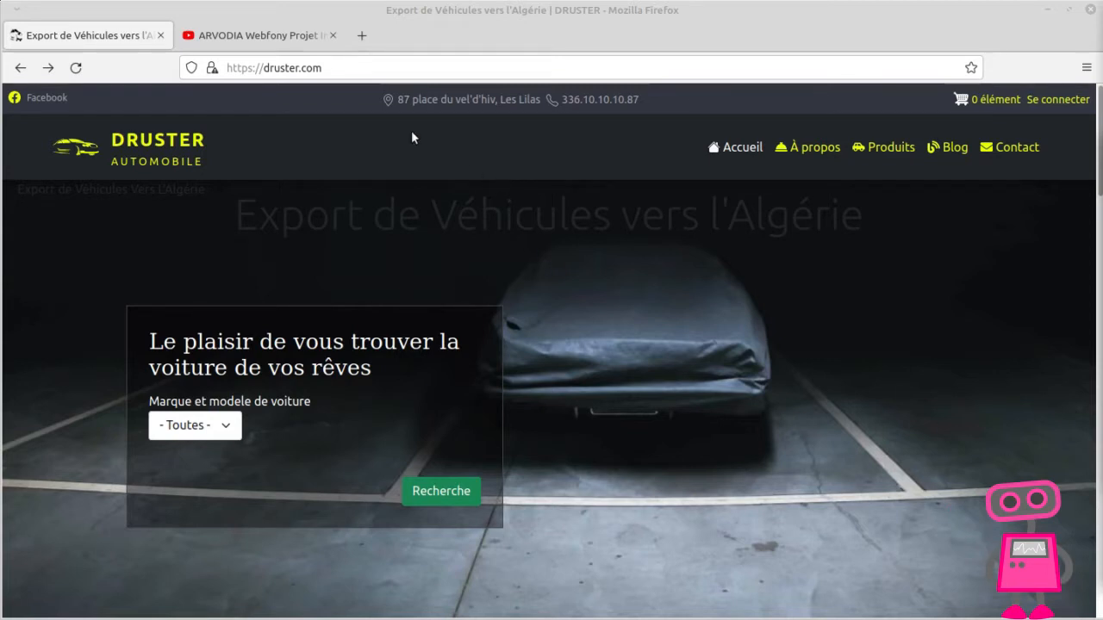
# Step: Play part of the ARVODIA Webfony Projet Intro video on YouTube, then return to the DRUSTER site
pyautogui.click(284, 39)
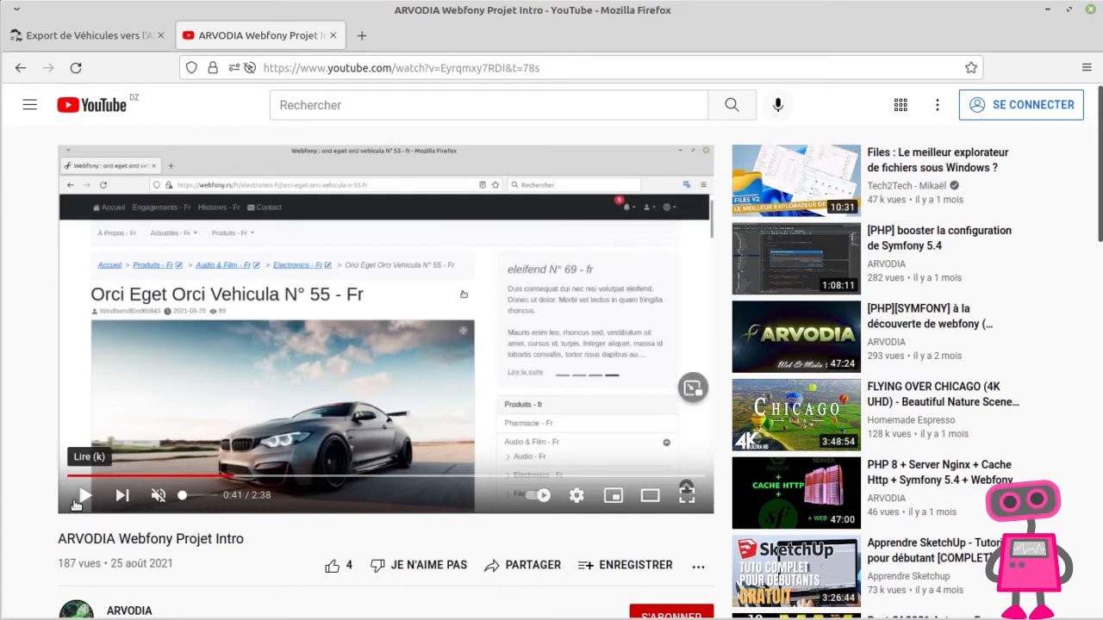
pyautogui.click(76, 504)
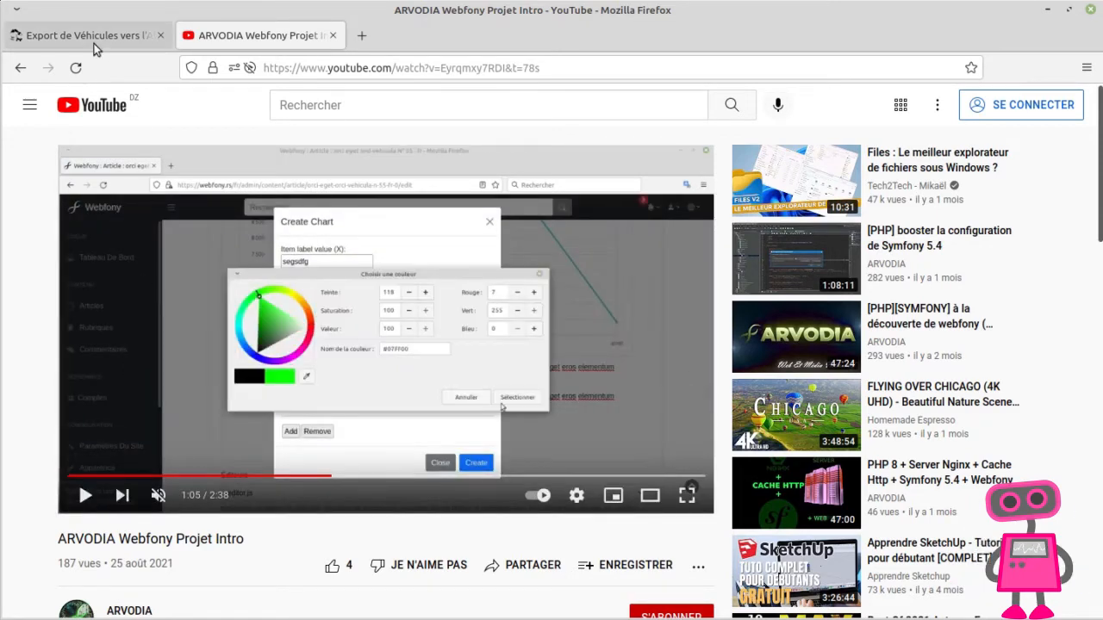
pyautogui.click(94, 43)
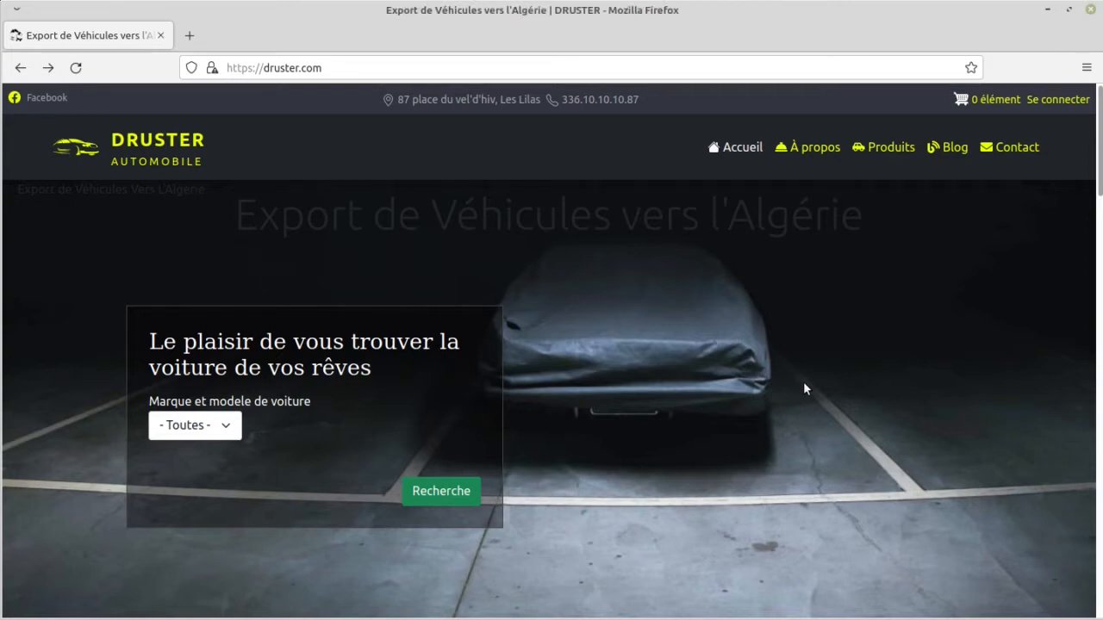
# Step: Preview the DRUSTER home page in responsive design mode at 320 × 480, then restore the normal desktop view
pyautogui.hotkey('ctrl', 'shift', 'm')
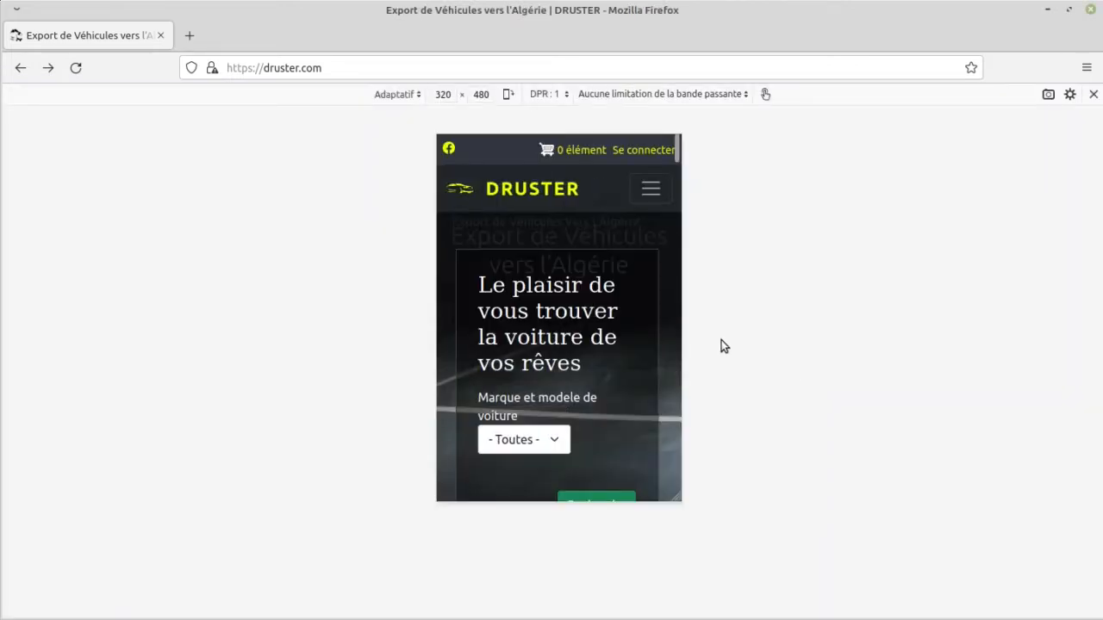
pyautogui.scroll(-8, 601, 313)
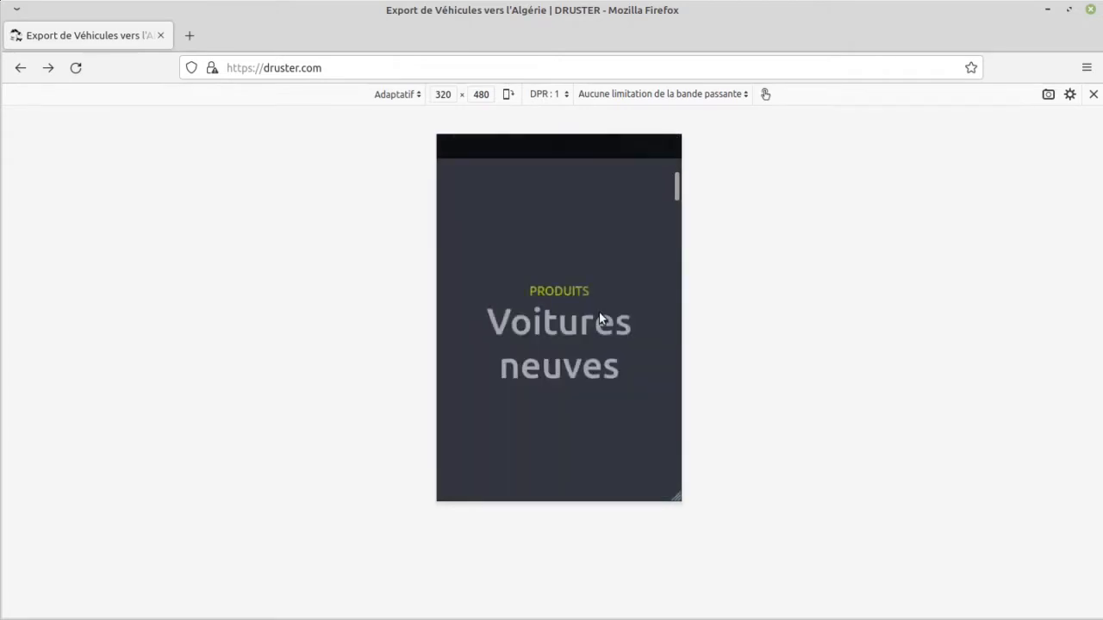
pyautogui.hotkey('ctrl', 'shift', 'm')
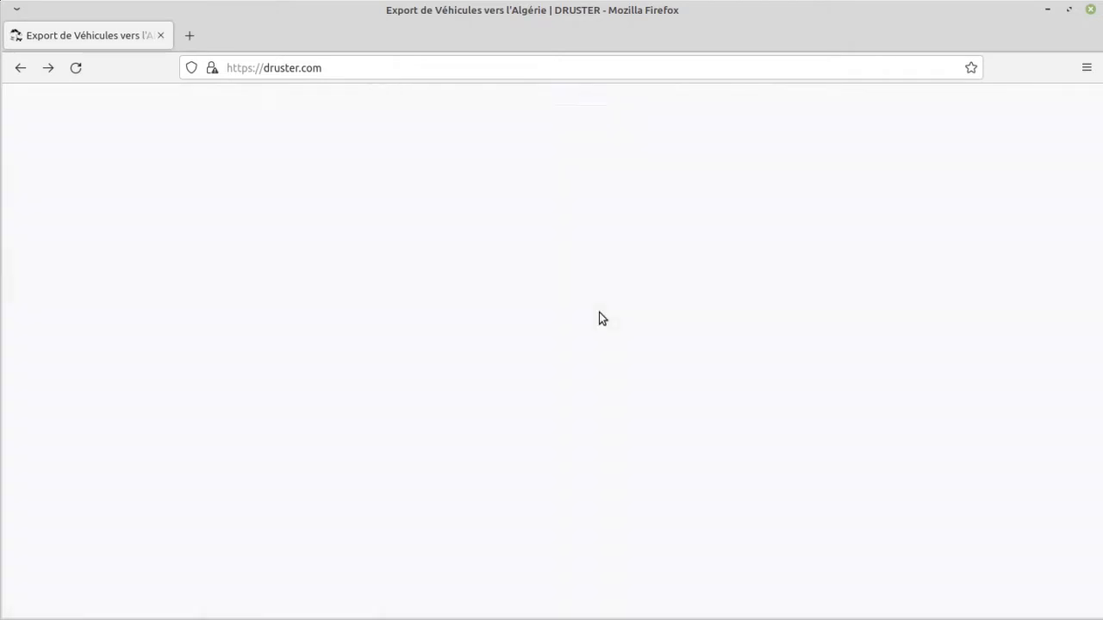
# Step: Look through the home page's new cars, blog articles, brand logos and footer sections
pyautogui.scroll(-5, 597, 314)
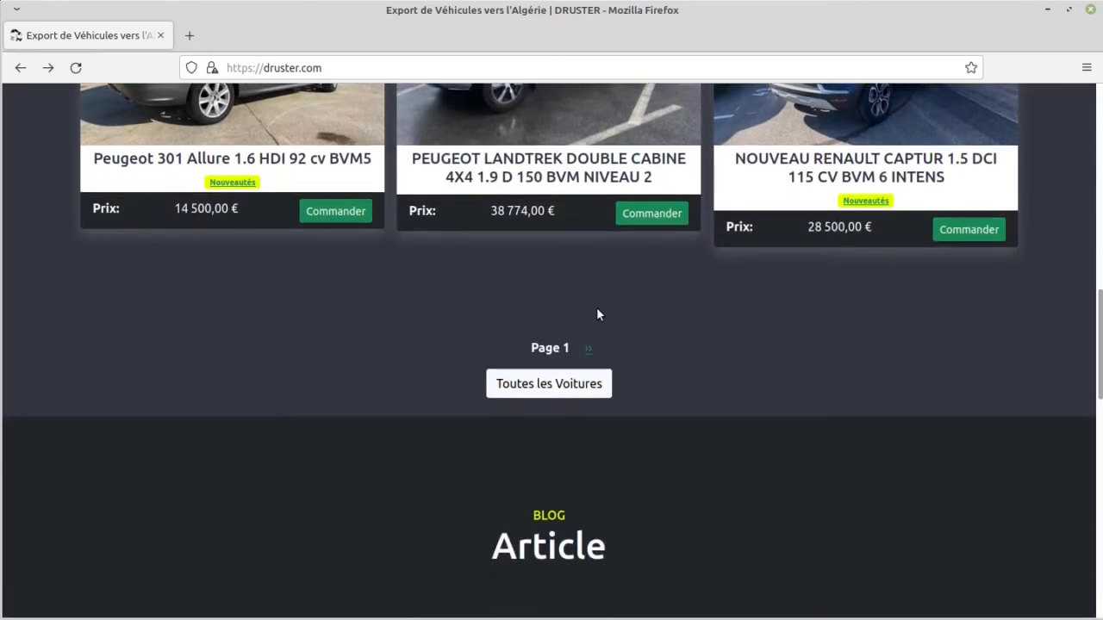
pyautogui.scroll(-3, 597, 314)
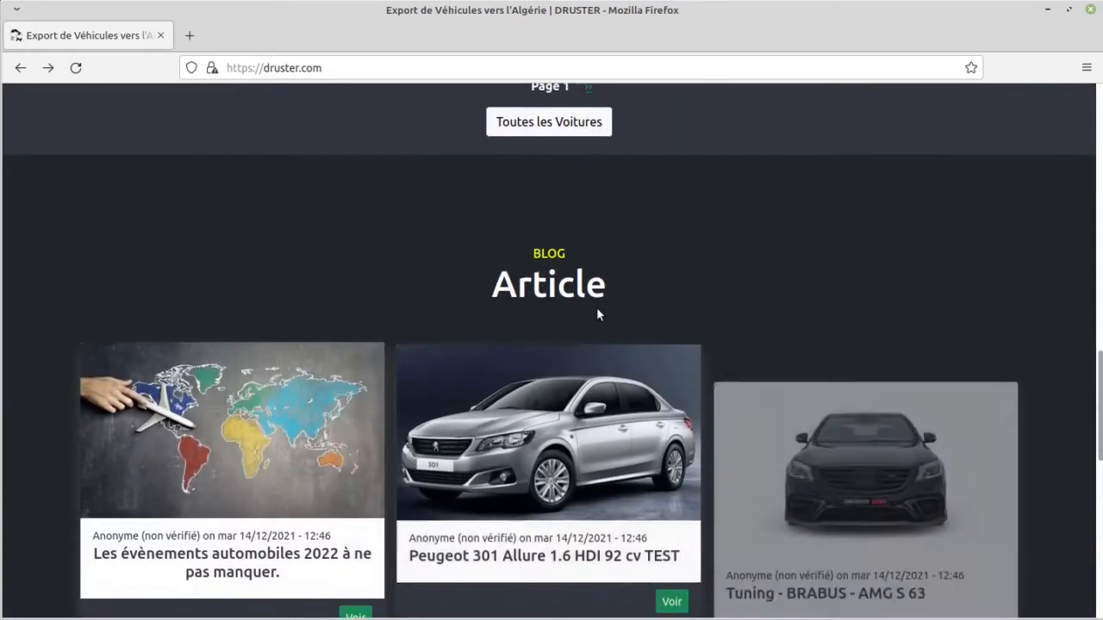
pyautogui.scroll(-7, 596, 310)
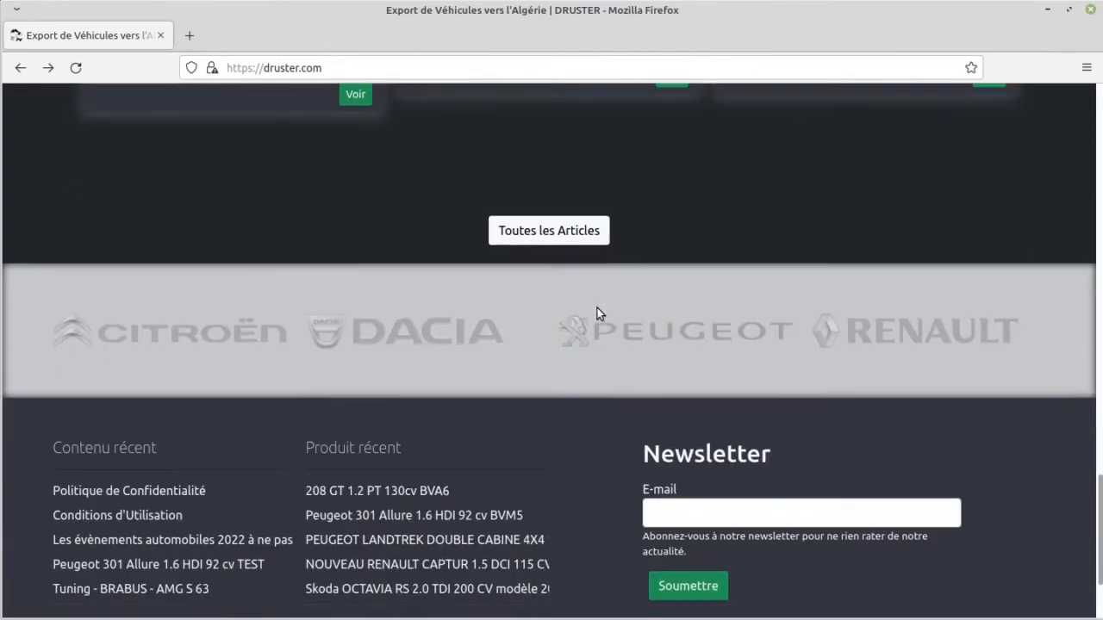
pyautogui.scroll(11, 597, 312)
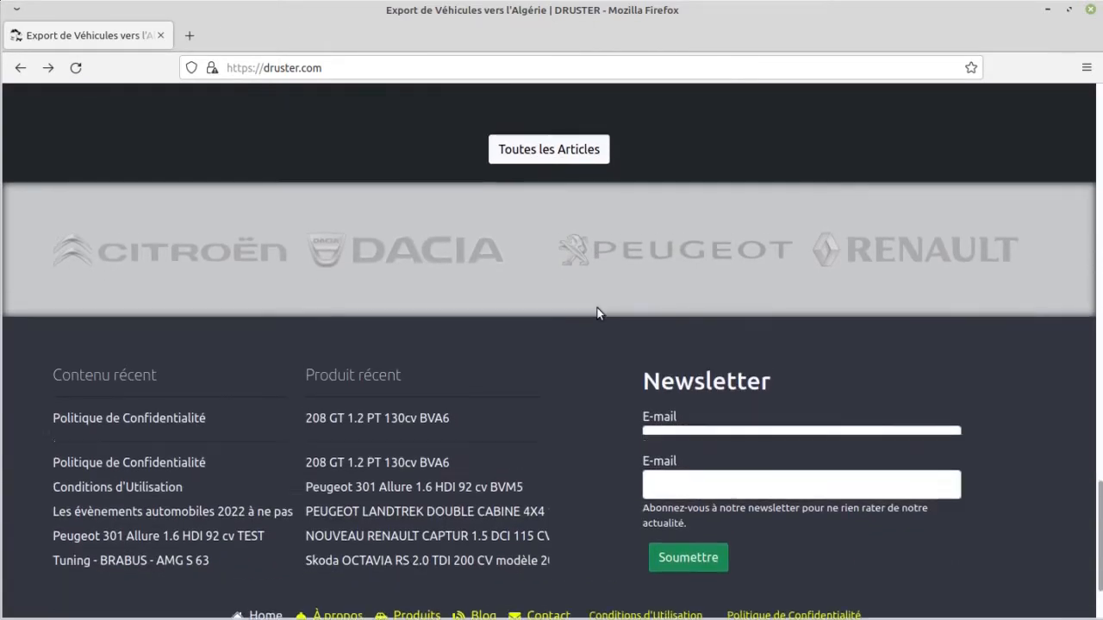
pyautogui.scroll(12, 597, 314)
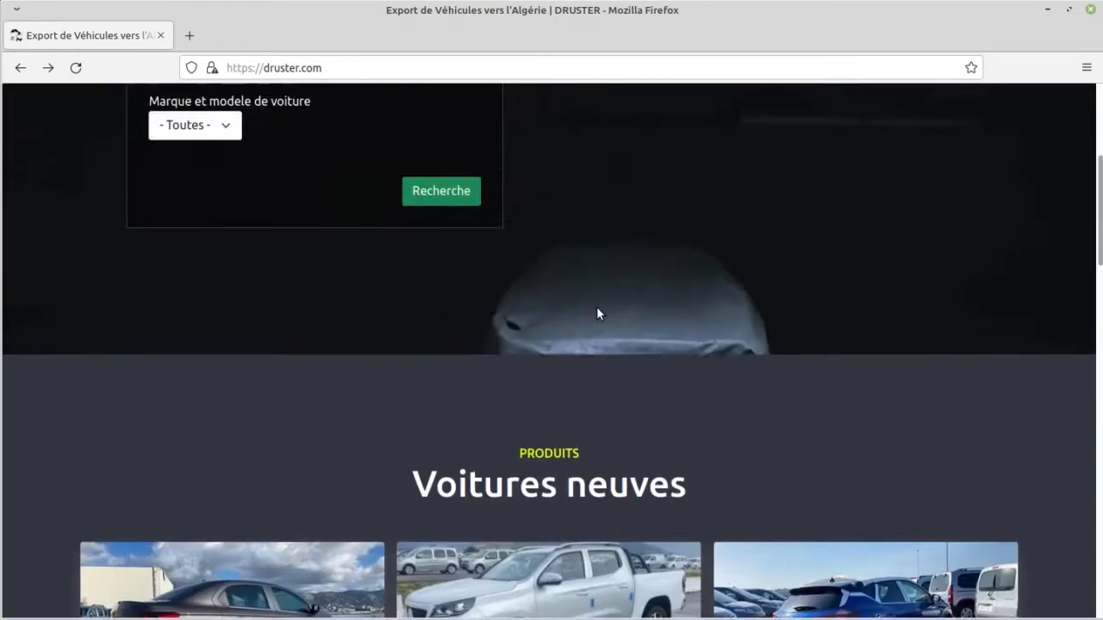
pyautogui.scroll(-13, 597, 313)
# Step: Set the brand in the home page's car search to Renault and open its model list
pyautogui.scroll(12, 599, 311)
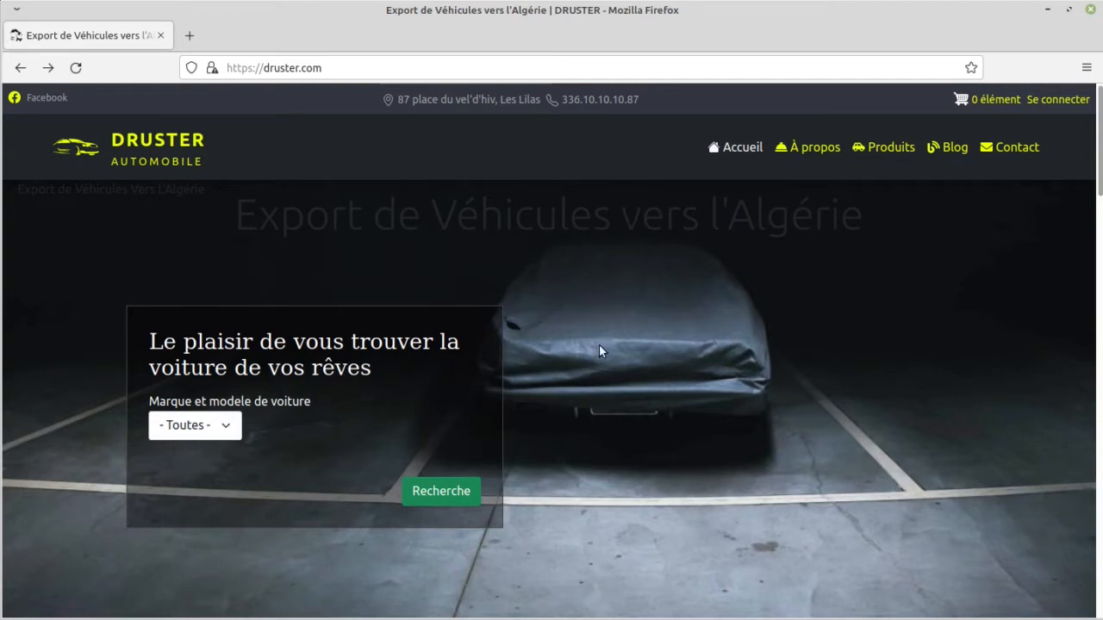
pyautogui.click(227, 428)
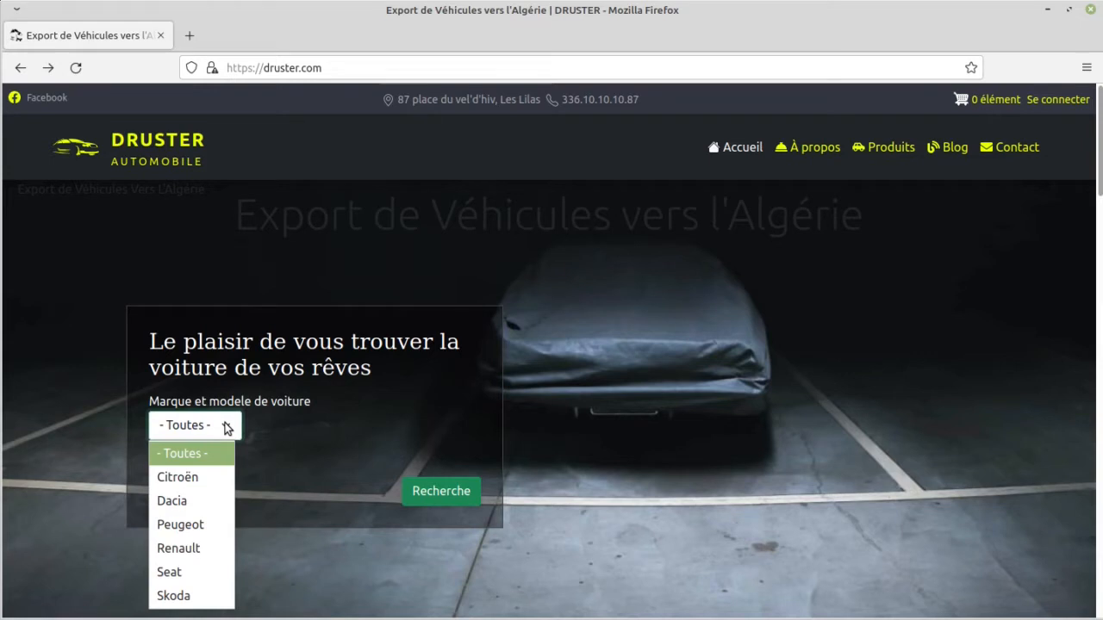
pyautogui.click(212, 544)
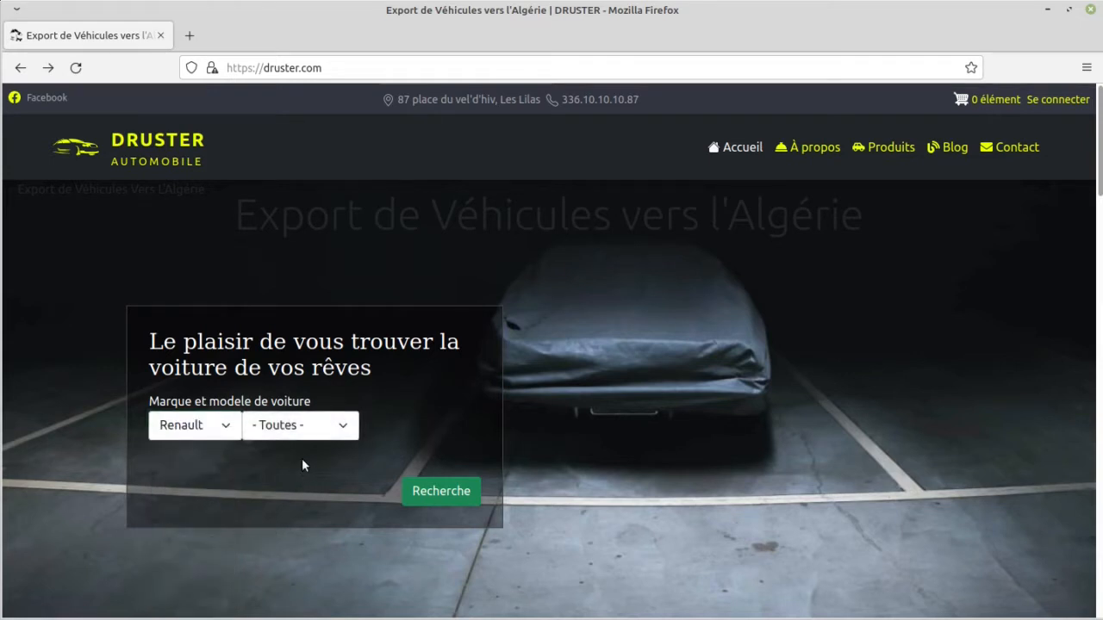
pyautogui.click(322, 436)
pyautogui.click(321, 436)
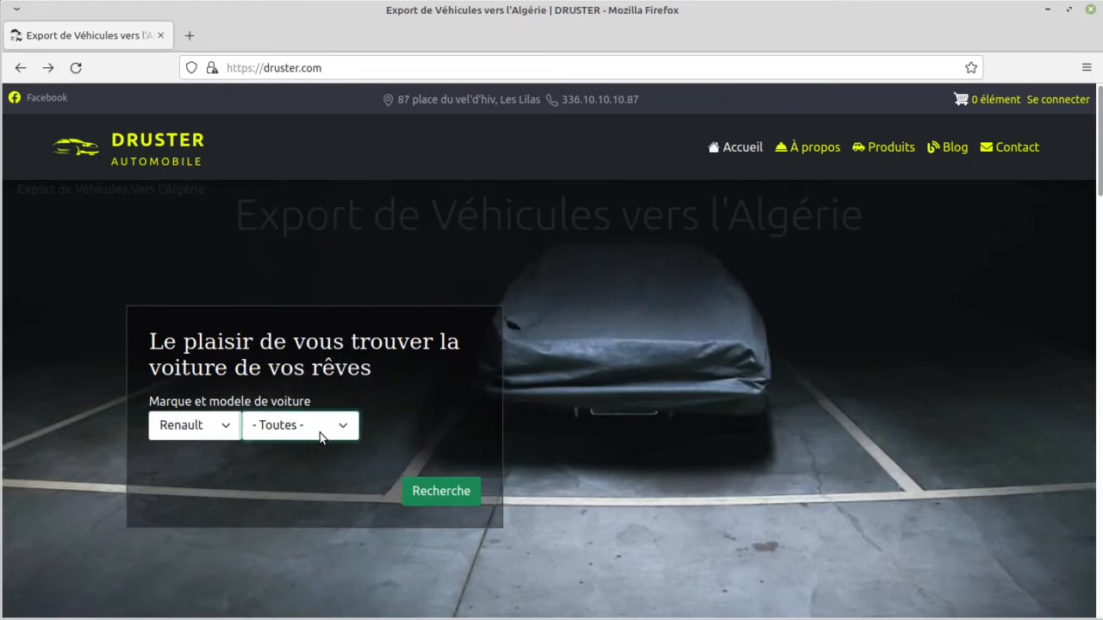
# Step: Browse the home page's Voitures neuves section and show its second page of cars
pyautogui.scroll(-8, 319, 460)
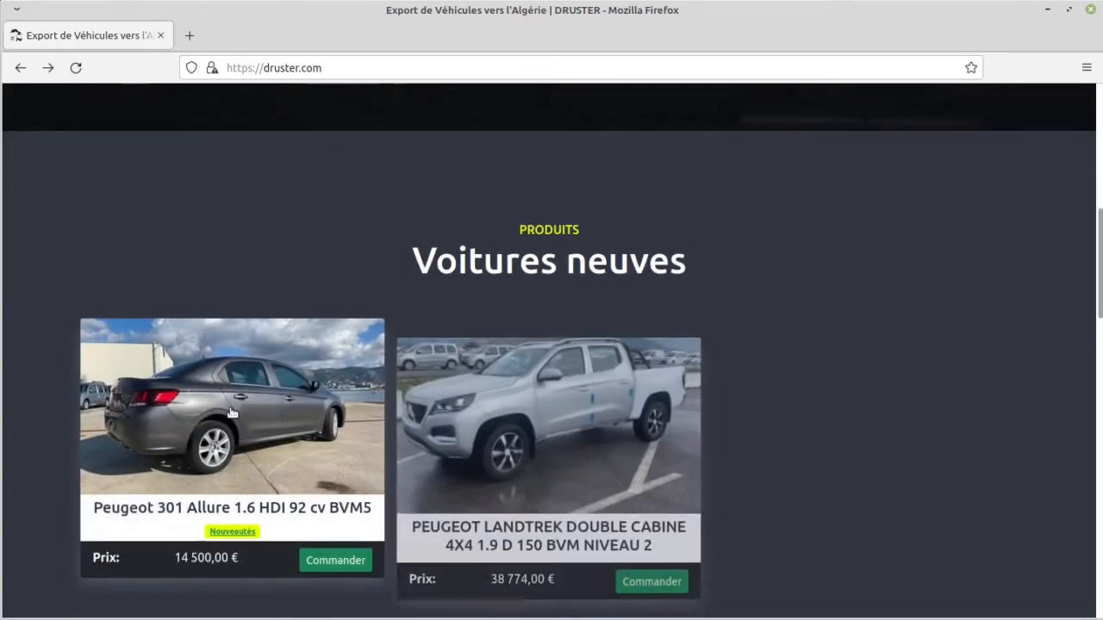
pyautogui.scroll(-2, 322, 468)
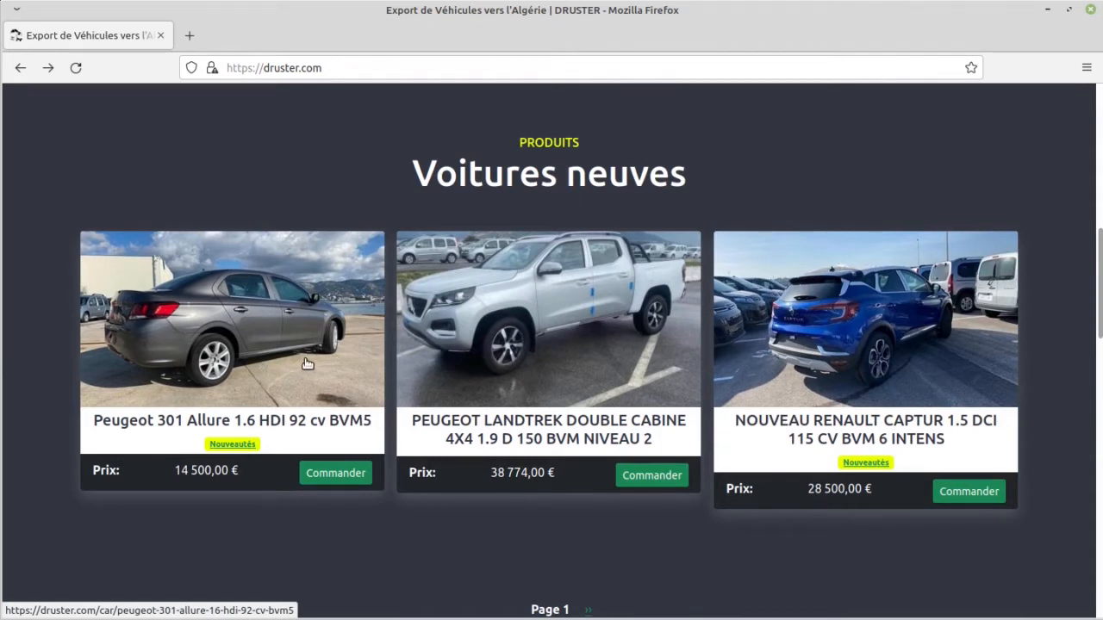
pyautogui.scroll(-2, 307, 363)
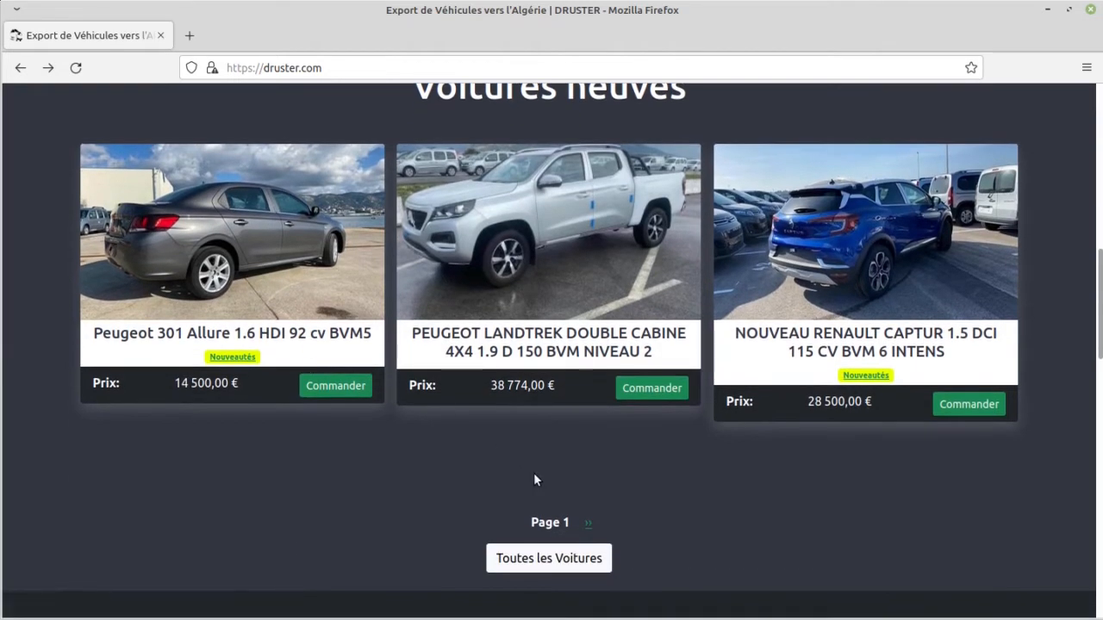
pyautogui.click(591, 524)
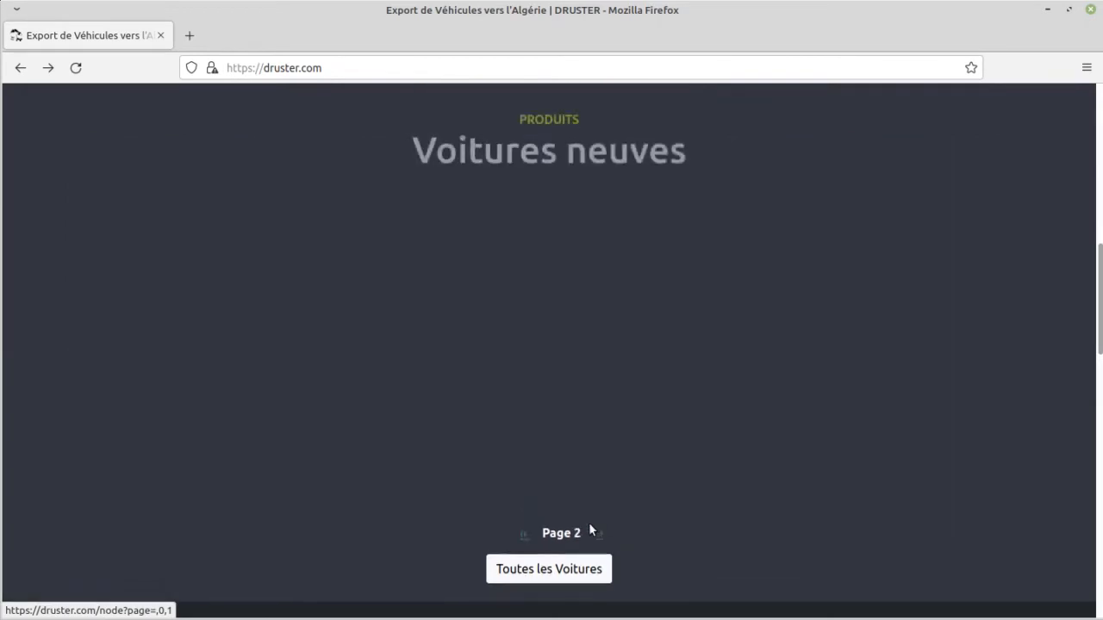
pyautogui.scroll(-4, 589, 525)
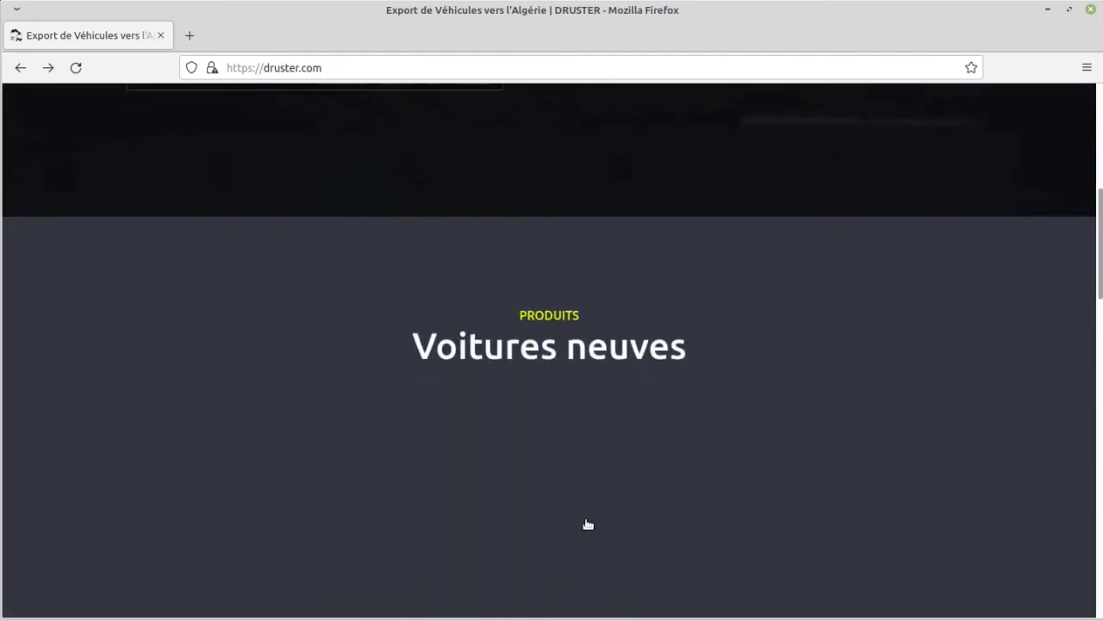
pyautogui.scroll(-3, 586, 524)
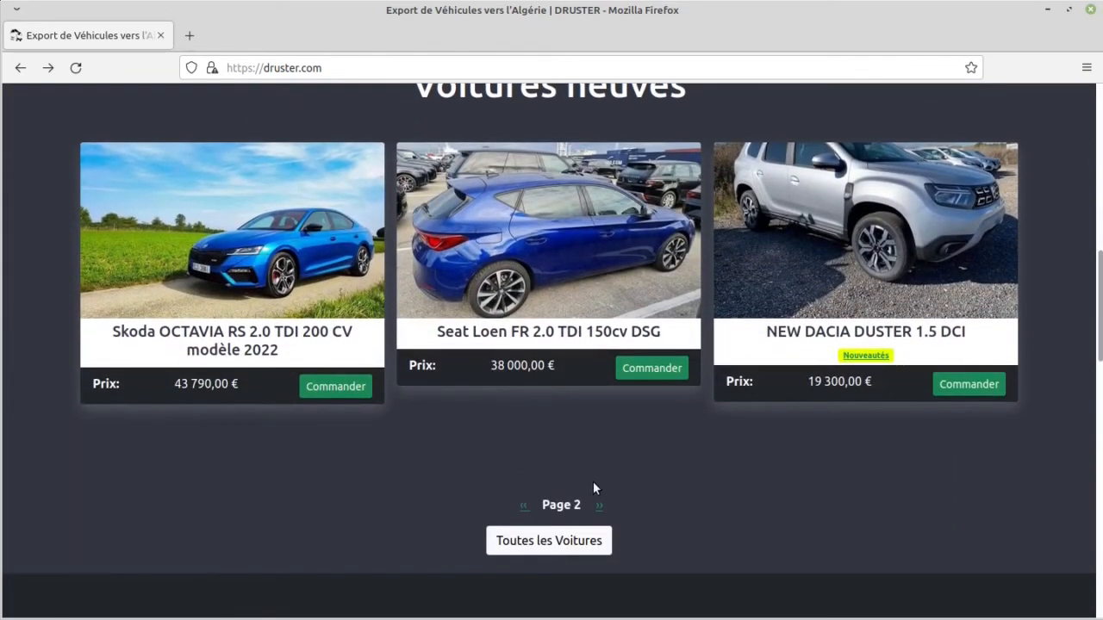
# Step: Show the third page of cars in the Voitures neuves section and look through it
pyautogui.click(598, 509)
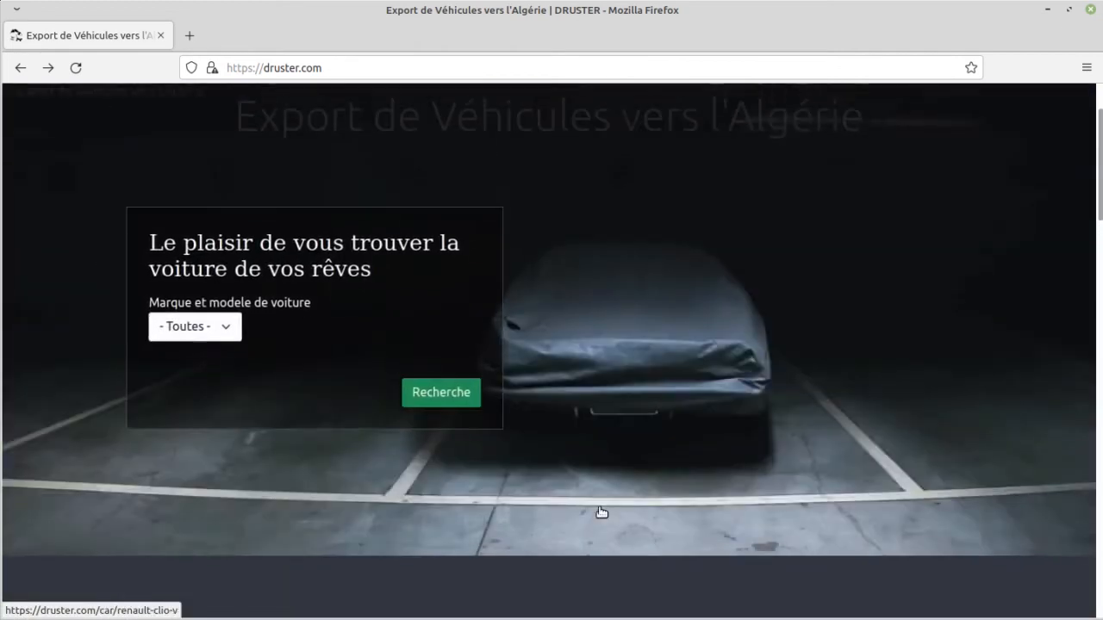
pyautogui.scroll(-3, 600, 508)
pyautogui.scroll(-3, 598, 509)
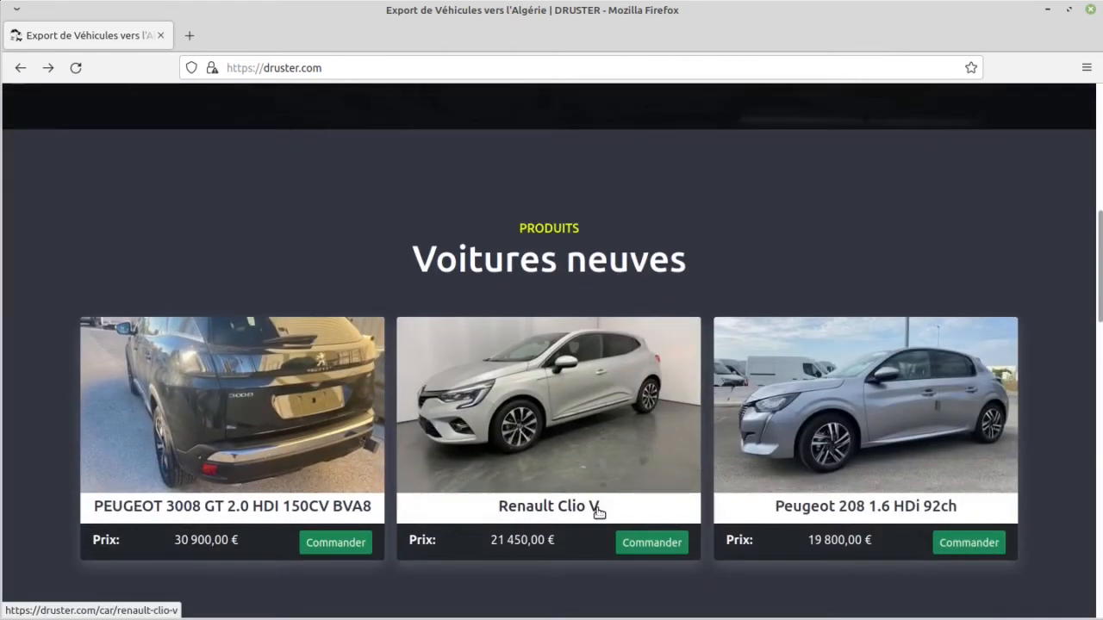
pyautogui.scroll(-10, 599, 510)
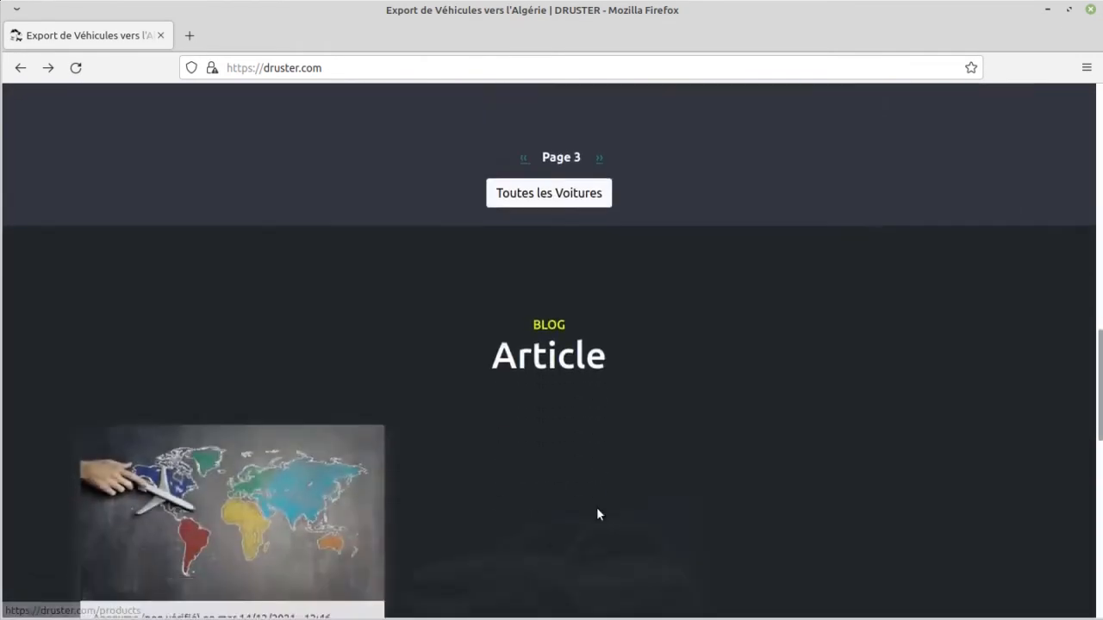
# Step: Open the À propos page and examine its offers, import-export section, map and footer links
pyautogui.scroll(15, 596, 508)
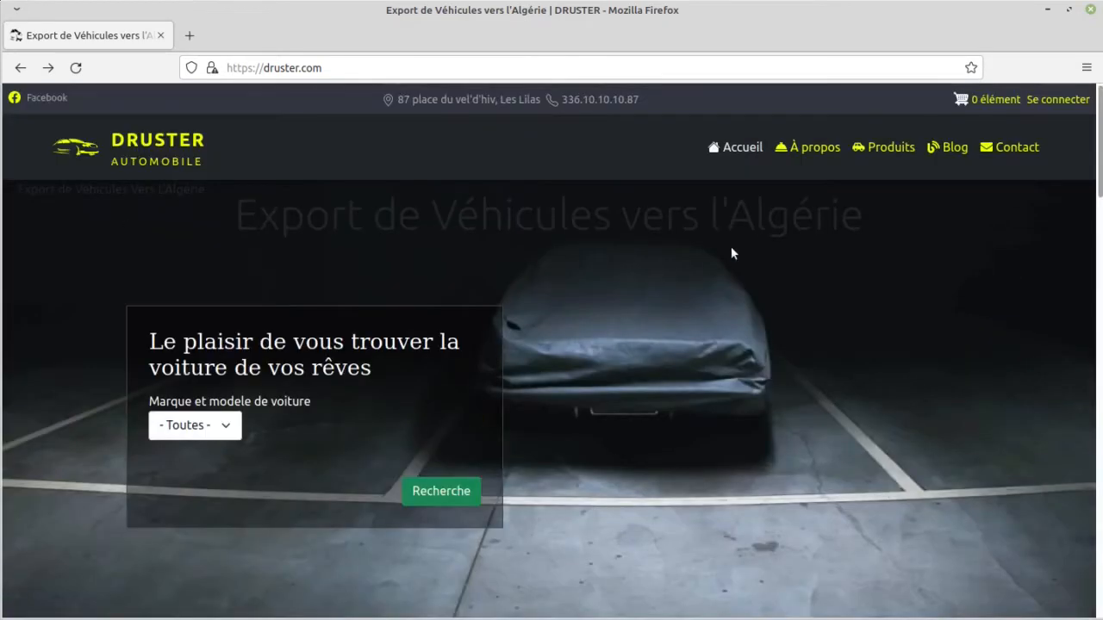
pyautogui.click(802, 164)
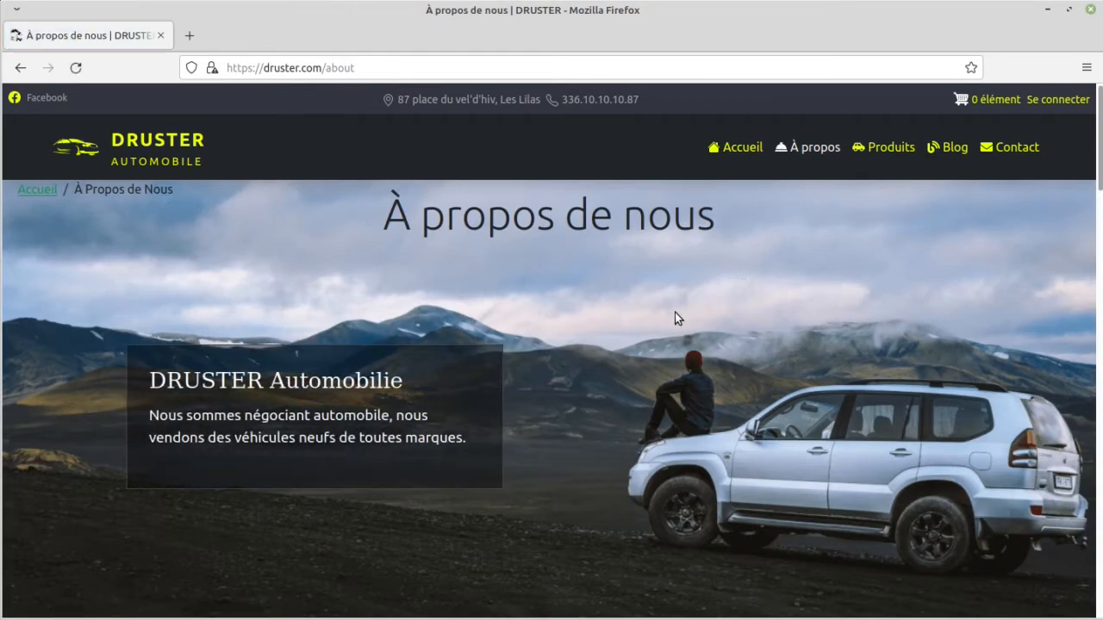
pyautogui.scroll(-10, 674, 317)
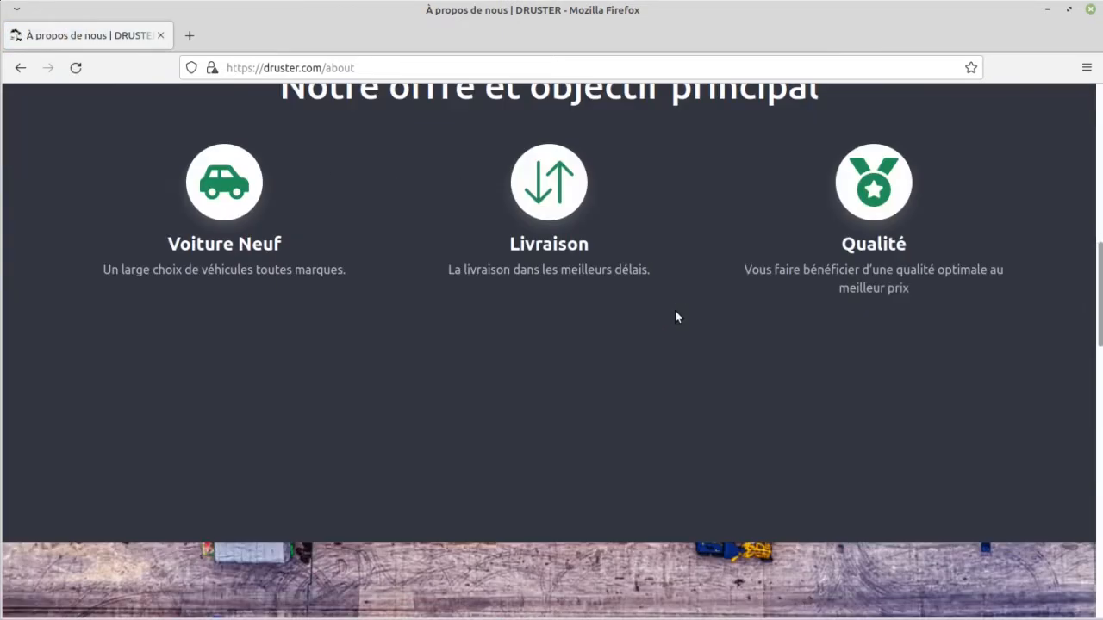
pyautogui.scroll(-5, 674, 317)
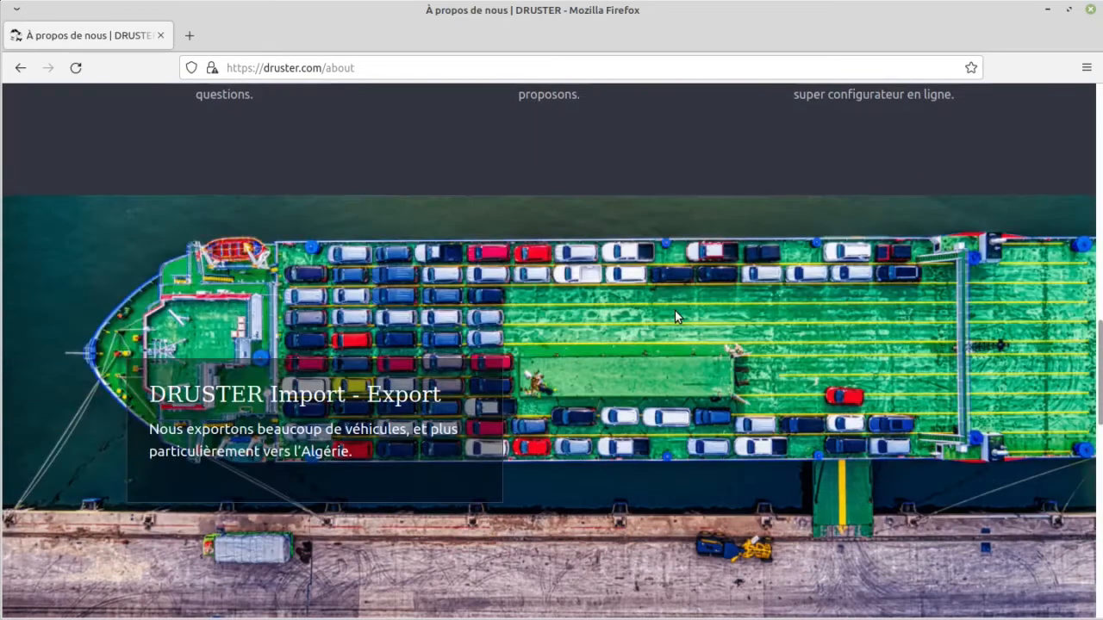
pyautogui.scroll(-8, 675, 317)
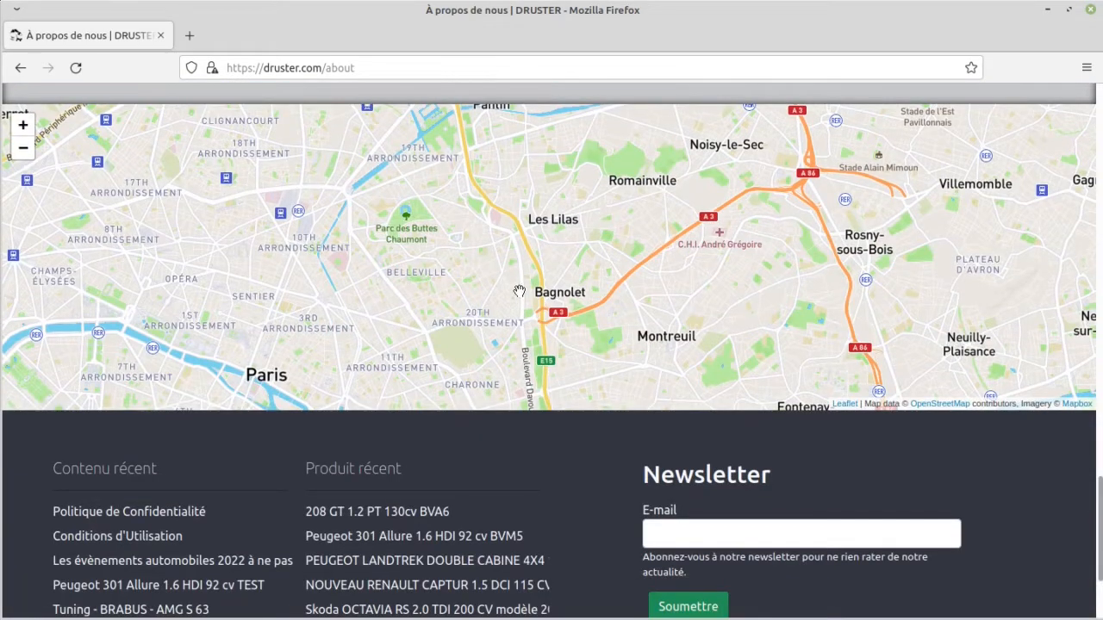
pyautogui.scroll(-2, 518, 292)
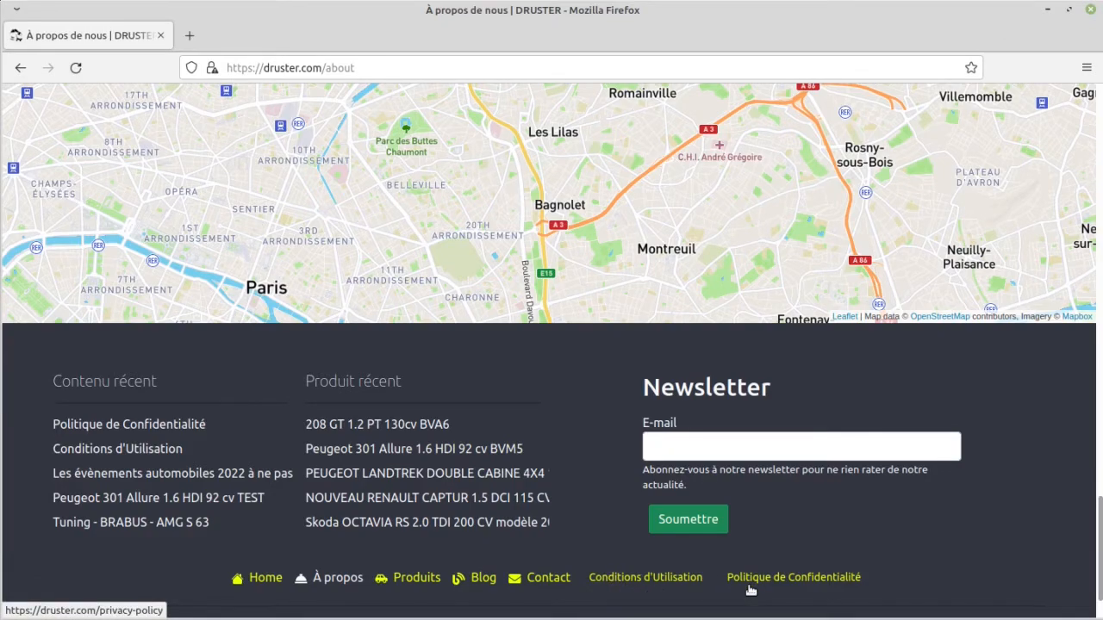
pyautogui.scroll(20, 749, 589)
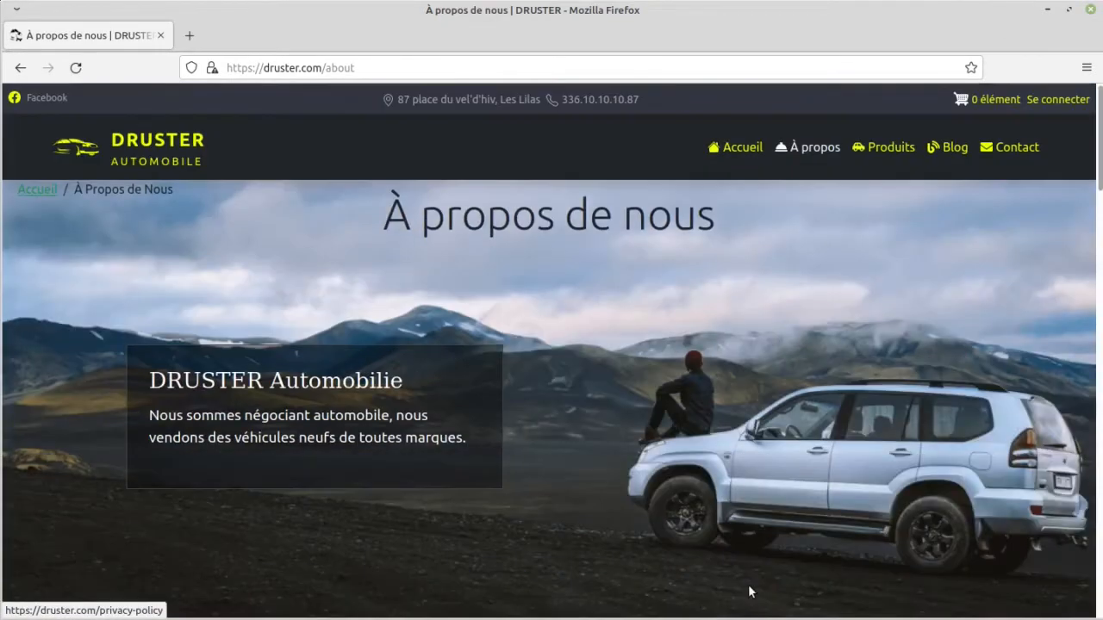
# Step: Open the Produits page and look through its search filters and the new car listings
pyautogui.click(890, 151)
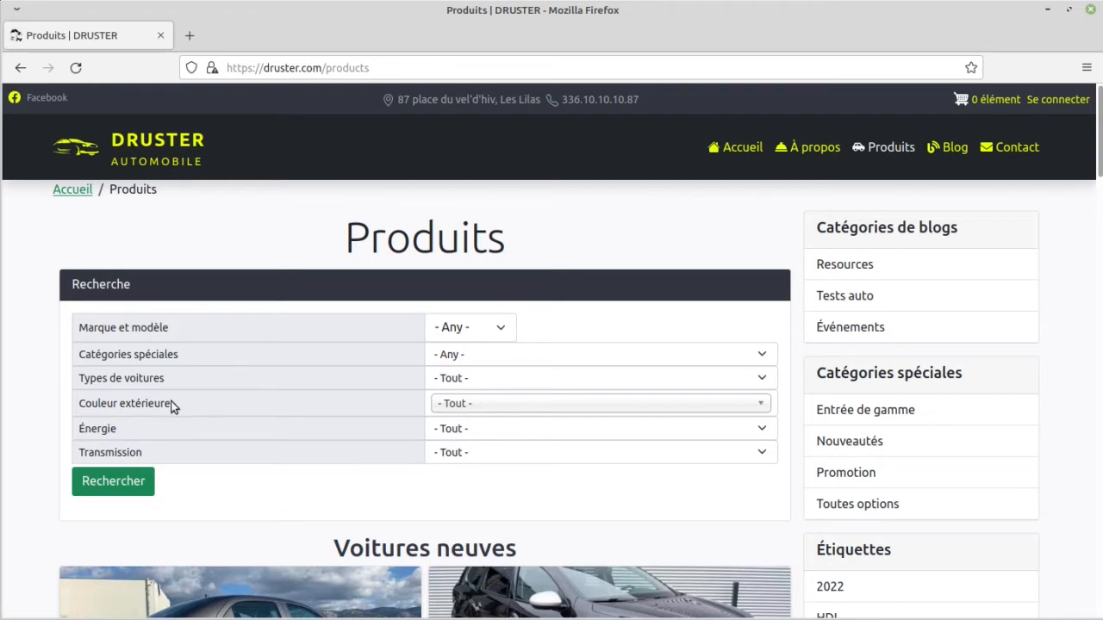
pyautogui.scroll(-5, 248, 455)
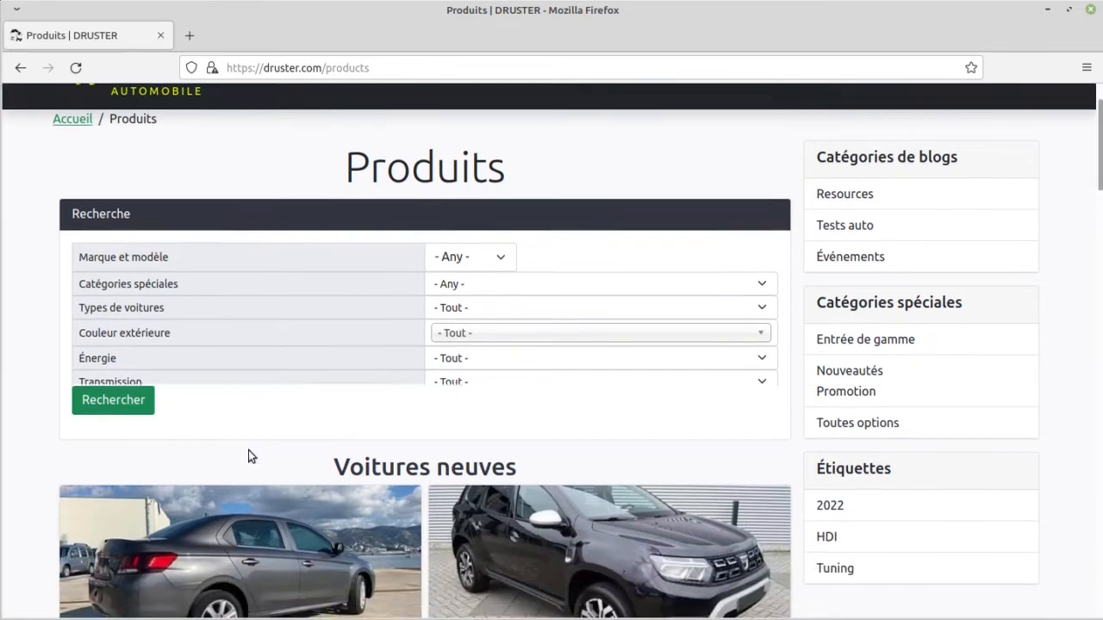
pyautogui.scroll(-5, 238, 397)
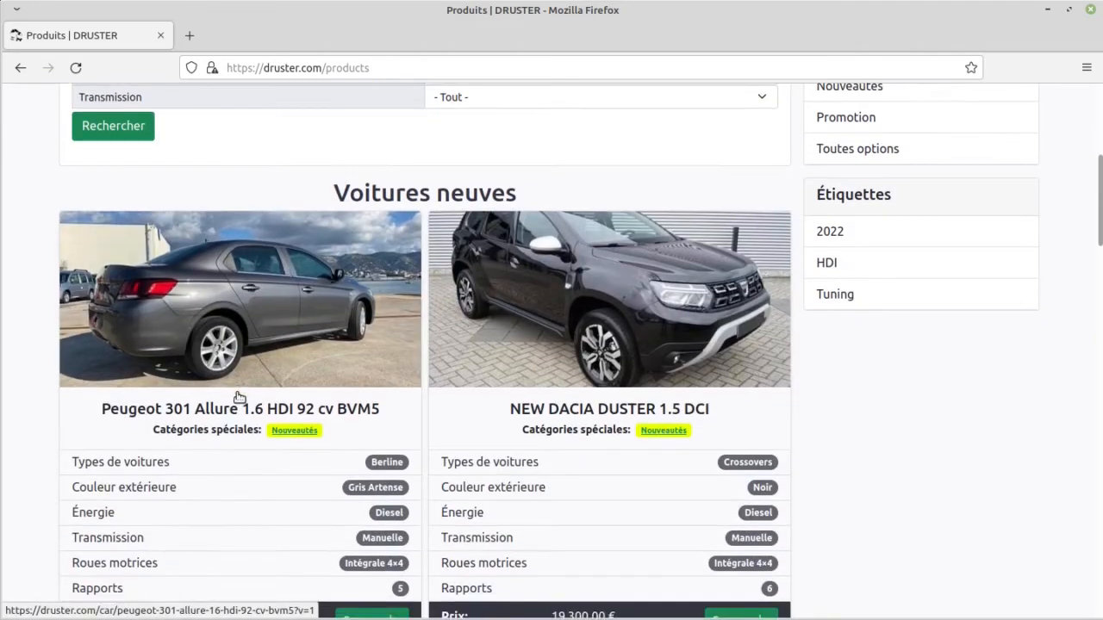
pyautogui.scroll(-12, 239, 397)
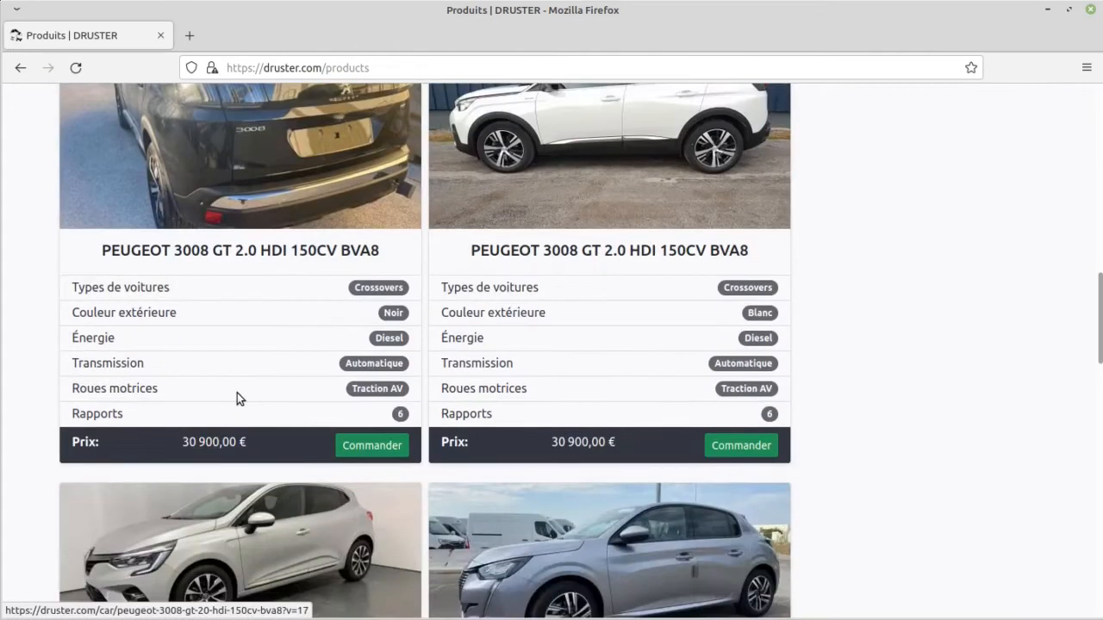
# Step: Look through the remaining new car listings on the Produits page and its page links
pyautogui.scroll(-5, 239, 396)
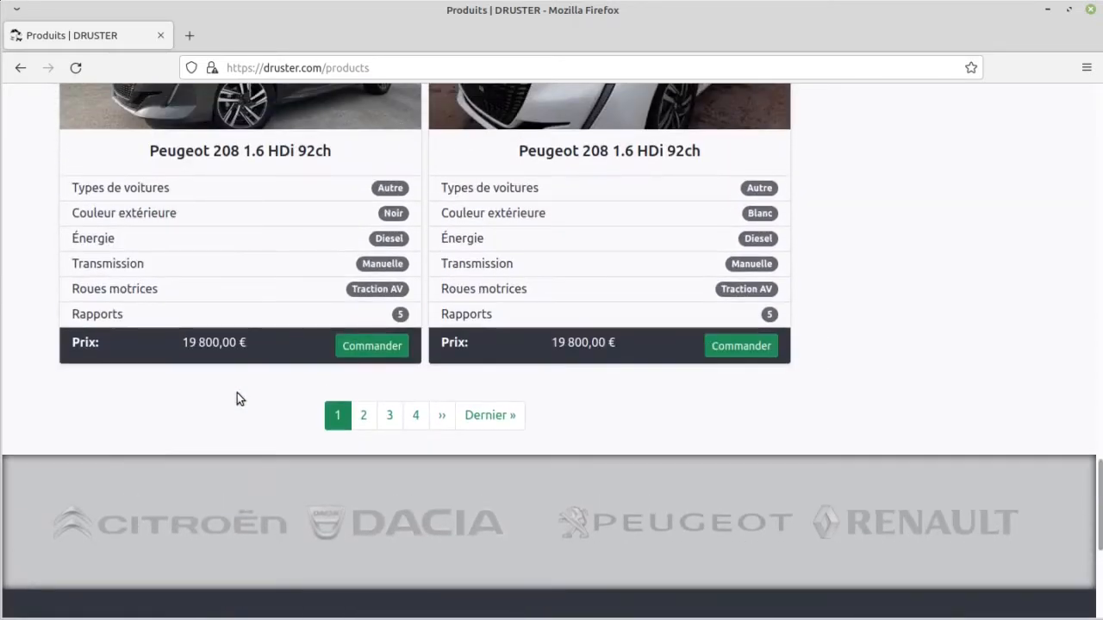
pyautogui.scroll(-3, 237, 397)
pyautogui.scroll(15, 237, 397)
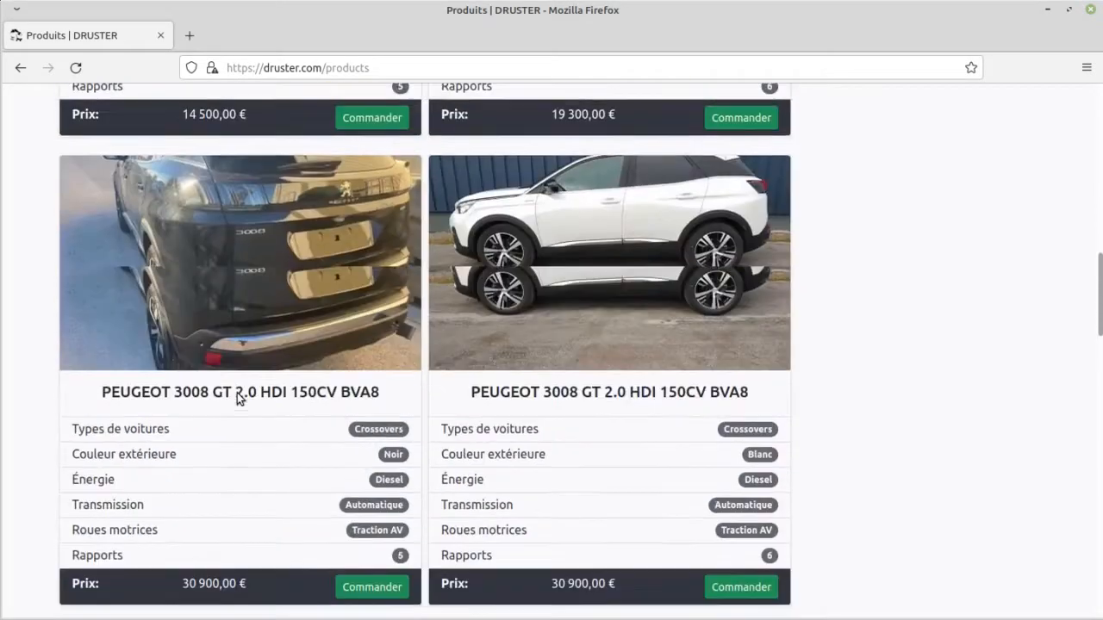
pyautogui.scroll(15, 239, 396)
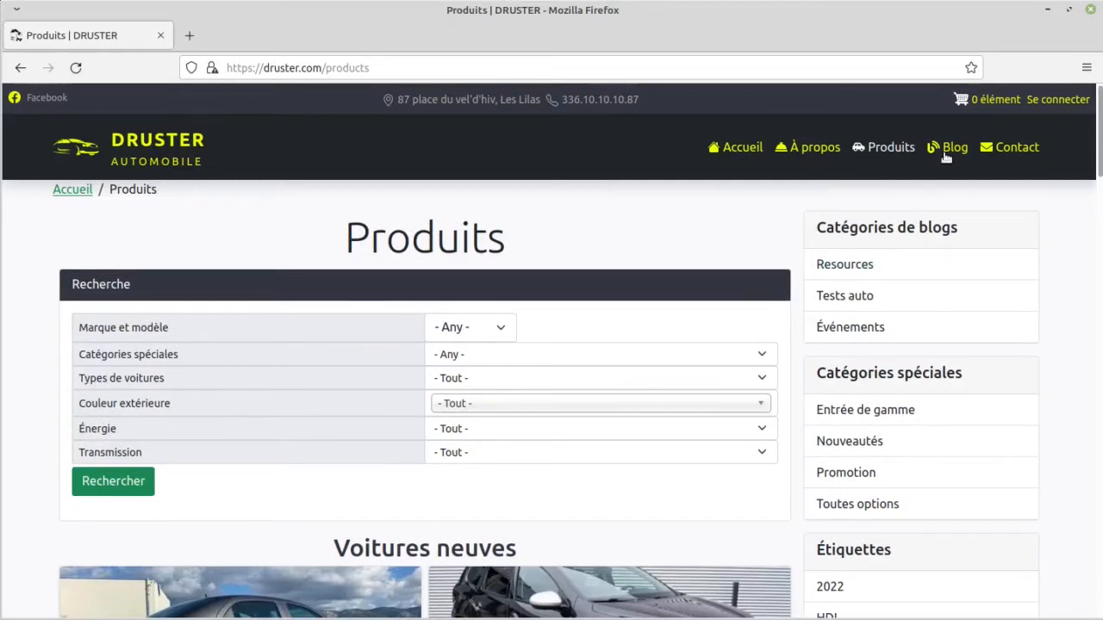
# Step: Open the Blog page and look through its articles down to the footer's recent content and newsletter sections
pyautogui.click(949, 151)
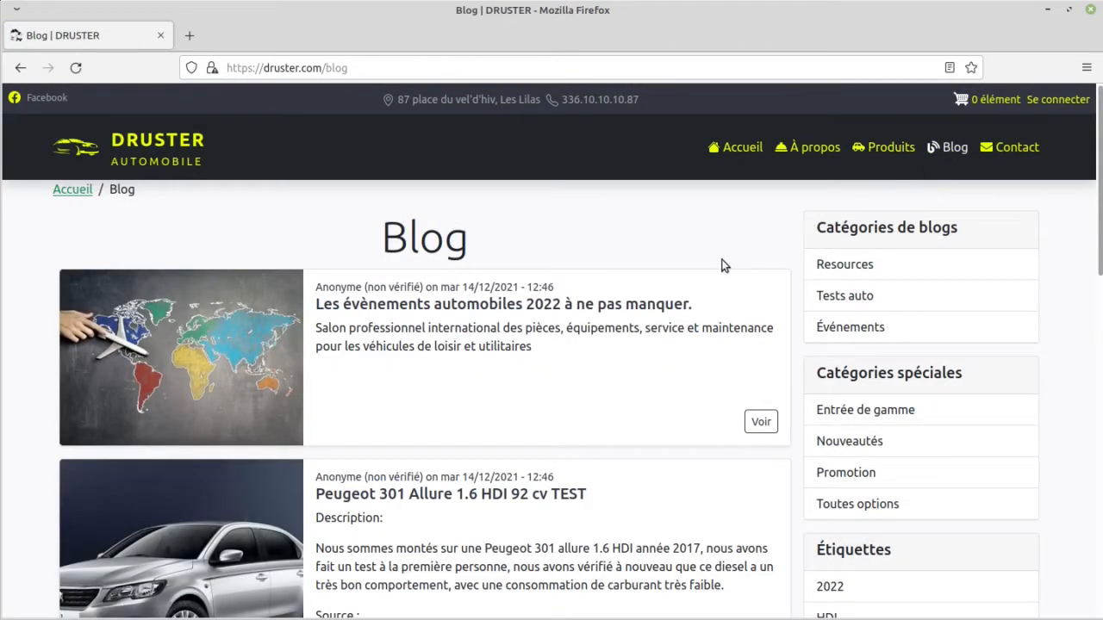
pyautogui.scroll(-2, 712, 269)
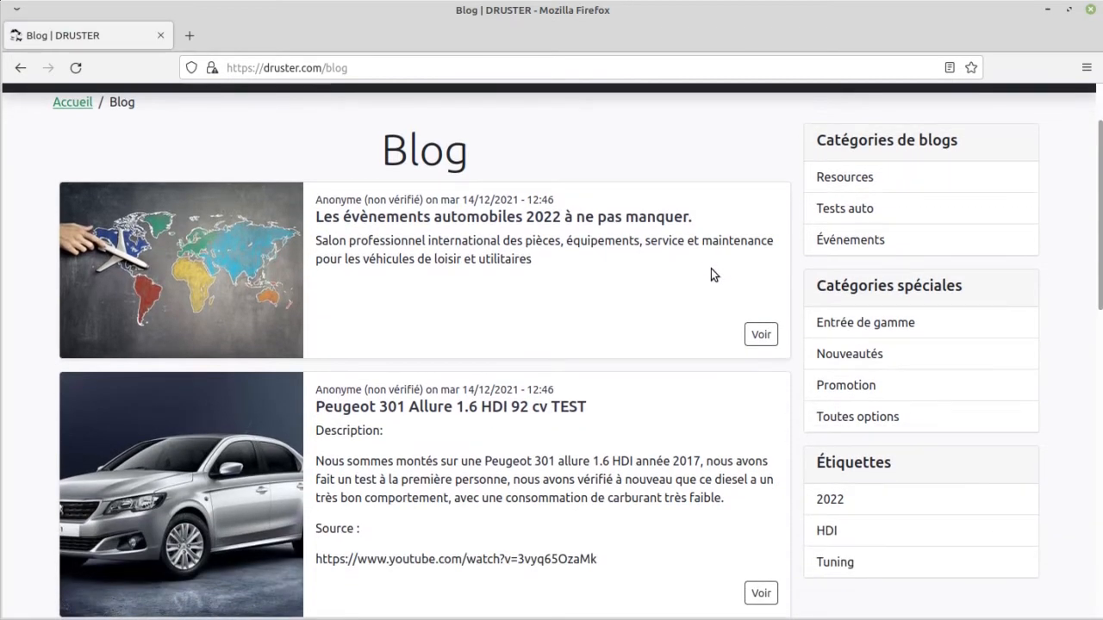
pyautogui.scroll(-4, 710, 269)
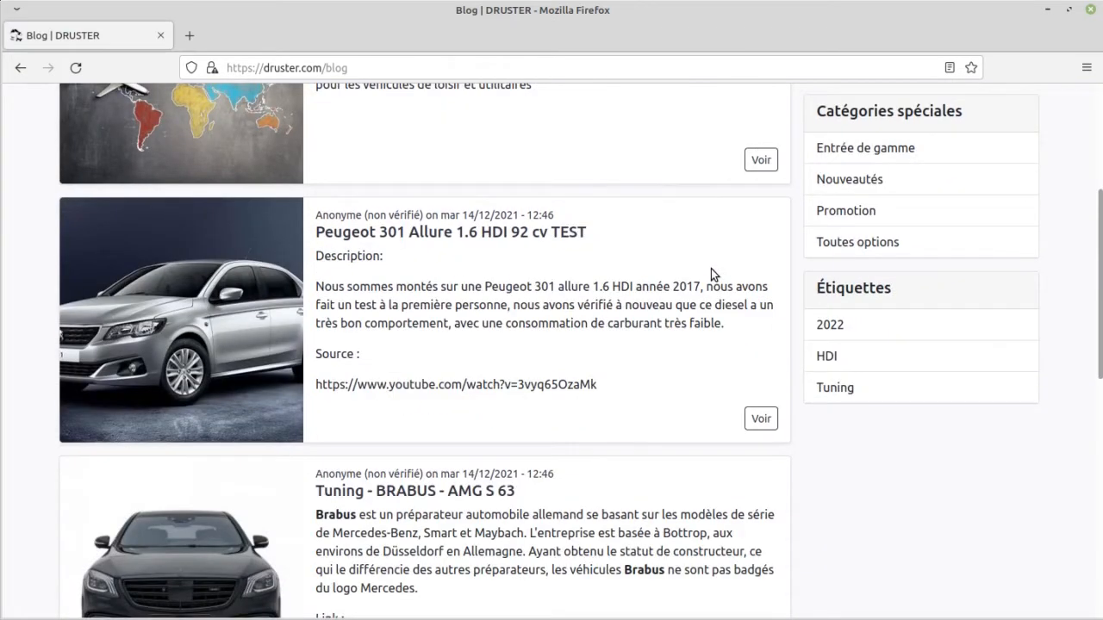
pyautogui.scroll(-6, 707, 273)
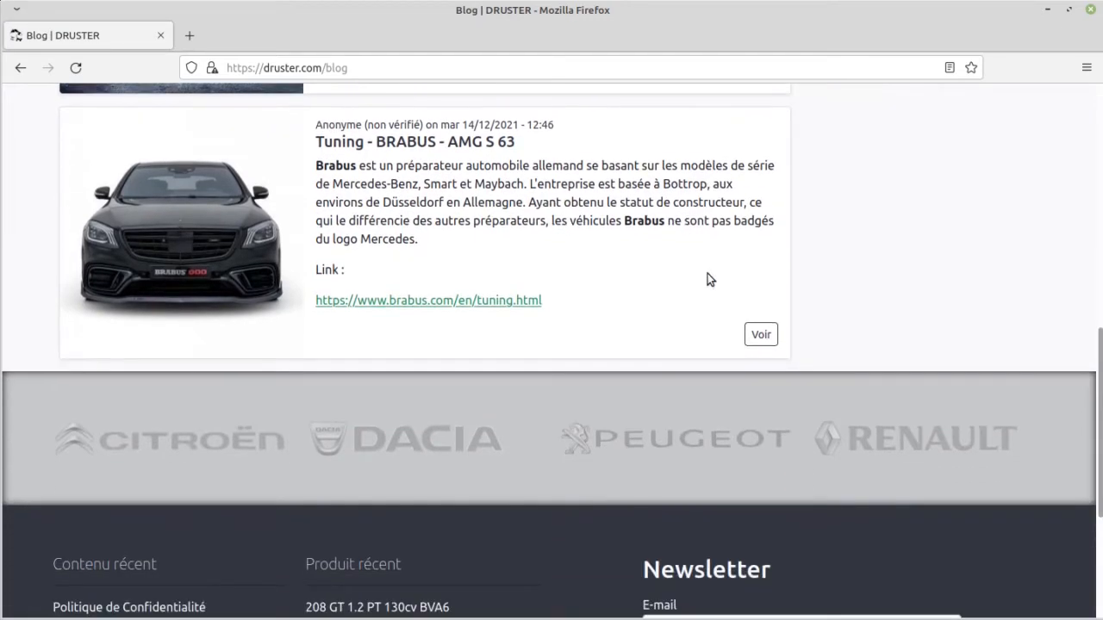
pyautogui.scroll(-4, 707, 273)
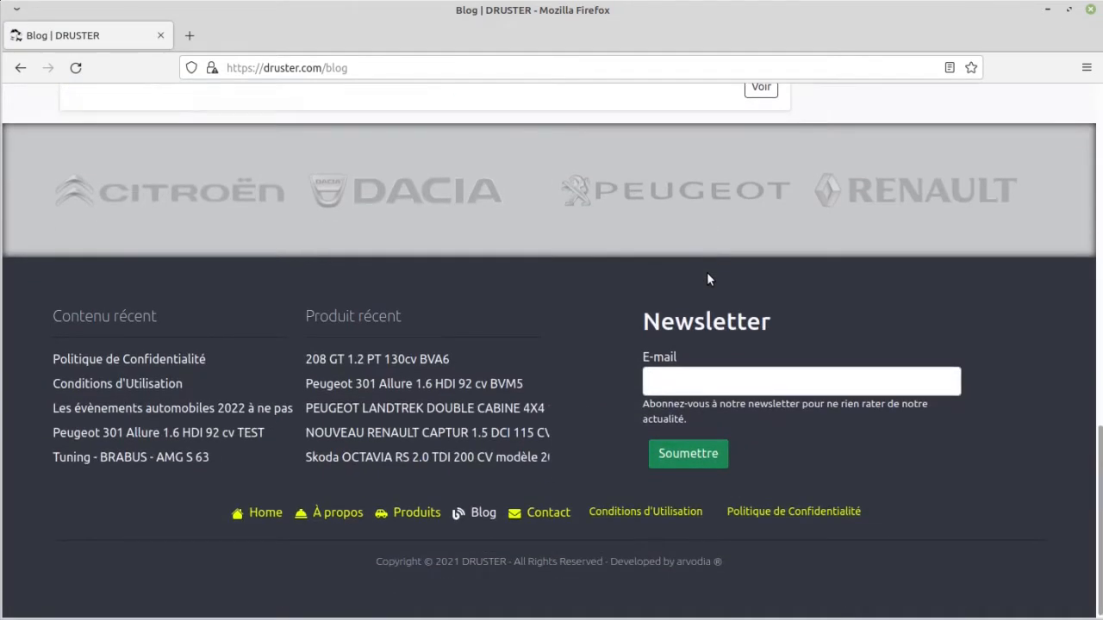
pyautogui.scroll(15, 707, 273)
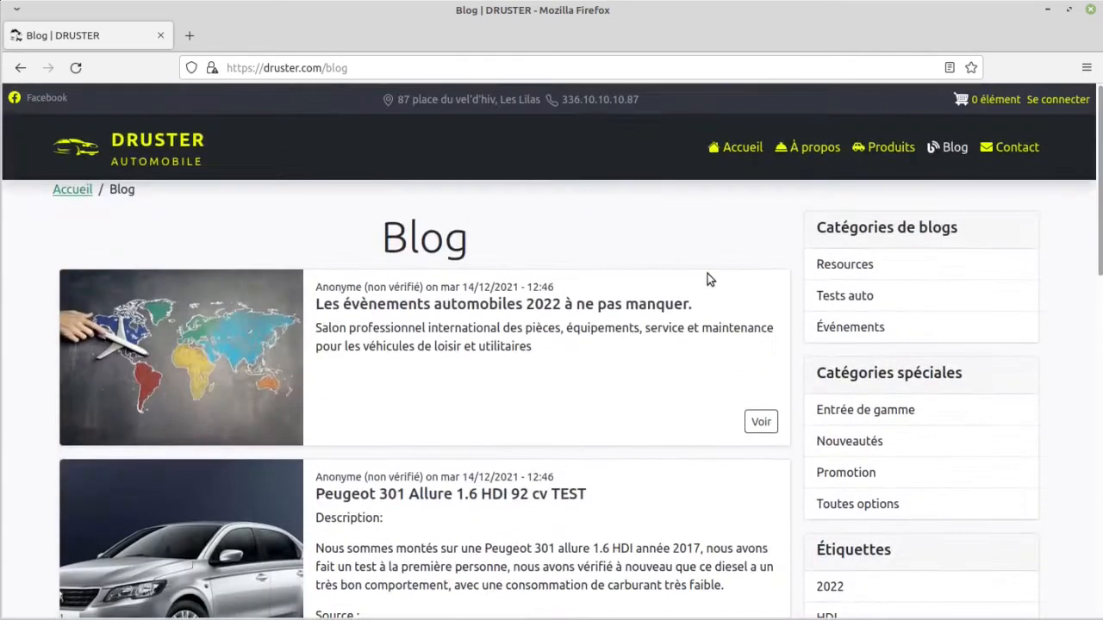
# Step: Open the Contact page and examine its contact form, including the CAPTCHA section
pyautogui.click(1017, 152)
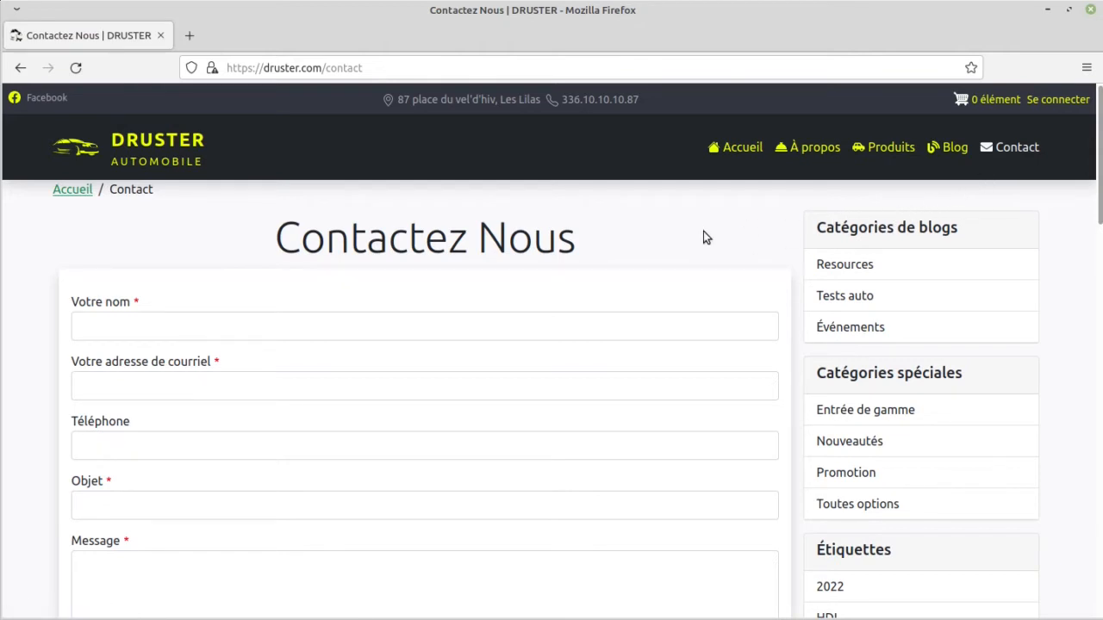
pyautogui.scroll(-3, 622, 276)
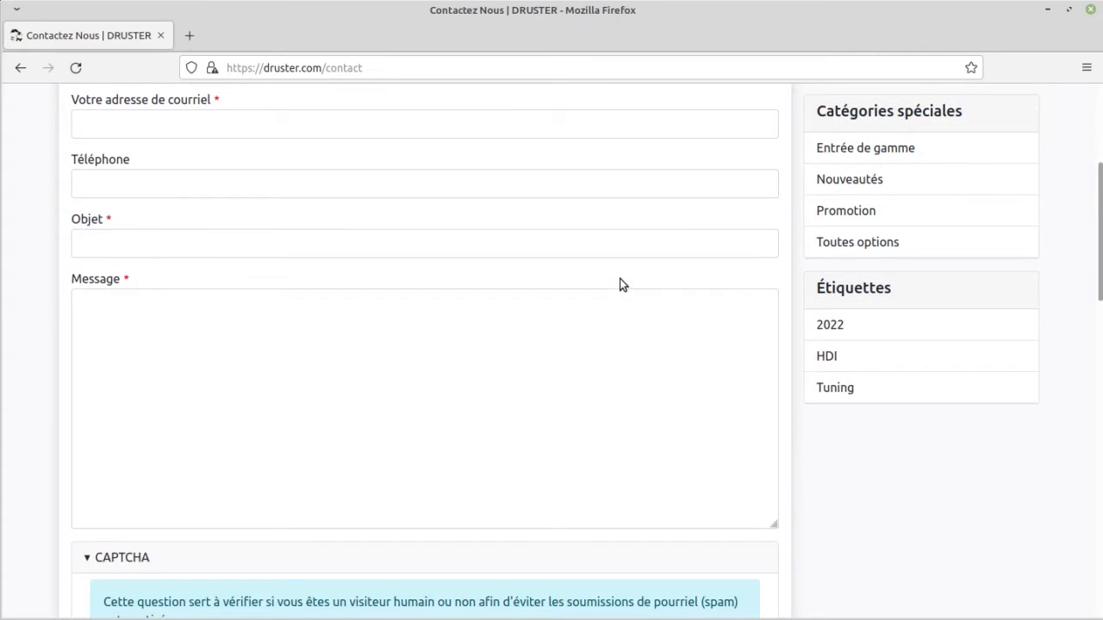
pyautogui.scroll(-2, 619, 278)
pyautogui.scroll(-2, 621, 280)
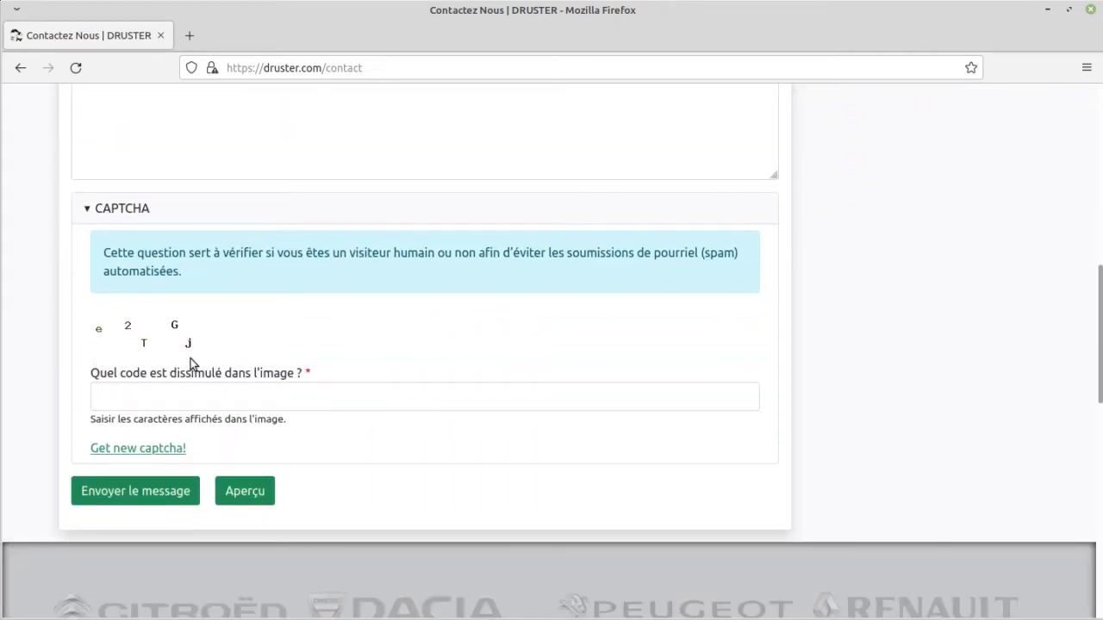
pyautogui.scroll(1, 469, 429)
pyautogui.scroll(10, 469, 424)
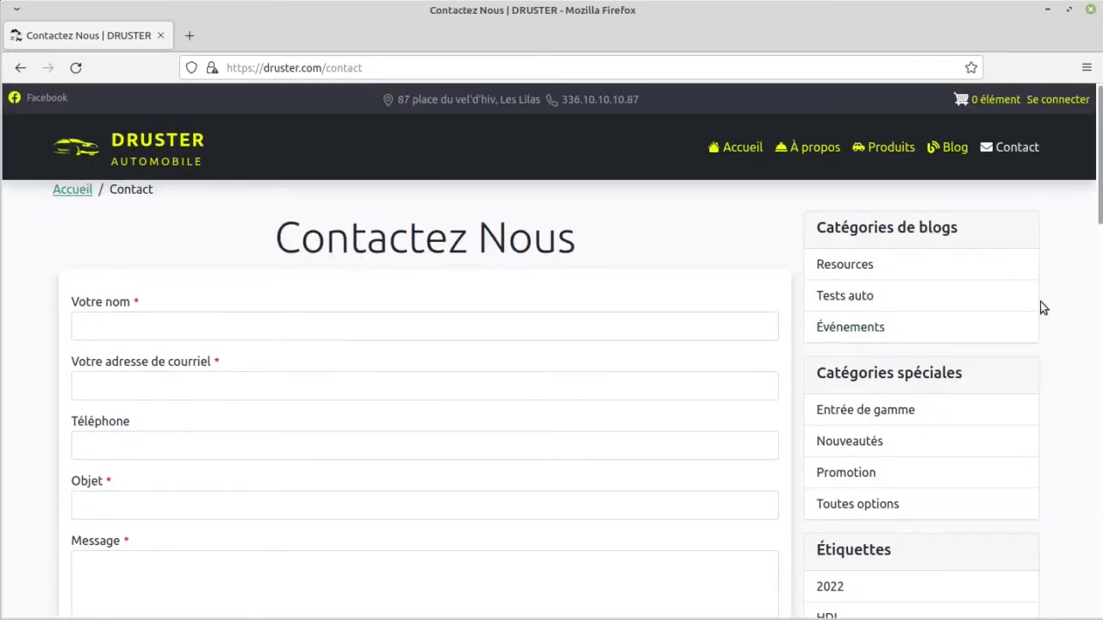
# Step: Examine the blog categories, special categories and tags, then open the Nouveautés category and look through its cars
pyautogui.scroll(-2, 1040, 301)
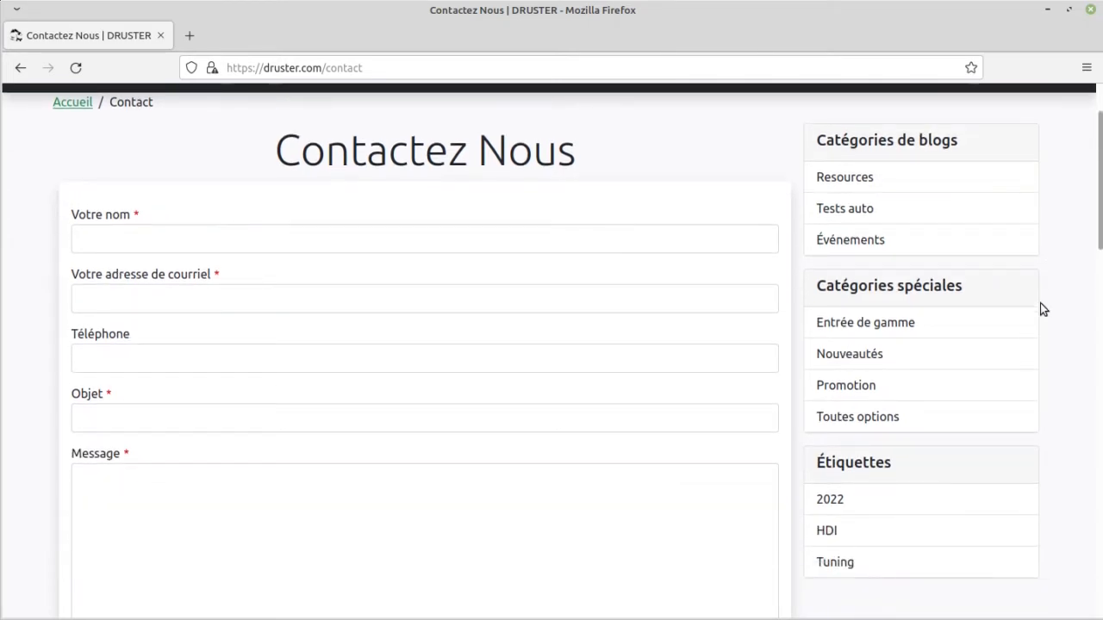
pyautogui.scroll(-2, 1043, 309)
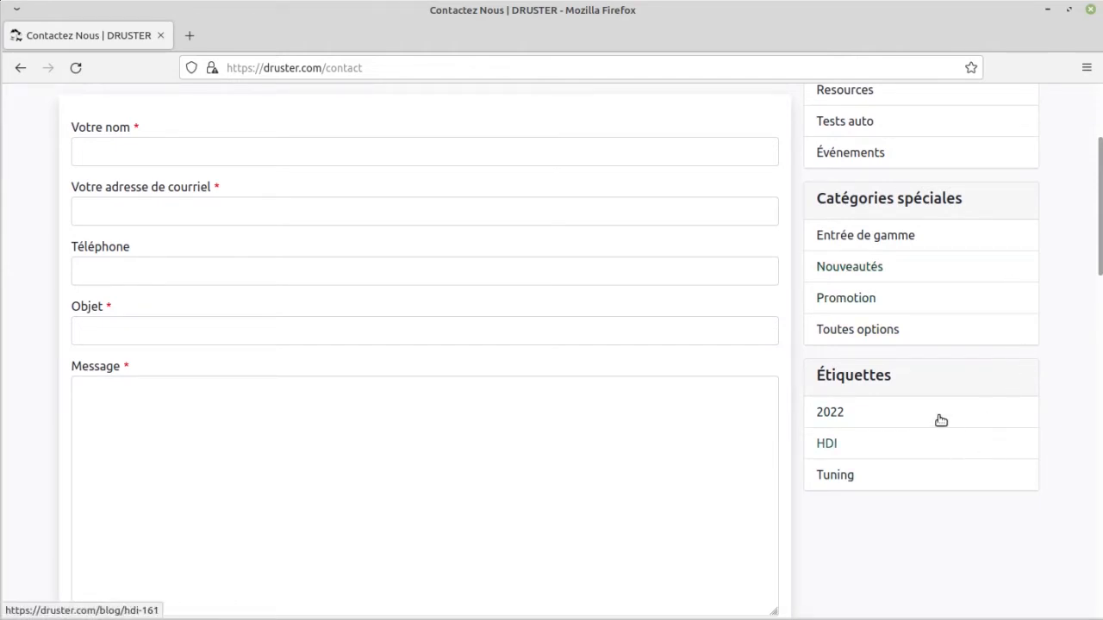
pyautogui.click(884, 277)
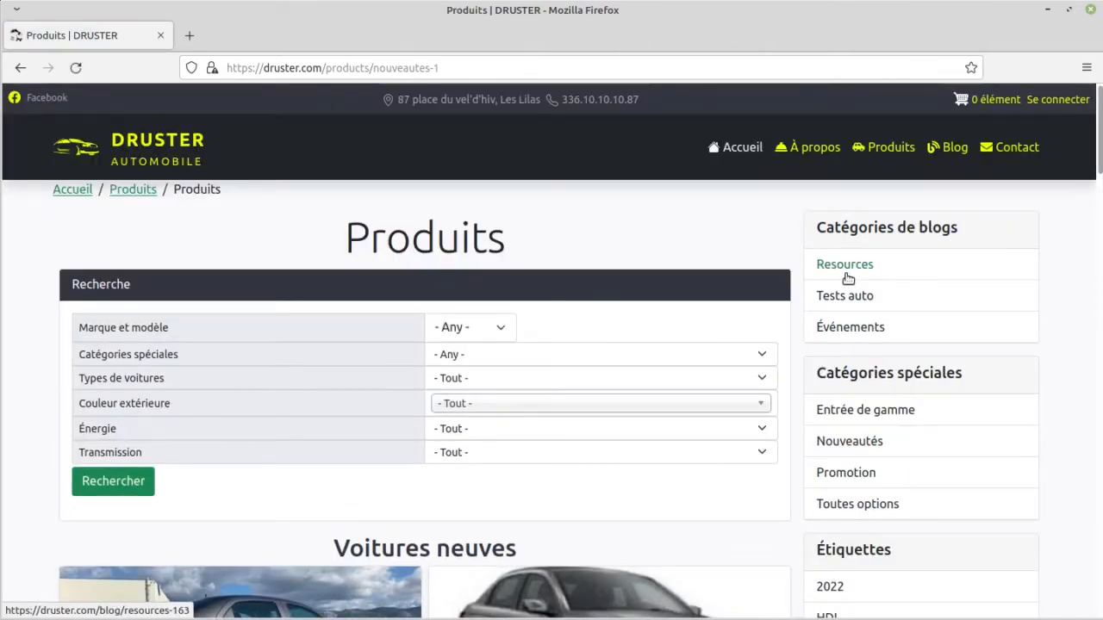
pyautogui.scroll(-2, 882, 279)
pyautogui.scroll(-6, 812, 295)
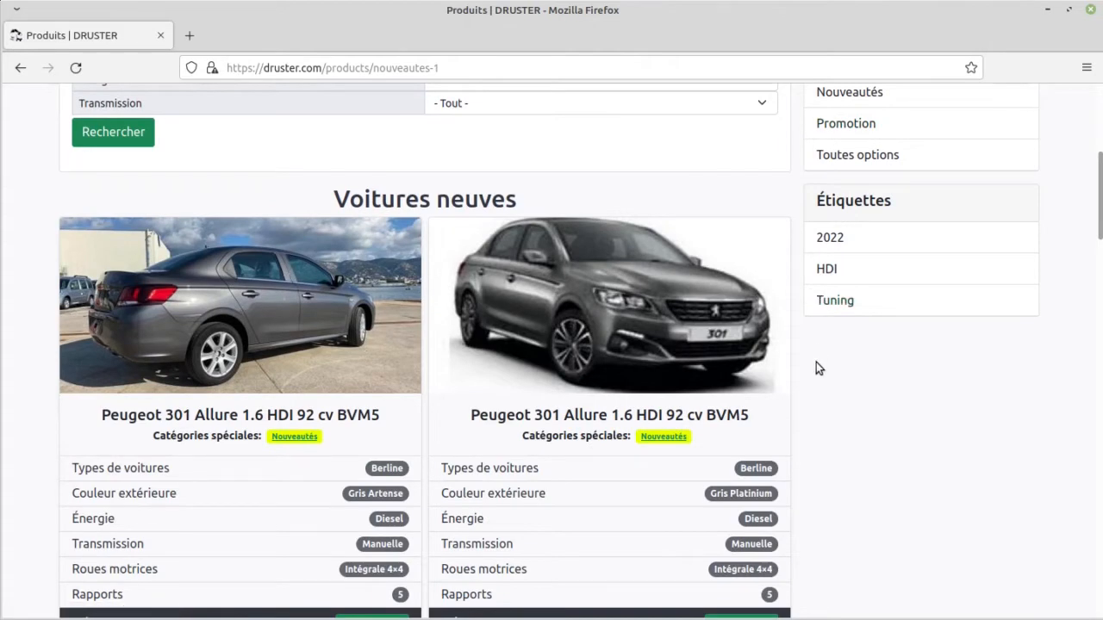
pyautogui.scroll(-10, 816, 362)
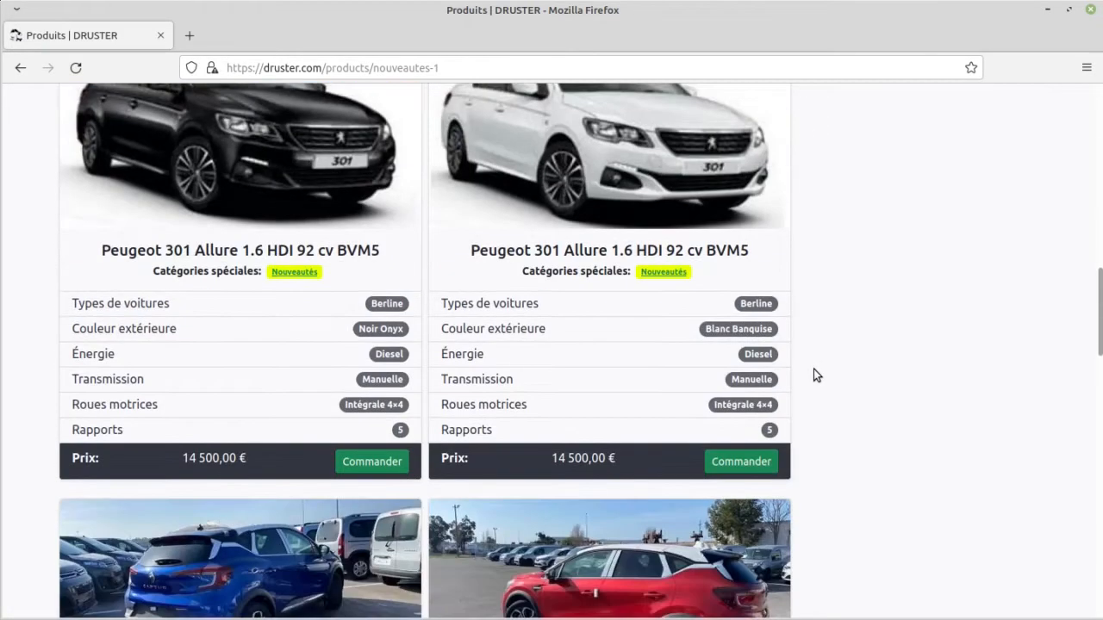
pyautogui.scroll(15, 813, 375)
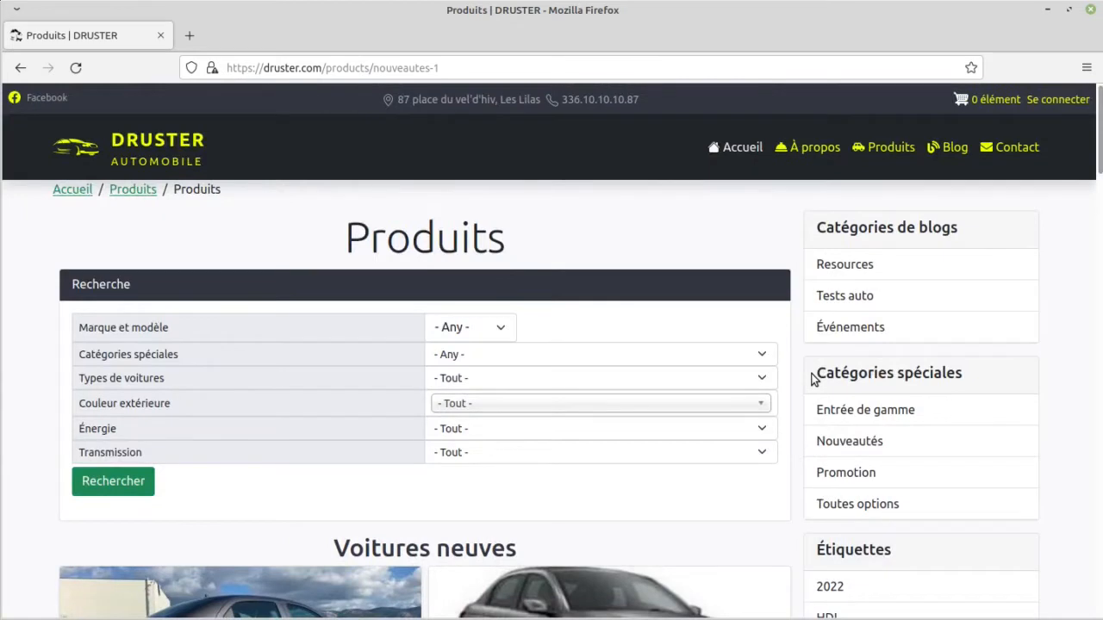
# Step: Return to the home page and search for cars of the Renault brand, keeping all models
pyautogui.click(738, 156)
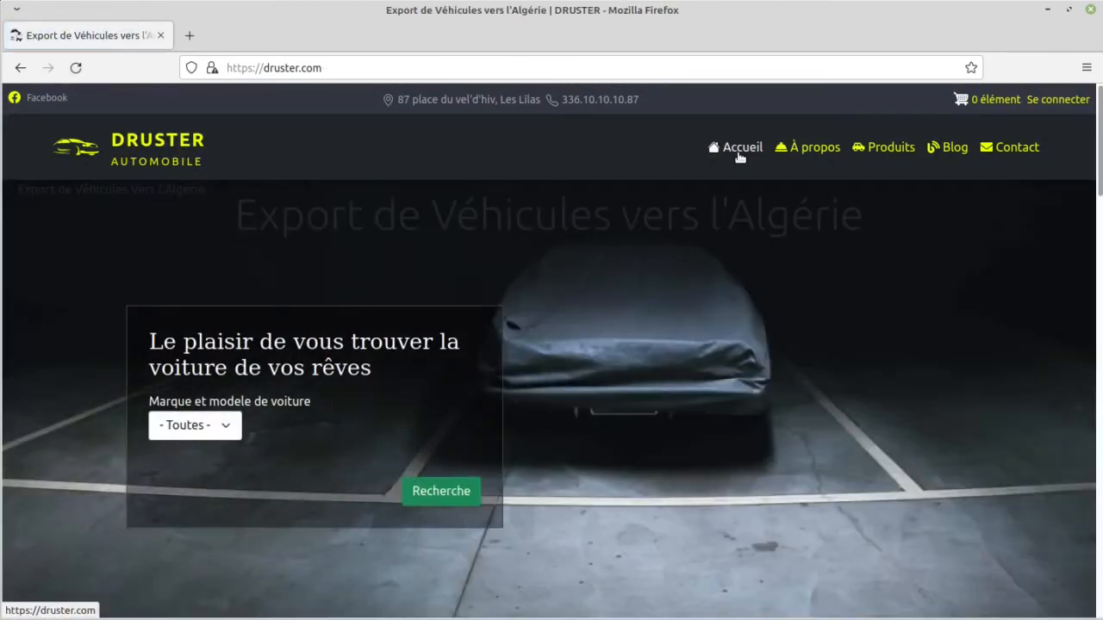
pyautogui.click(227, 431)
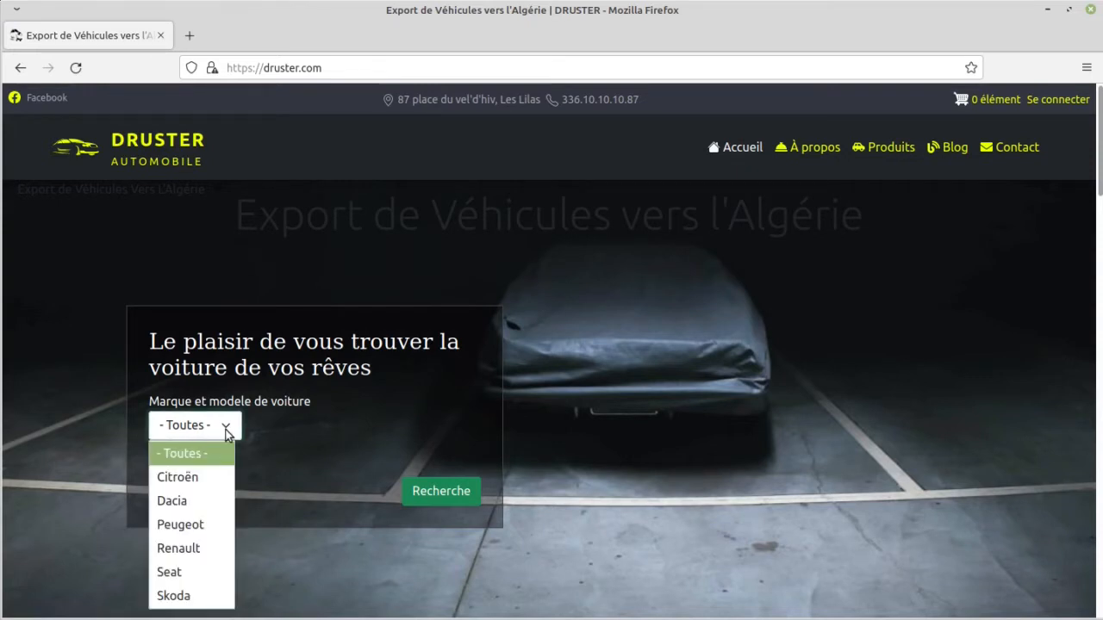
pyautogui.click(193, 551)
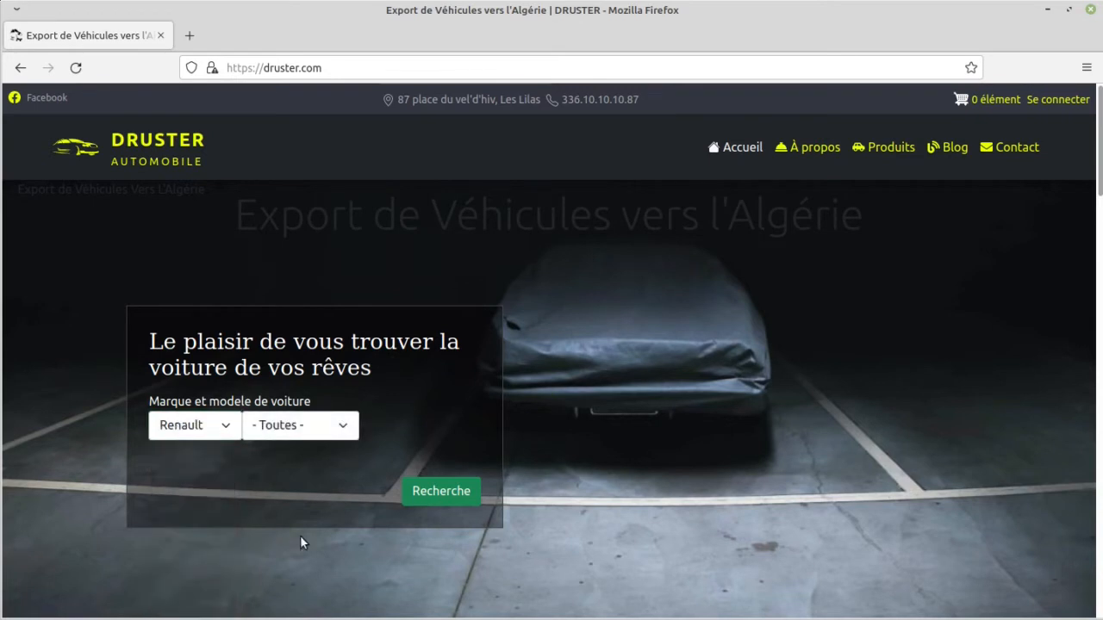
pyautogui.click(449, 492)
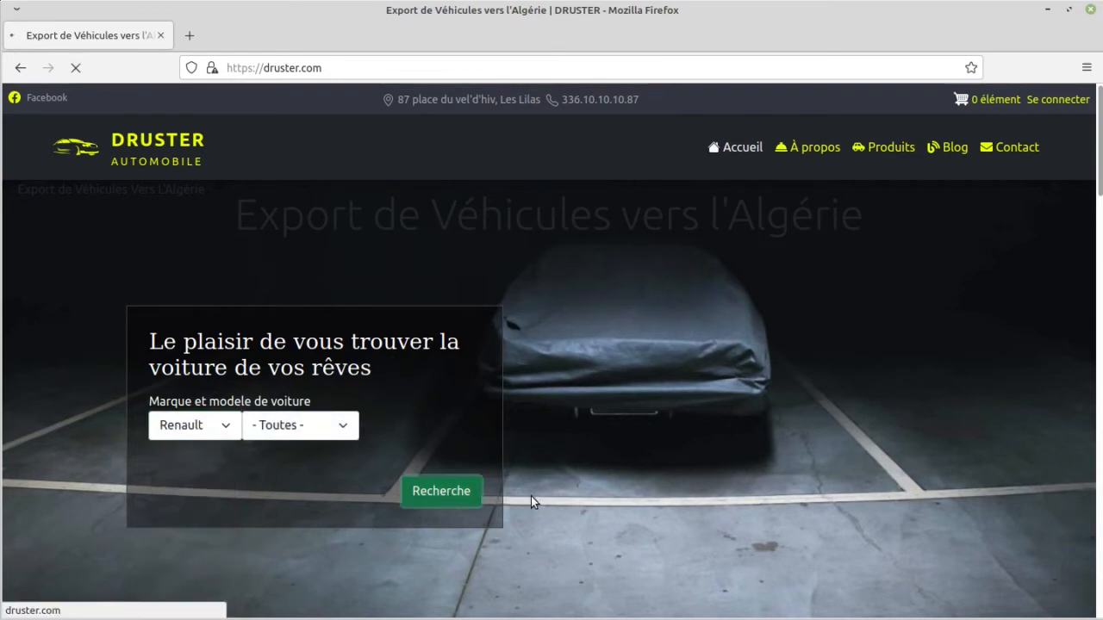
# Step: Look through the Renault listings and open the red NOUVEAU RENAULT CAPTUR 1.5 DCI 115 CV BVM 6 INTENS
pyautogui.scroll(-3, 531, 496)
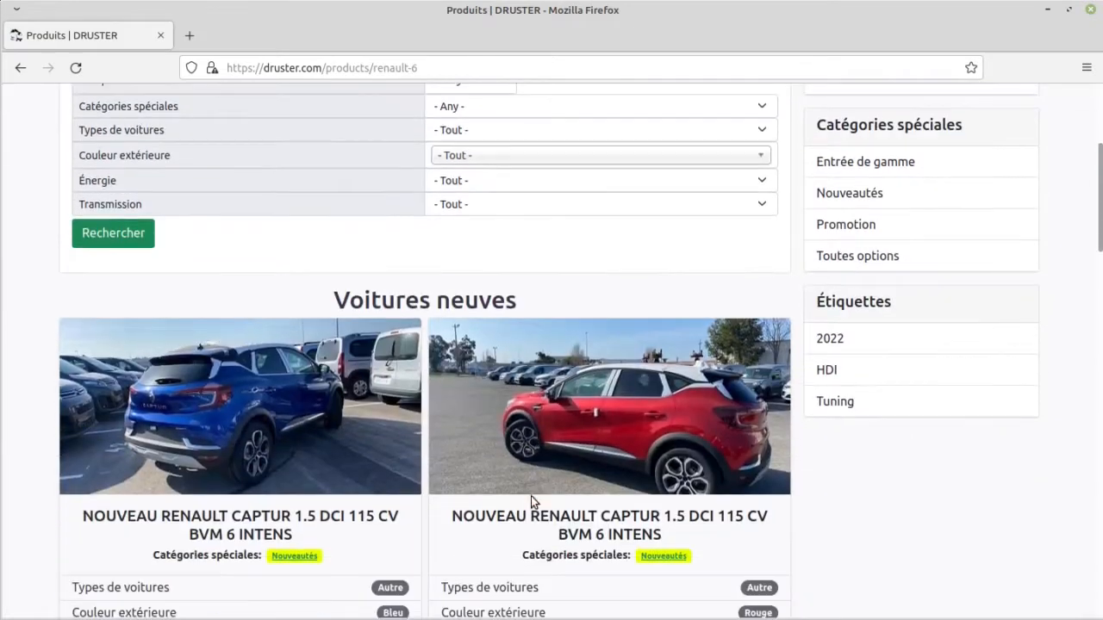
pyautogui.scroll(-3, 529, 500)
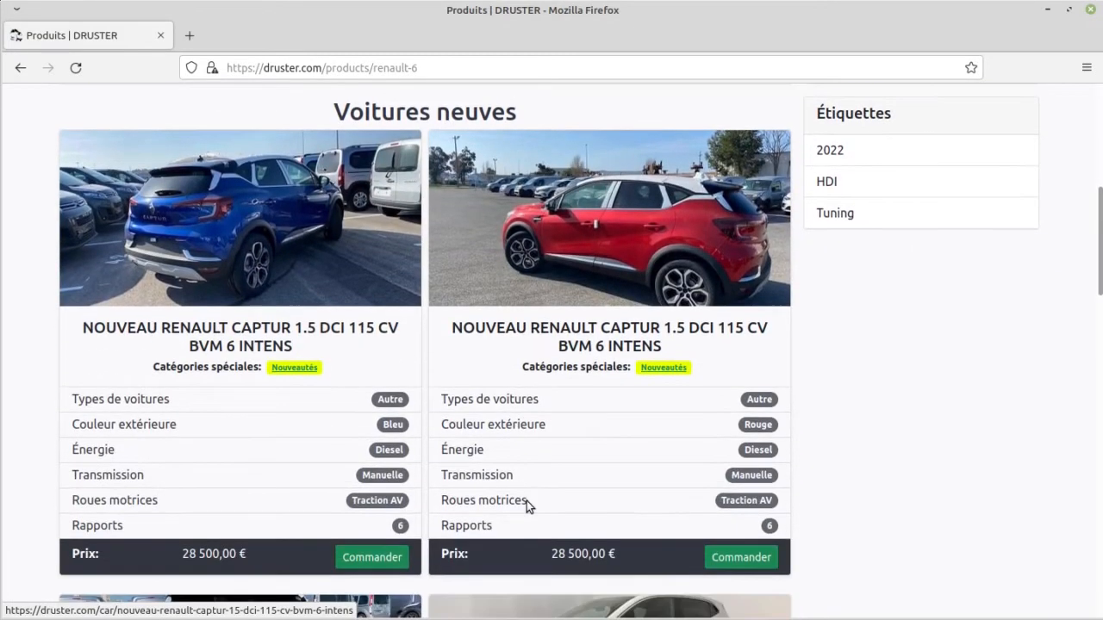
pyautogui.scroll(-5, 526, 502)
pyautogui.scroll(-4, 526, 507)
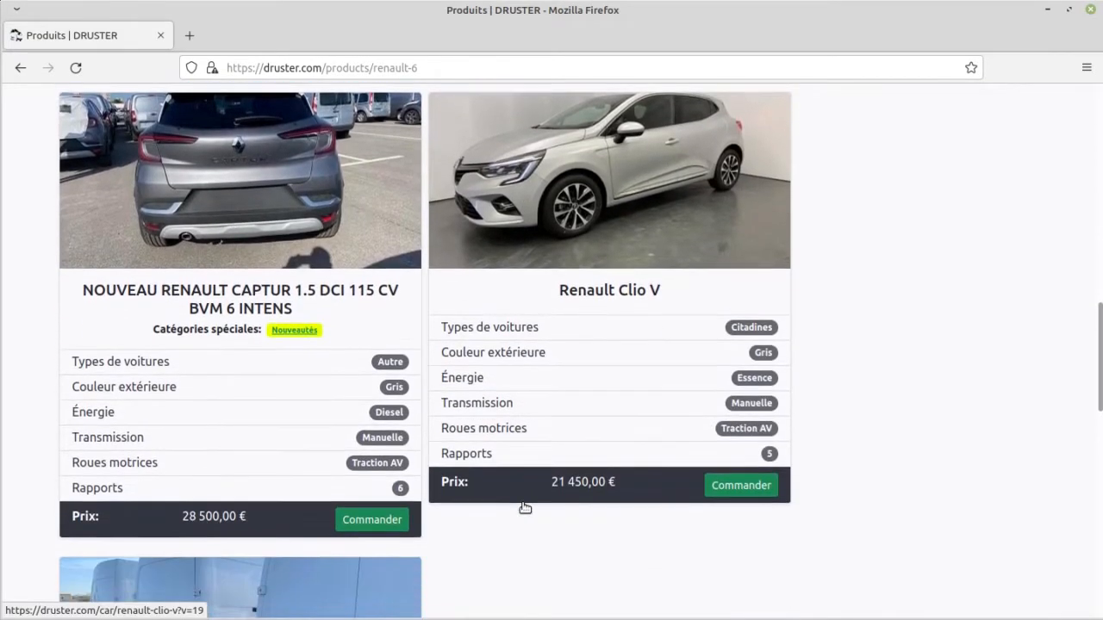
pyautogui.scroll(-3, 525, 508)
pyautogui.scroll(12, 520, 500)
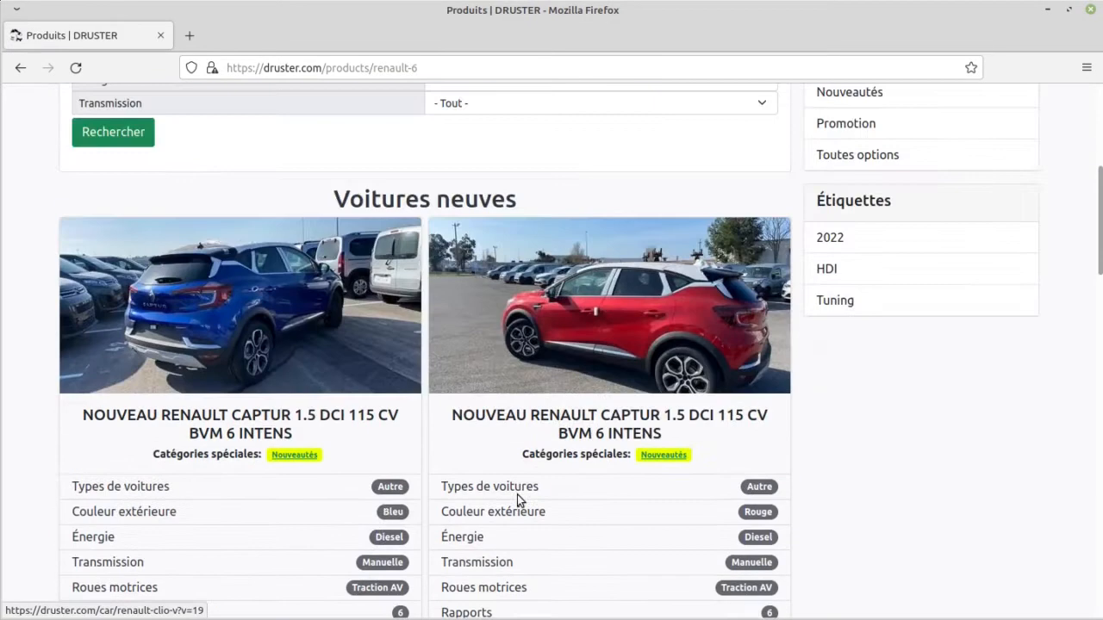
pyautogui.click(584, 342)
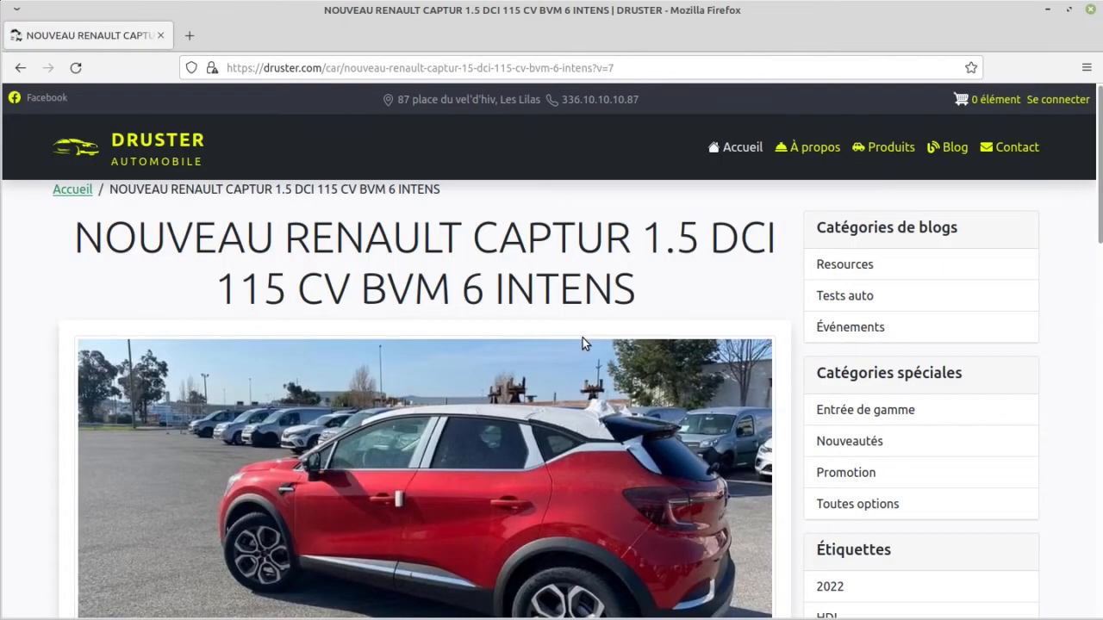
# Step: View the red Captur's photos enlarged in the gallery, then close the enlarged view
pyautogui.scroll(-1, 583, 345)
pyautogui.scroll(-2, 582, 346)
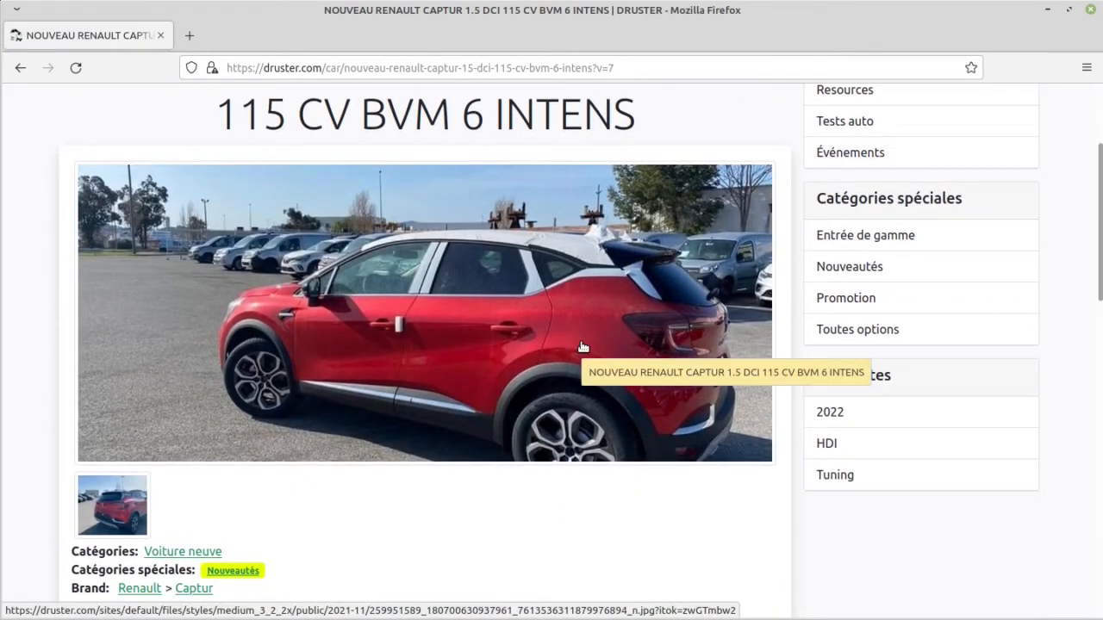
pyautogui.click(112, 505)
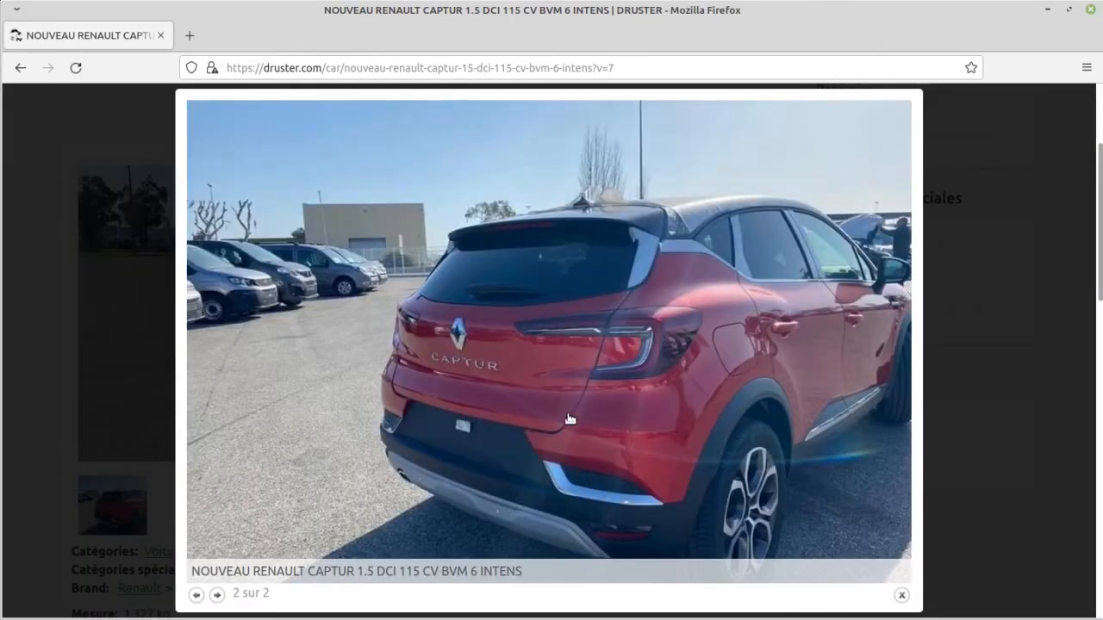
pyautogui.click(571, 420)
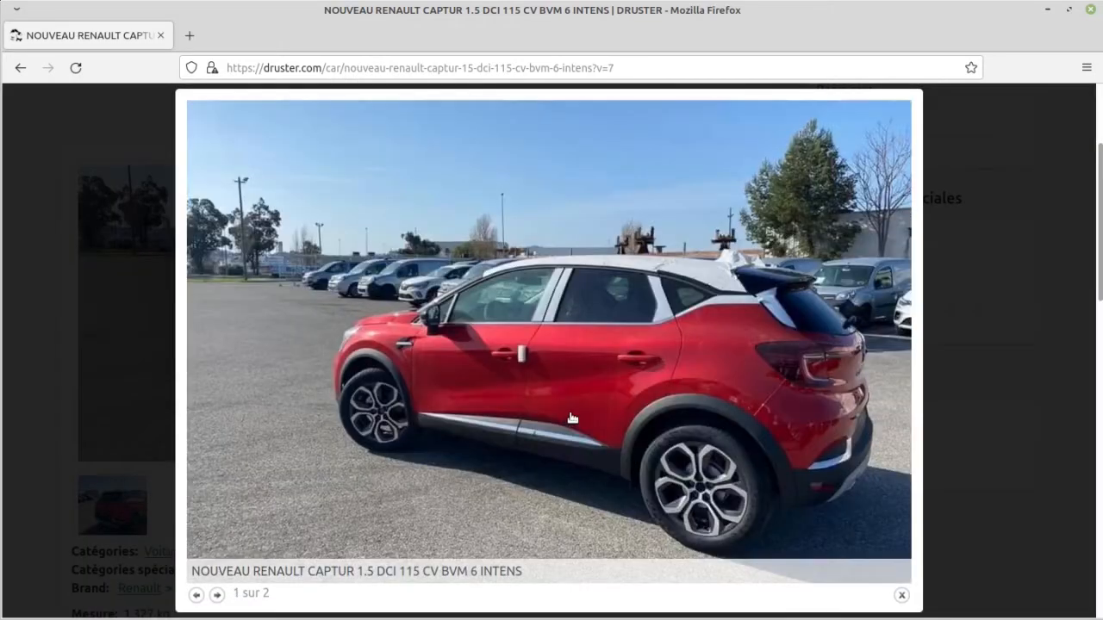
pyautogui.click(569, 418)
pyautogui.click(60, 374)
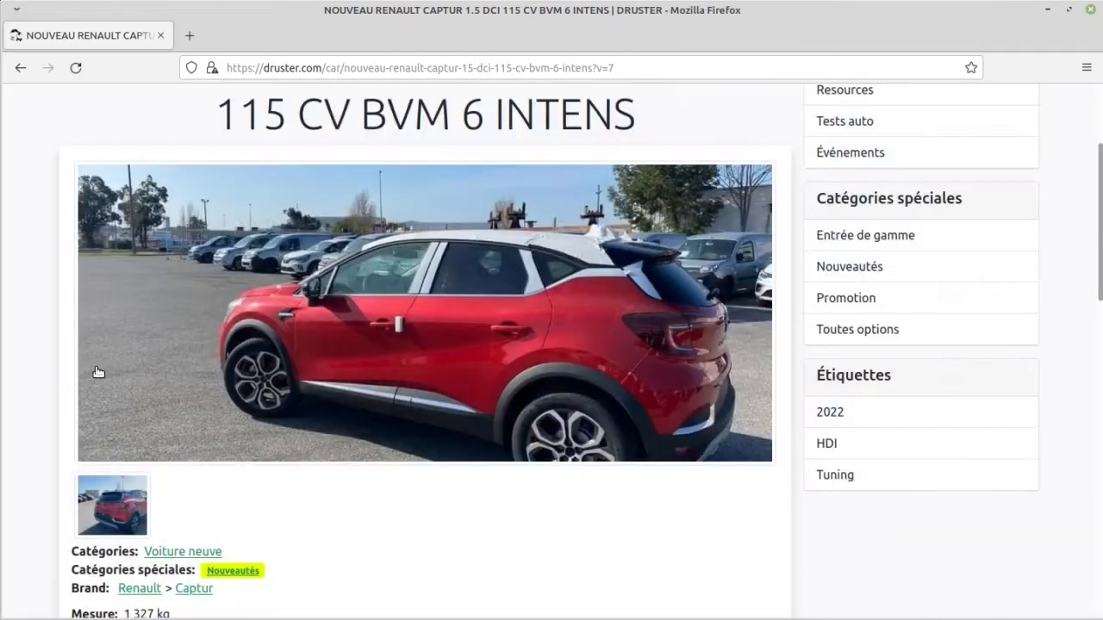
# Step: Set the Captur's exterior colour (Couleur extérieure) to Bleu
pyautogui.scroll(-3, 100, 373)
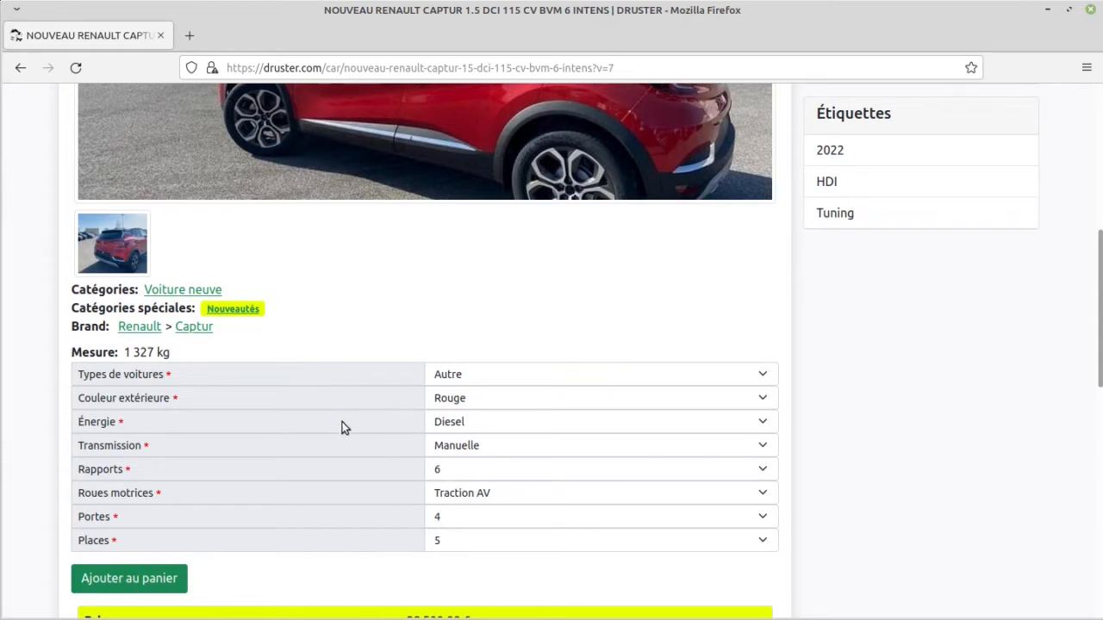
pyautogui.click(503, 408)
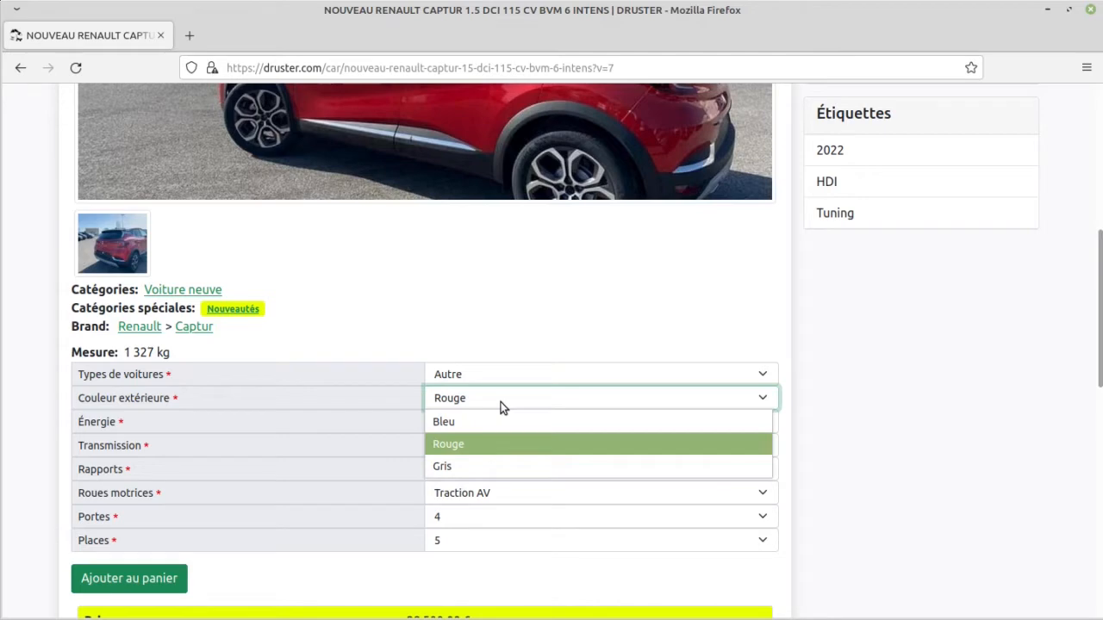
pyautogui.click(498, 426)
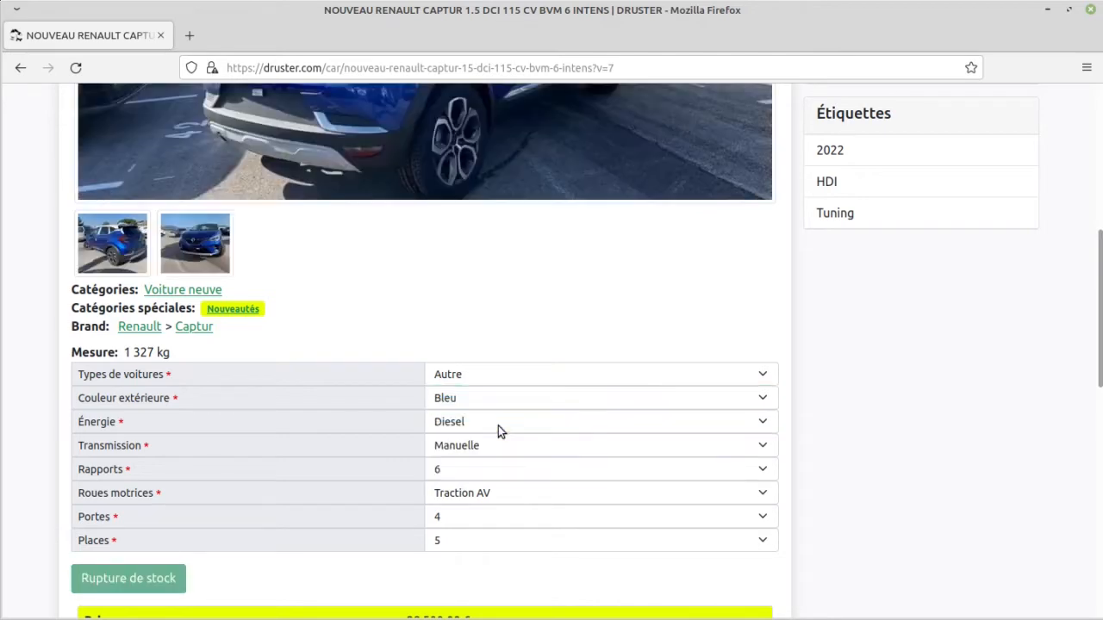
# Step: View the blue Captur's photos enlarged in the gallery, then close the enlarged view
pyautogui.scroll(4, 313, 427)
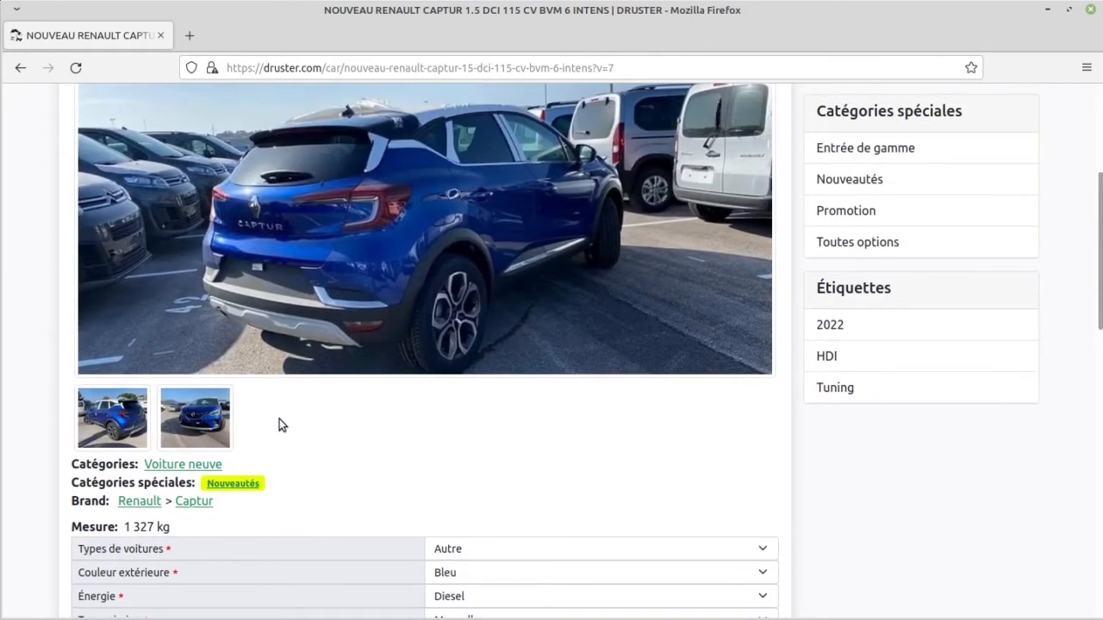
pyautogui.click(293, 367)
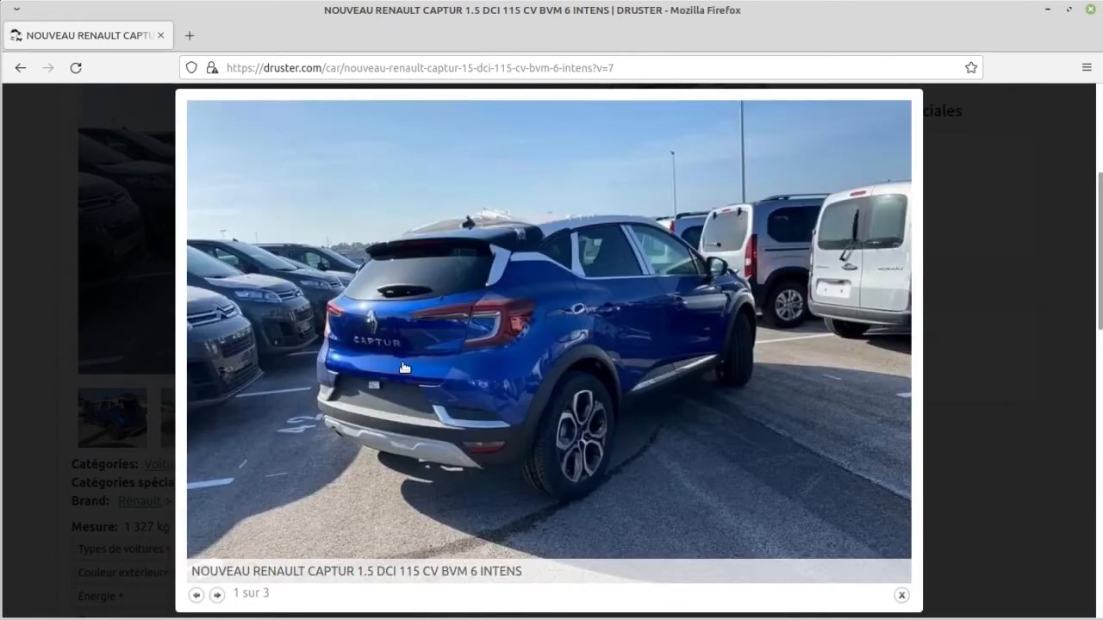
pyautogui.click(404, 368)
pyautogui.click(404, 368)
pyautogui.click(404, 368)
pyautogui.click(63, 384)
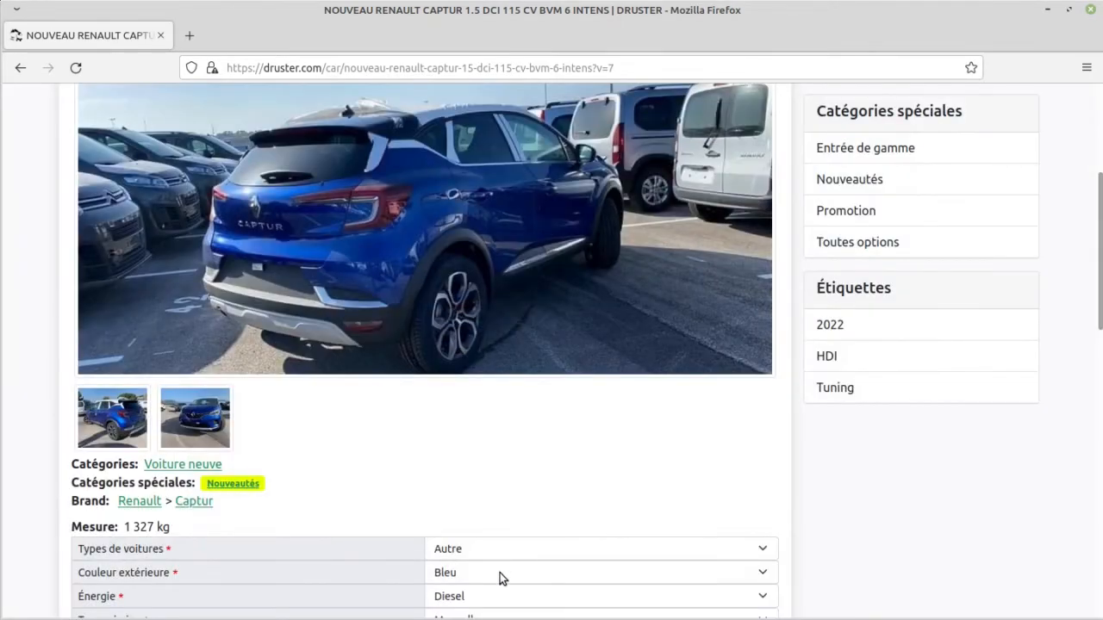
# Step: Try the exterior colour (Couleur extérieure) Gris, look over the matching photos, and switch the colour back to Bleu
pyautogui.click(500, 573)
pyautogui.click(504, 552)
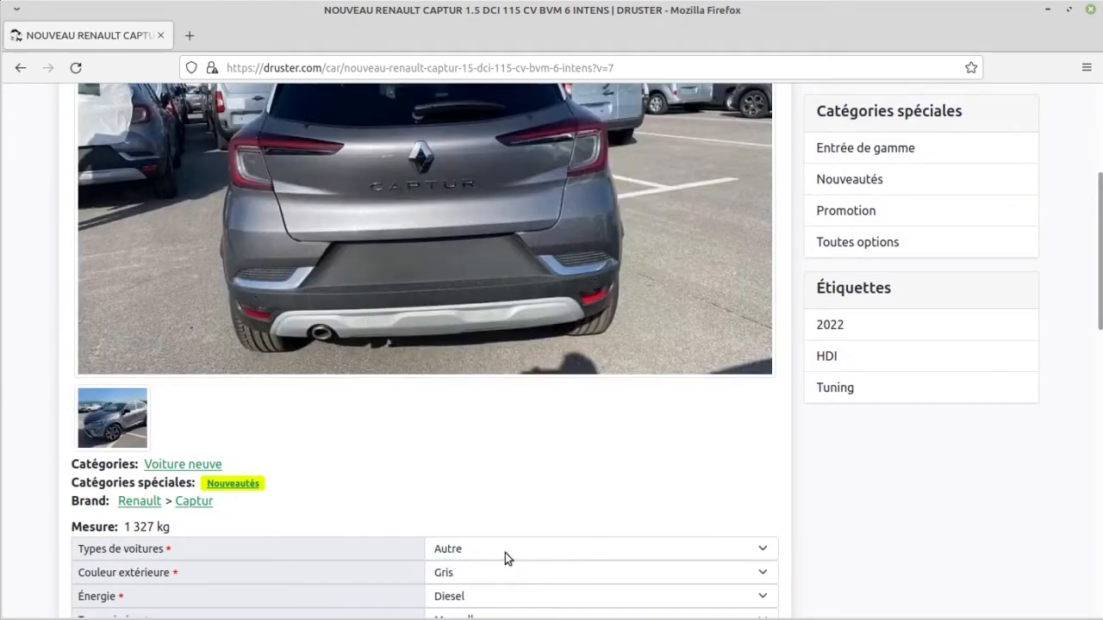
pyautogui.scroll(4, 471, 505)
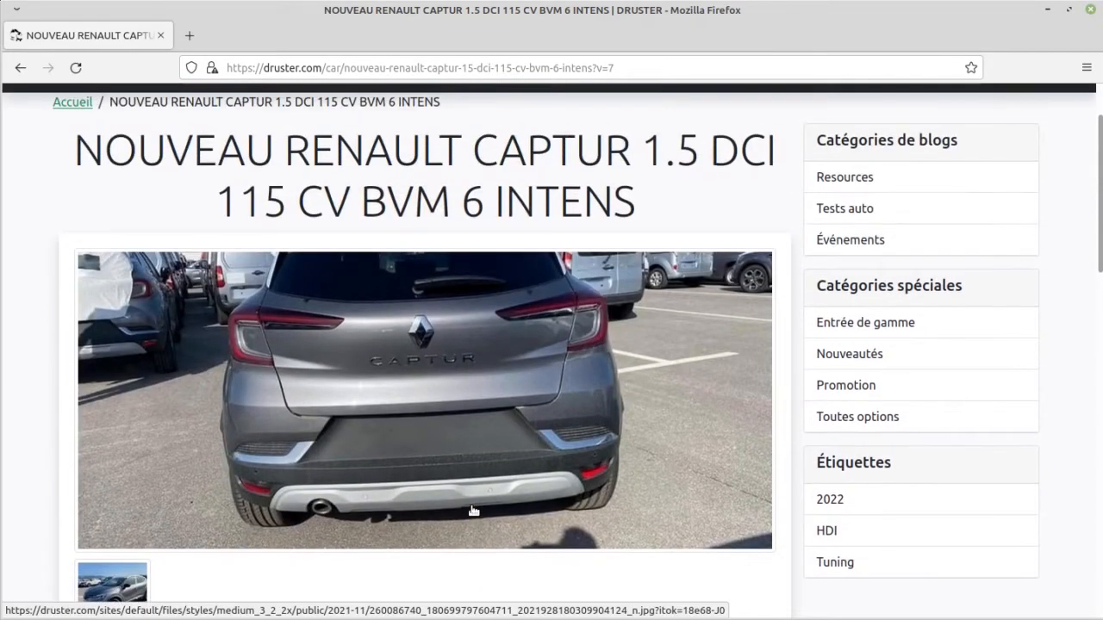
pyautogui.scroll(-4, 473, 511)
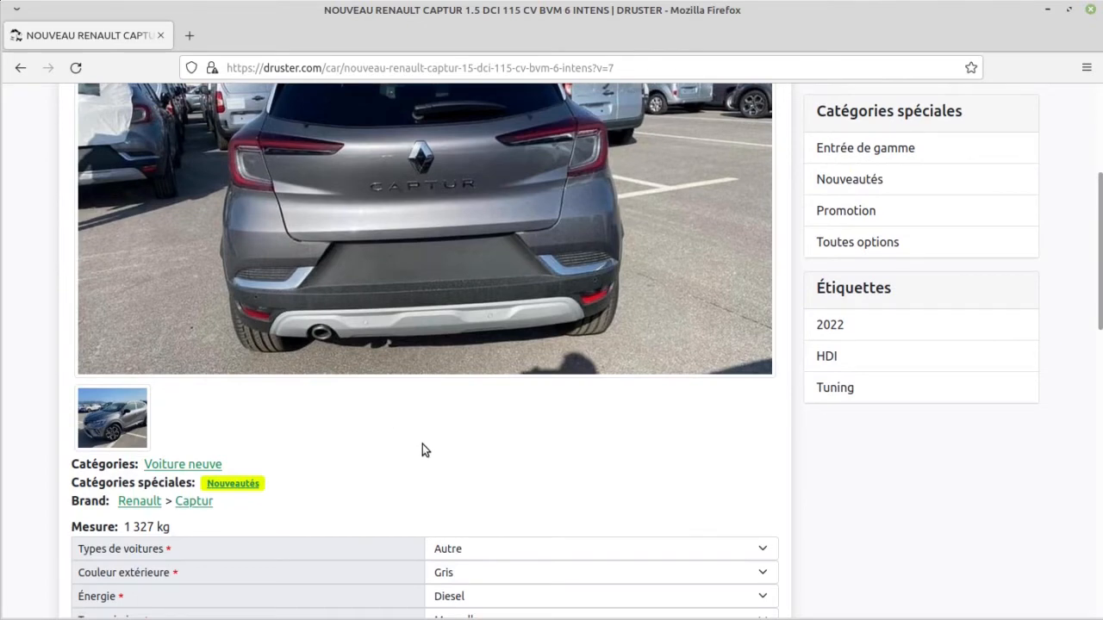
pyautogui.scroll(6, 423, 448)
pyautogui.scroll(-6, 425, 447)
pyautogui.click(514, 572)
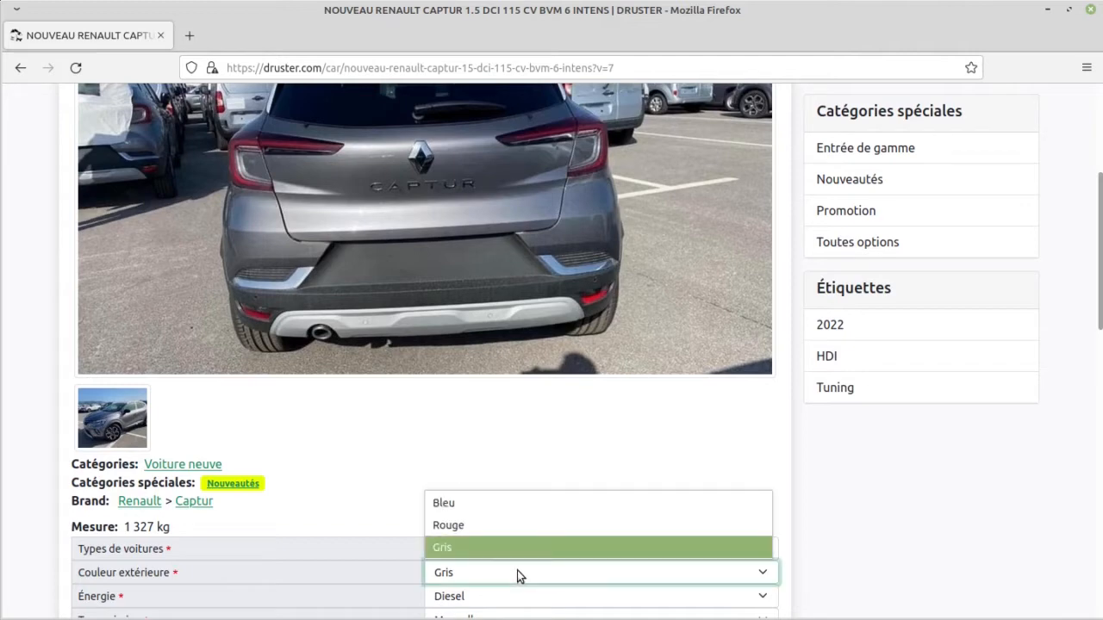
pyautogui.click(496, 513)
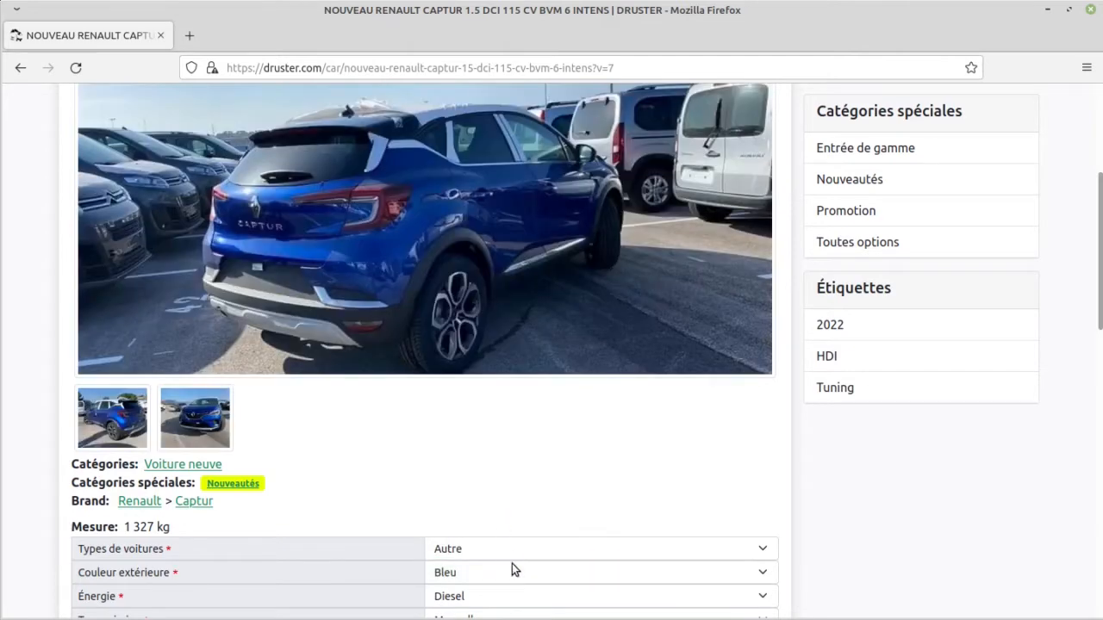
# Step: Set the Captur's exterior colour (Couleur extérieure) to Rouge
pyautogui.click(517, 572)
pyautogui.click(526, 530)
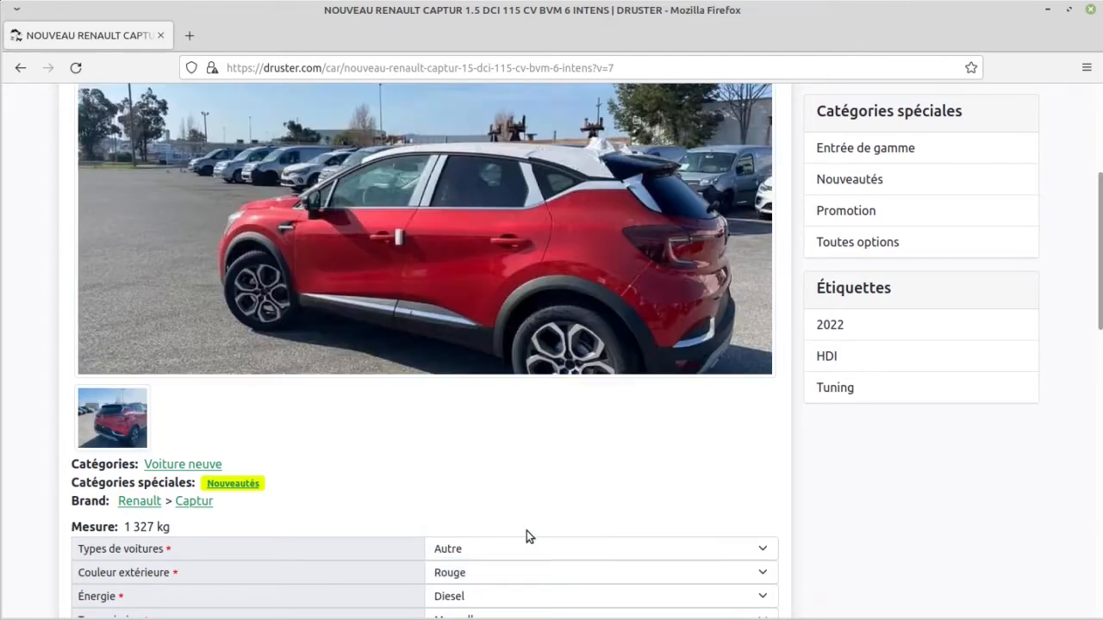
pyautogui.scroll(-3, 328, 444)
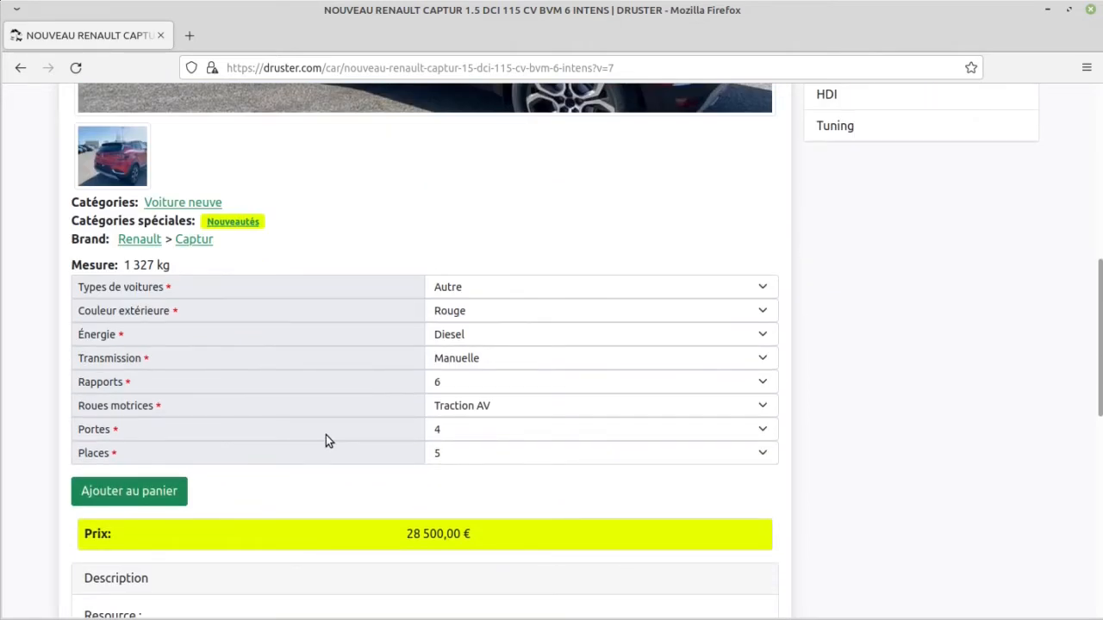
# Step: Add the red Captur to the cart and proceed to checkout as a guest
pyautogui.click(161, 497)
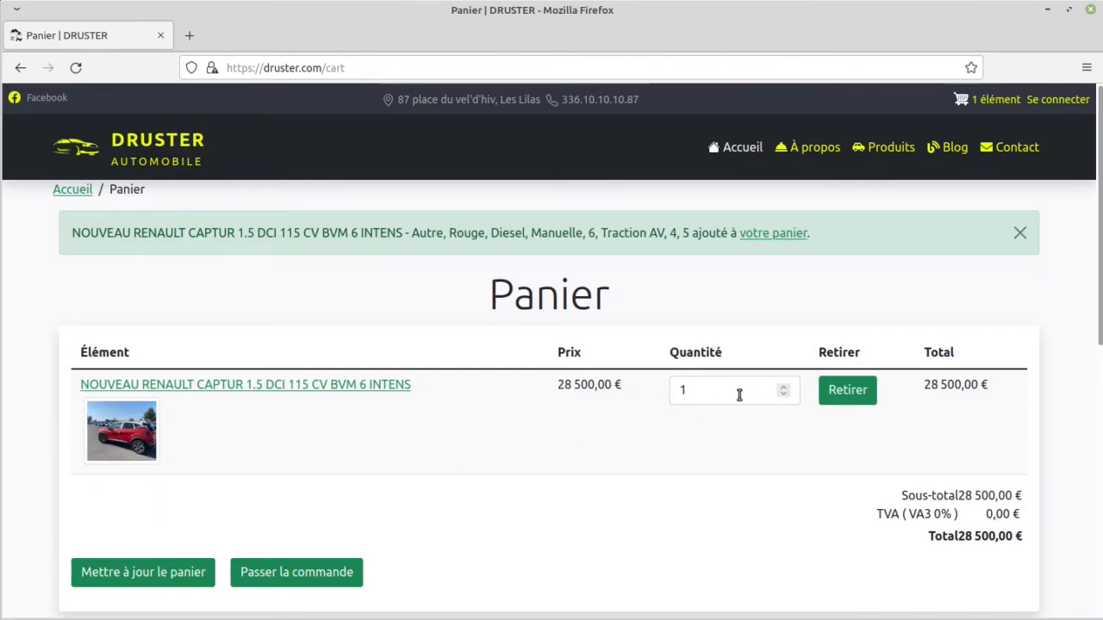
pyautogui.click(293, 576)
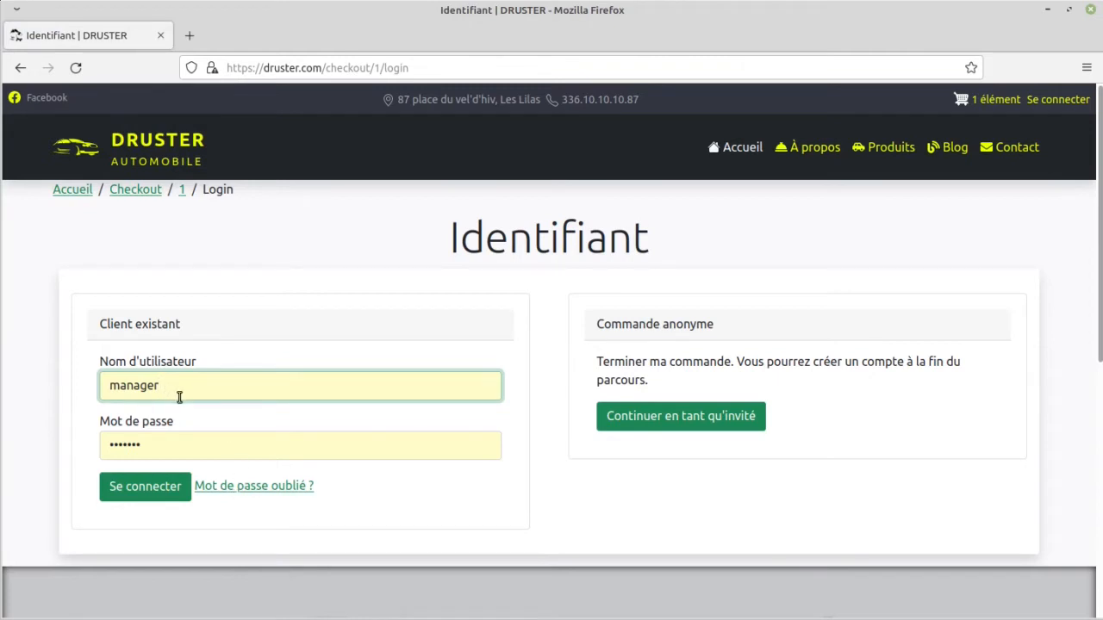
pyautogui.click(708, 419)
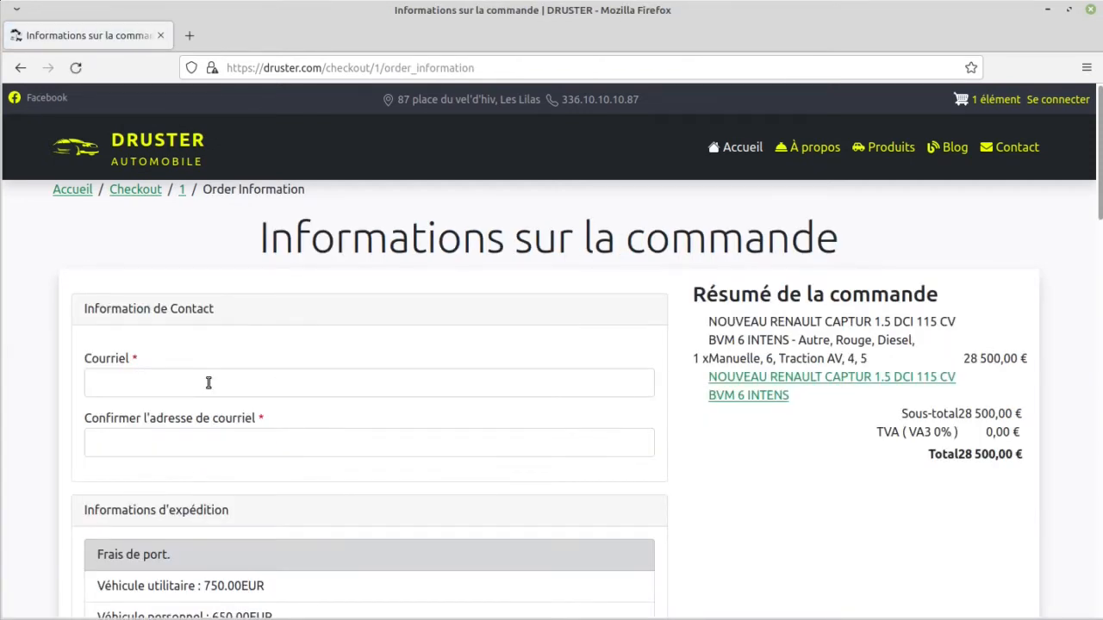
# Step: Fill in the customer's e-mail address and its confirmation in the order's contact information
pyautogui.click(208, 382)
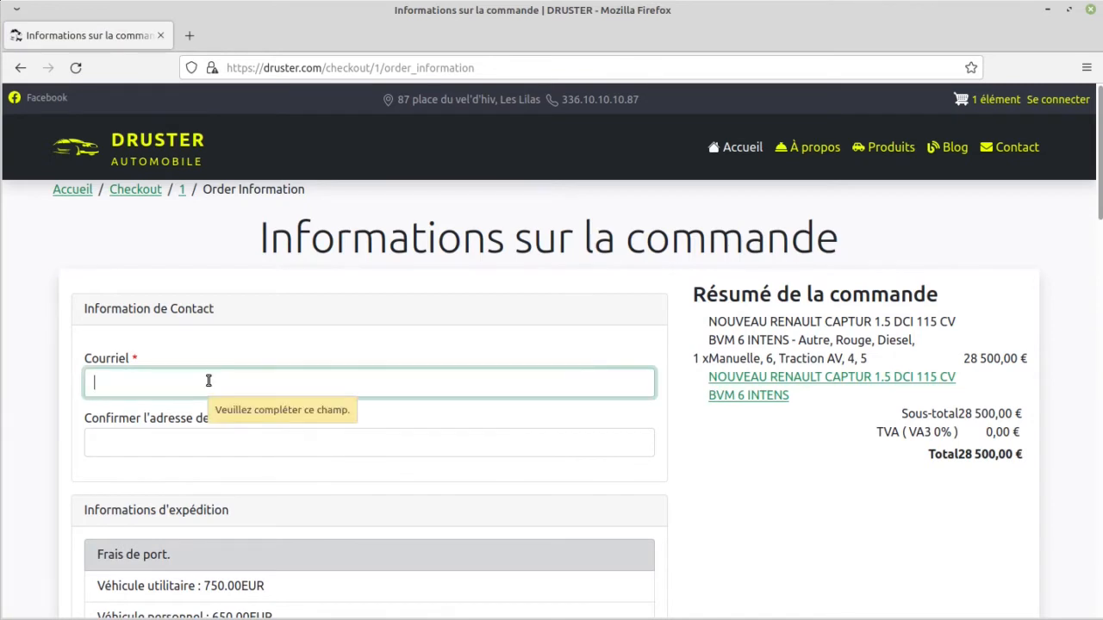
pyautogui.write('azeaze@aze.aze')
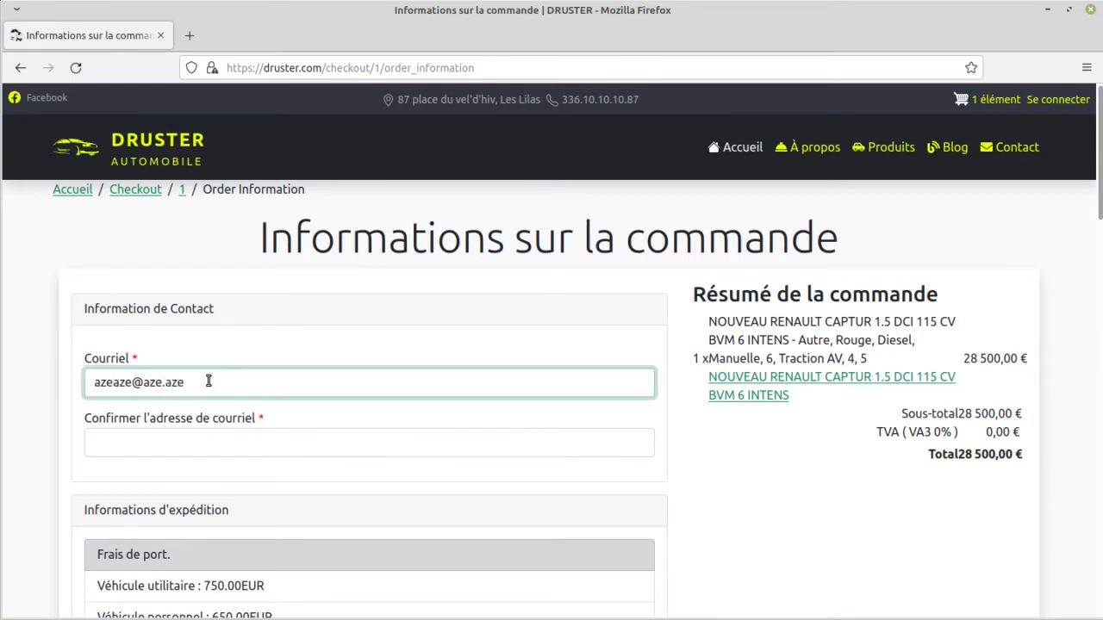
pyautogui.press('Tab')
pyautogui.write('azea')
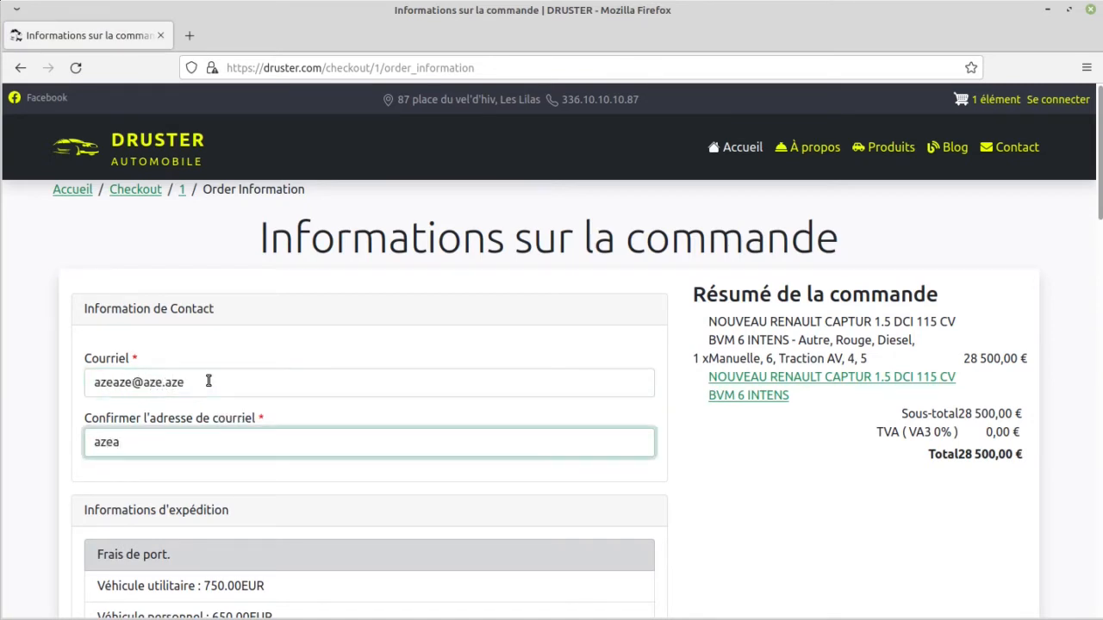
pyautogui.hotkey('ctrl', 'a')
pyautogui.write('azeaze@aze.aze')
# Step: Enter the customer's first name and last name in the payment information (Informations de paiement)
pyautogui.scroll(-5, 235, 325)
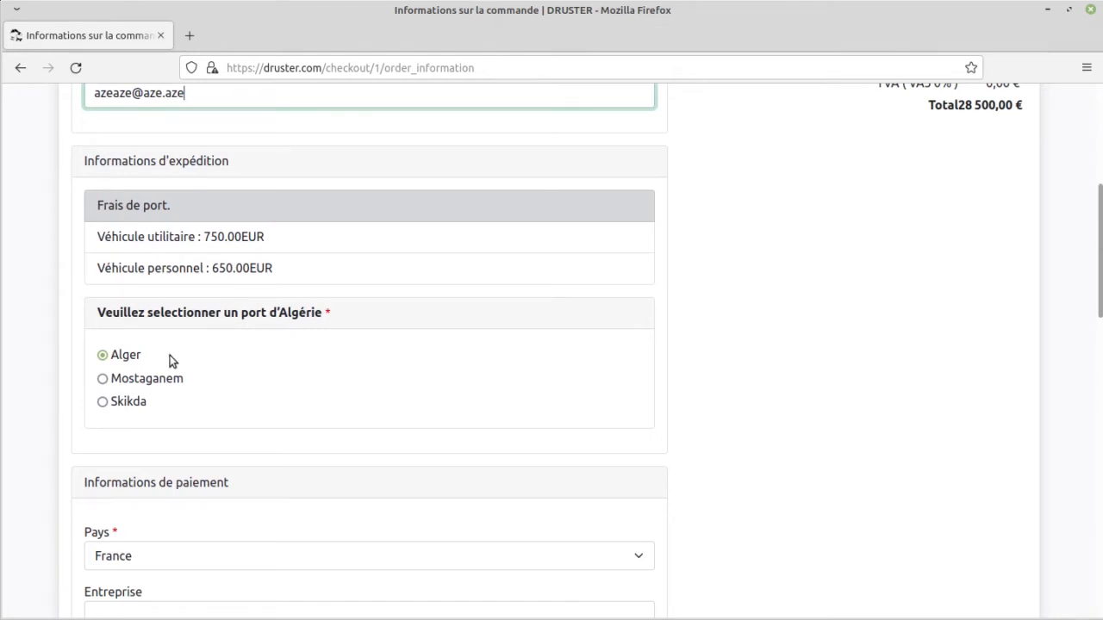
pyautogui.scroll(-3, 184, 388)
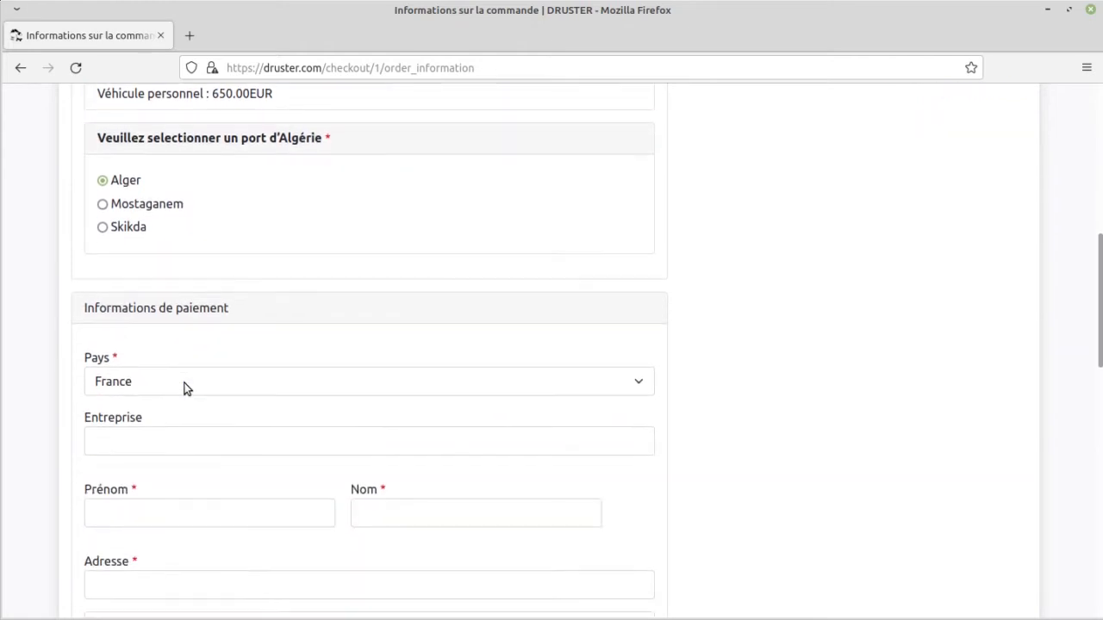
pyautogui.scroll(-2, 184, 388)
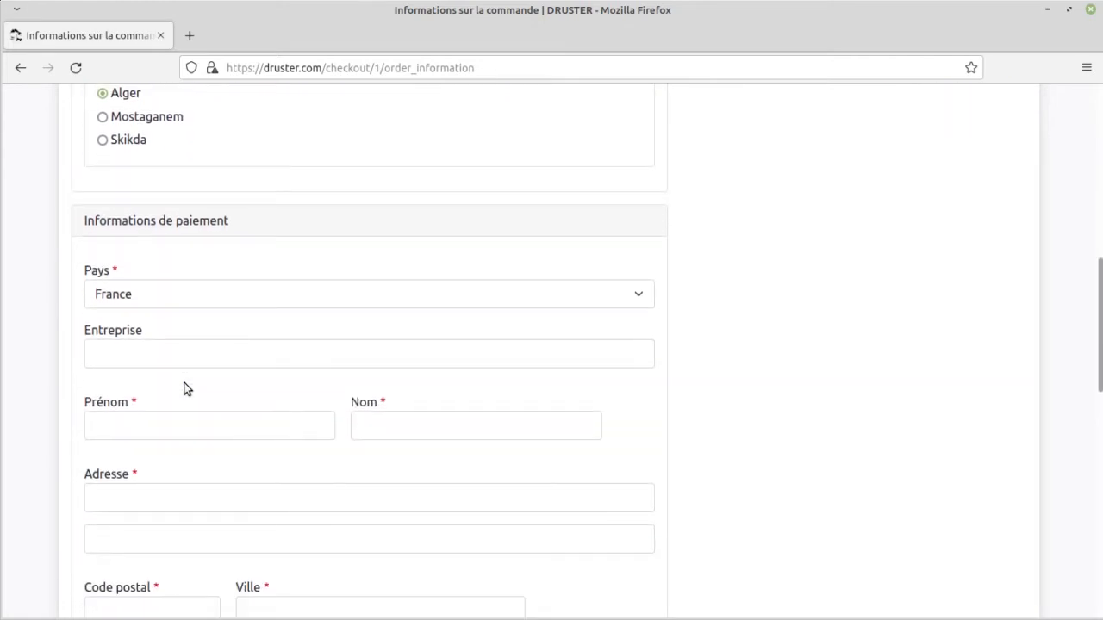
pyautogui.scroll(-2, 184, 389)
pyautogui.scroll(1, 183, 388)
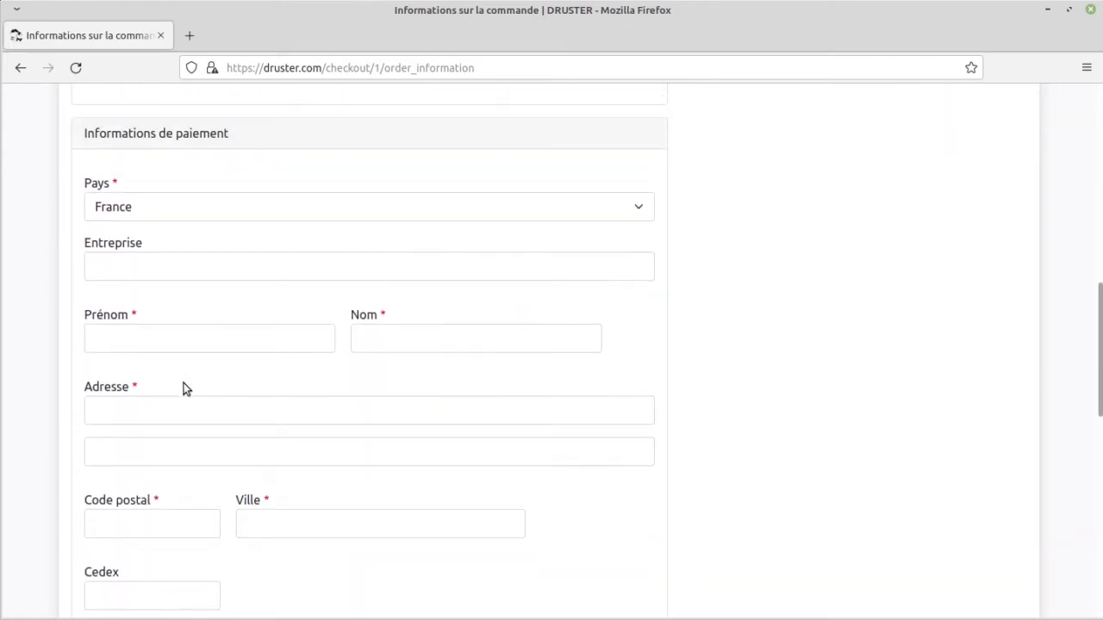
pyautogui.click(178, 336)
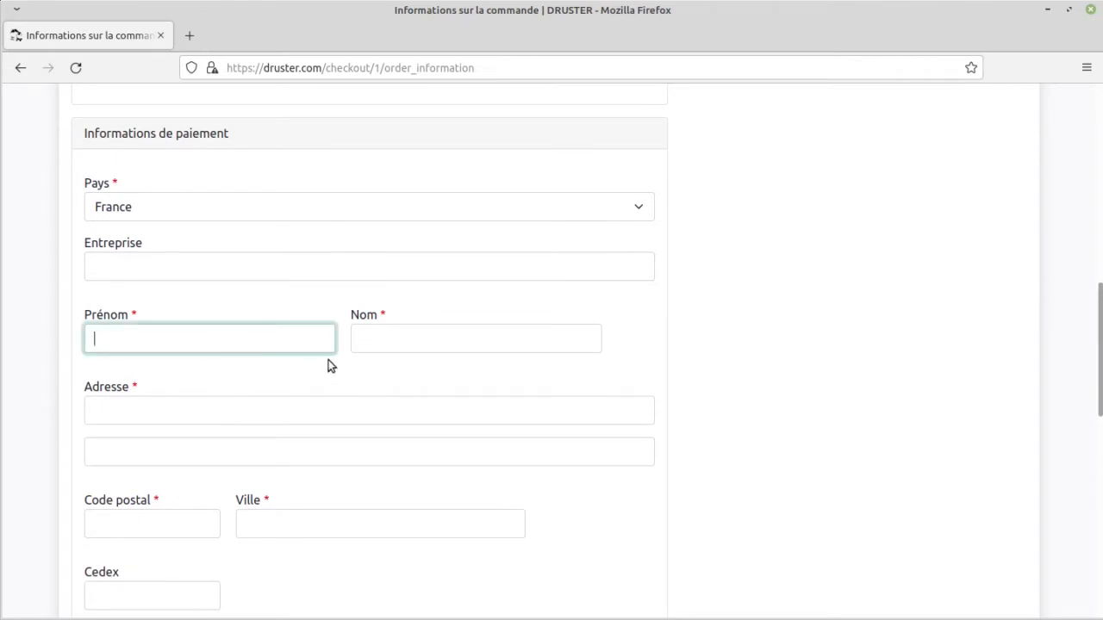
pyautogui.write('azeaze')
pyautogui.click(409, 343)
pyautogui.write('qsdqsd')
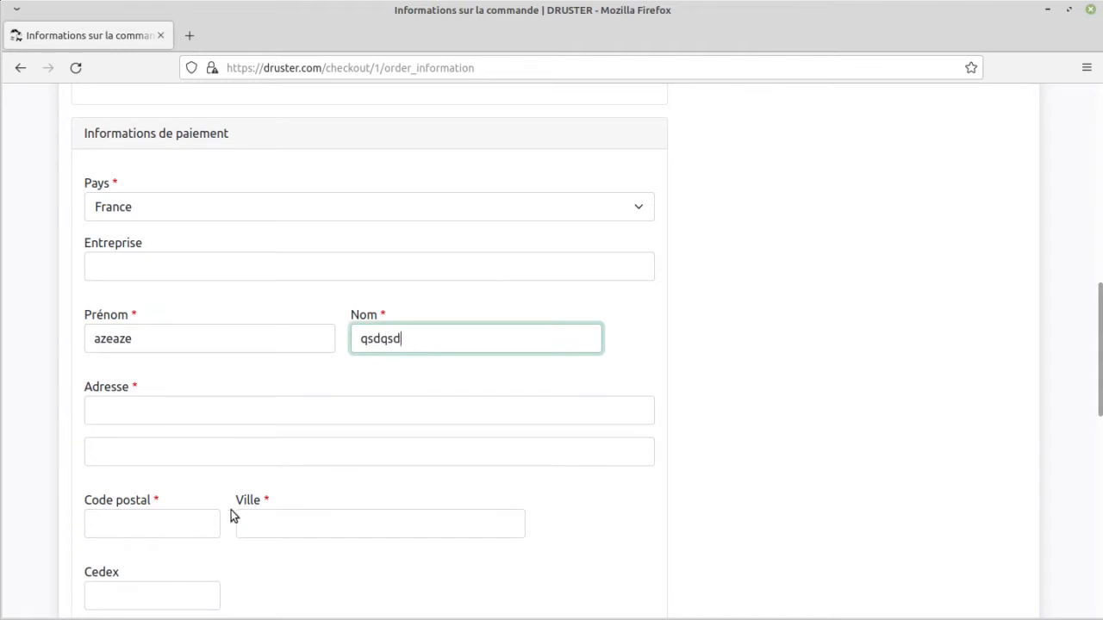
# Step: Fill in the customer's postal code, city and phone number in the payment information
pyautogui.click(196, 522)
pyautogui.write('32154')
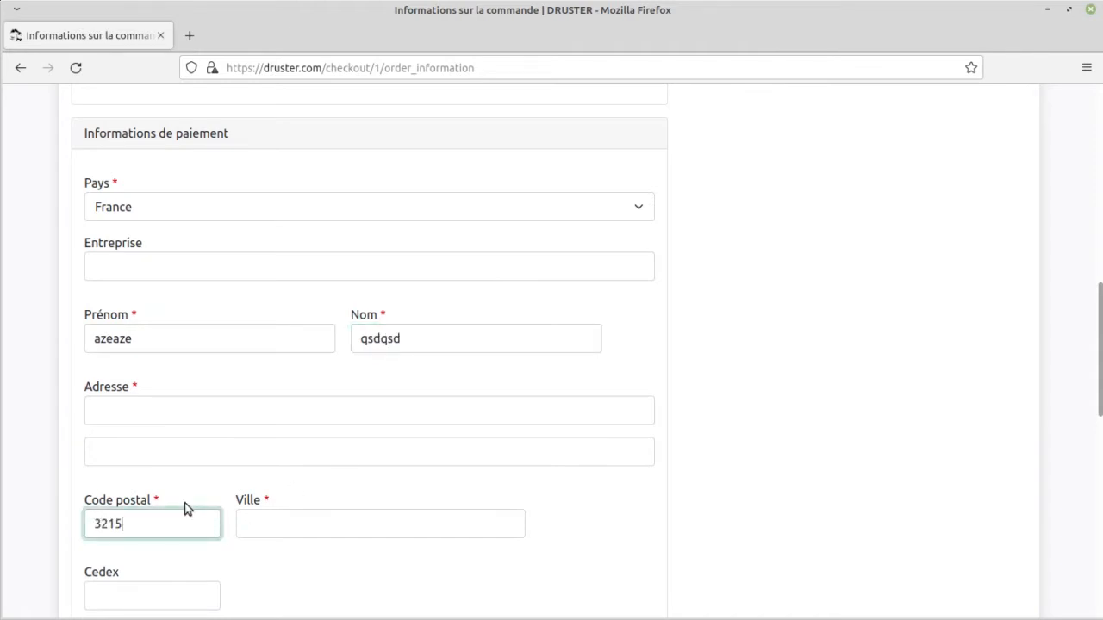
pyautogui.click(266, 520)
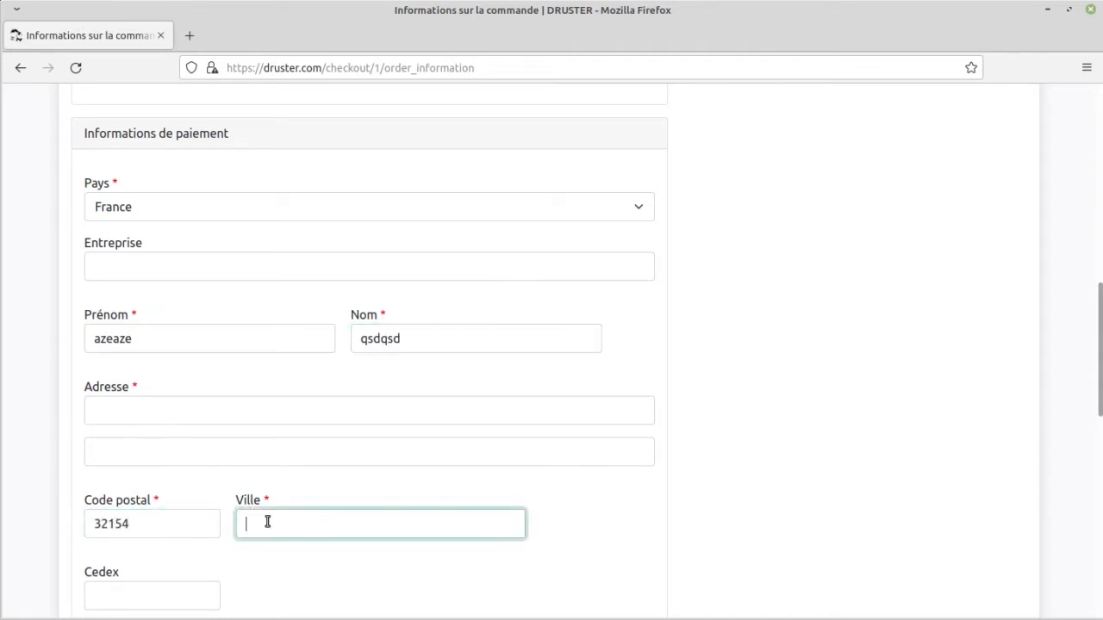
pyautogui.write('sdf sdf sdf')
pyautogui.scroll(-5, 167, 472)
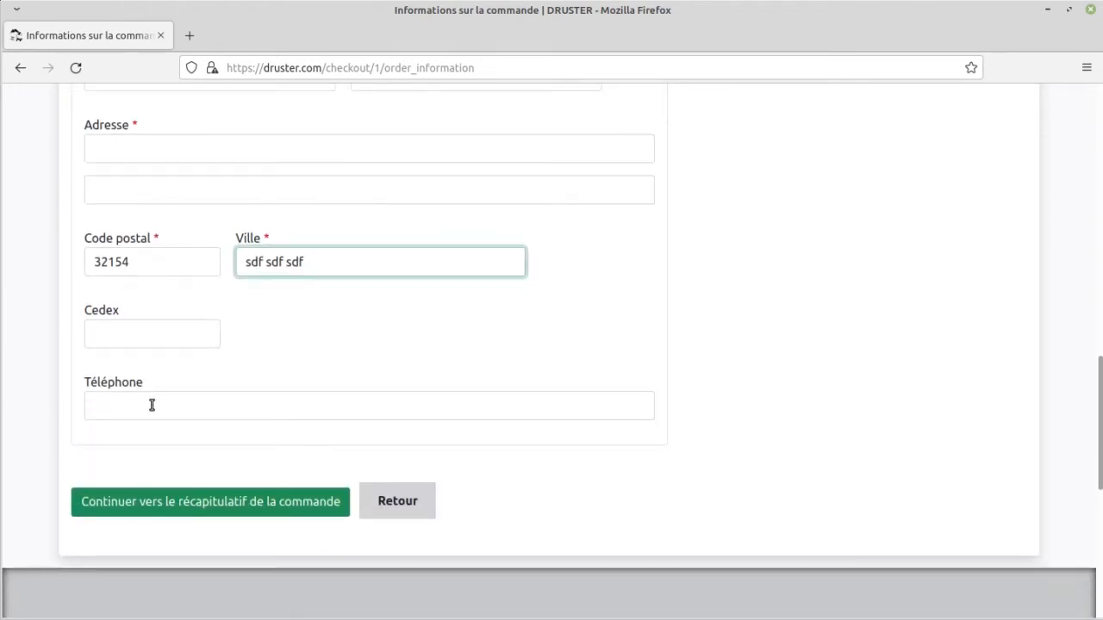
pyautogui.click(156, 403)
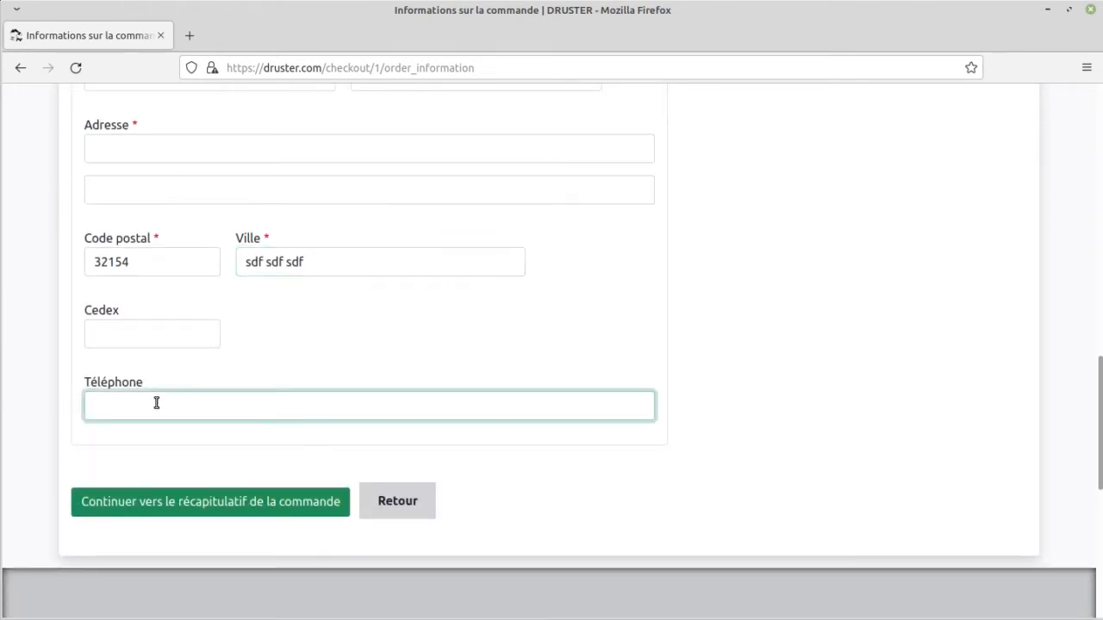
# Step: Enter the customer's street address (Adresse) and continue to the order review
pyautogui.click(255, 498)
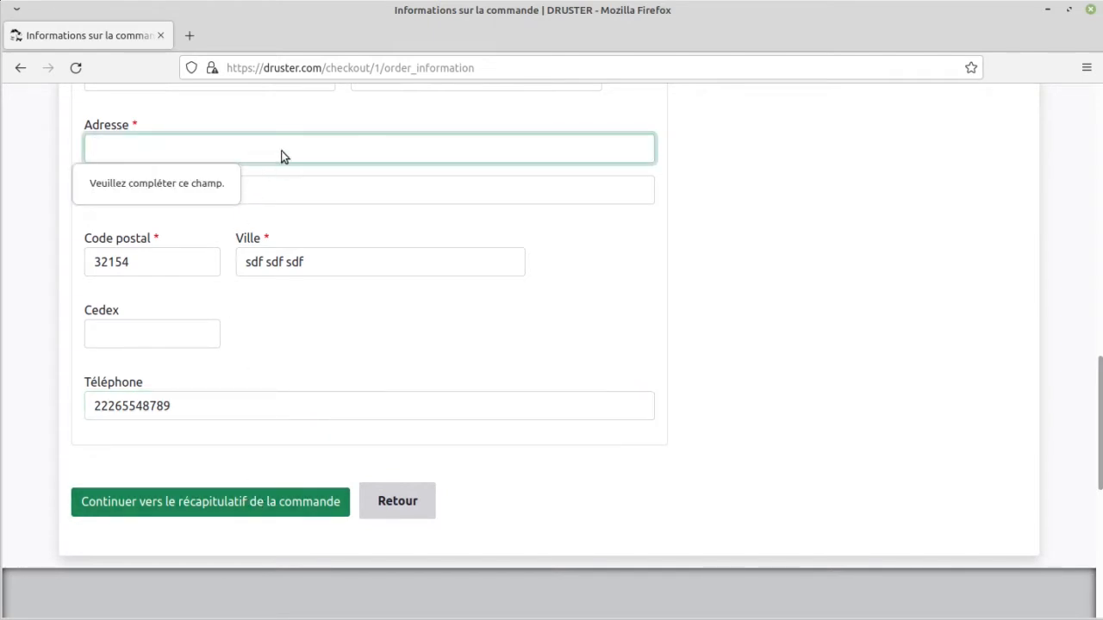
pyautogui.write('sdfsdf')
pyautogui.click(196, 506)
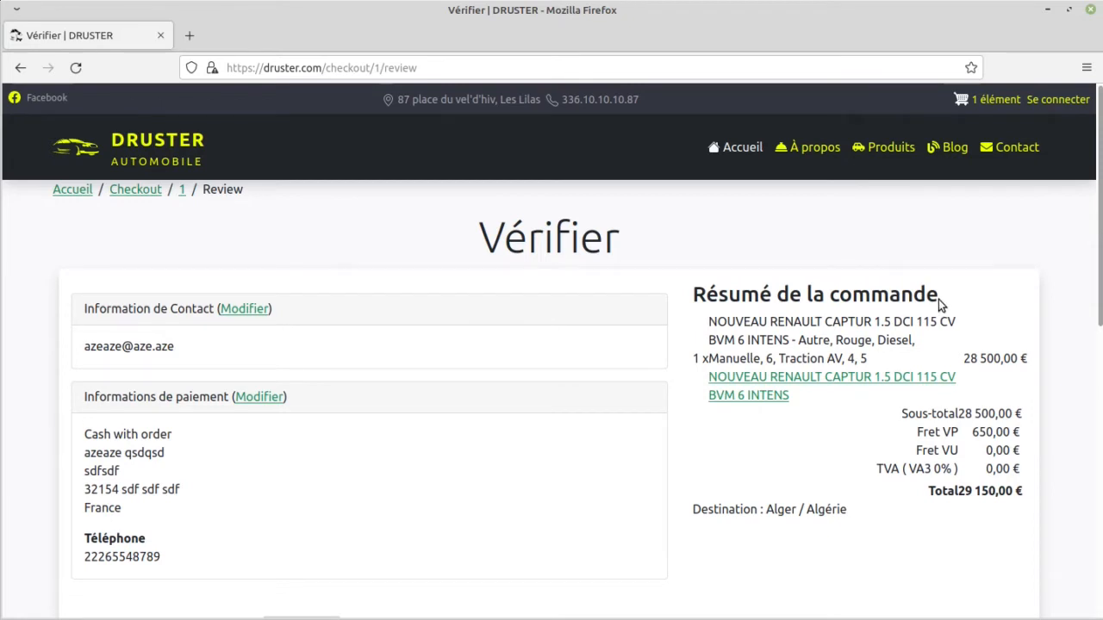
# Step: Review the order details and summary, then pay and complete the purchase
pyautogui.scroll(-3, 641, 341)
pyautogui.scroll(1, 641, 339)
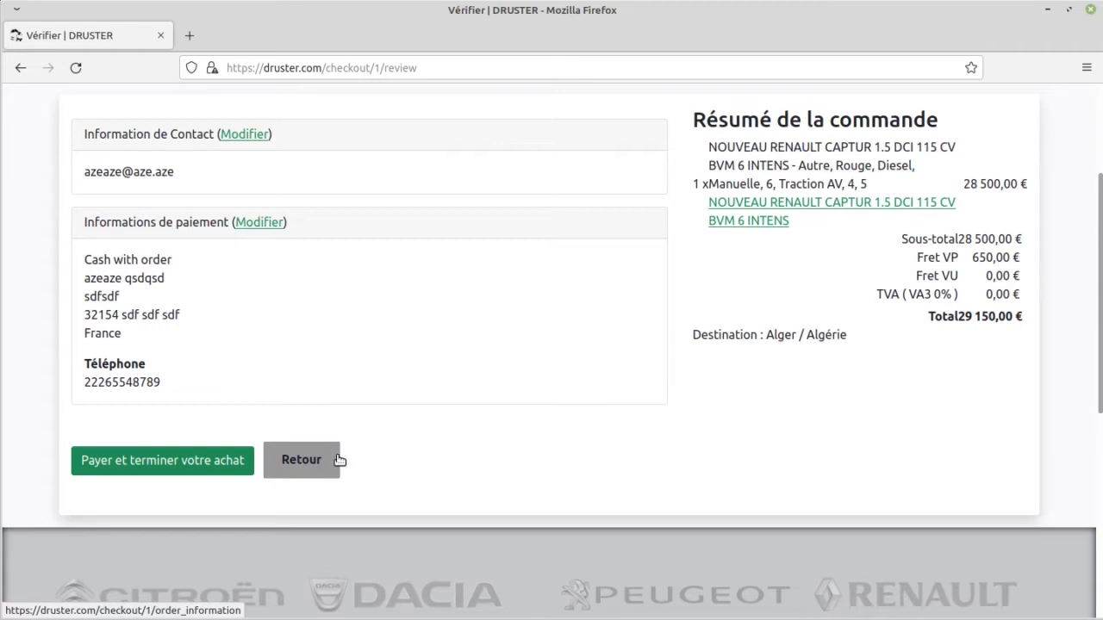
pyautogui.click(136, 462)
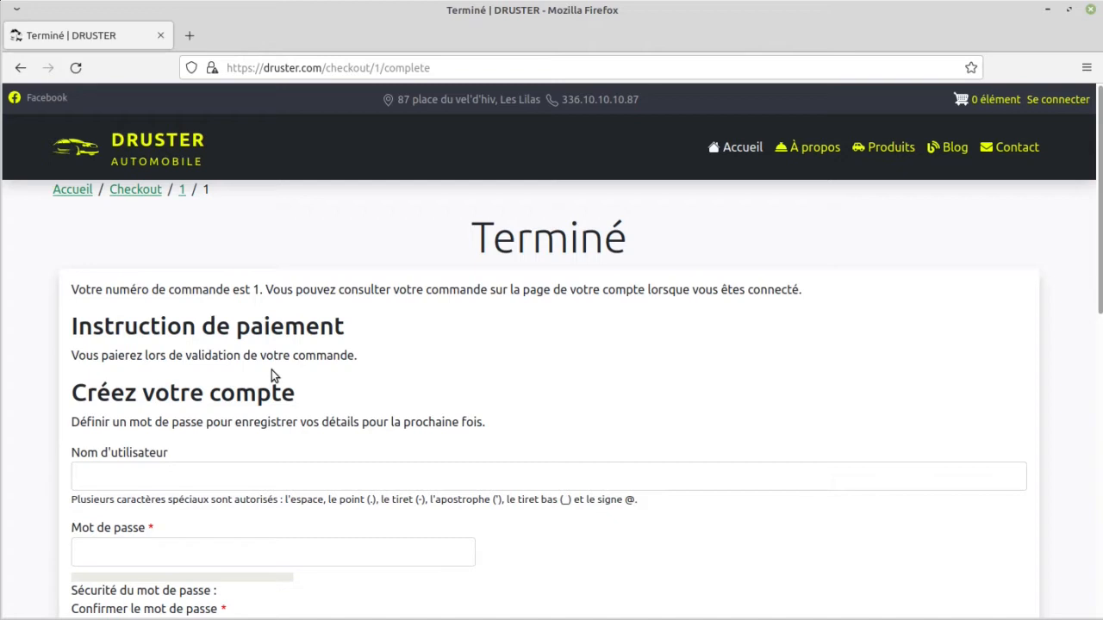
# Step: Create the customer account by entering a username, password and password confirmation, and dismiss the browser's offer to save the login
pyautogui.scroll(-4, 272, 370)
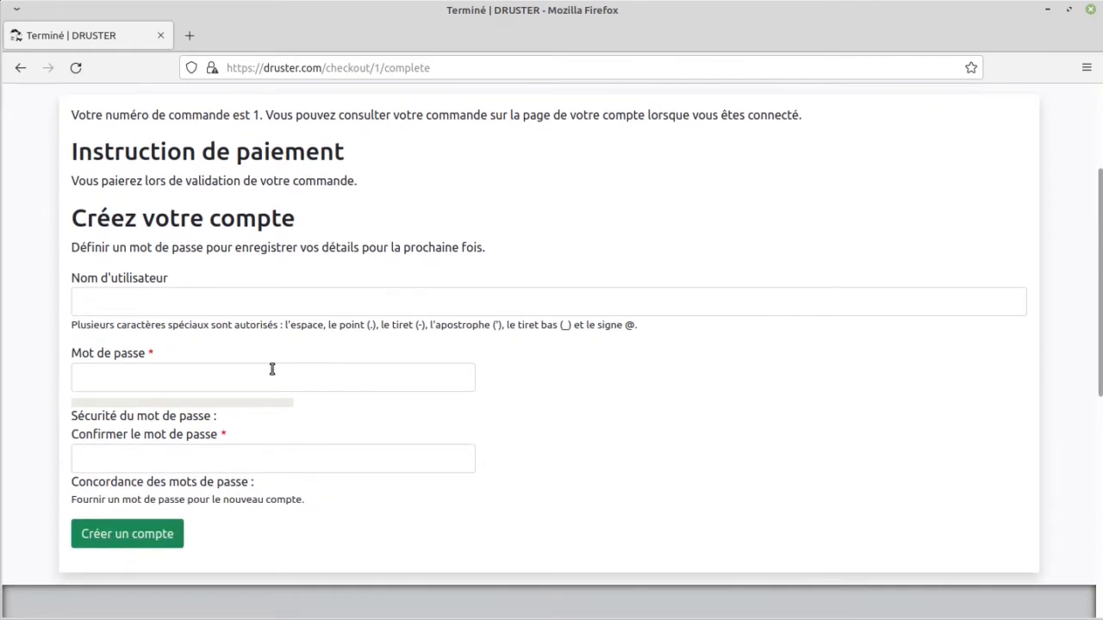
pyautogui.click(162, 305)
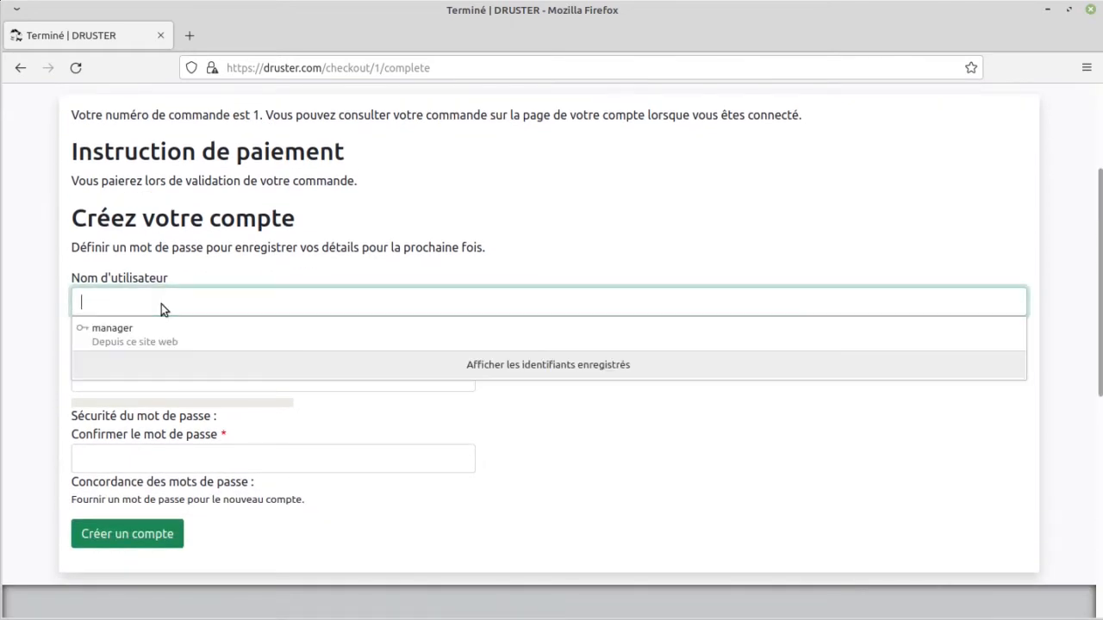
pyautogui.write('azeaze')
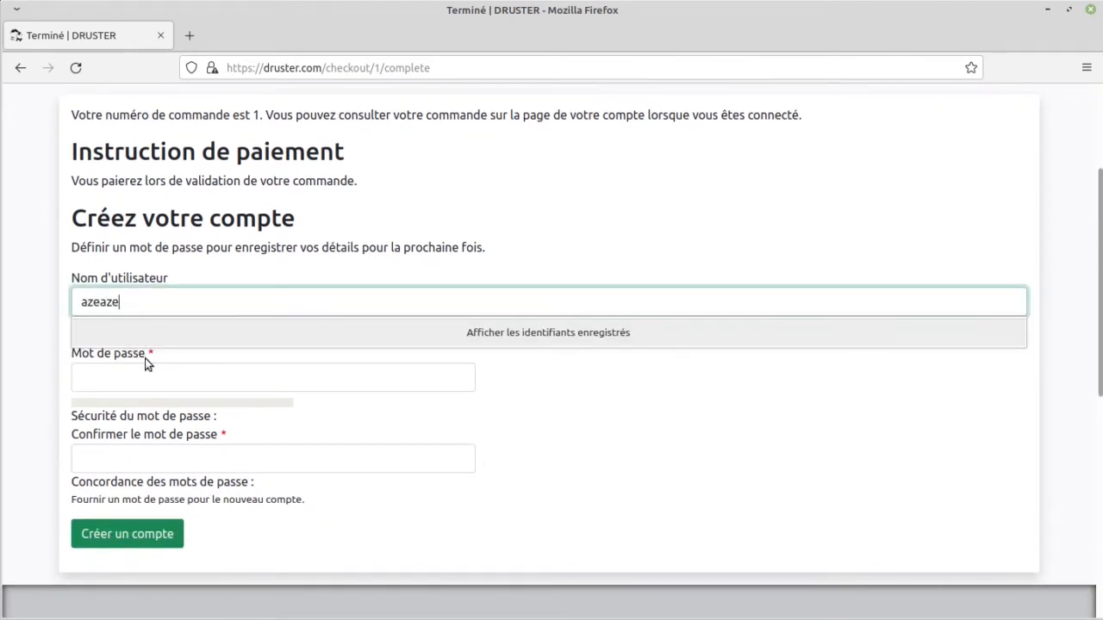
pyautogui.click(150, 377)
pyautogui.write('azeaze')
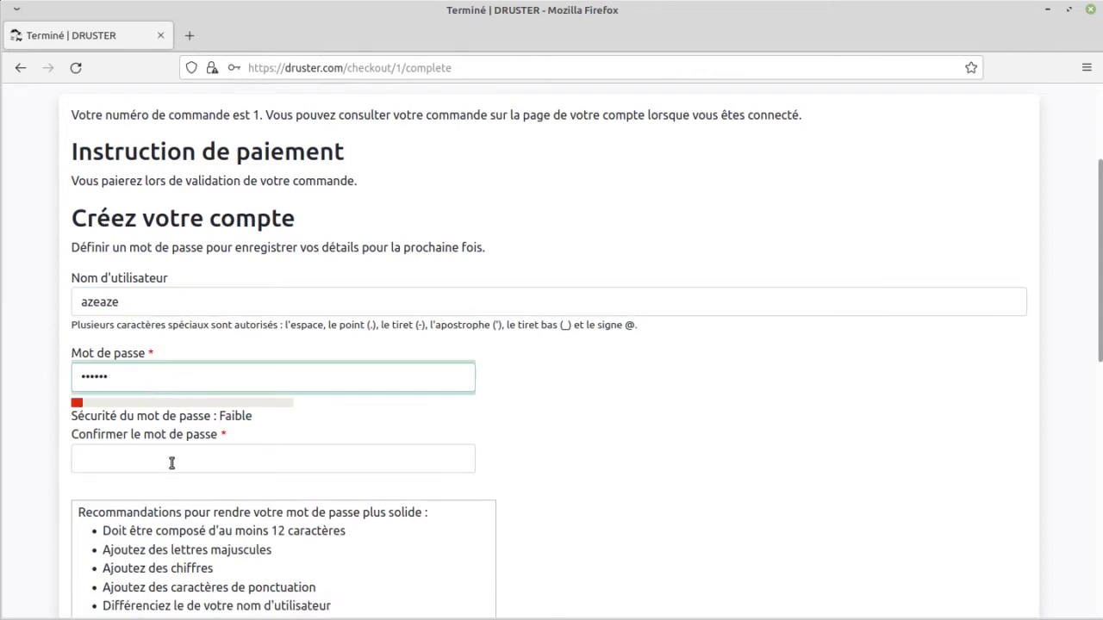
pyautogui.click(169, 466)
pyautogui.write('azeaze')
pyautogui.scroll(-3, 69, 399)
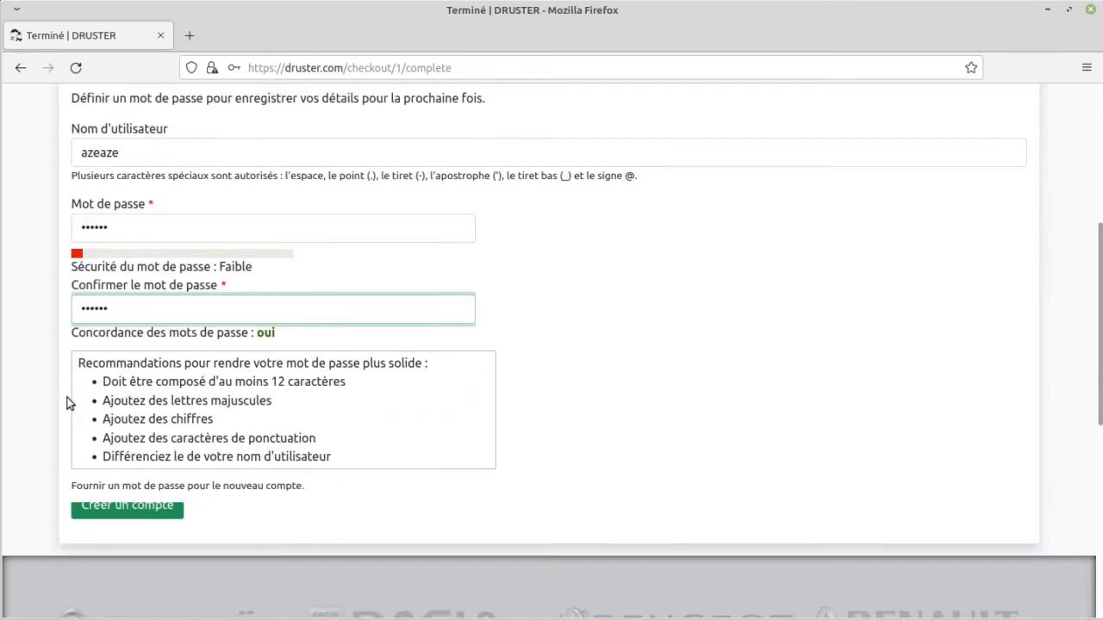
pyautogui.click(115, 412)
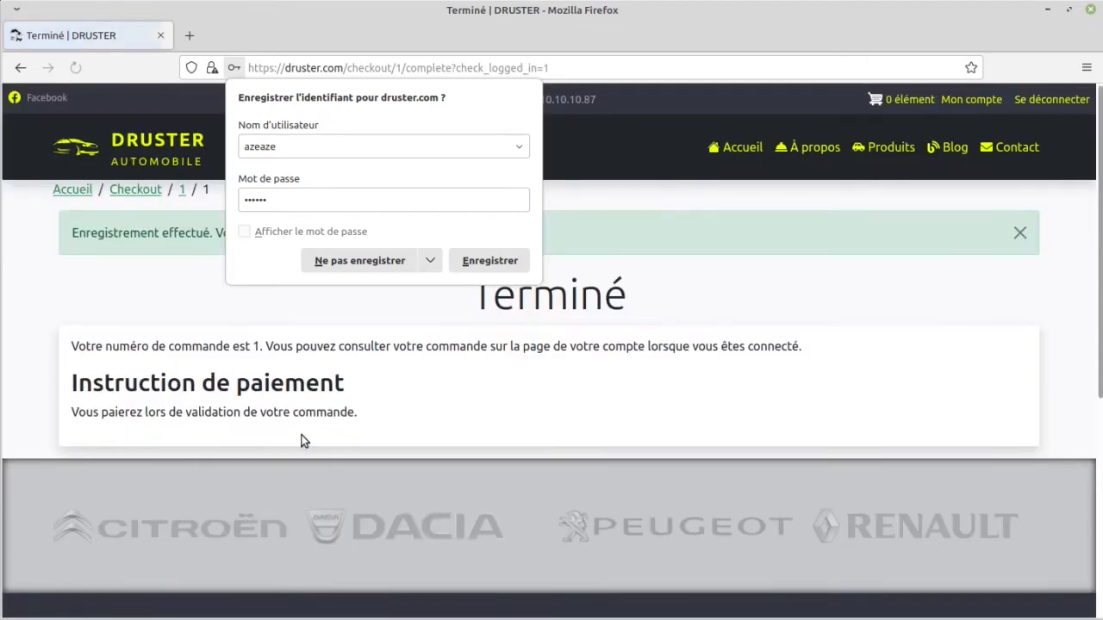
pyautogui.click(366, 404)
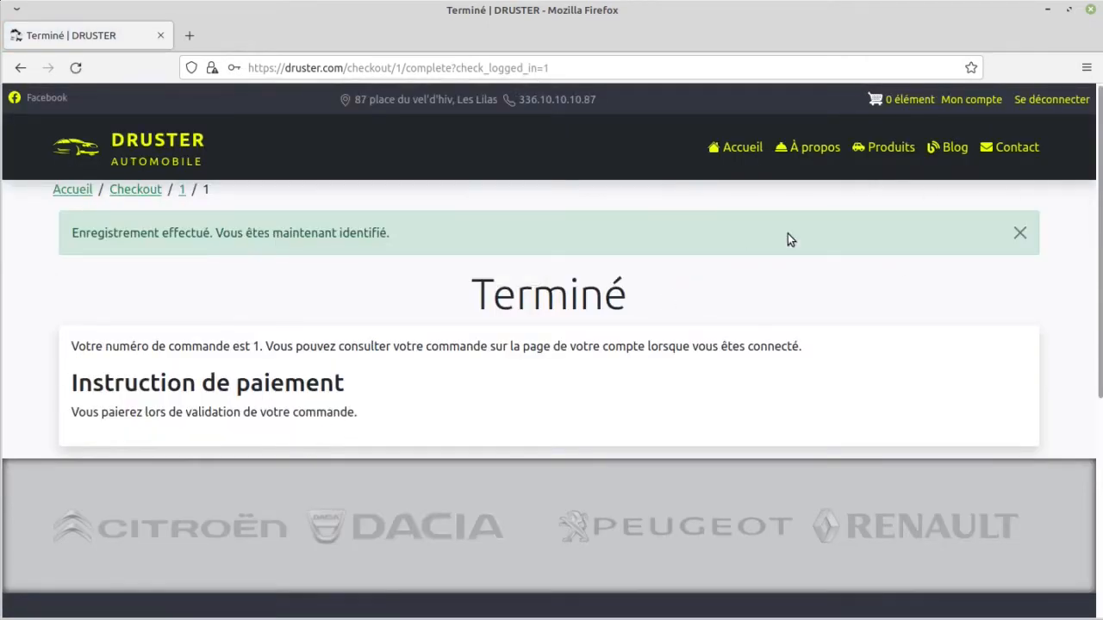
# Step: Open the new account's order list (Commandes) and examine the placed order's billing details, destination, items and totals
pyautogui.click(974, 102)
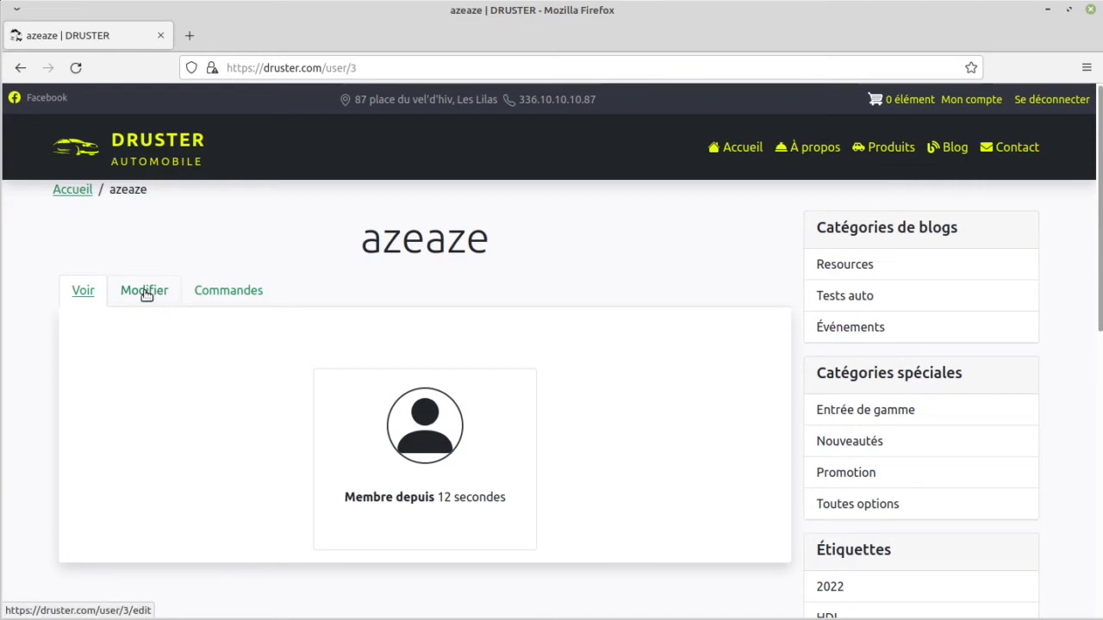
pyautogui.click(221, 296)
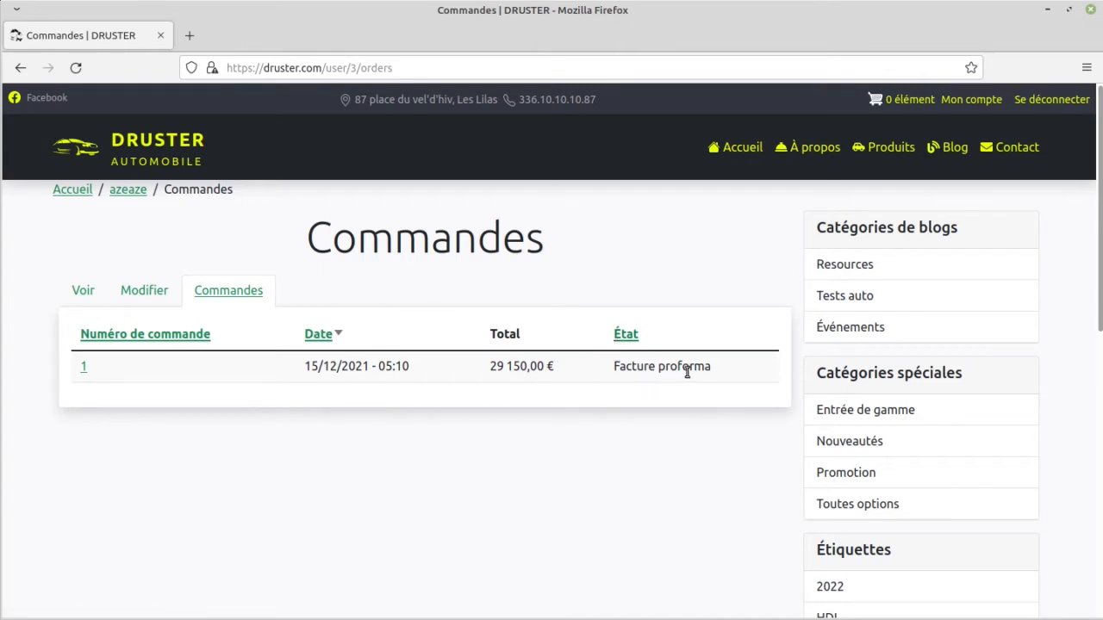
pyautogui.click(84, 369)
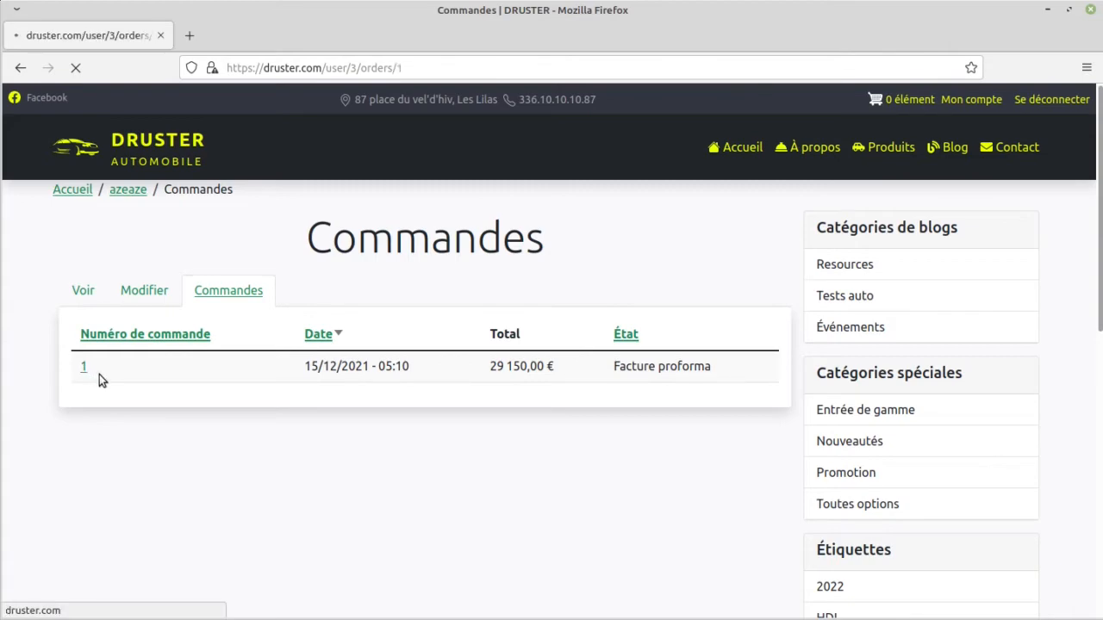
pyautogui.scroll(-3, 336, 368)
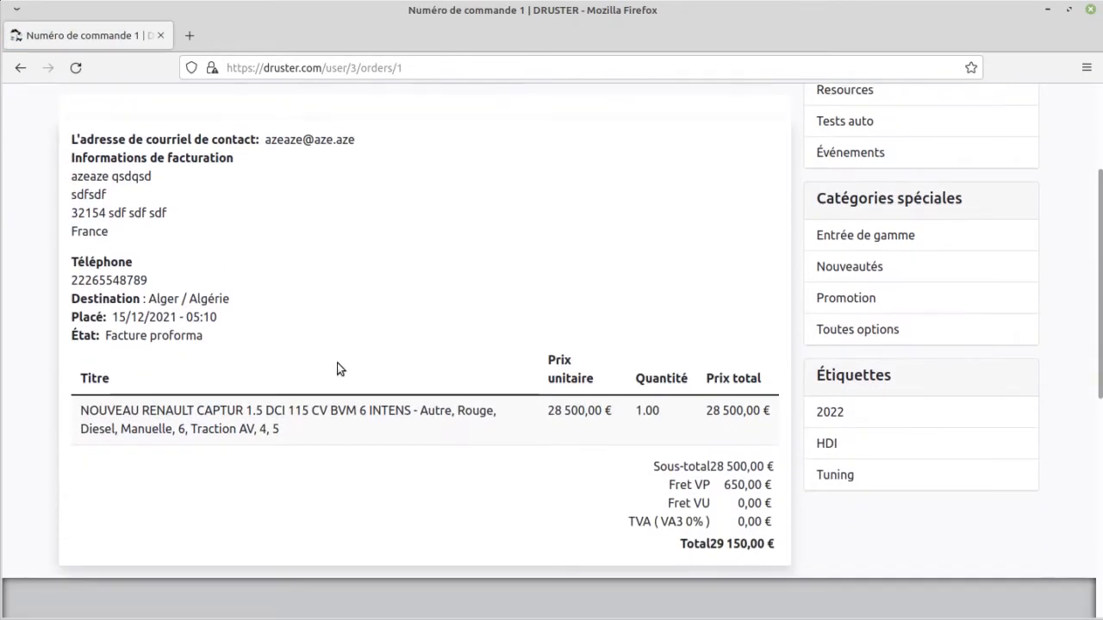
pyautogui.scroll(-2, 337, 368)
pyautogui.scroll(2, 337, 368)
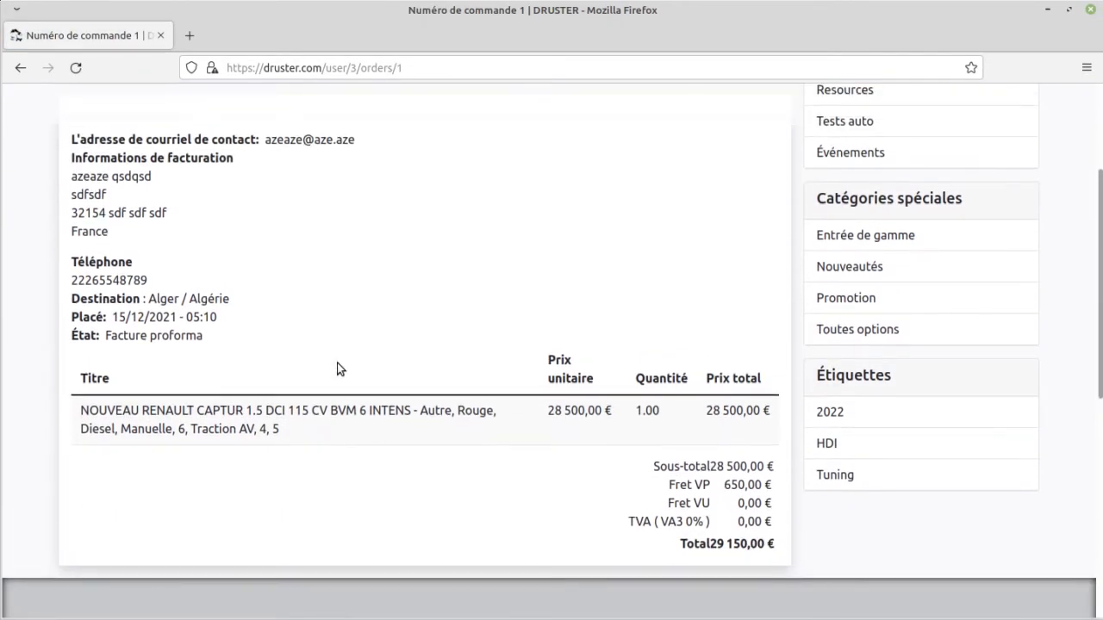
pyautogui.scroll(3, 337, 368)
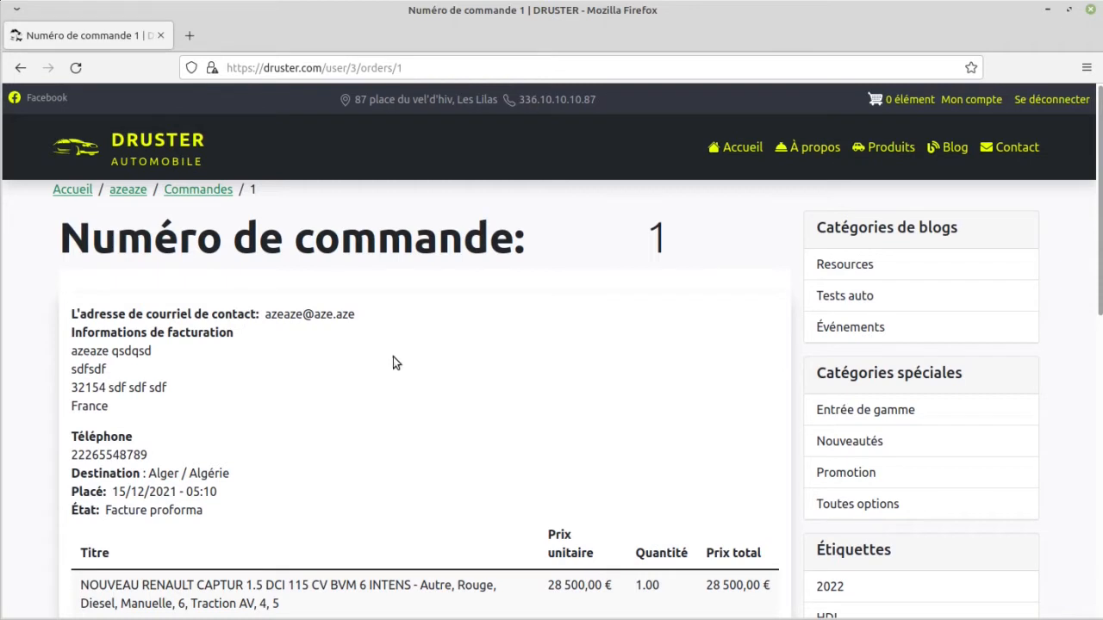
# Step: Log out of the customer account and log in as manager with the prefilled credentials
pyautogui.click(1048, 101)
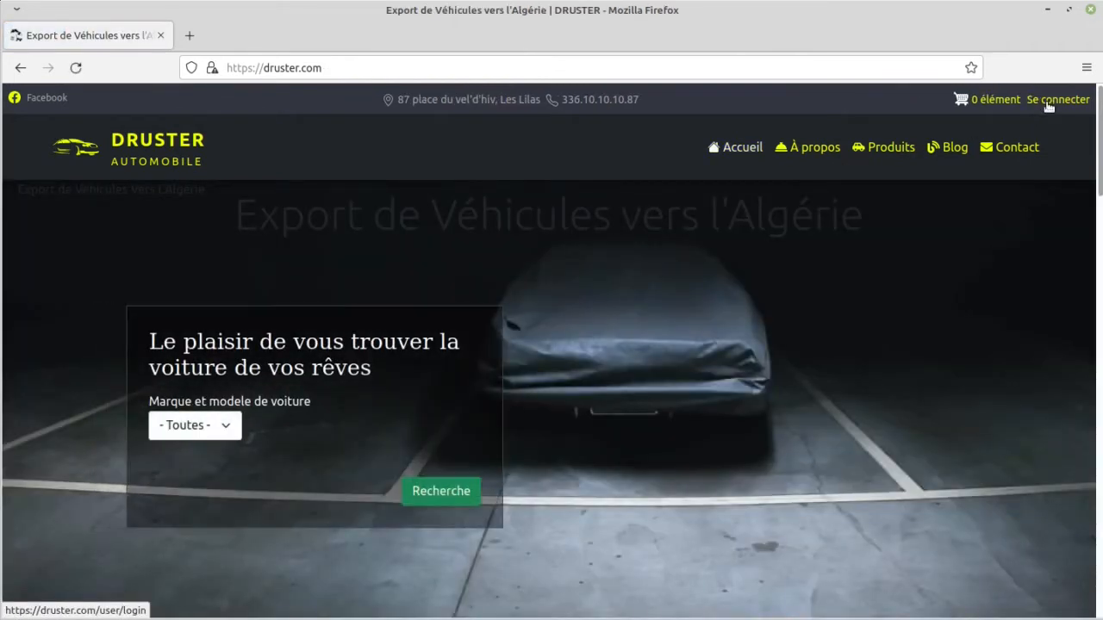
pyautogui.click(1048, 103)
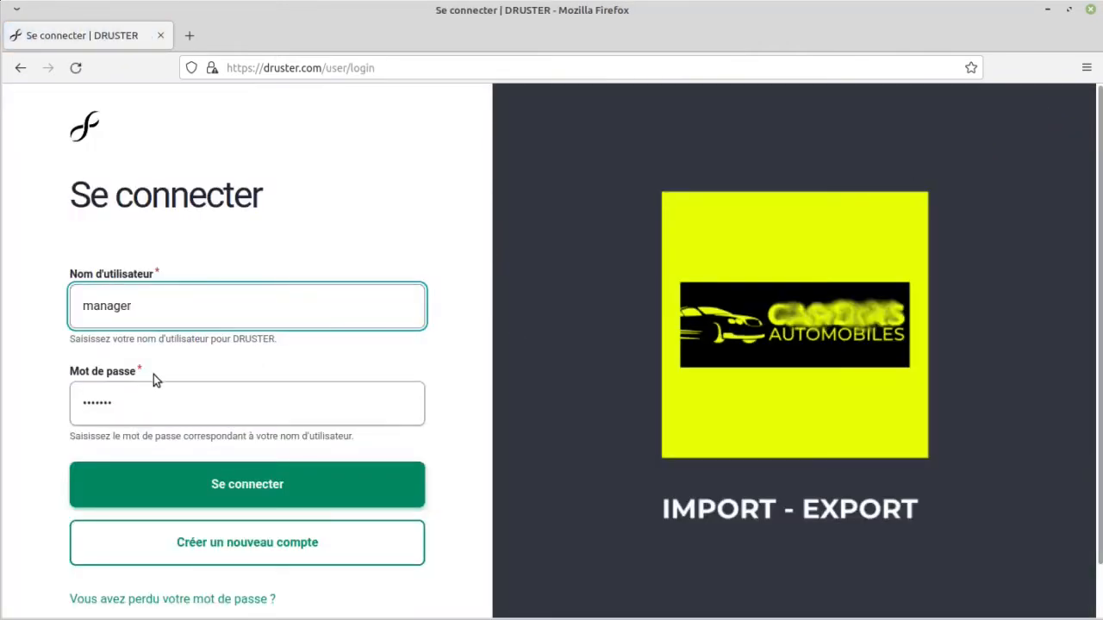
pyautogui.scroll(-1, 155, 387)
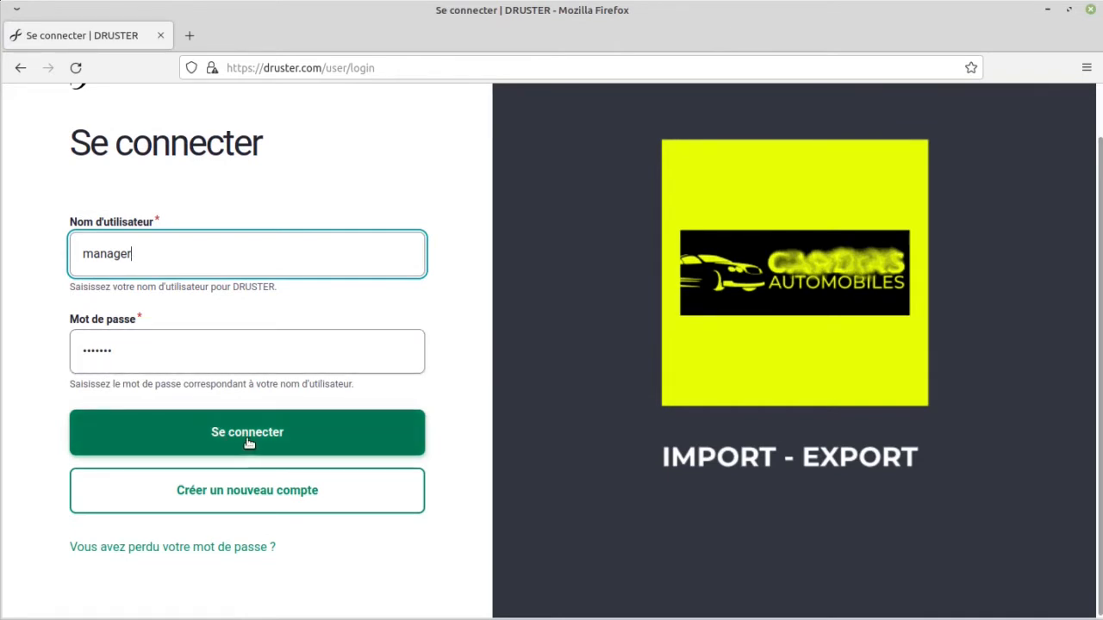
pyautogui.scroll(1, 248, 443)
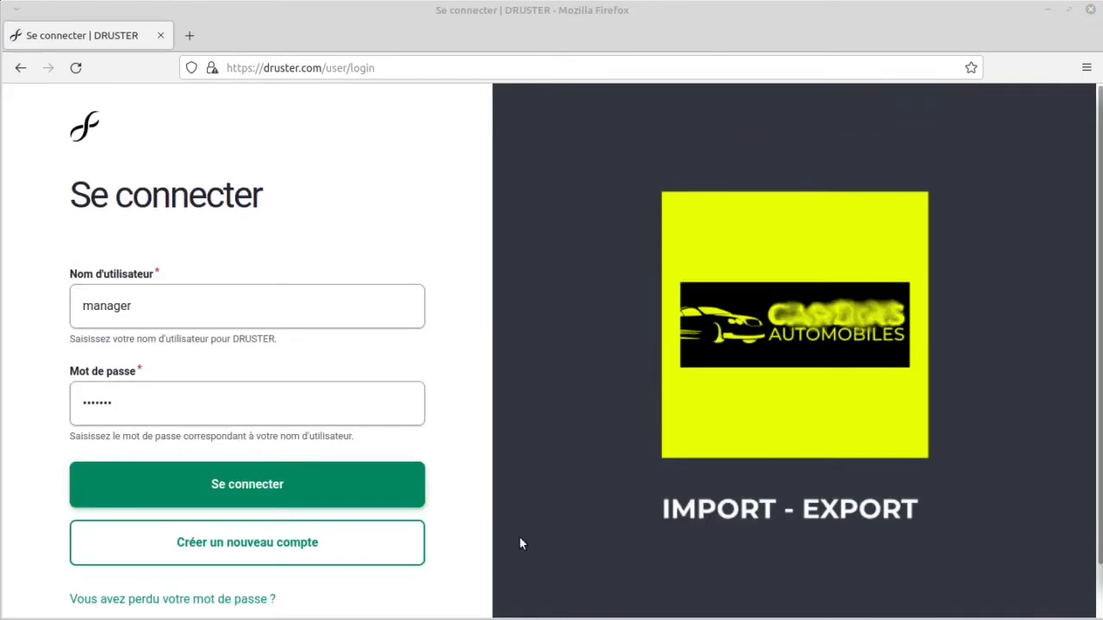
pyautogui.click(231, 485)
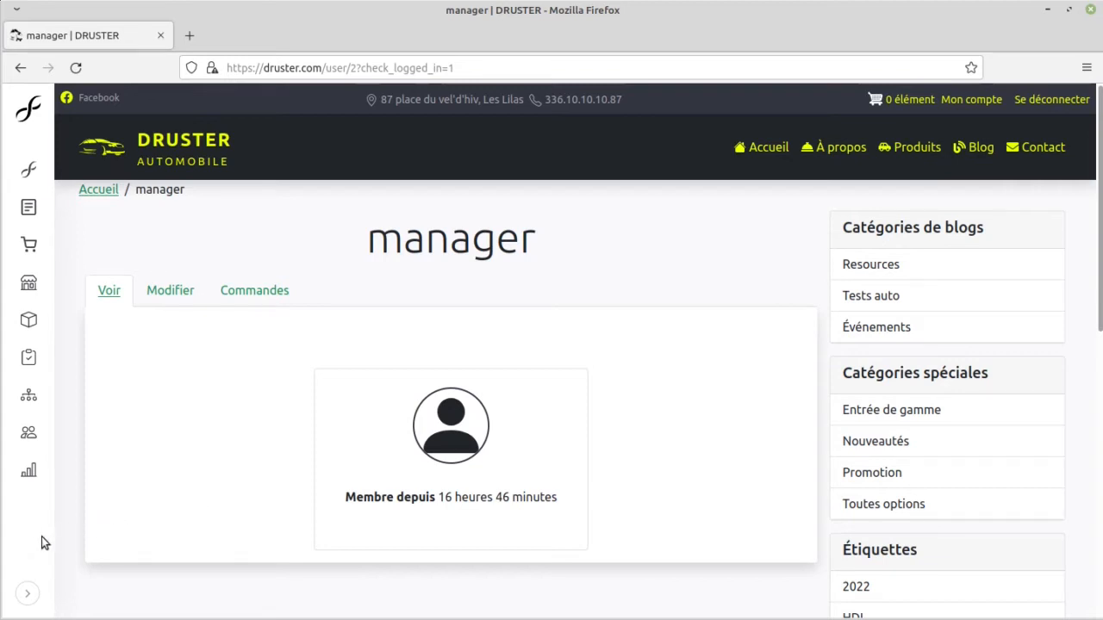
# Step: Look over the labelled admin sections, then open the Webmaster Contact form and examine its subject, message and sending options
pyautogui.click(28, 594)
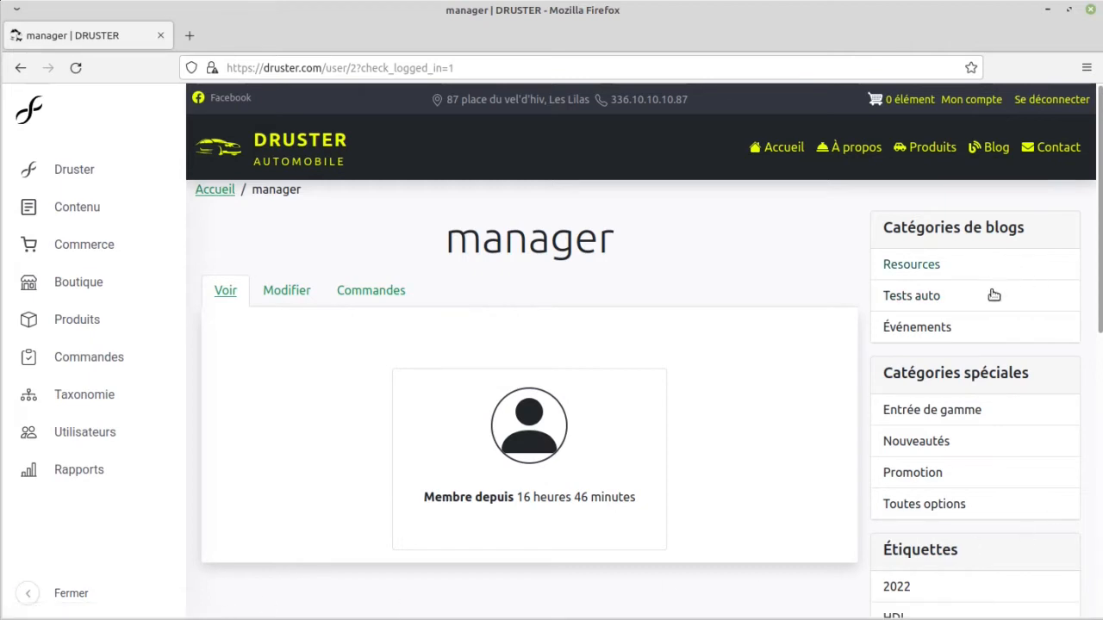
pyautogui.click(29, 593)
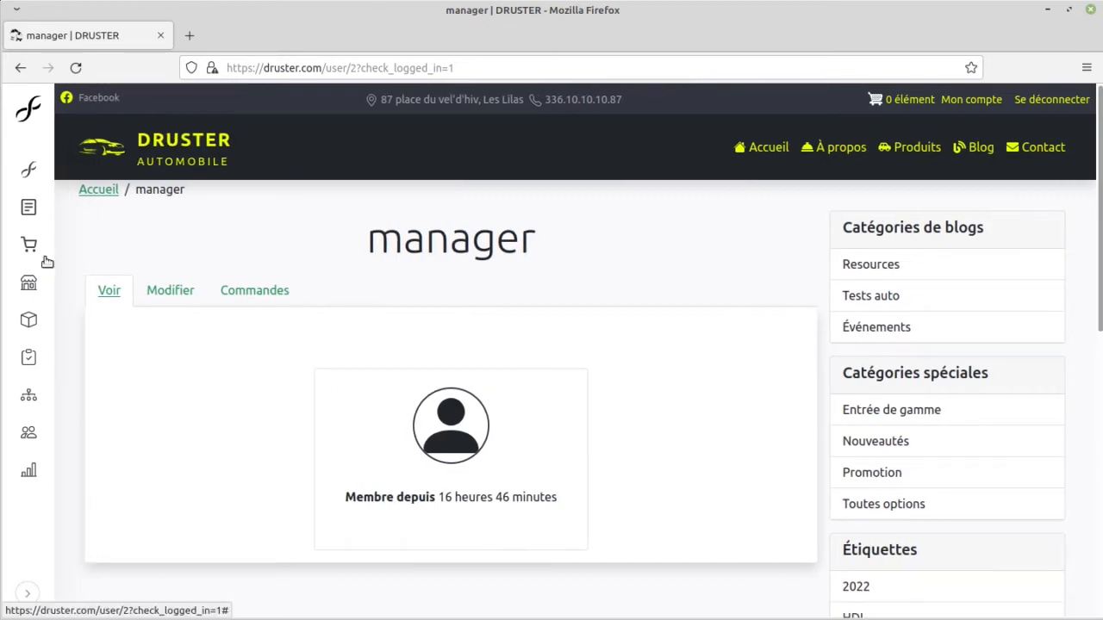
pyautogui.moveTo(32, 169)
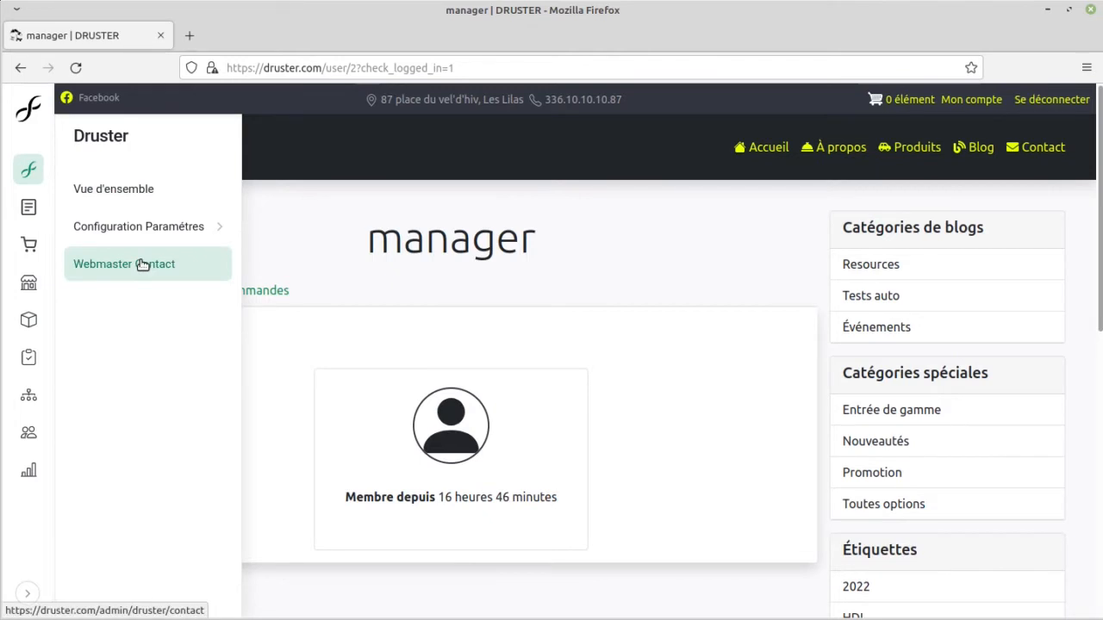
pyautogui.click(112, 268)
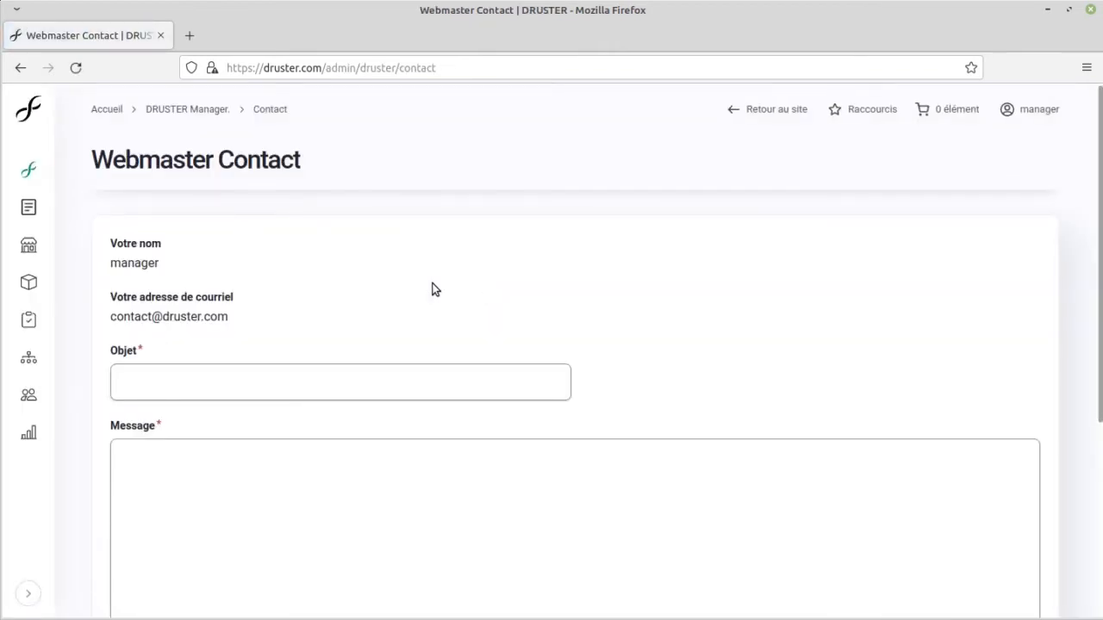
pyautogui.scroll(-5, 433, 289)
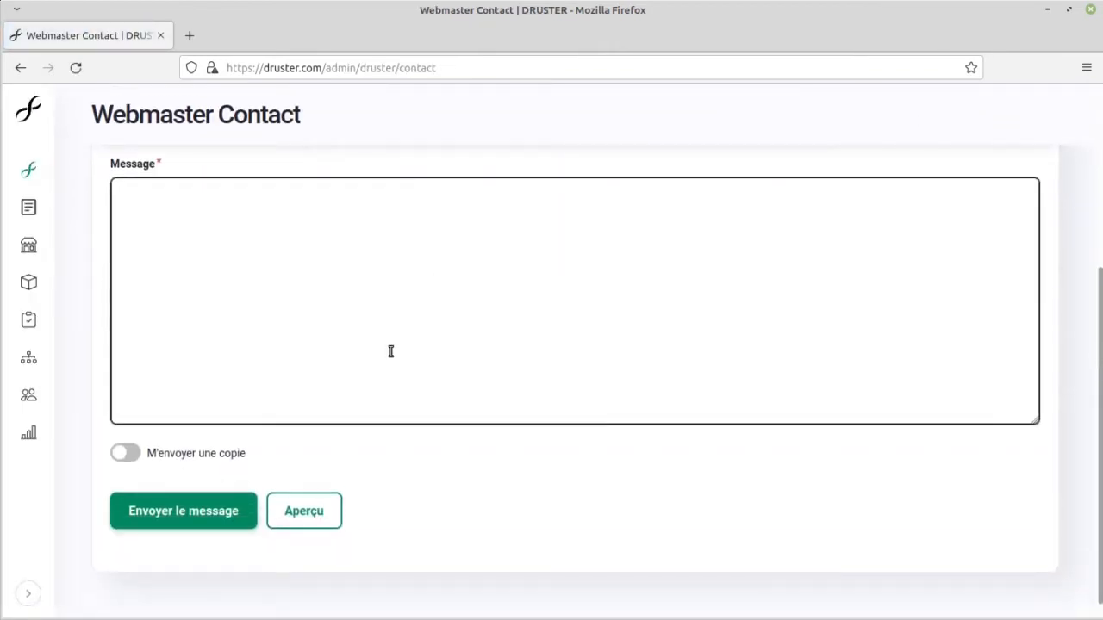
pyautogui.scroll(1, 239, 352)
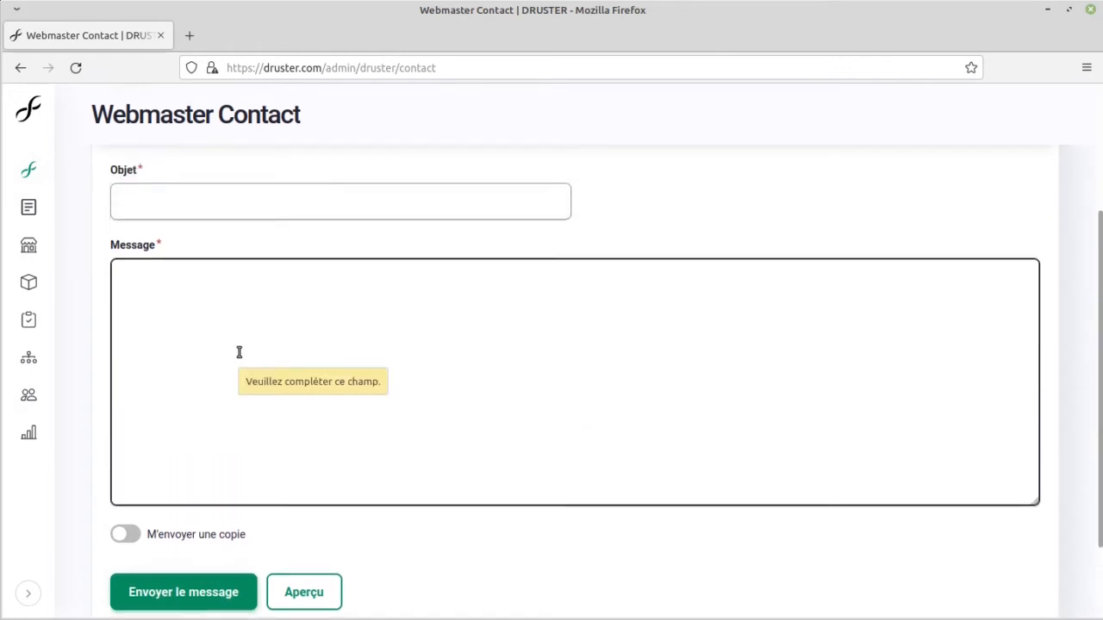
pyautogui.scroll(2, 240, 352)
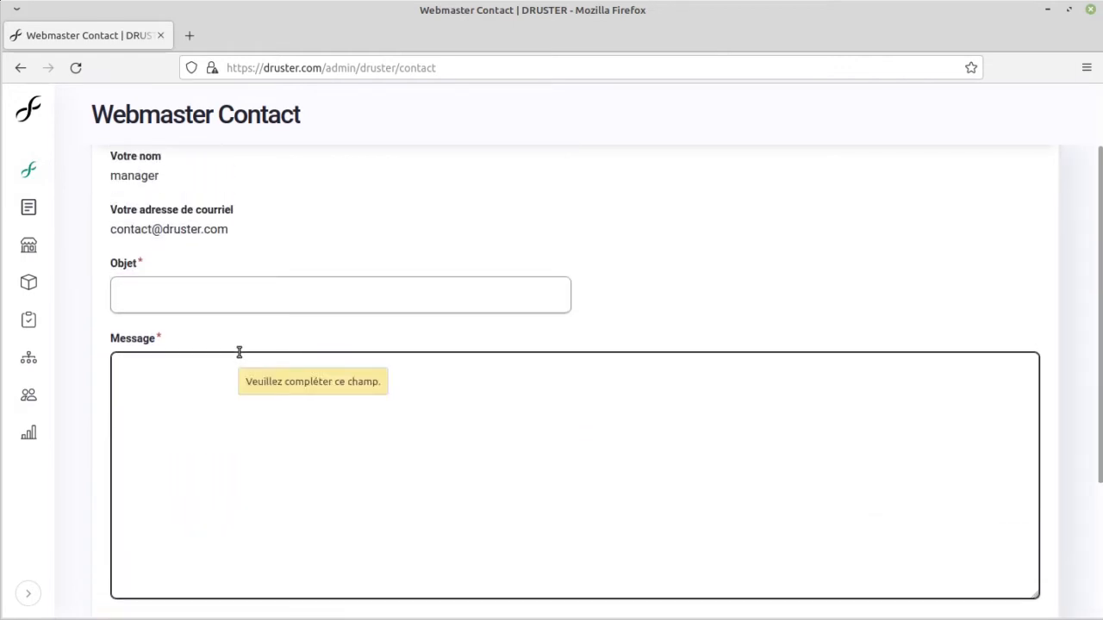
pyautogui.scroll(2, 239, 353)
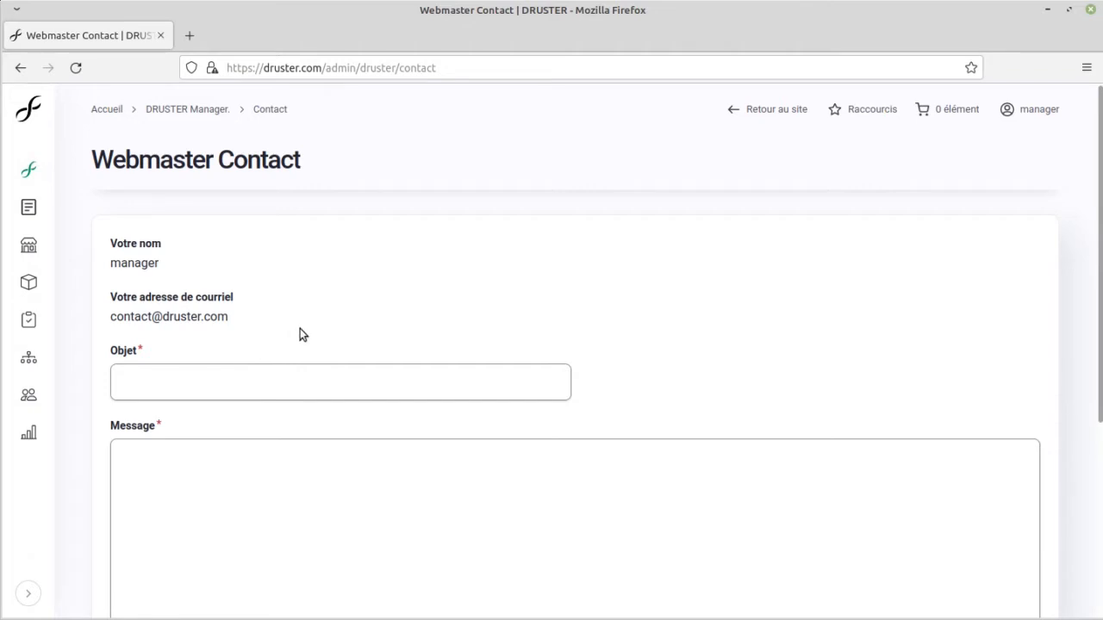
pyautogui.click(541, 397)
pyautogui.click(517, 414)
pyautogui.scroll(-3, 517, 413)
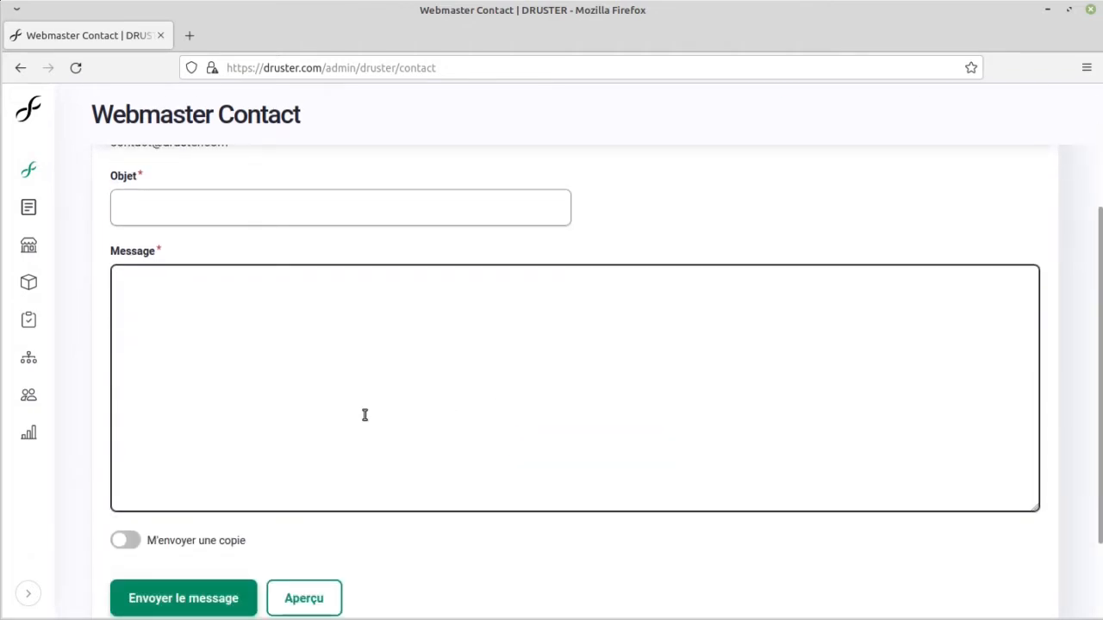
pyautogui.scroll(4, 364, 413)
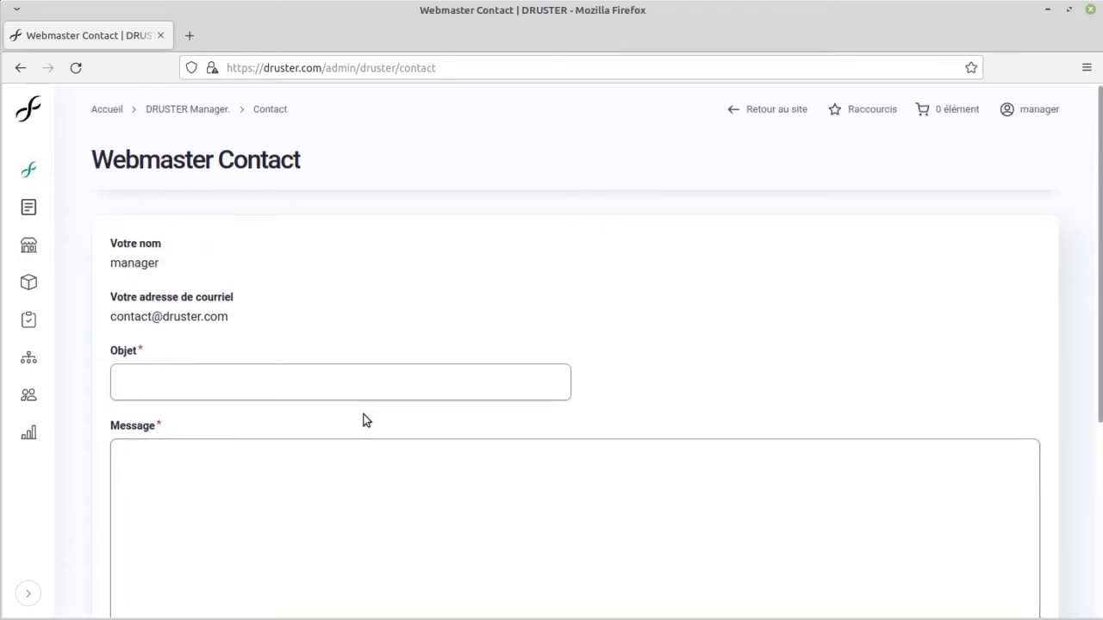
# Step: Open Druster Settings under Configuration Paramétres to view the account registration options
pyautogui.moveTo(17, 181)
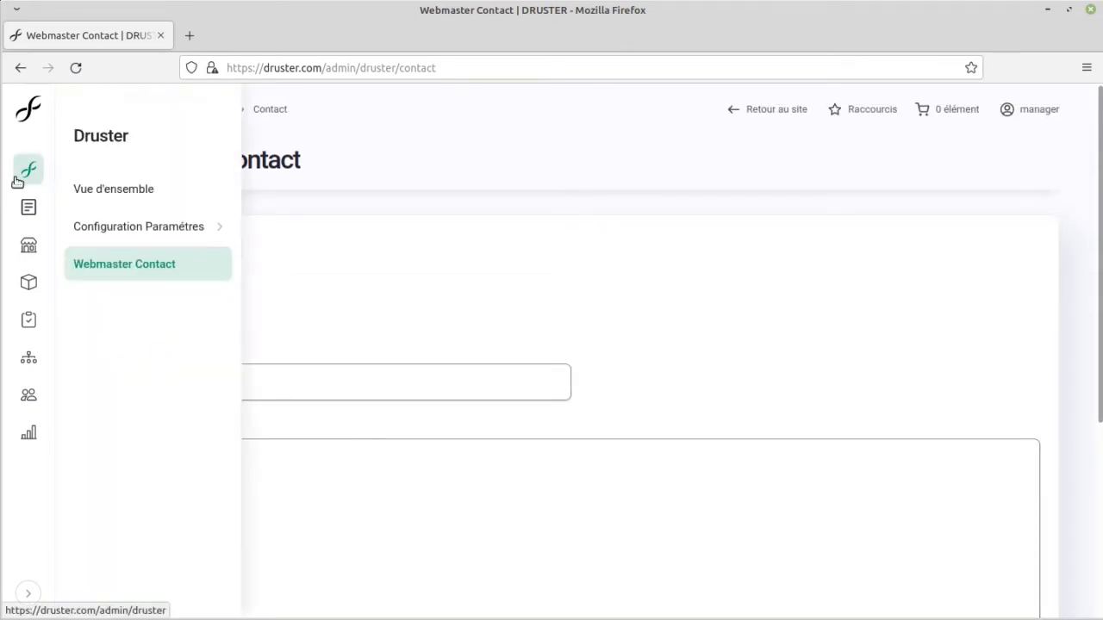
pyautogui.moveTo(143, 222)
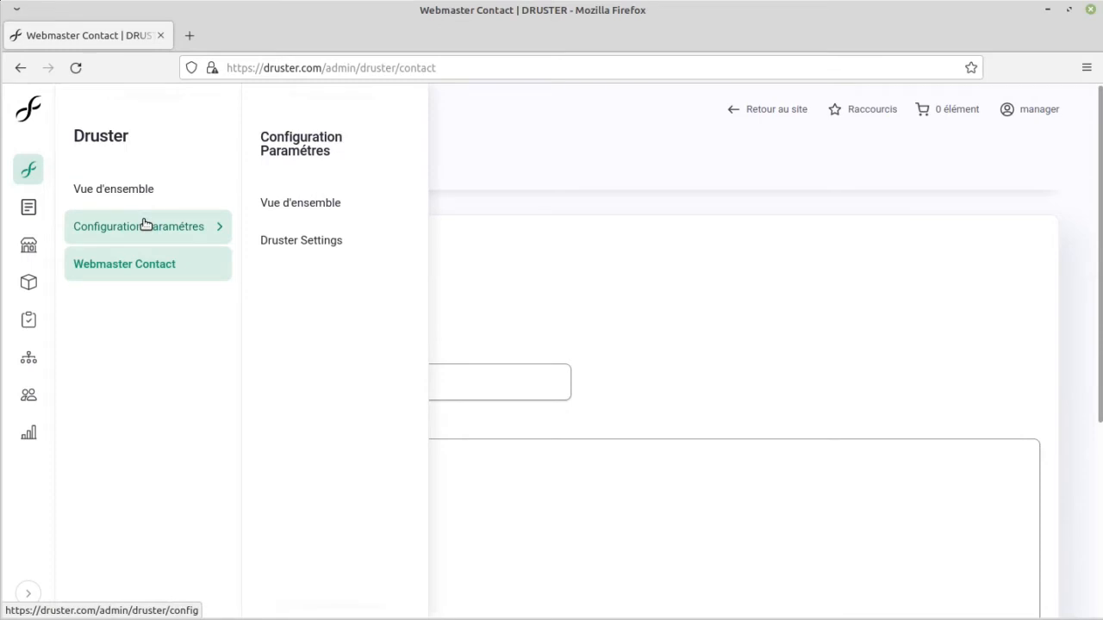
pyautogui.click(296, 249)
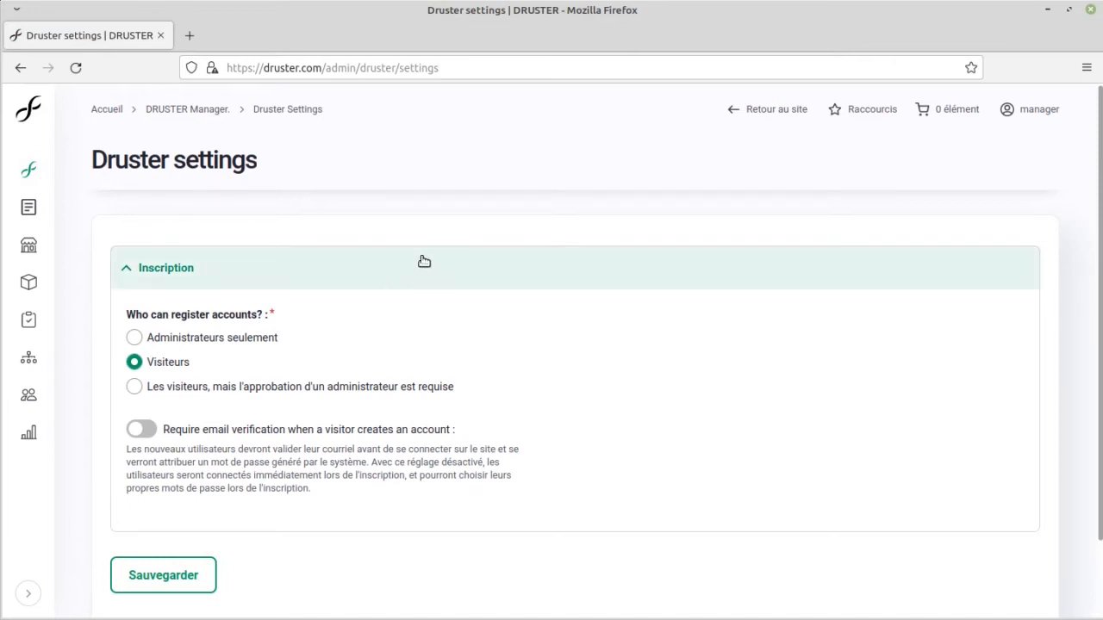
# Step: Open a new Article form in a separate tab and enter the title "azeaze" and the summary "qsd qsd"
pyautogui.moveTo(27, 209)
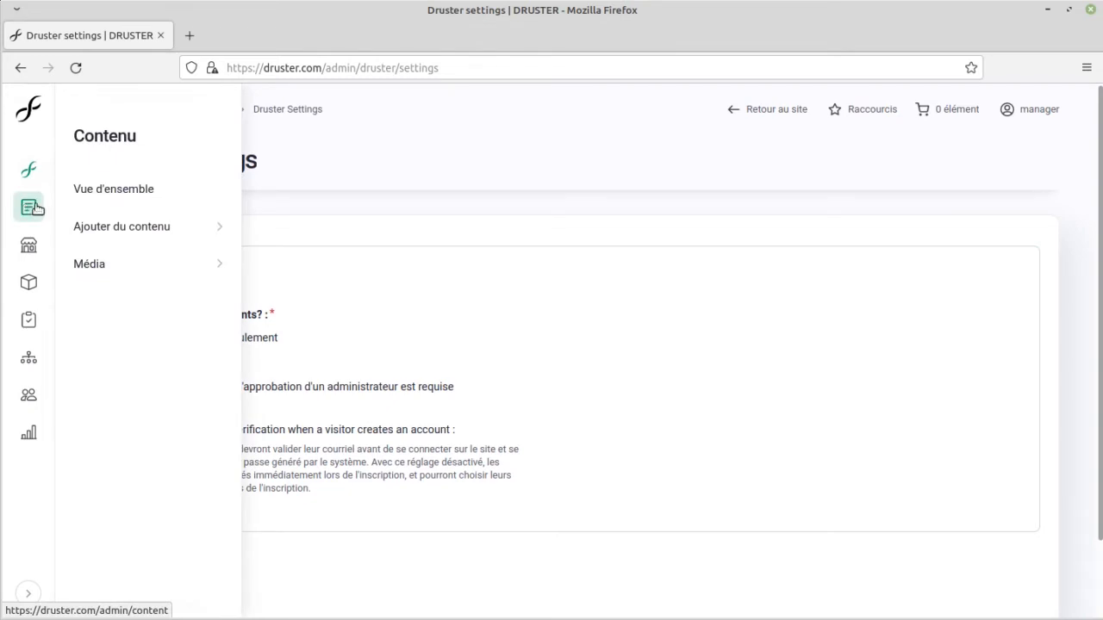
pyautogui.moveTo(150, 231)
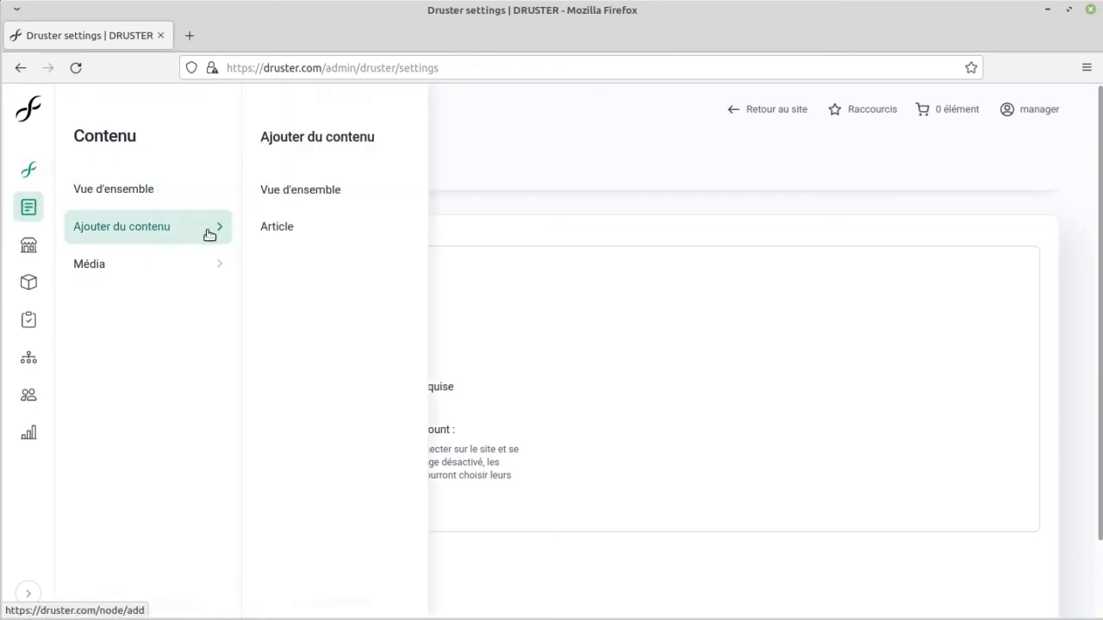
pyautogui.middleClick(290, 241)
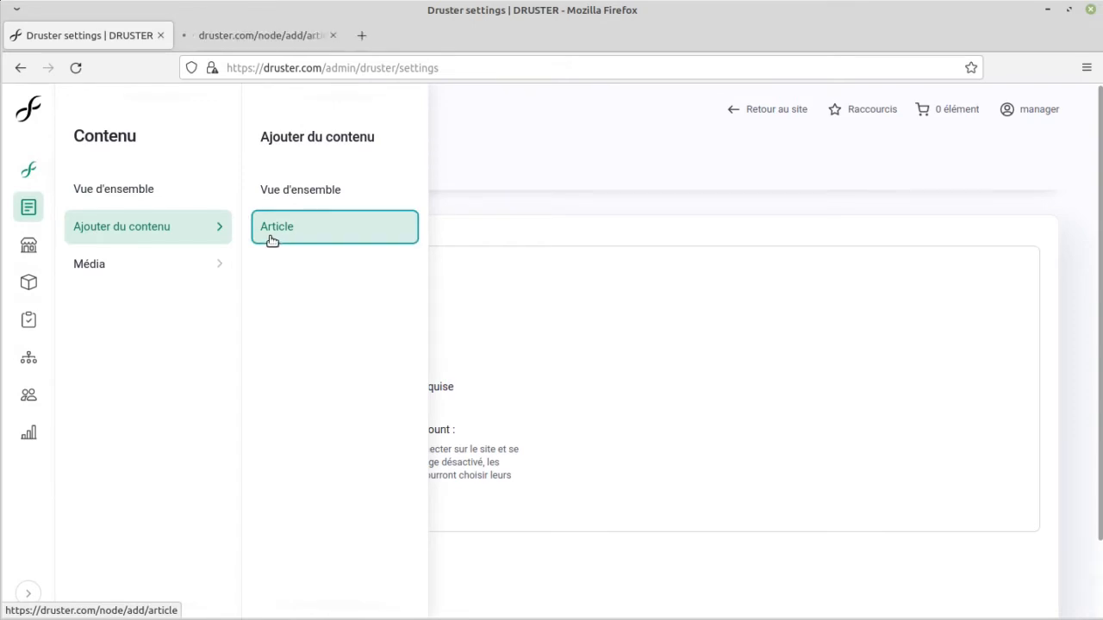
pyautogui.moveTo(199, 274)
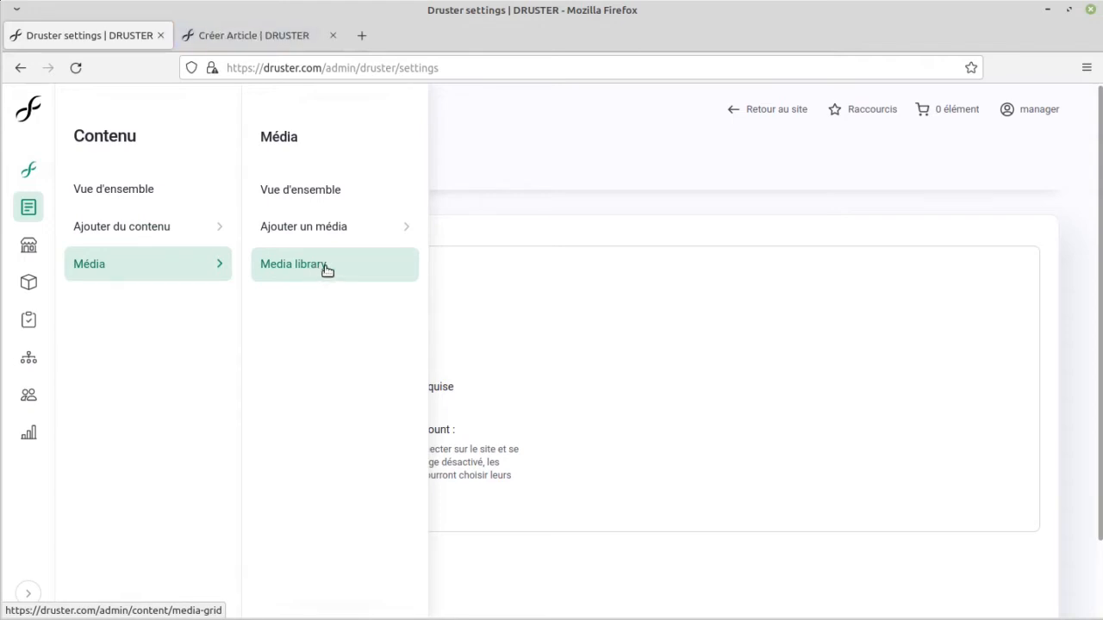
pyautogui.click(211, 42)
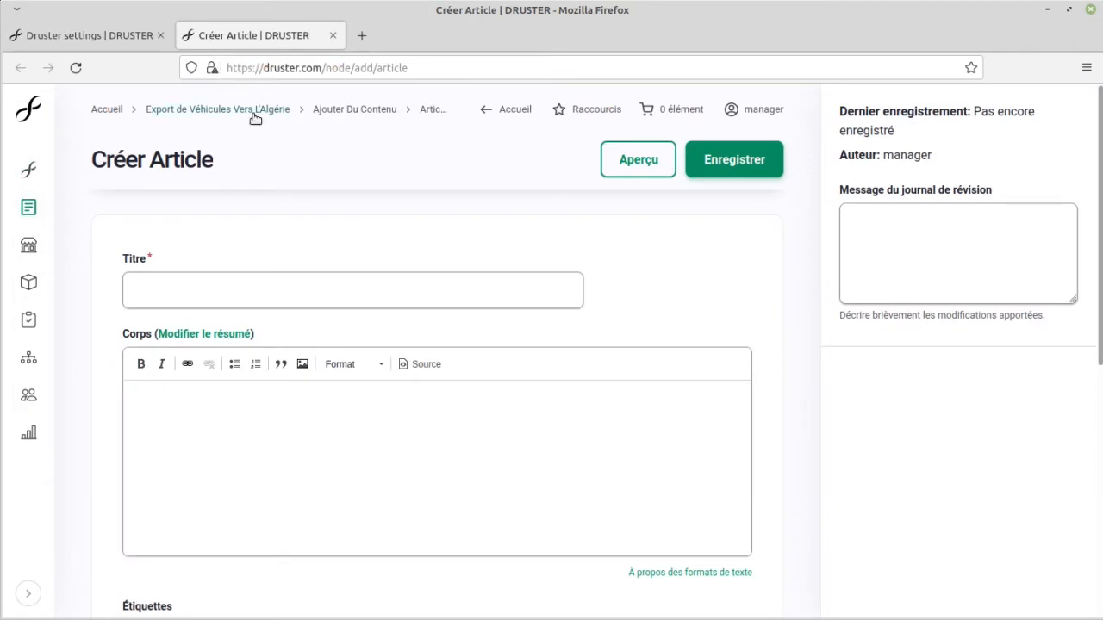
pyautogui.click(266, 287)
pyautogui.write('azeaze')
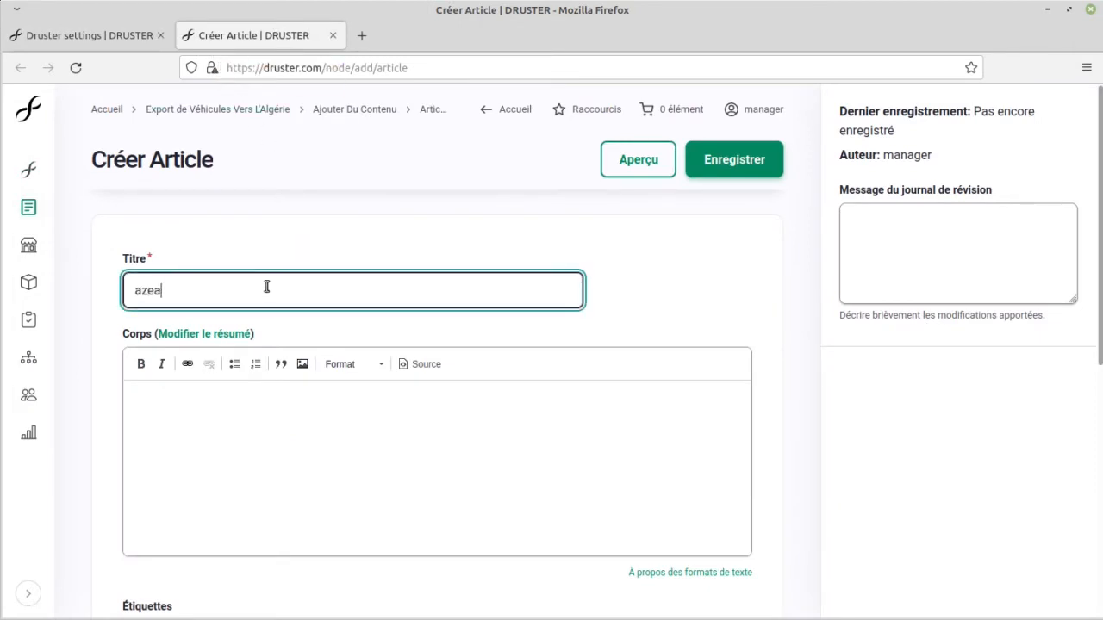
pyautogui.click(236, 335)
pyautogui.click(213, 364)
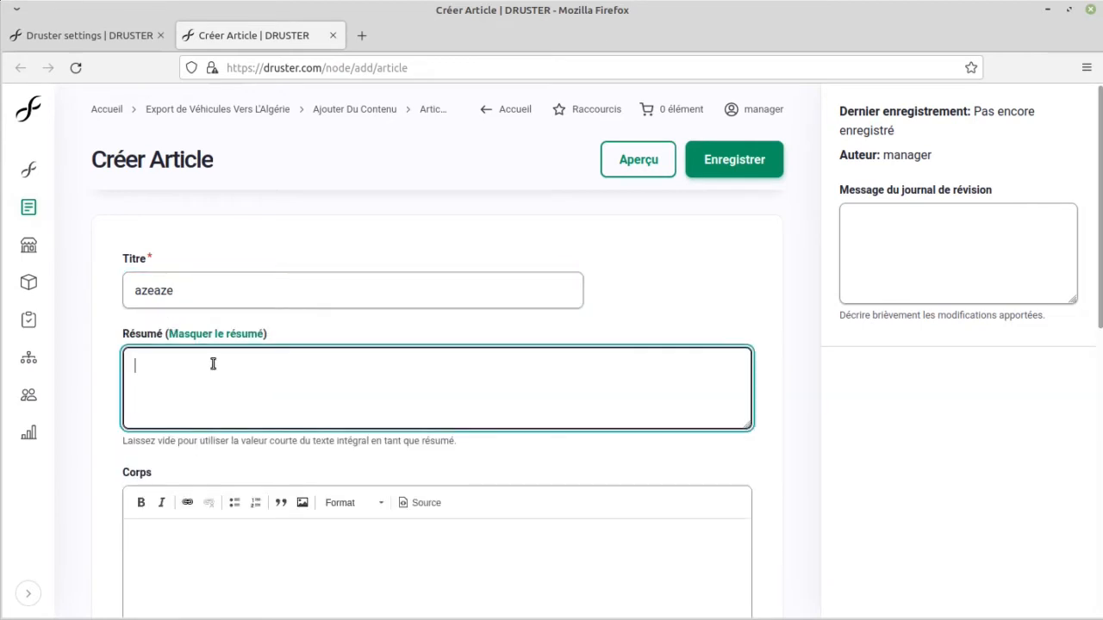
pyautogui.write('qsd qsd')
# Step: Fill the article body with the line "qsd qsd" and a second line "qsd qs" formatted as Titre 3
pyautogui.scroll(-5, 275, 335)
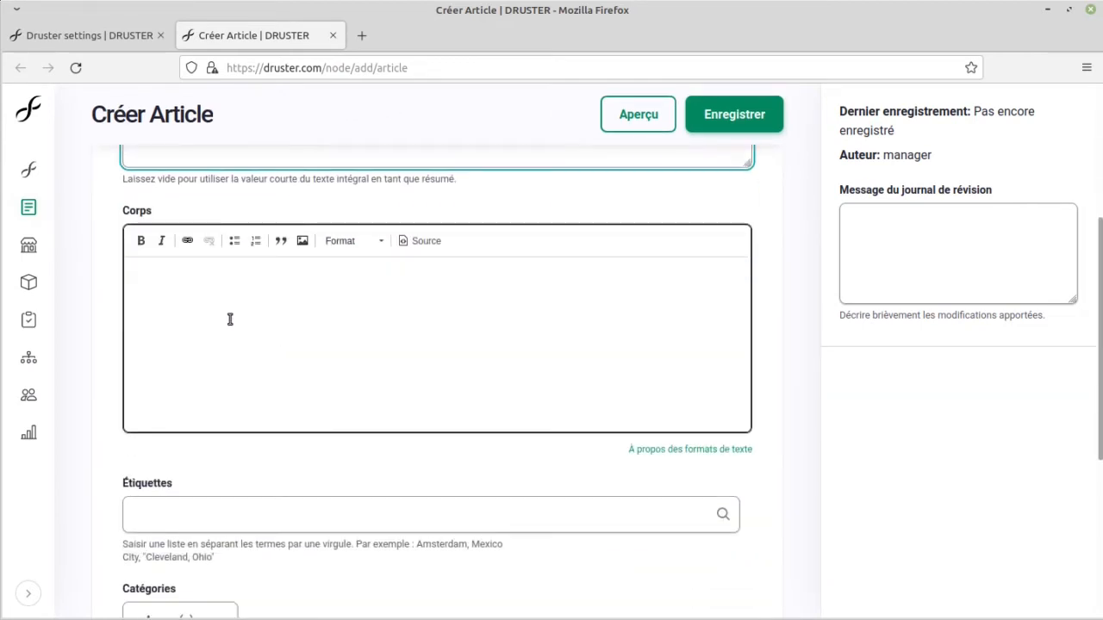
pyautogui.click(233, 314)
pyautogui.write('qsd qsd')
pyautogui.press('Return')
pyautogui.write('qsd qs')
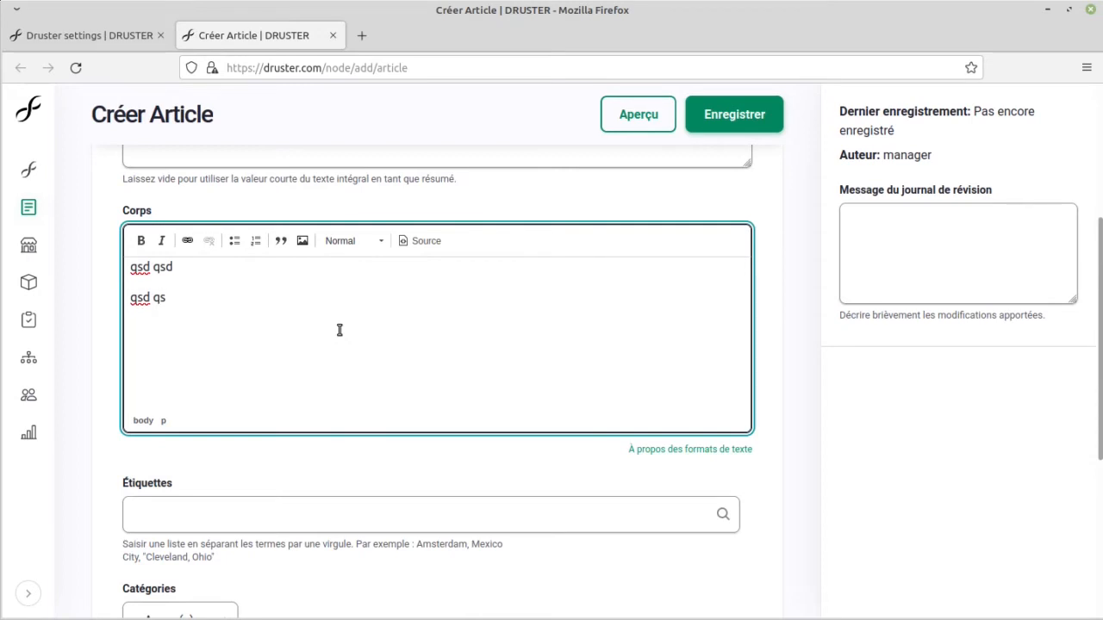
pyautogui.hotkey('shift', 'Home')
pyautogui.click(364, 240)
pyautogui.click(384, 343)
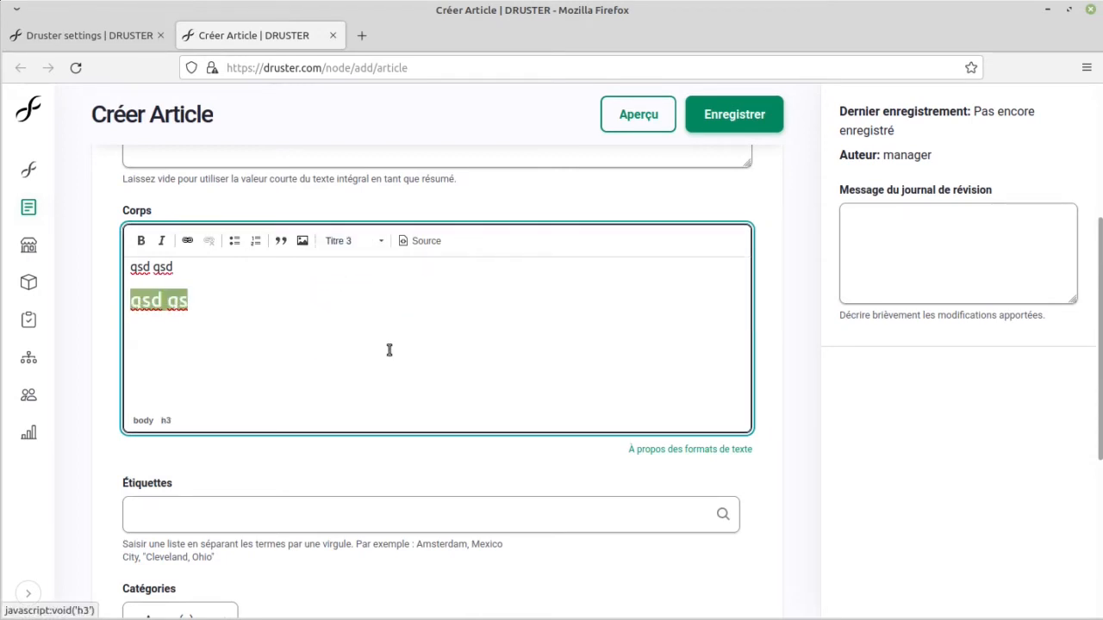
# Step: Set the article's category to Événements, leaving its tags empty
pyautogui.scroll(-1, 345, 333)
pyautogui.scroll(-3, 345, 334)
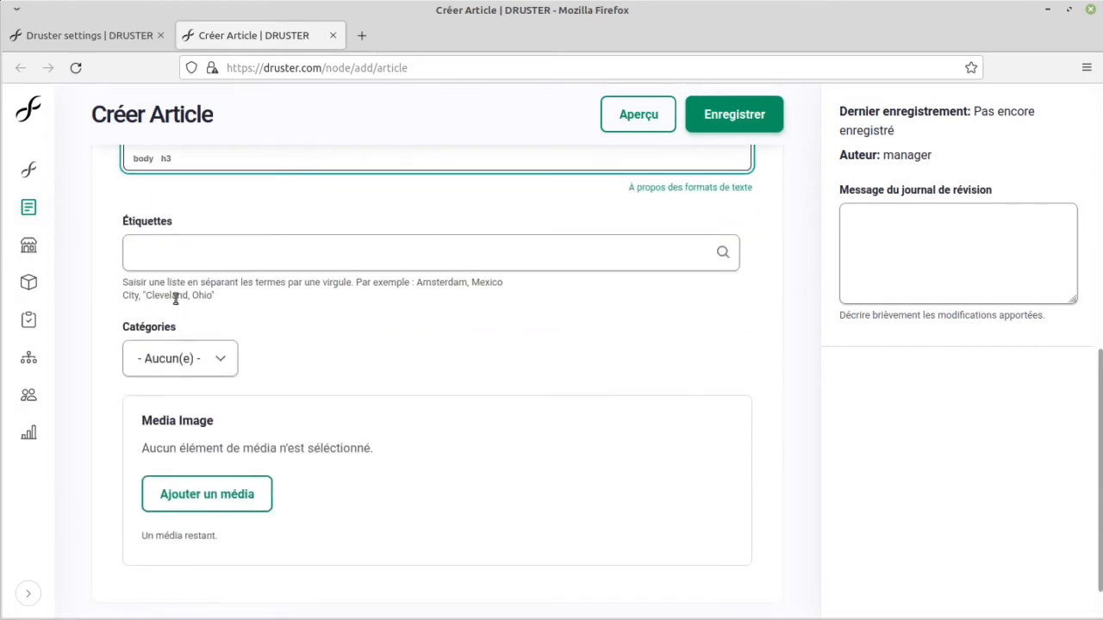
pyautogui.click(229, 253)
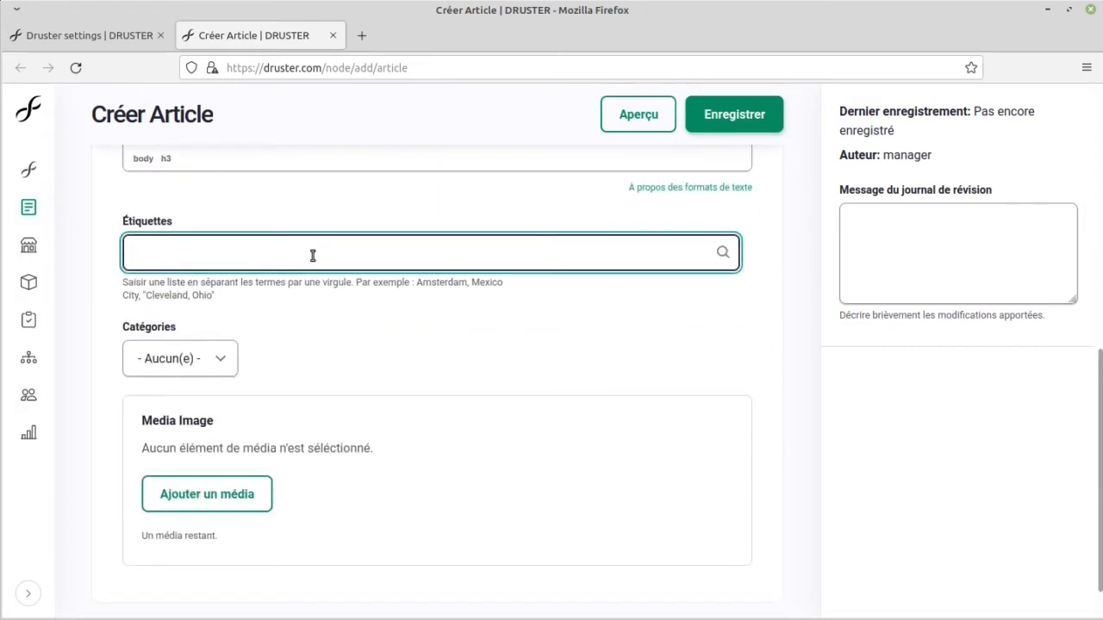
pyautogui.click(225, 372)
pyautogui.click(209, 413)
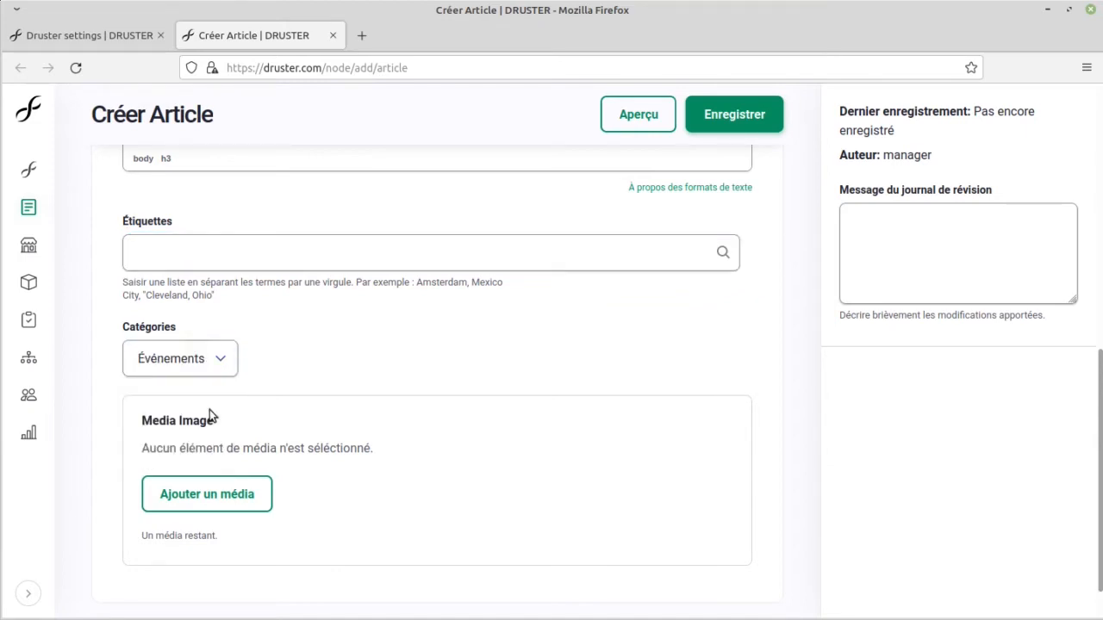
# Step: Open the media picker for the article's image and look through the existing library images and upload options
pyautogui.click(255, 502)
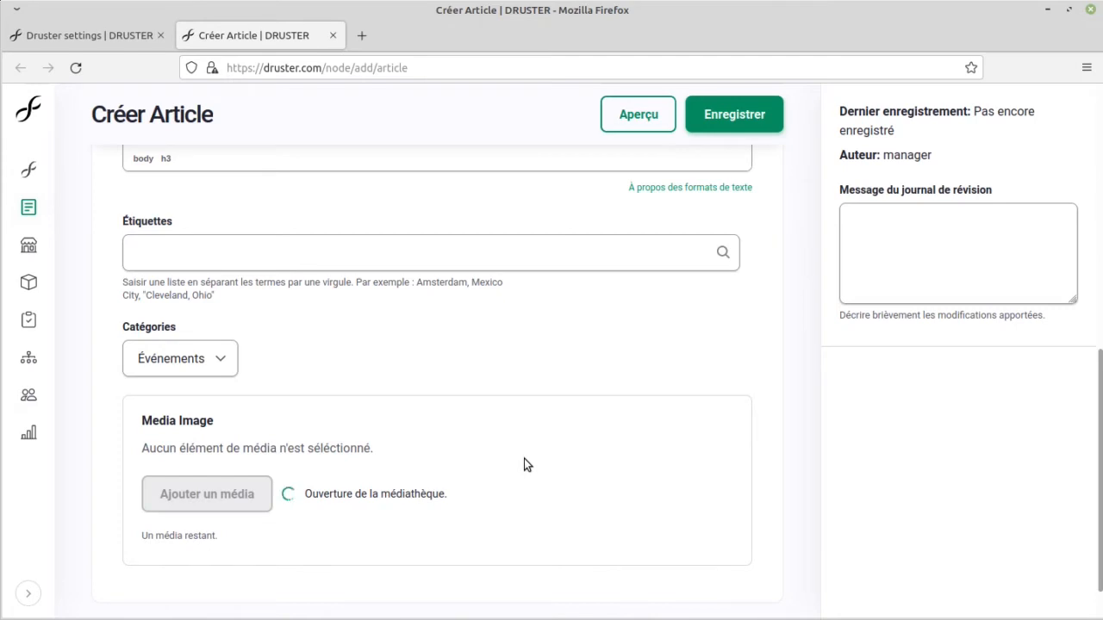
pyautogui.scroll(-1, 524, 465)
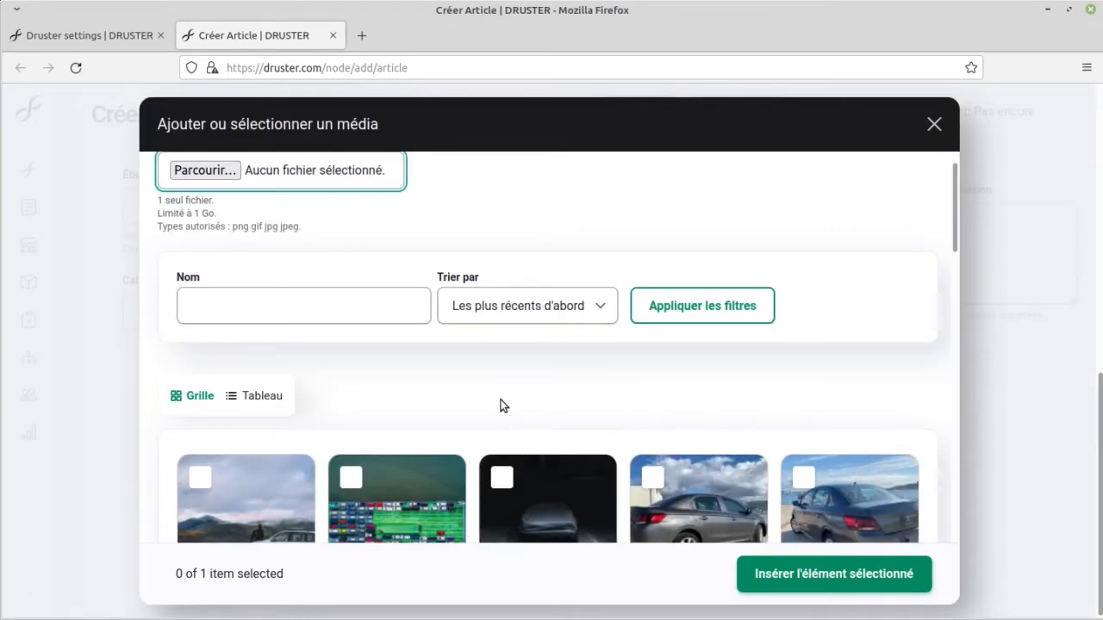
pyautogui.scroll(1, 497, 401)
pyautogui.scroll(-5, 493, 393)
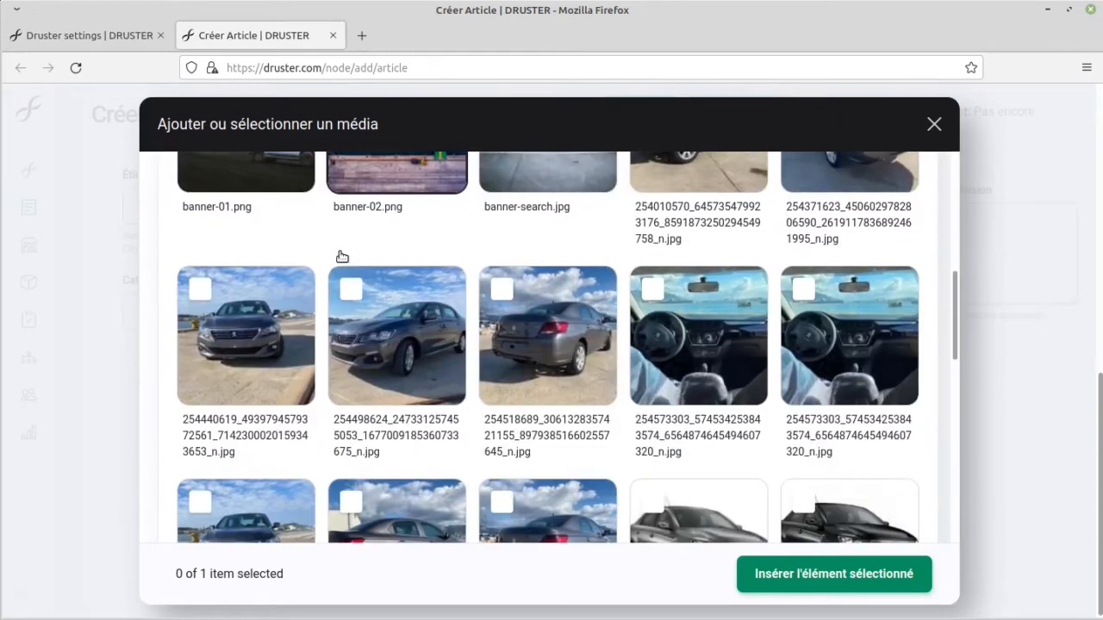
pyautogui.scroll(4, 320, 350)
pyautogui.scroll(-2, 320, 349)
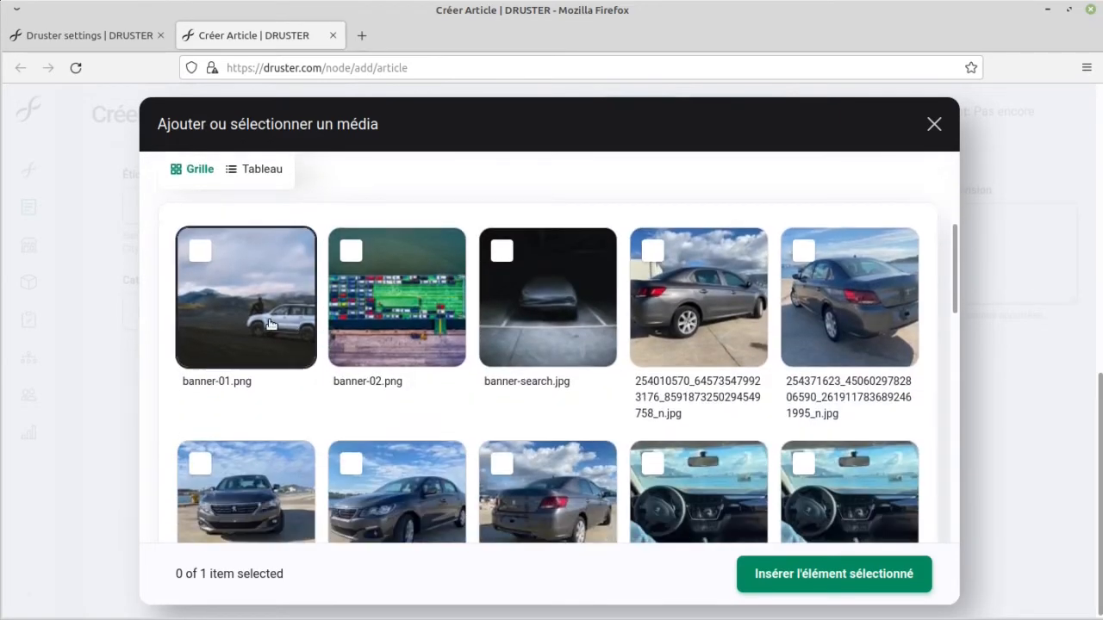
pyautogui.scroll(-5, 269, 324)
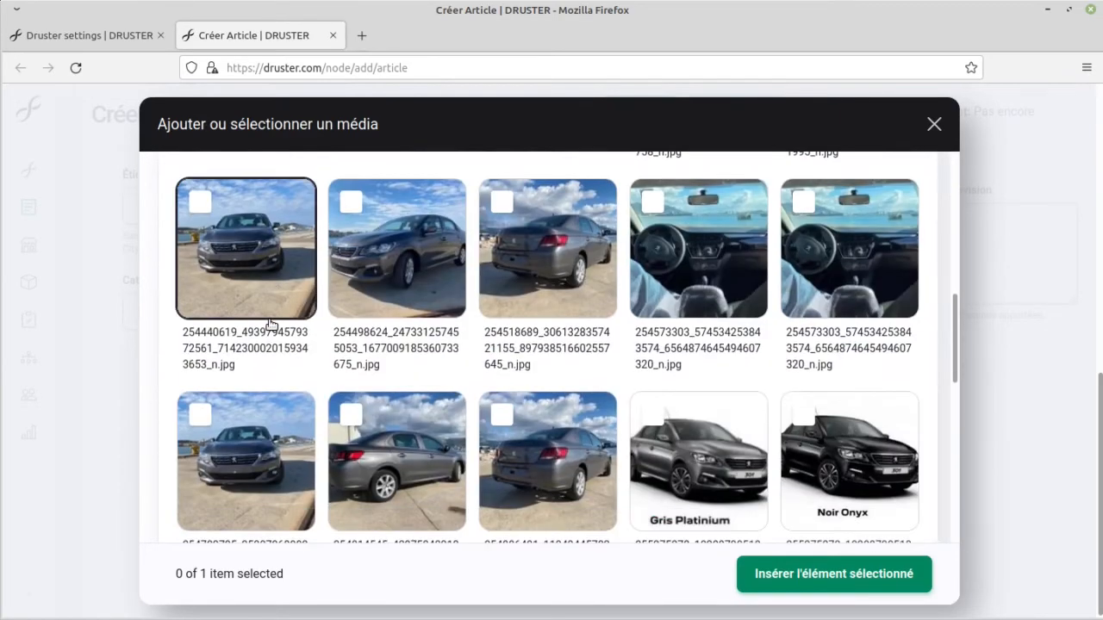
pyautogui.scroll(-3, 270, 324)
pyautogui.scroll(10, 270, 324)
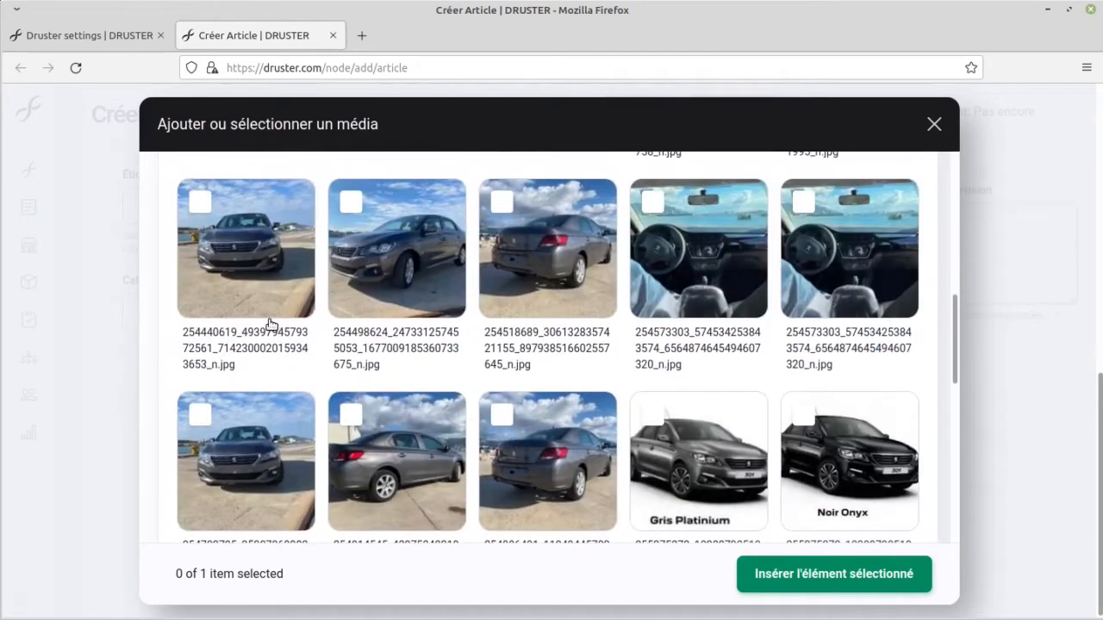
# Step: Upload wallpaper3.jpg from the Wallpaper folder with the alternative text "aze aze" and insert it as the article's image
pyautogui.click(232, 207)
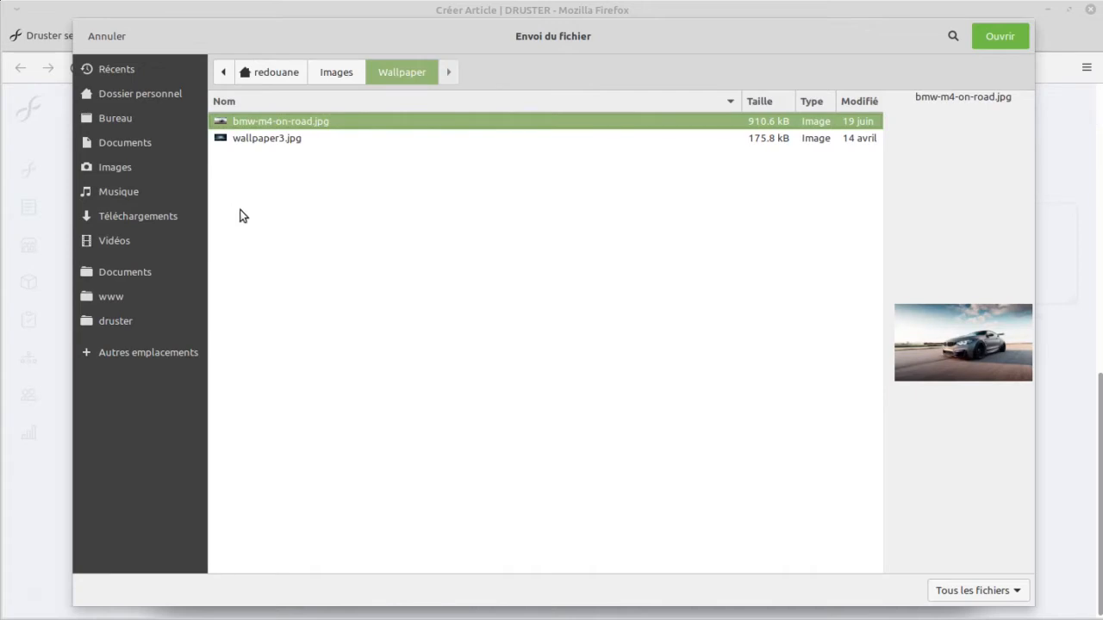
pyautogui.click(293, 144)
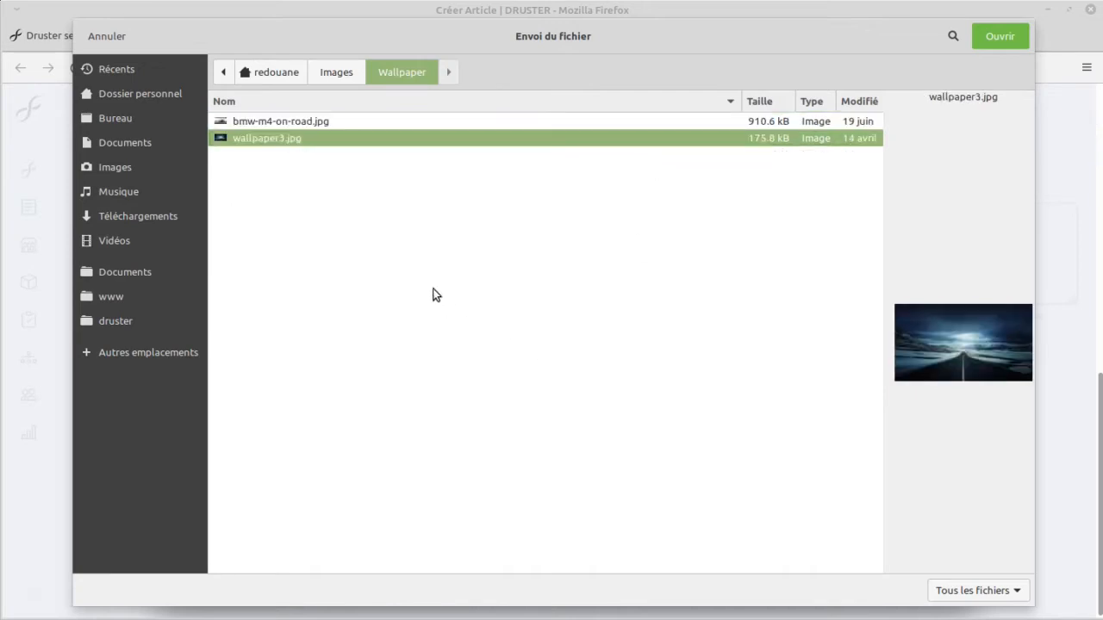
pyautogui.click(989, 44)
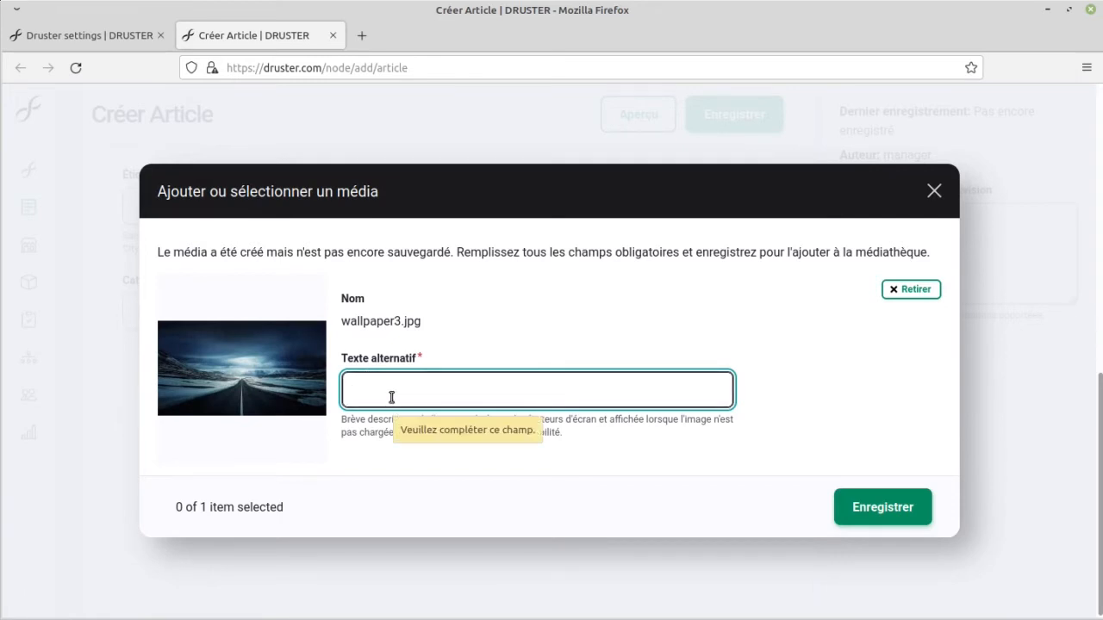
pyautogui.write('aze aze')
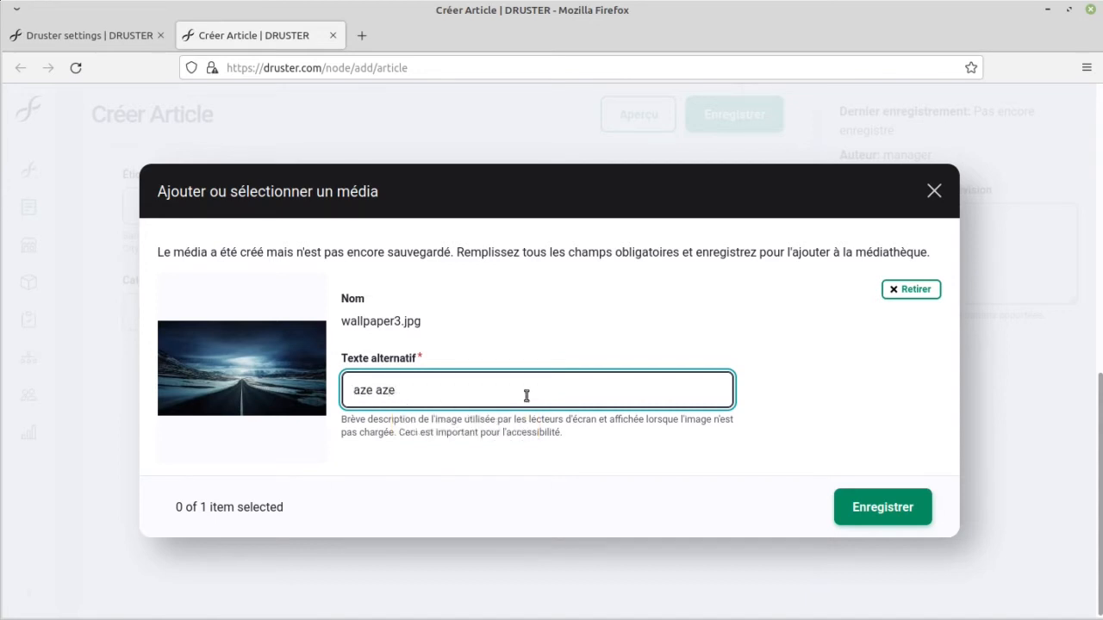
pyautogui.click(876, 518)
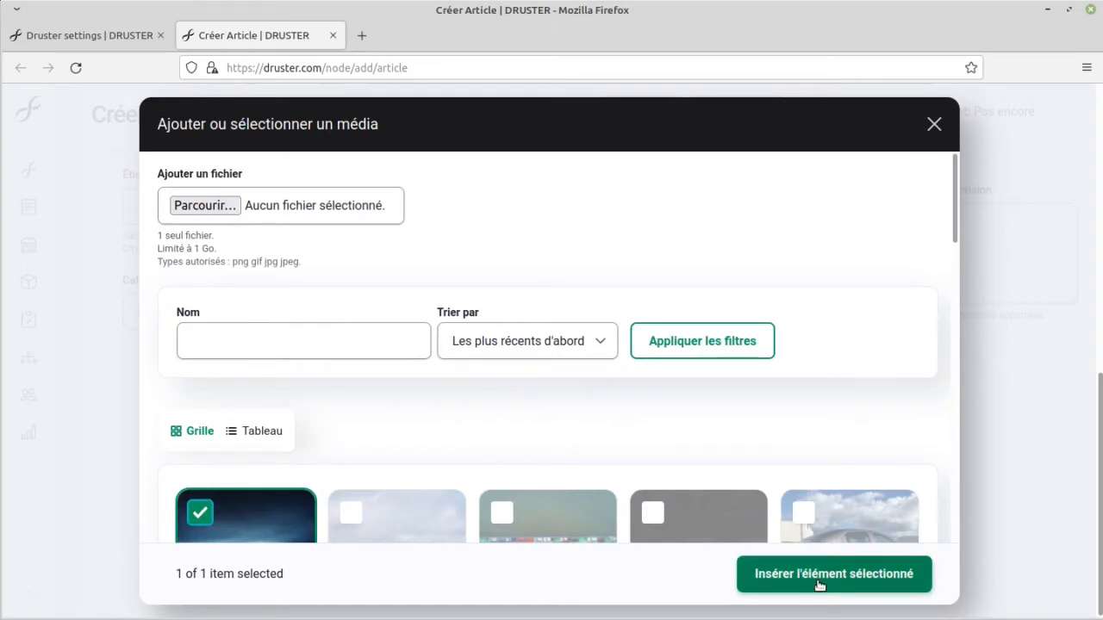
pyautogui.click(743, 582)
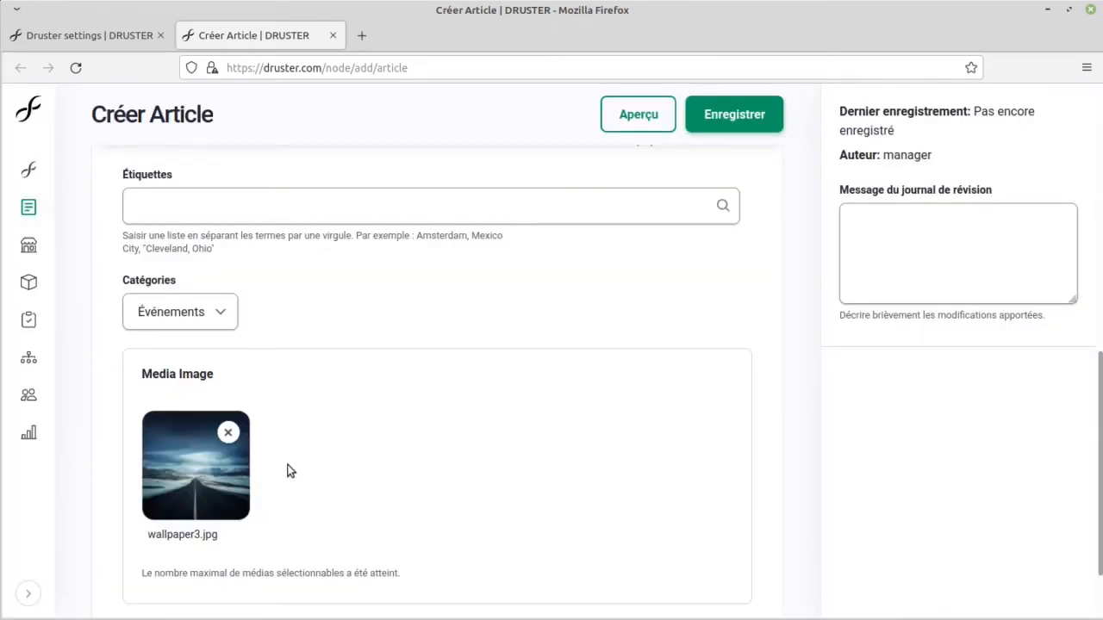
# Step: Save the article and check it on its published page and in the Blog listing, closing that tab when done
pyautogui.scroll(5, 290, 468)
pyautogui.click(733, 132)
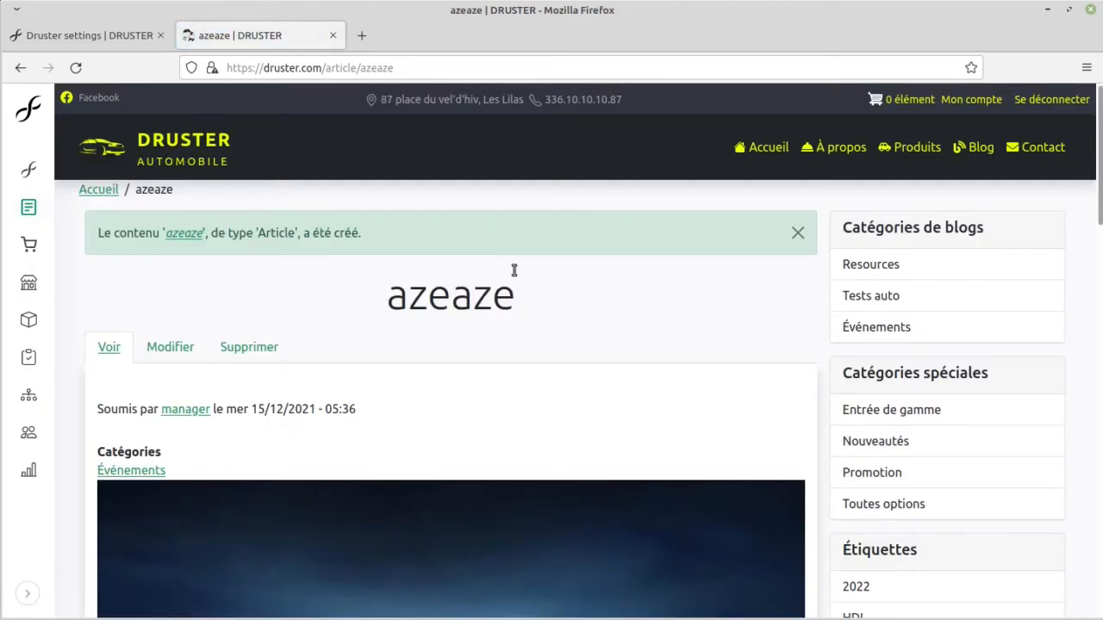
pyautogui.scroll(-9, 470, 264)
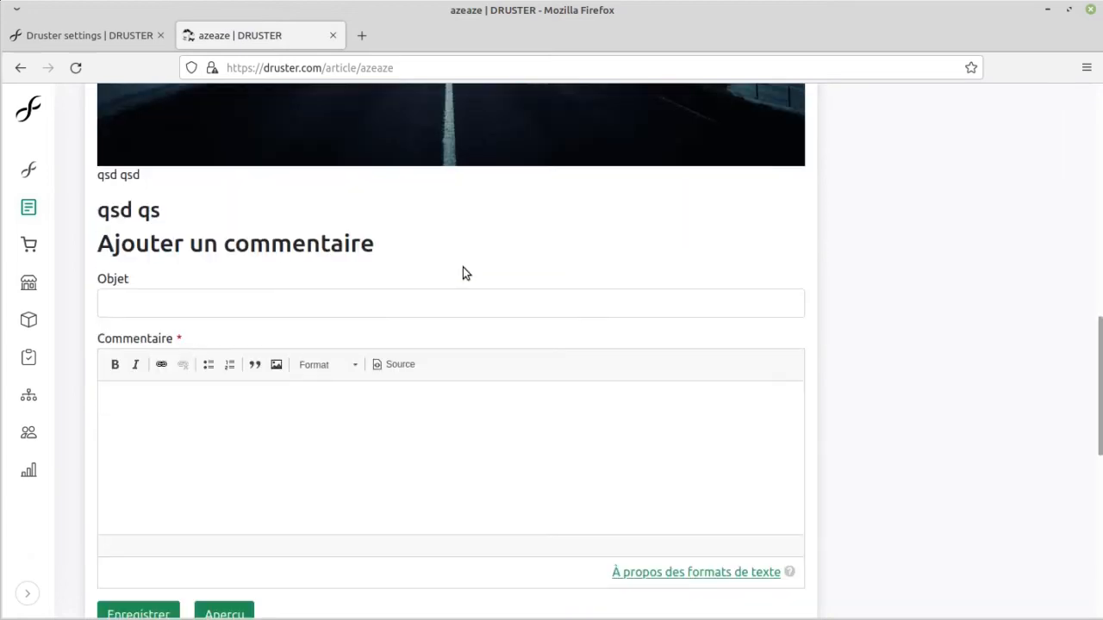
pyautogui.scroll(6, 468, 396)
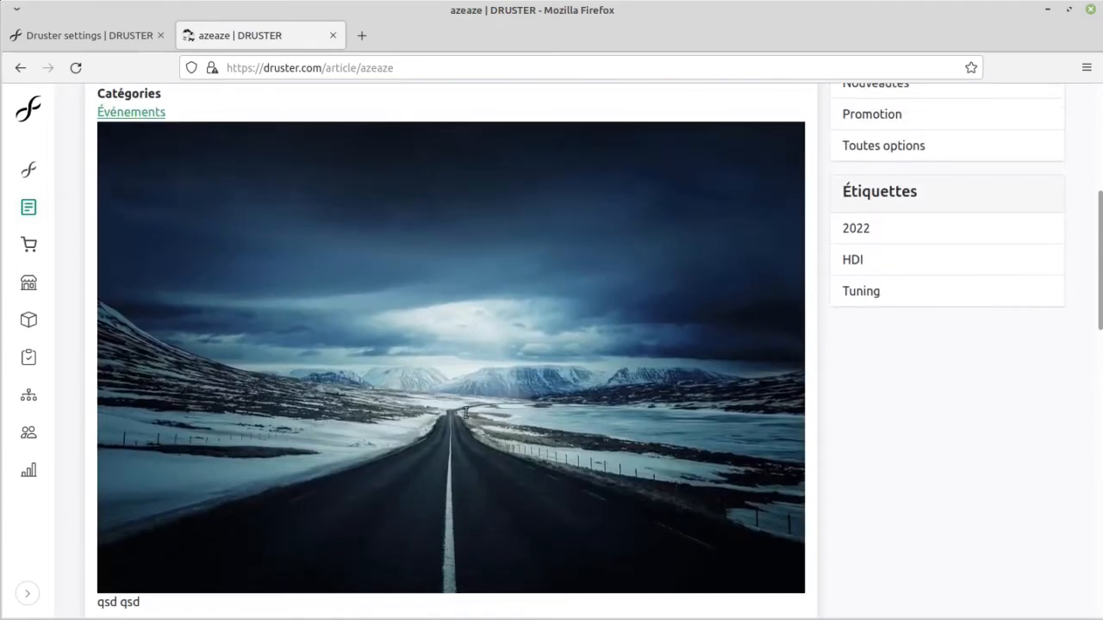
pyautogui.scroll(4, 465, 414)
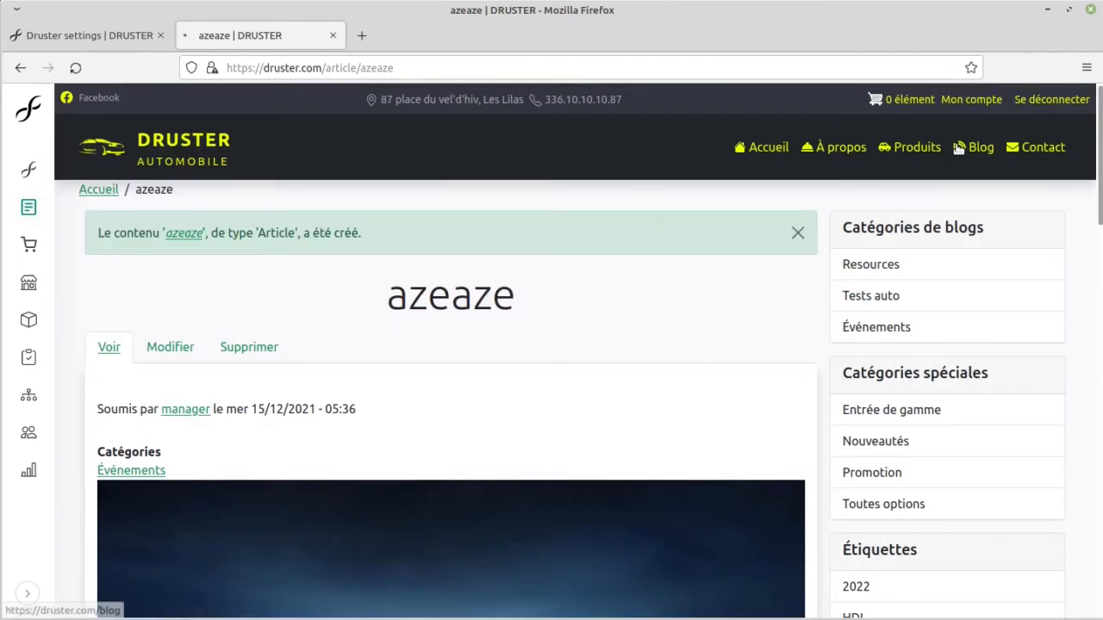
pyautogui.click(958, 148)
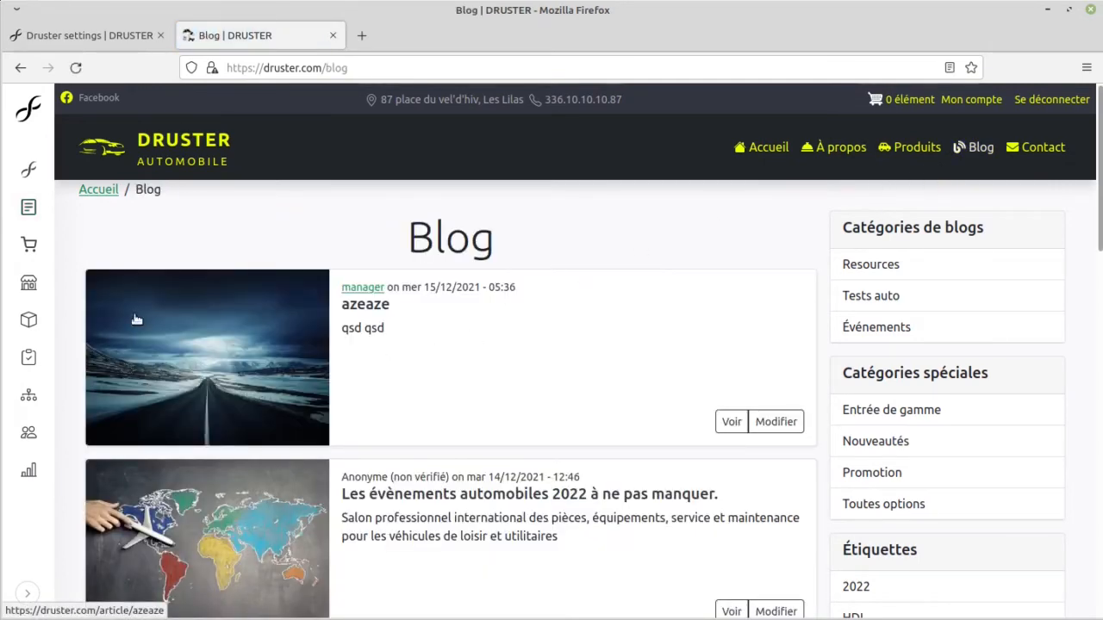
pyautogui.middleClick(239, 35)
# Step: Open the store's edit form and the store settings in separate tabs, and look through the edit form's fields
pyautogui.moveTo(36, 246)
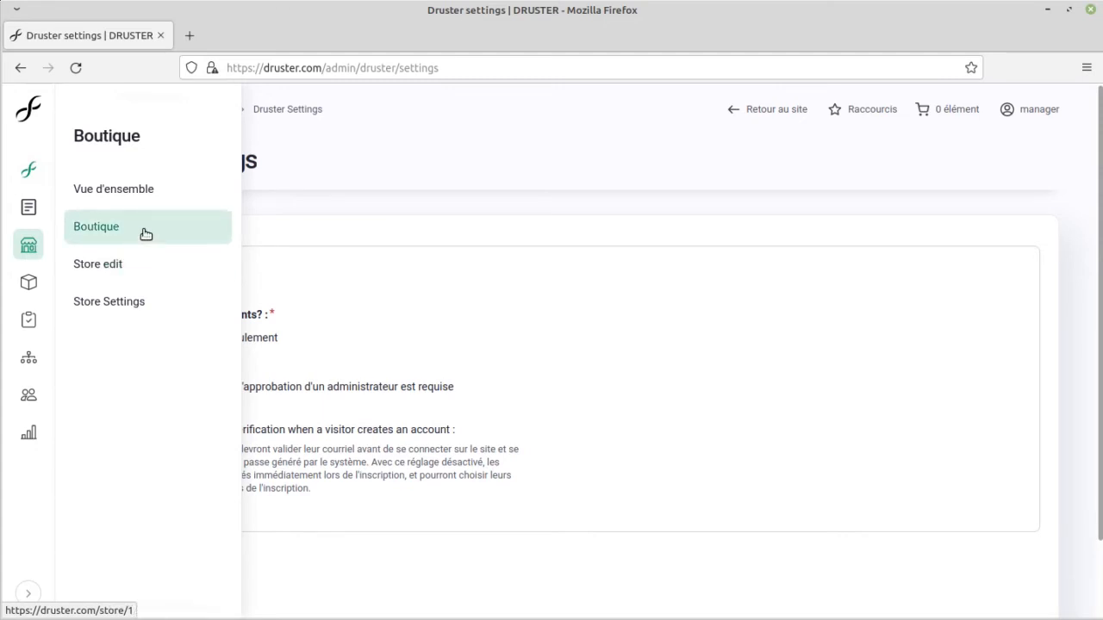
pyautogui.middleClick(141, 272)
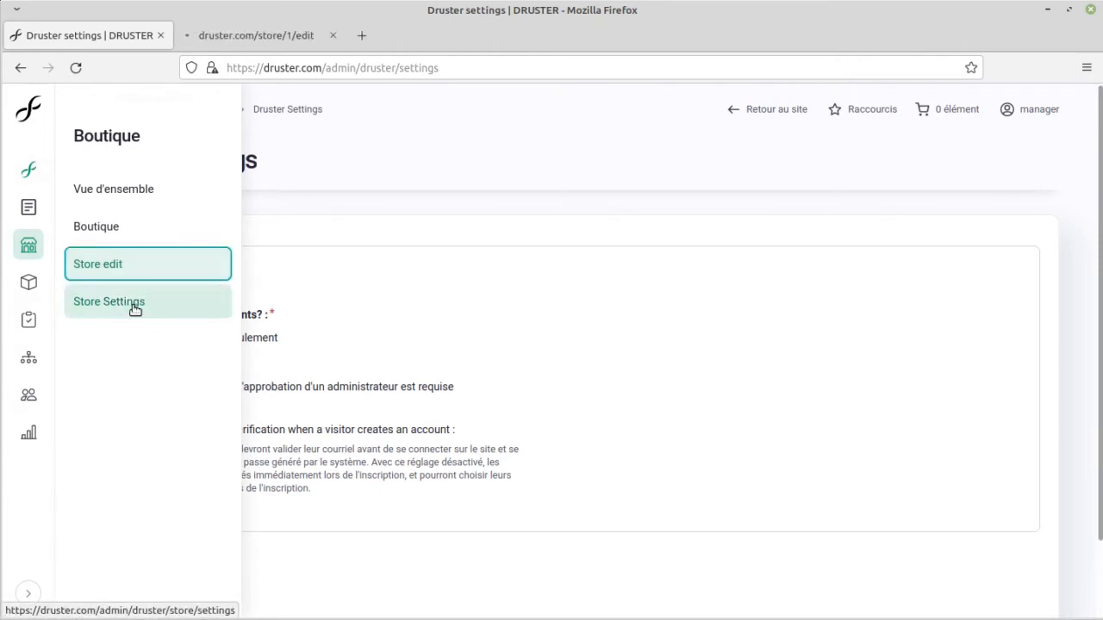
pyautogui.middleClick(133, 307)
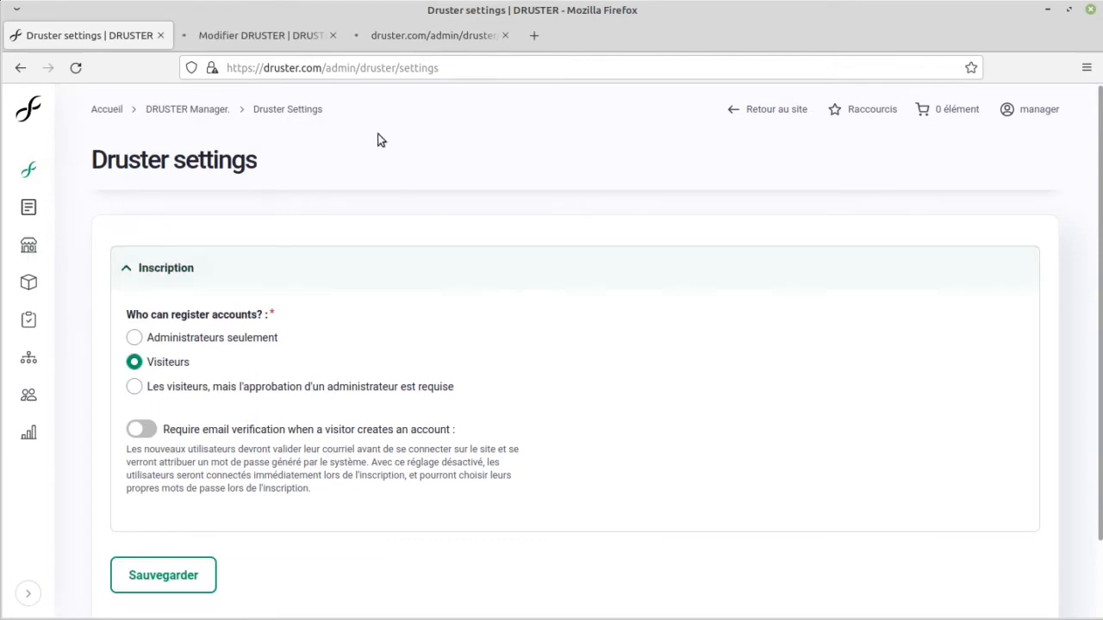
pyautogui.click(306, 33)
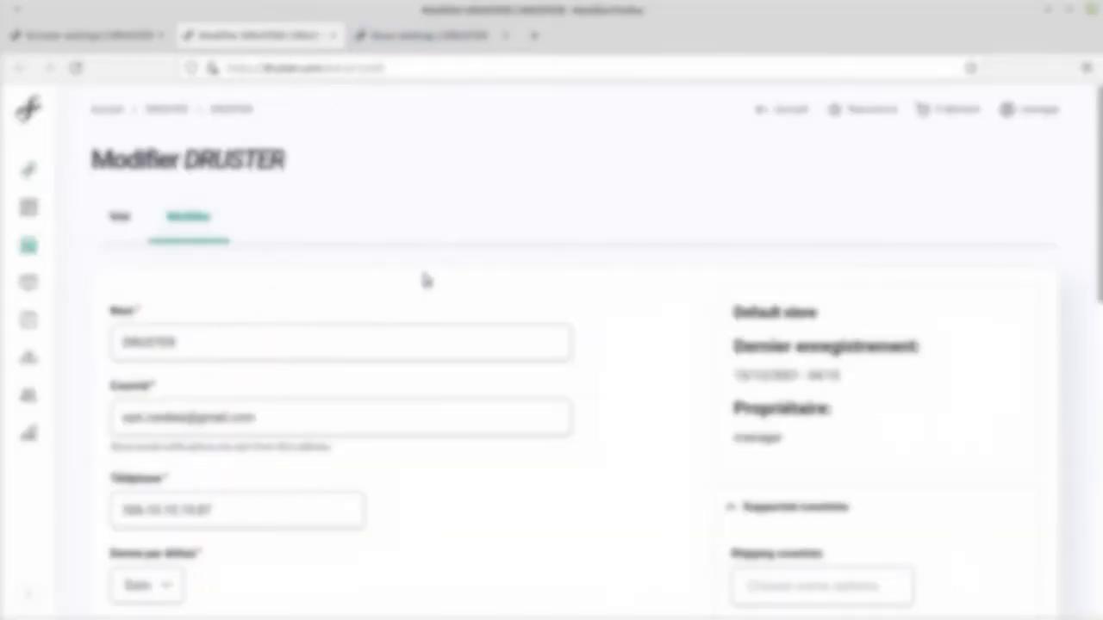
pyautogui.scroll(-3, 577, 284)
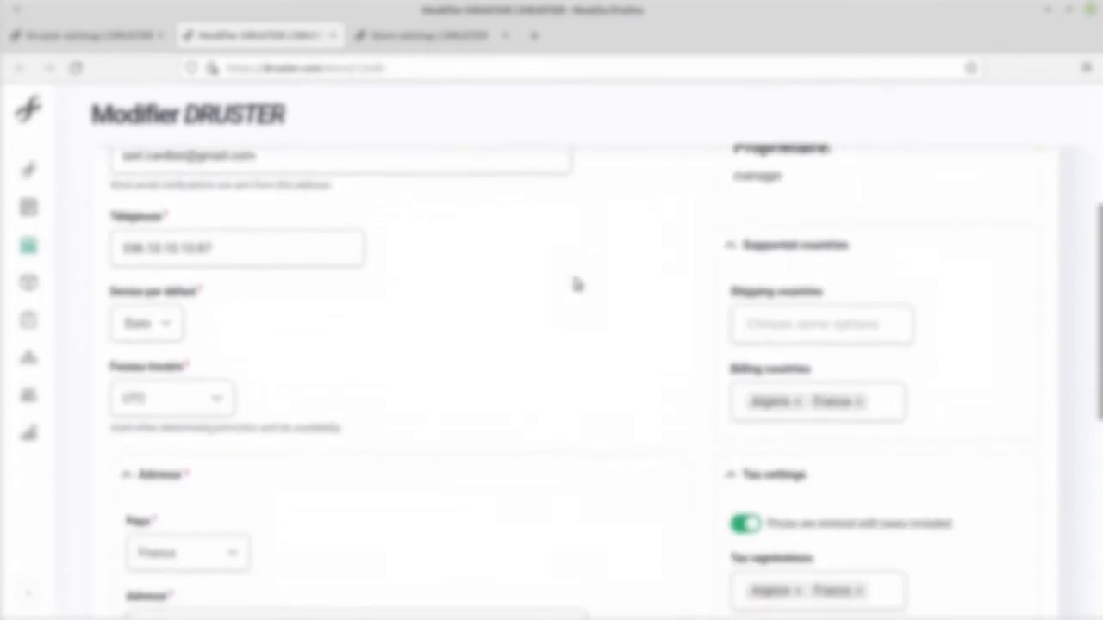
# Step: Review the freight rates and the purchase order and invoice footnotes in the store settings, closing both store tabs when done
pyautogui.click(443, 35)
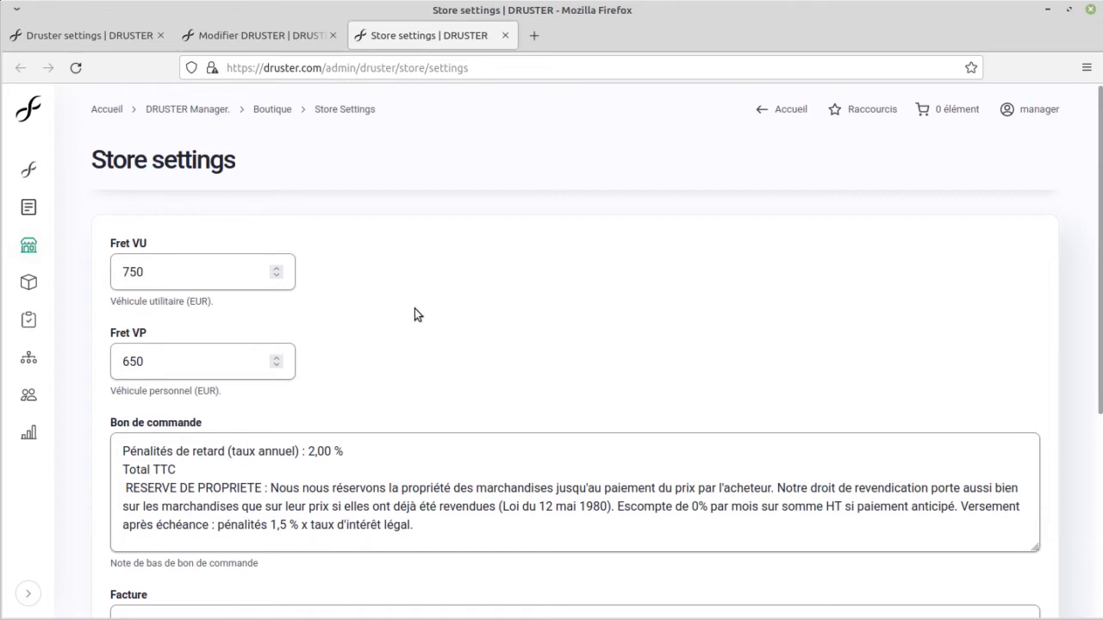
pyautogui.scroll(-2, 414, 309)
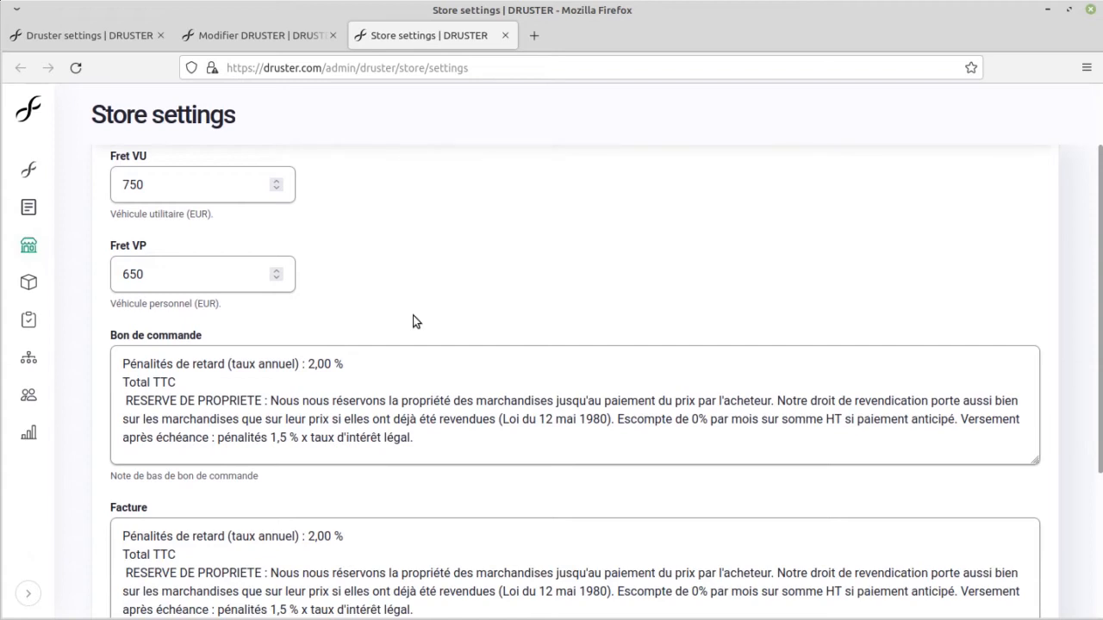
pyautogui.scroll(-4, 414, 320)
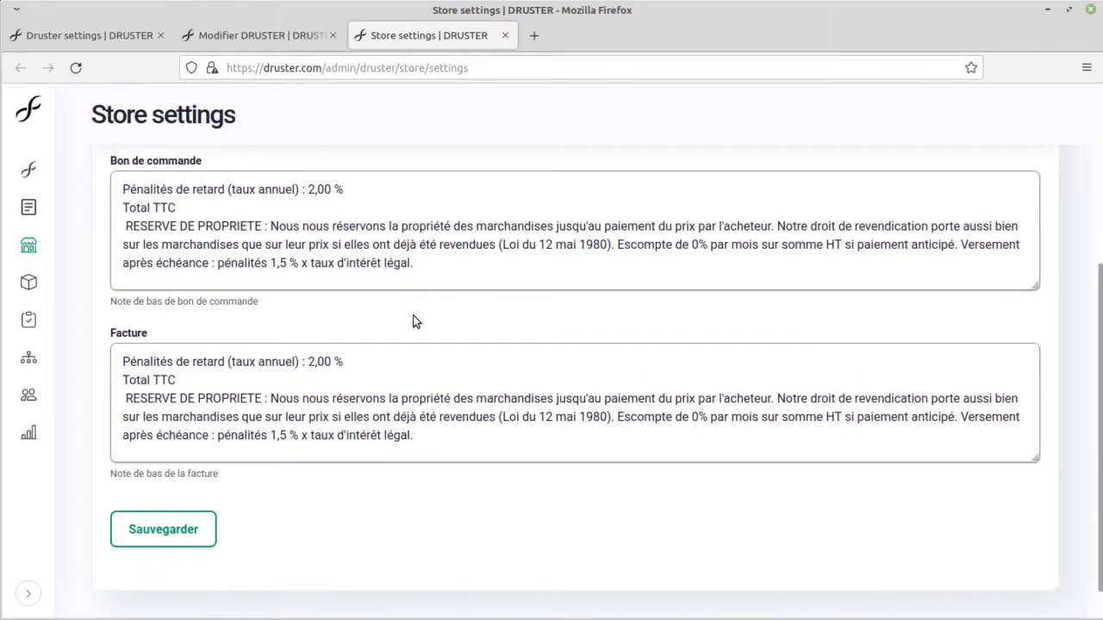
pyautogui.middleClick(226, 36)
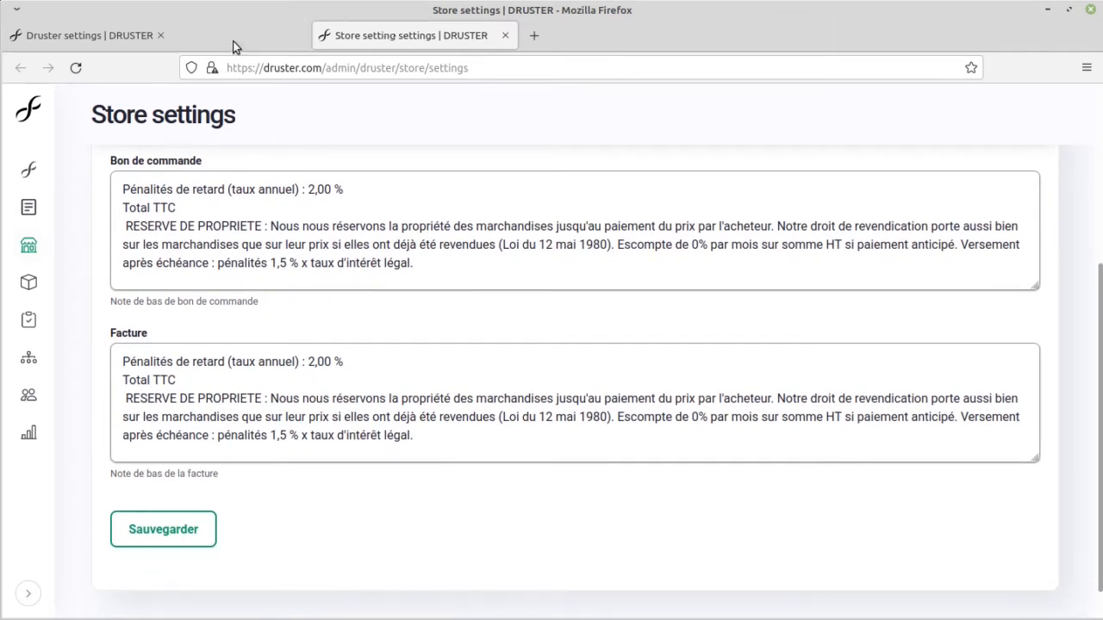
pyautogui.middleClick(219, 41)
# Step: Start adding a new car product and title it "Bmw"
pyautogui.moveTo(28, 284)
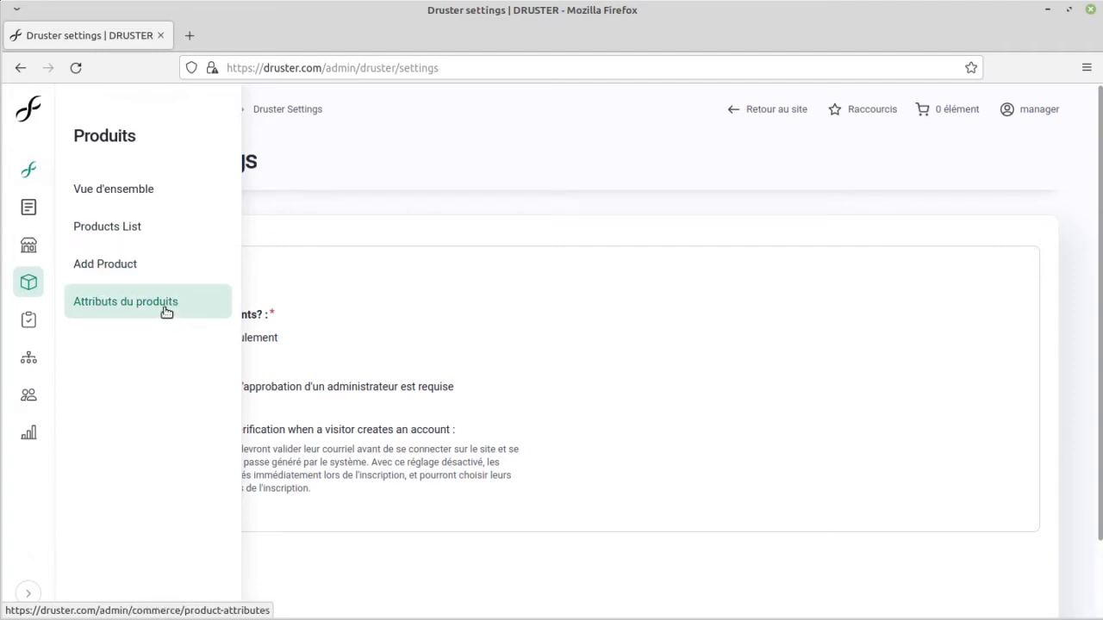
pyautogui.click(127, 275)
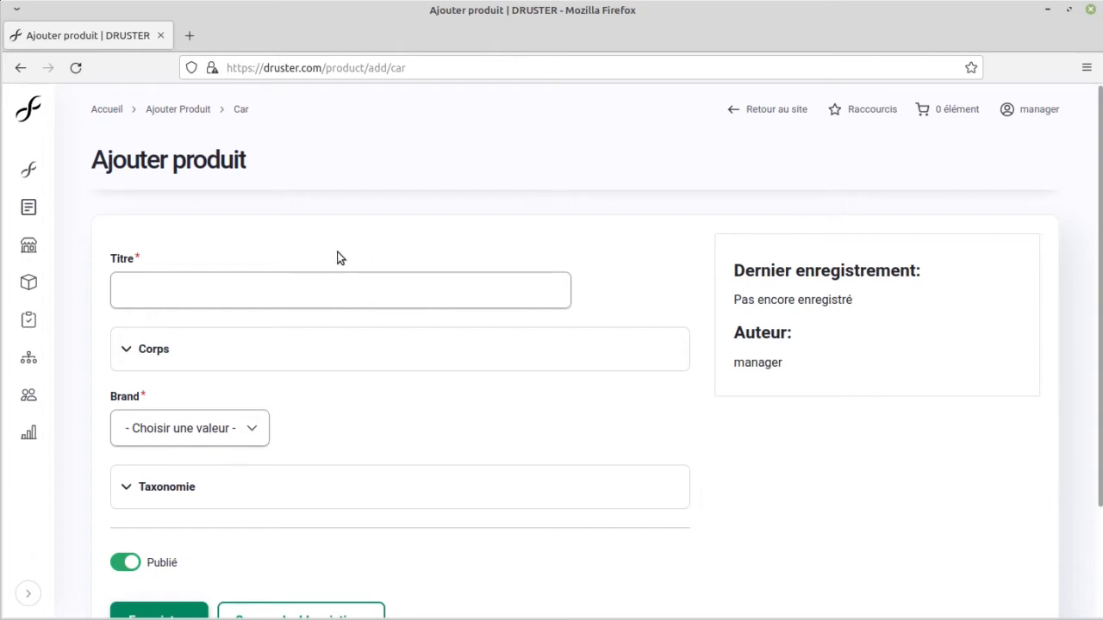
pyautogui.click(207, 295)
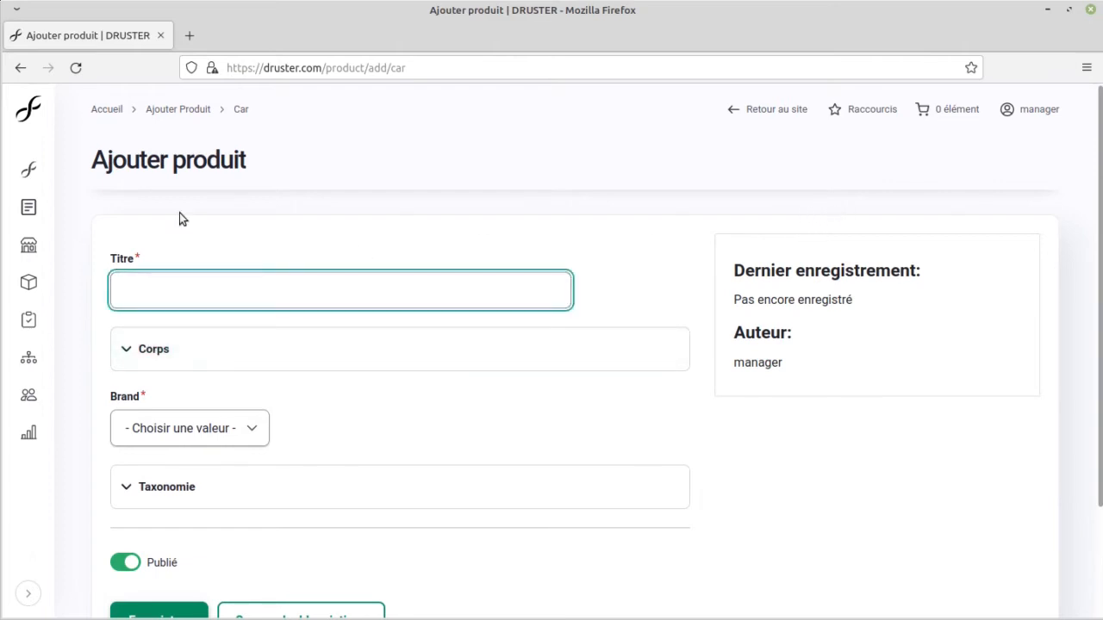
pyautogui.write('Bmw')
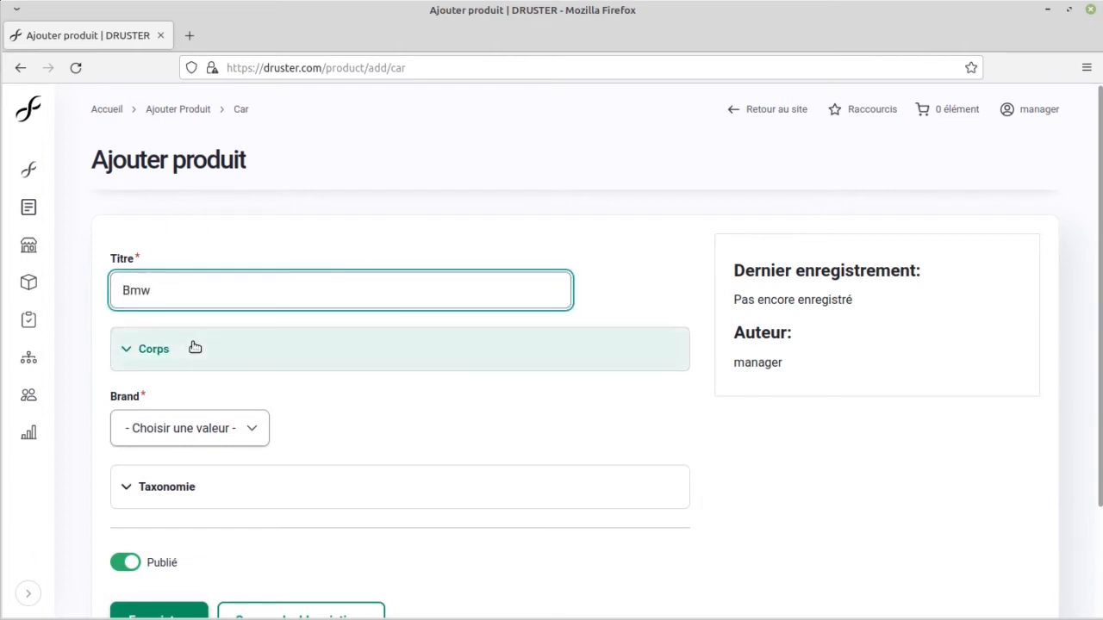
# Step: Expand the product's body section and enter "aze" and "qsd" as two separate paragraphs
pyautogui.click(185, 349)
pyautogui.scroll(-4, 232, 352)
pyautogui.click(276, 283)
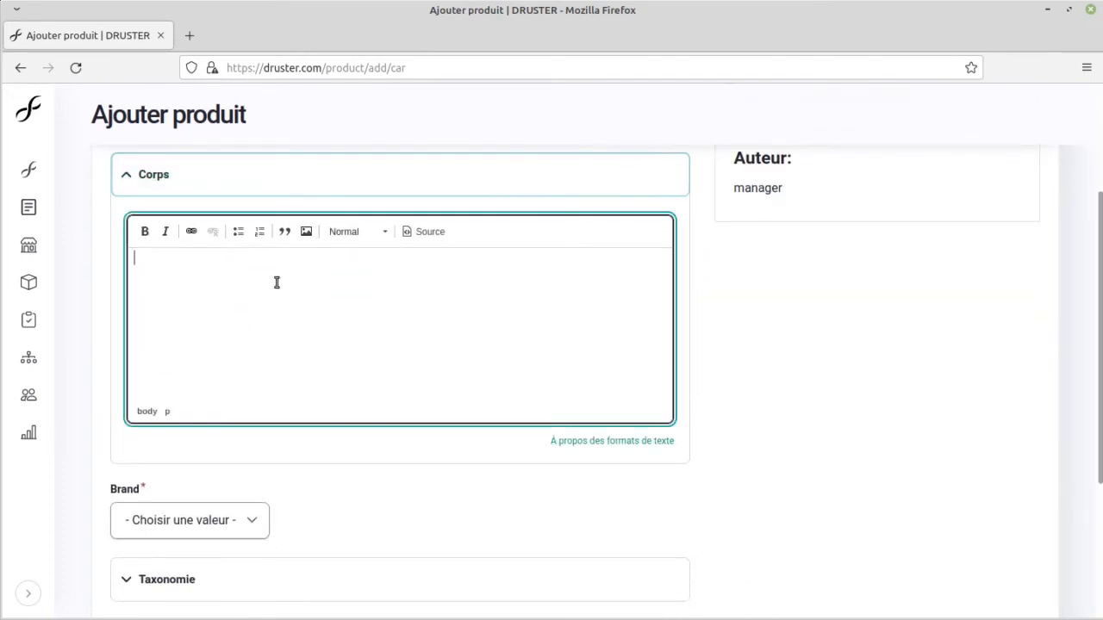
pyautogui.write('aze ')
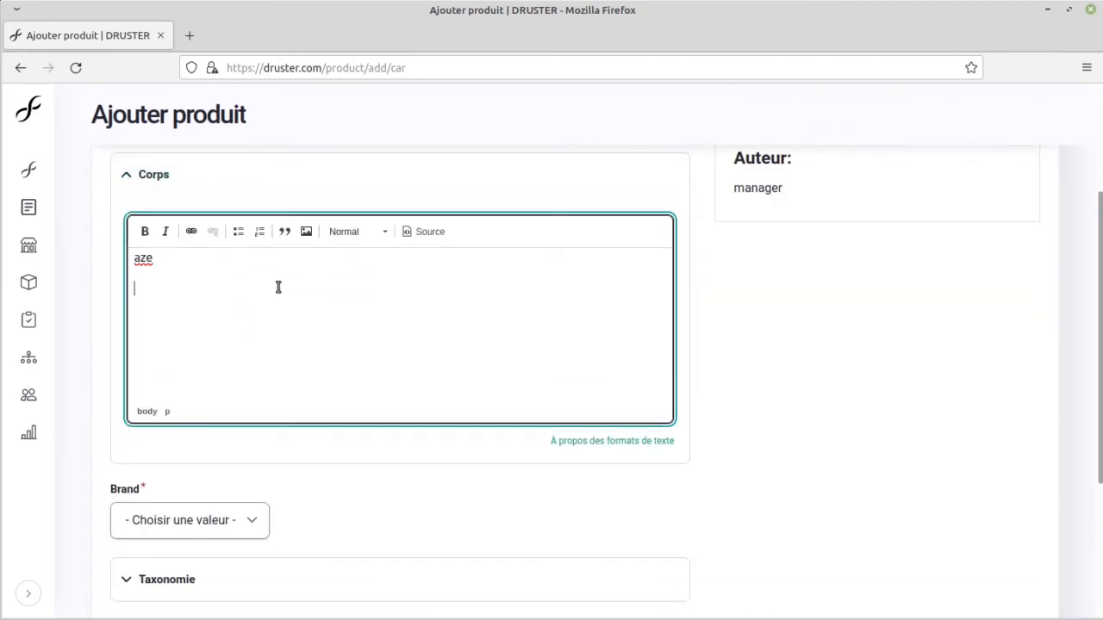
pyautogui.write('qsd')
# Step: View the HTML source of the product's body text, returning to the formatted view when done
pyautogui.scroll(-3, 318, 338)
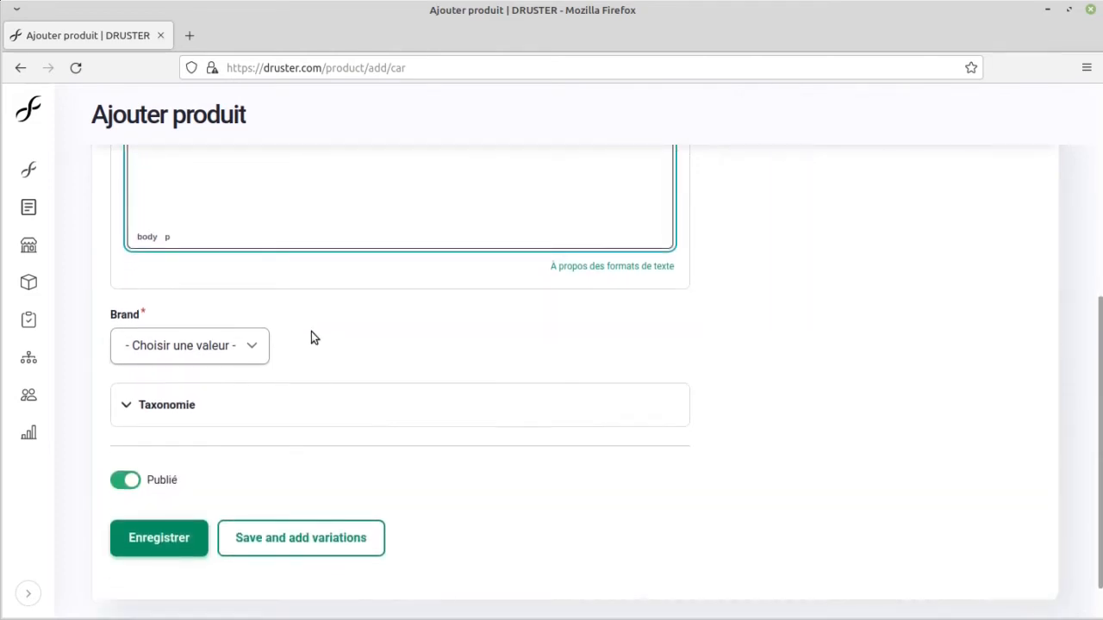
pyautogui.scroll(5, 315, 356)
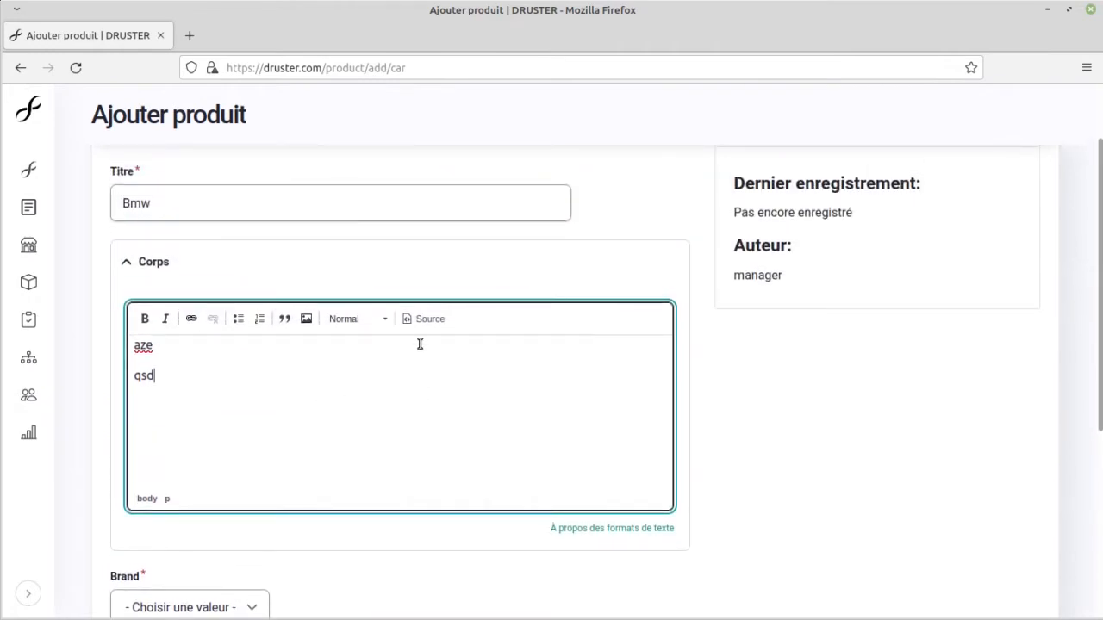
pyautogui.click(421, 326)
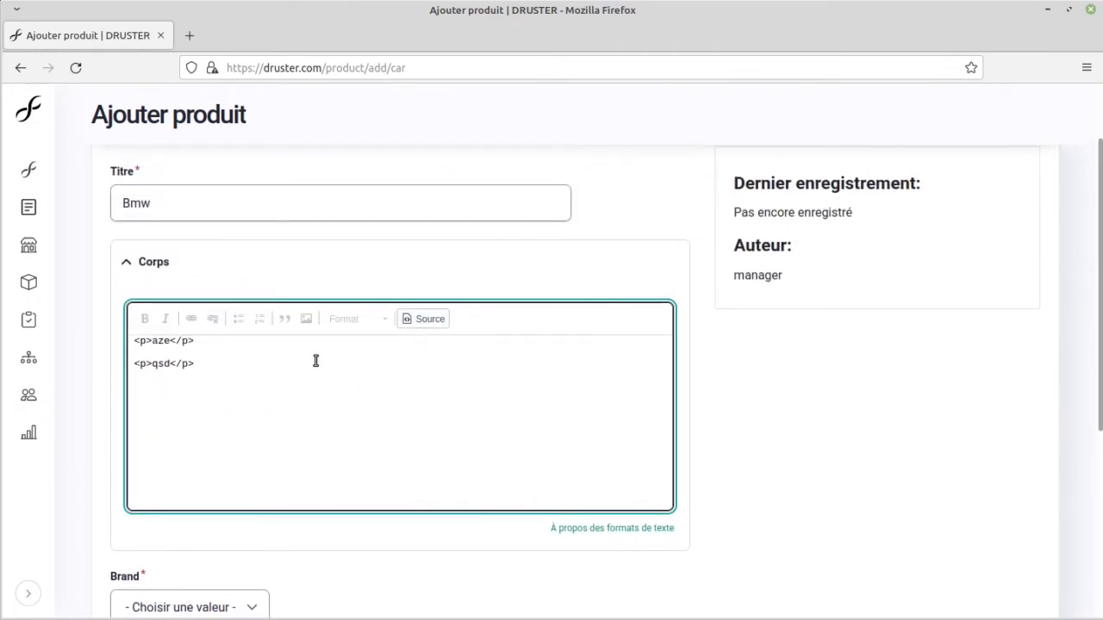
pyautogui.click(423, 320)
# Step: Check which brands are available for the product, leaving the brand unselected
pyautogui.scroll(-3, 377, 416)
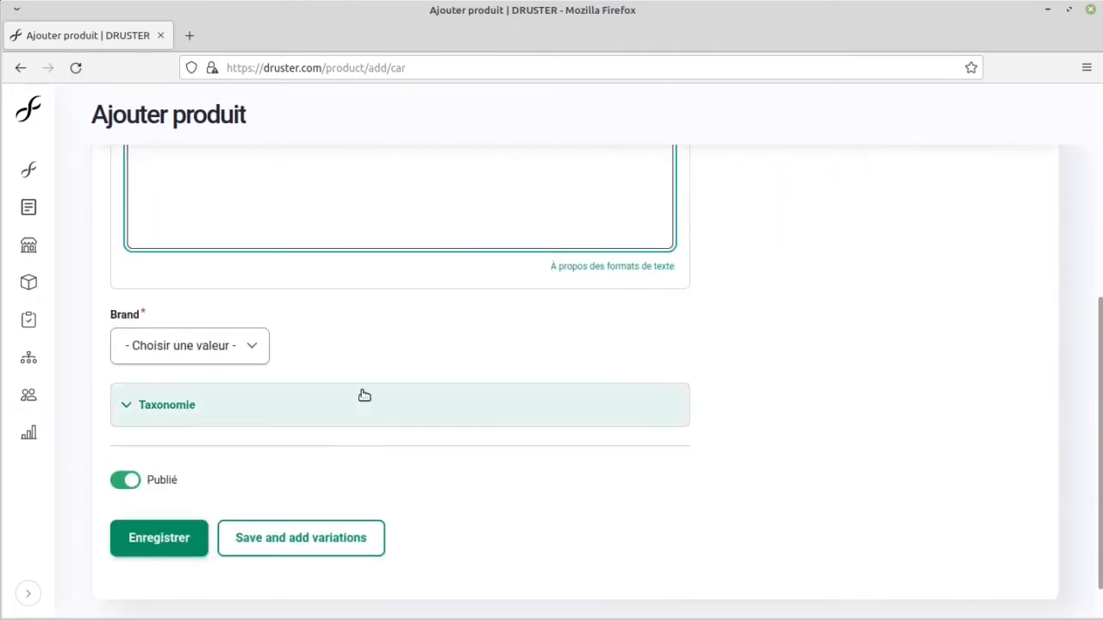
pyautogui.click(255, 352)
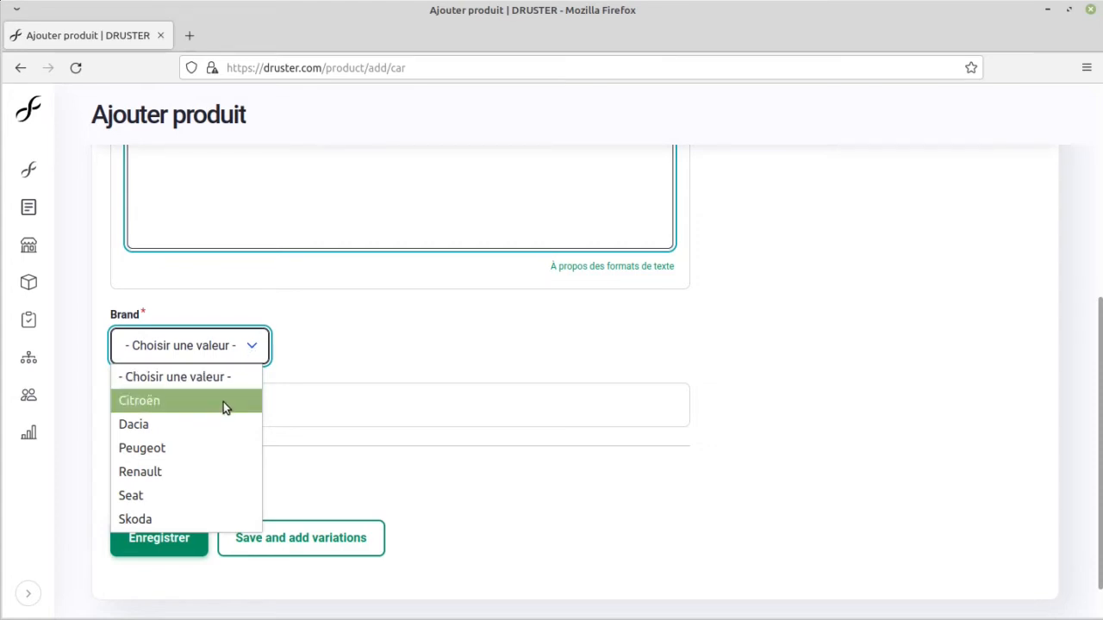
pyautogui.click(328, 329)
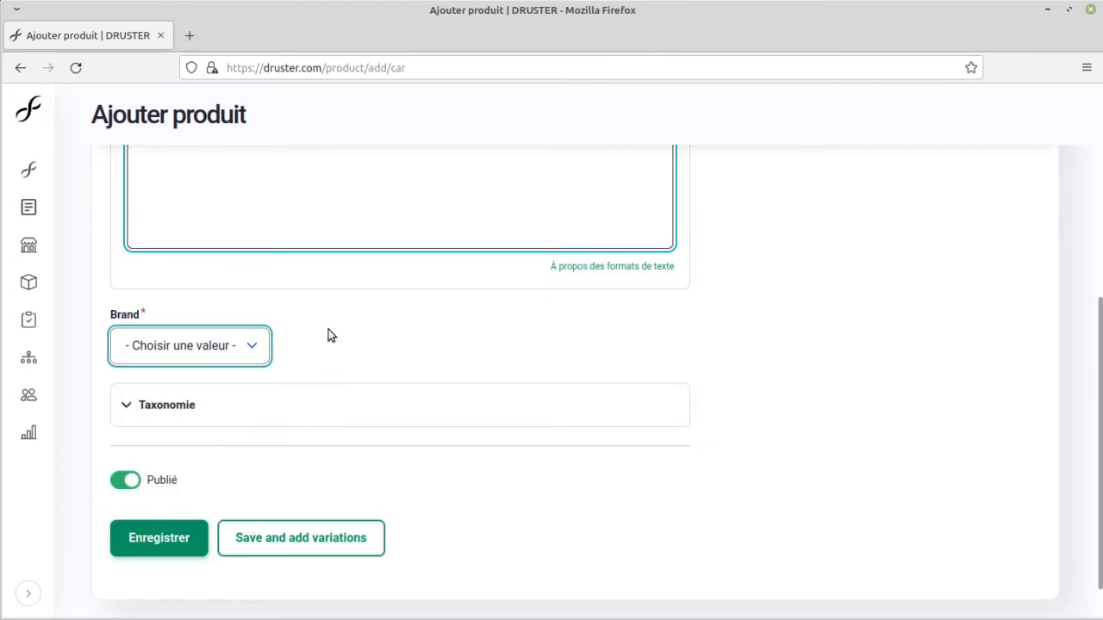
# Step: Open the Brands taxonomy in a separate tab and add a published term named BMW with no description
pyautogui.moveTo(30, 359)
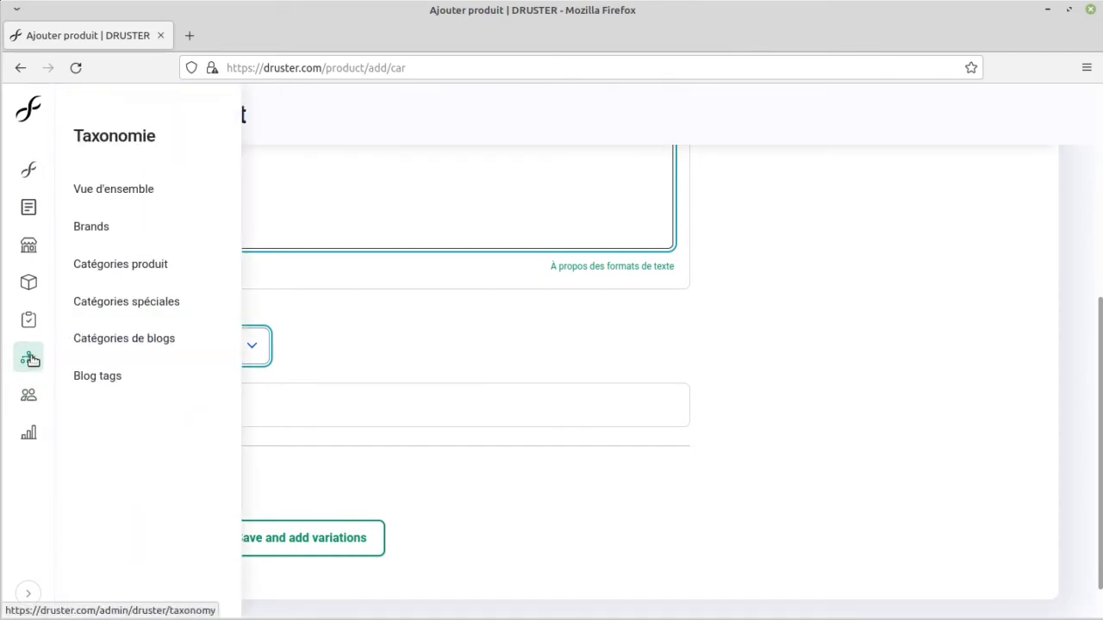
pyautogui.middleClick(143, 226)
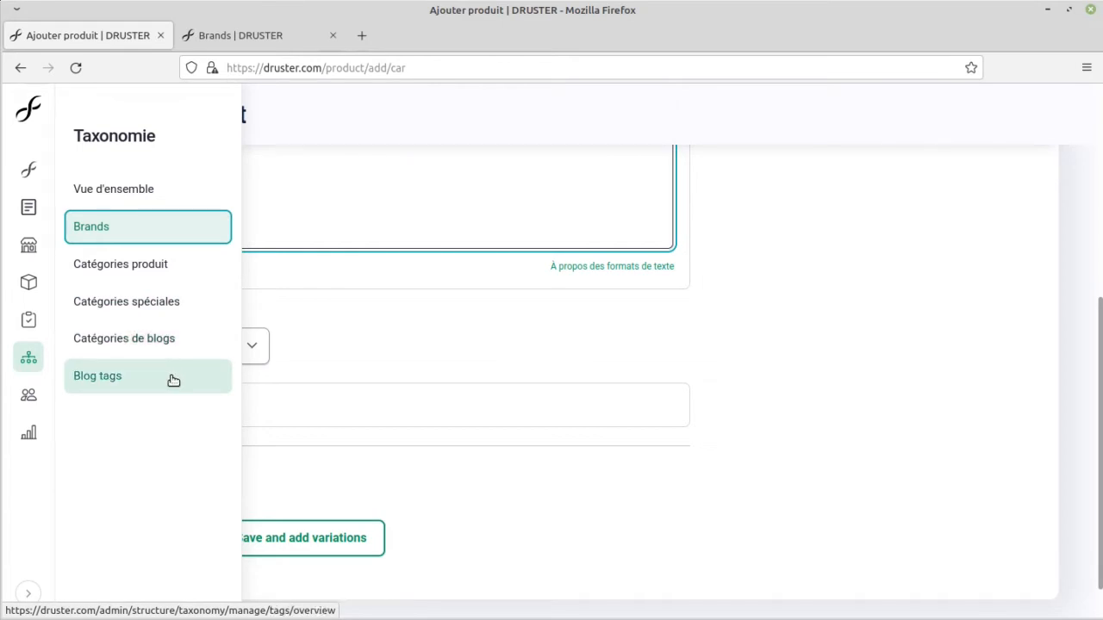
pyautogui.click(230, 38)
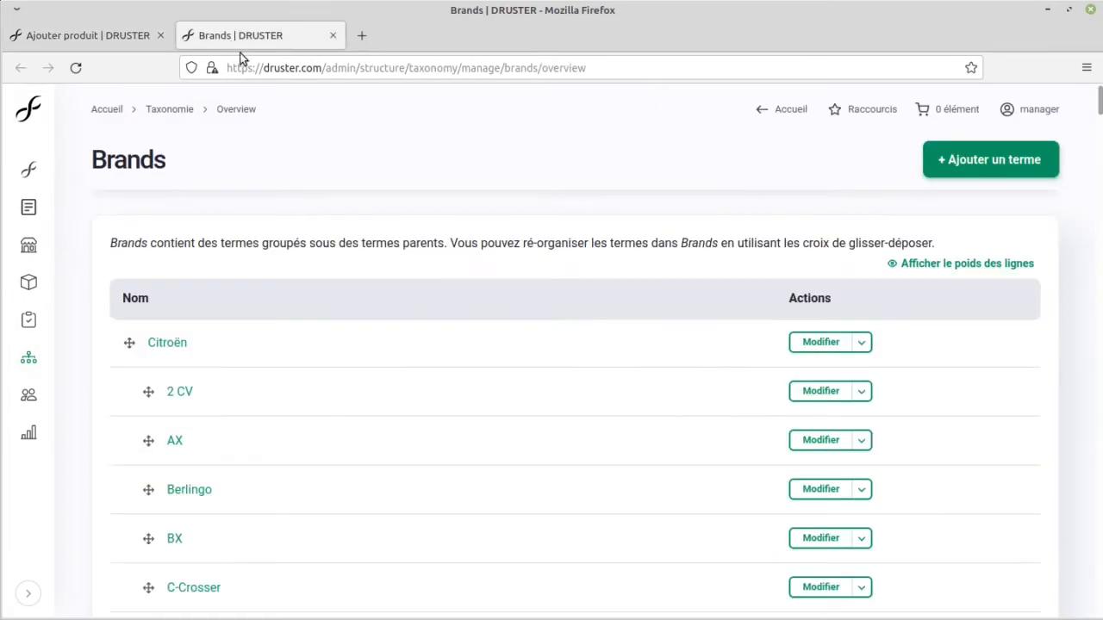
pyautogui.click(1010, 152)
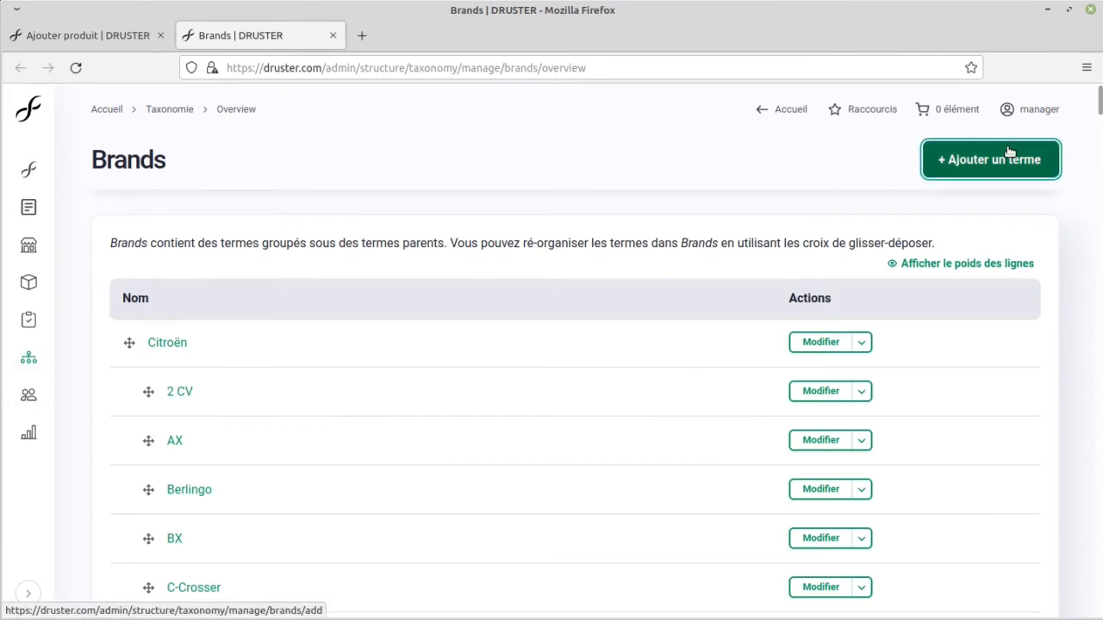
pyautogui.moveTo(1010, 153); pyautogui.dragTo(703, 203)
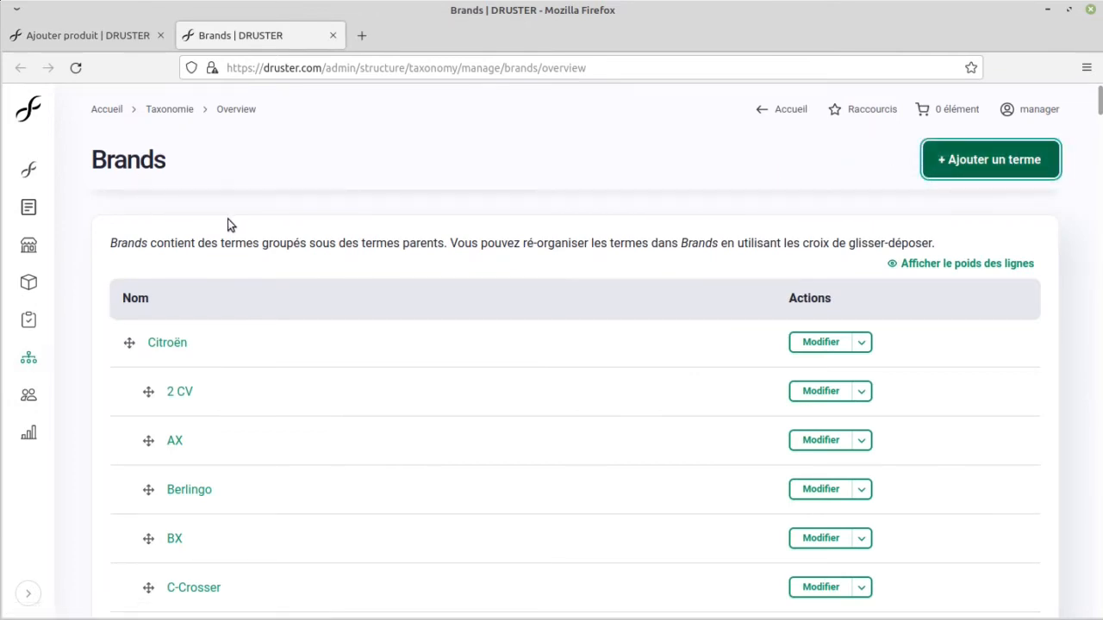
pyautogui.click(991, 171)
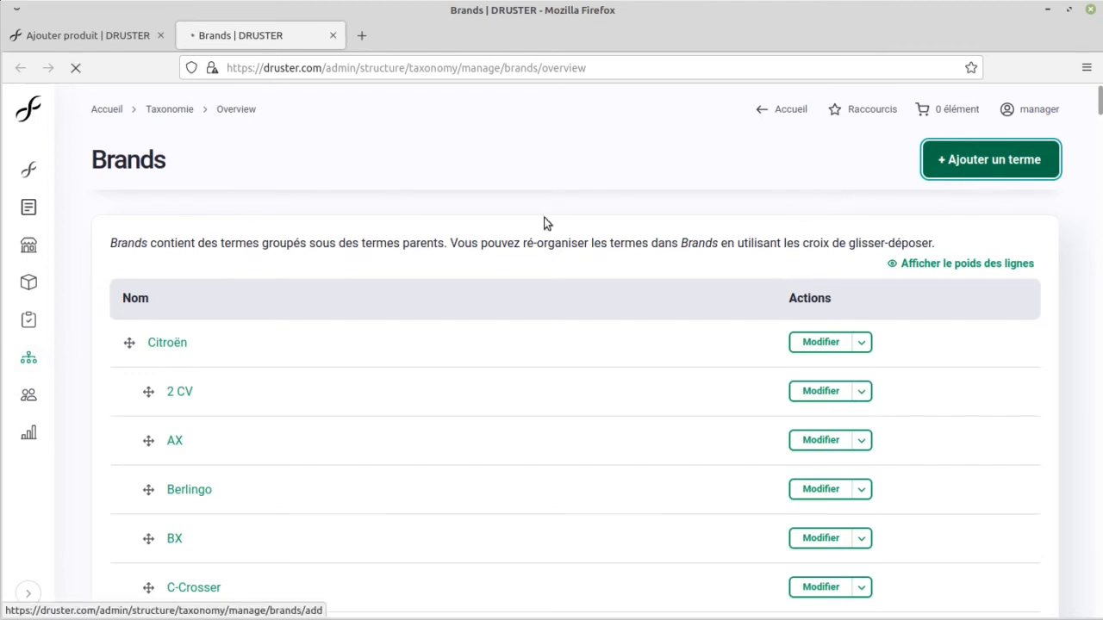
pyautogui.scroll(-3, 423, 237)
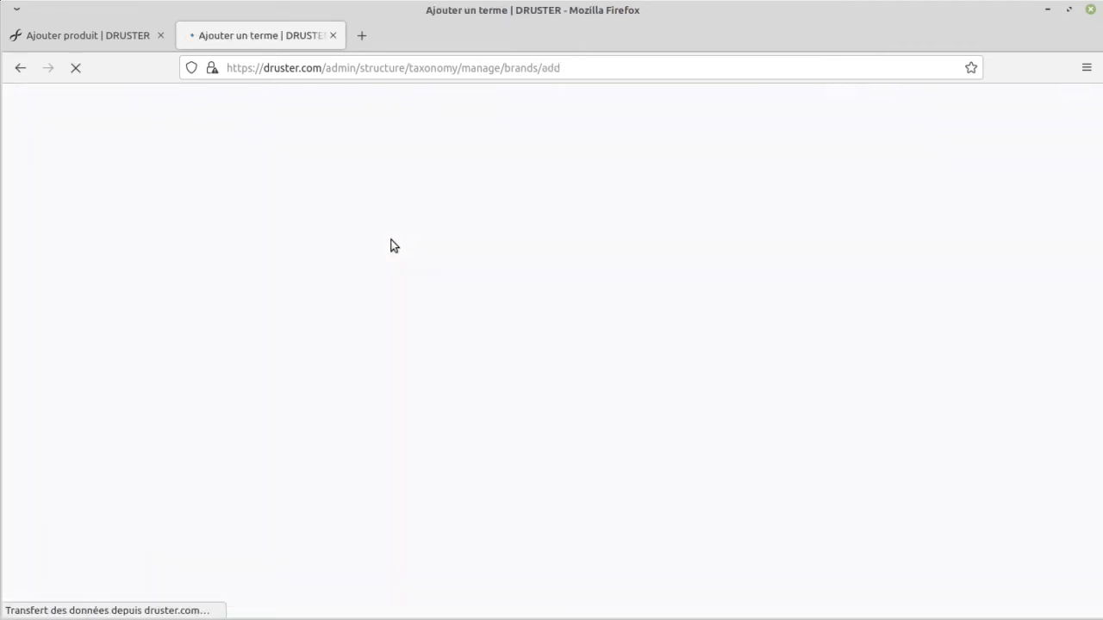
pyautogui.click(244, 291)
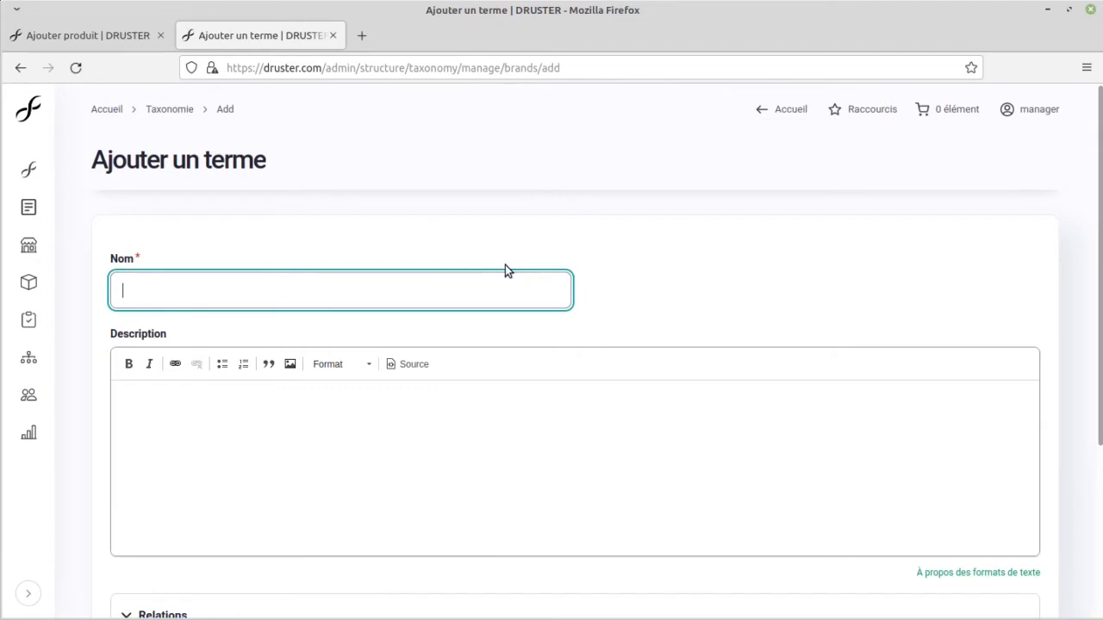
pyautogui.write('BMW')
pyautogui.scroll(-3, 428, 276)
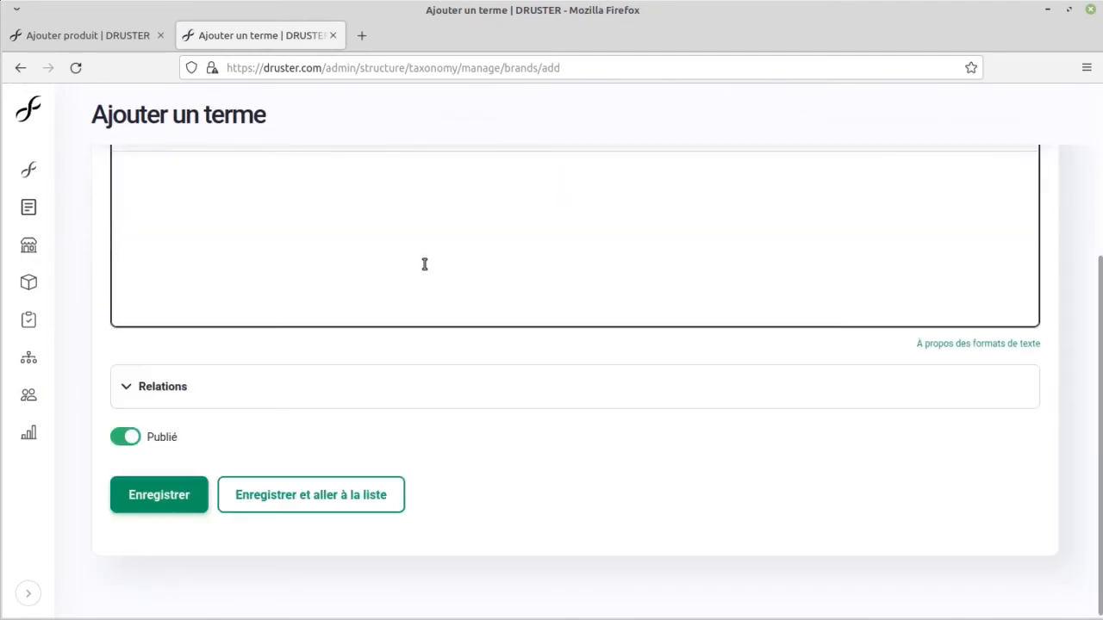
pyautogui.click(168, 505)
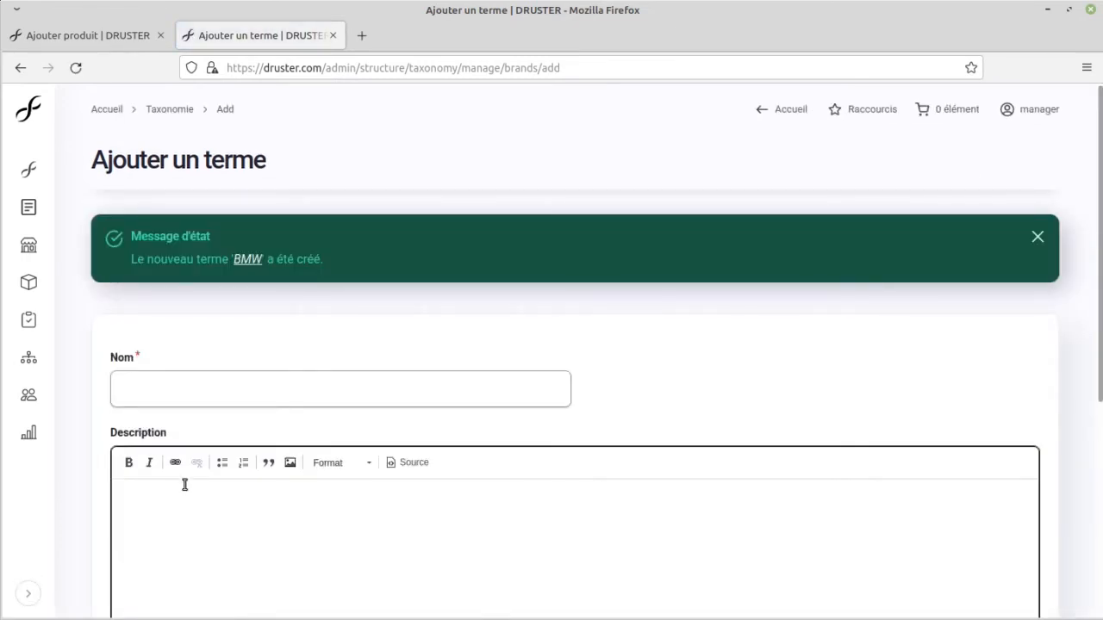
# Step: Add a published brand term named M4 with BMW as its parent term and save it
pyautogui.scroll(-2, 202, 339)
pyautogui.click(164, 289)
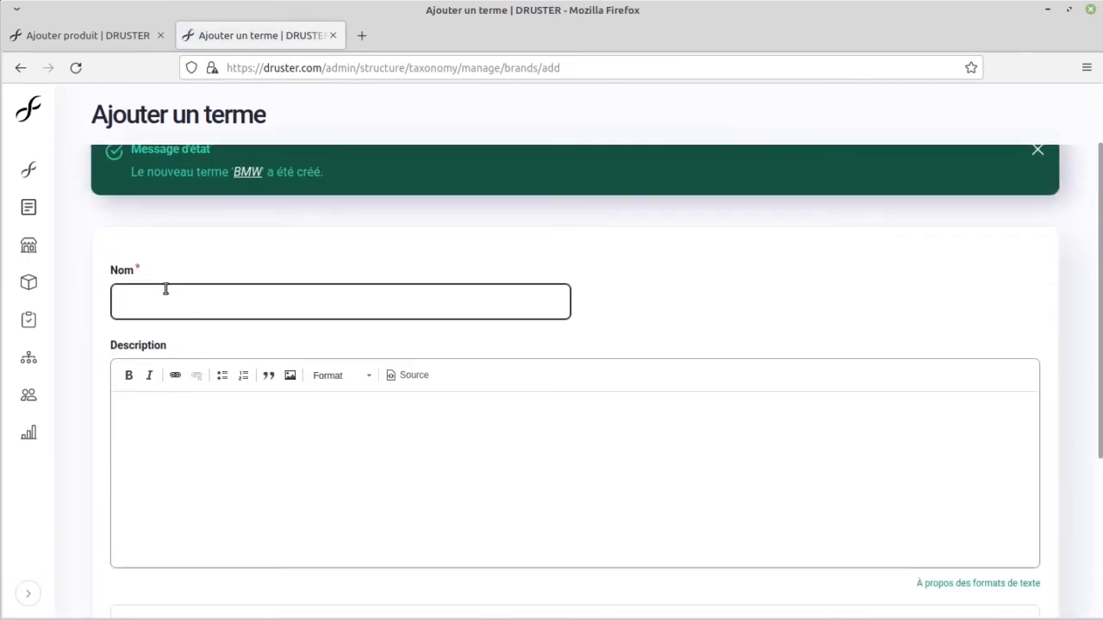
pyautogui.write('M4')
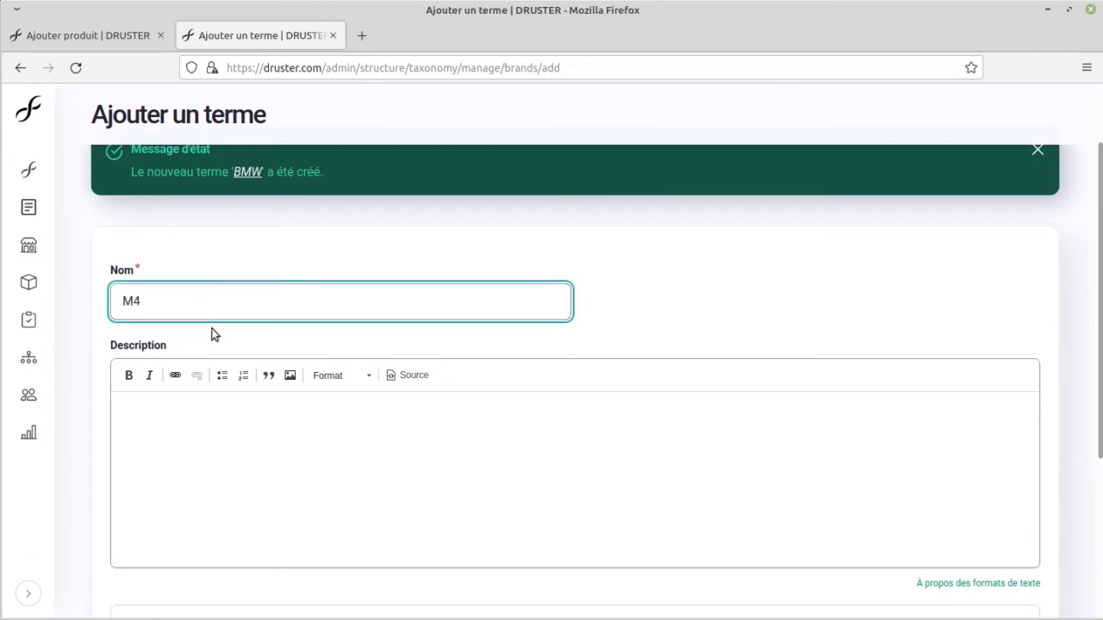
pyautogui.scroll(-5, 208, 324)
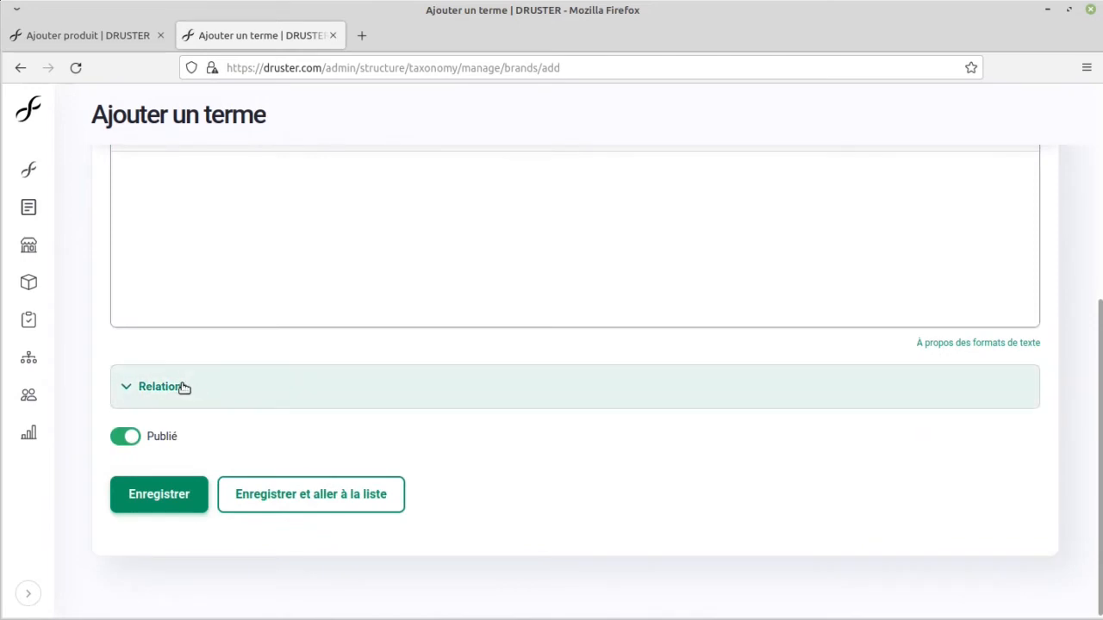
pyautogui.click(182, 387)
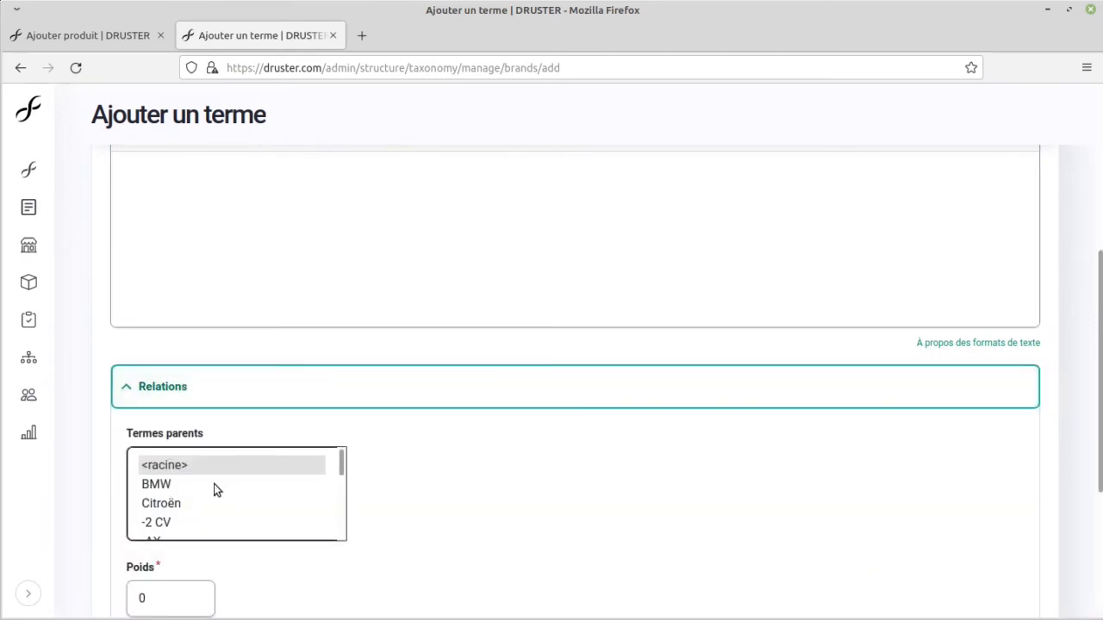
pyautogui.click(168, 486)
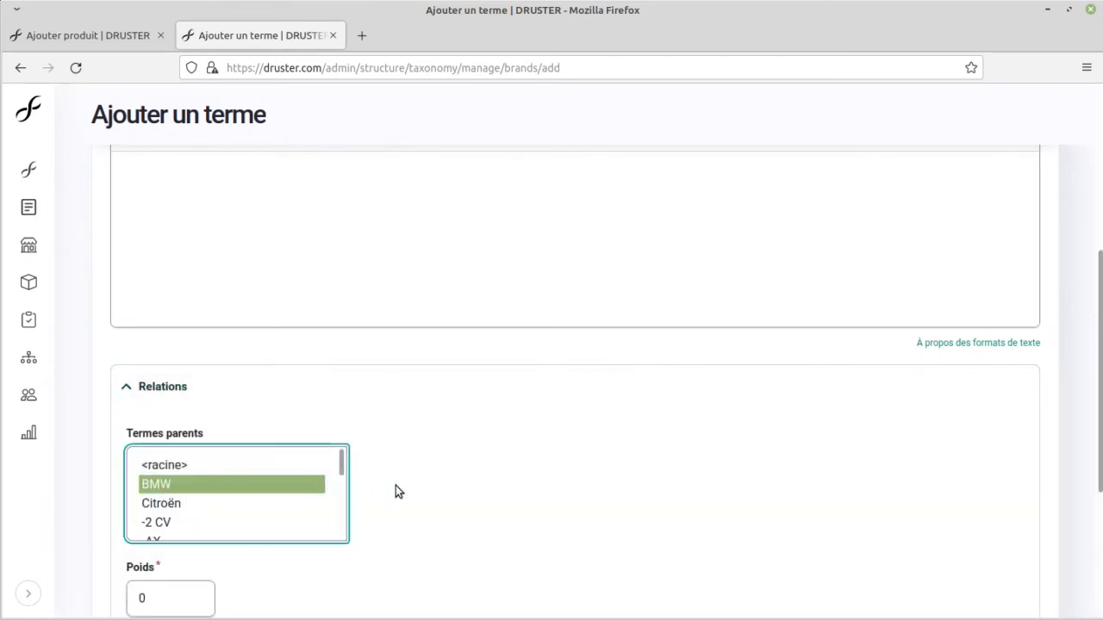
pyautogui.scroll(-3, 396, 489)
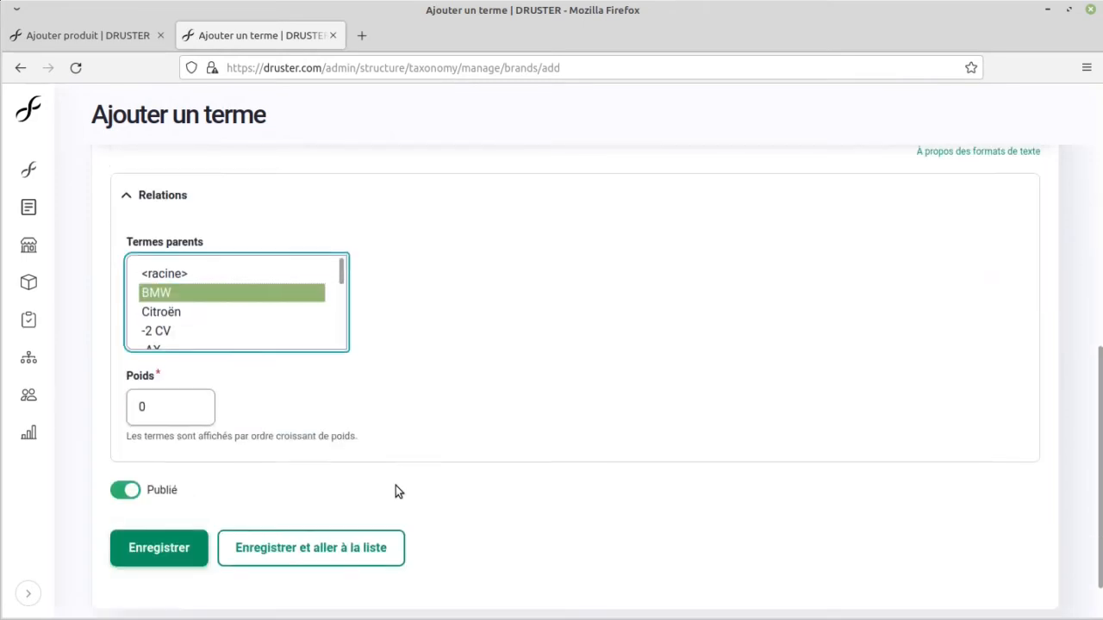
pyautogui.click(136, 498)
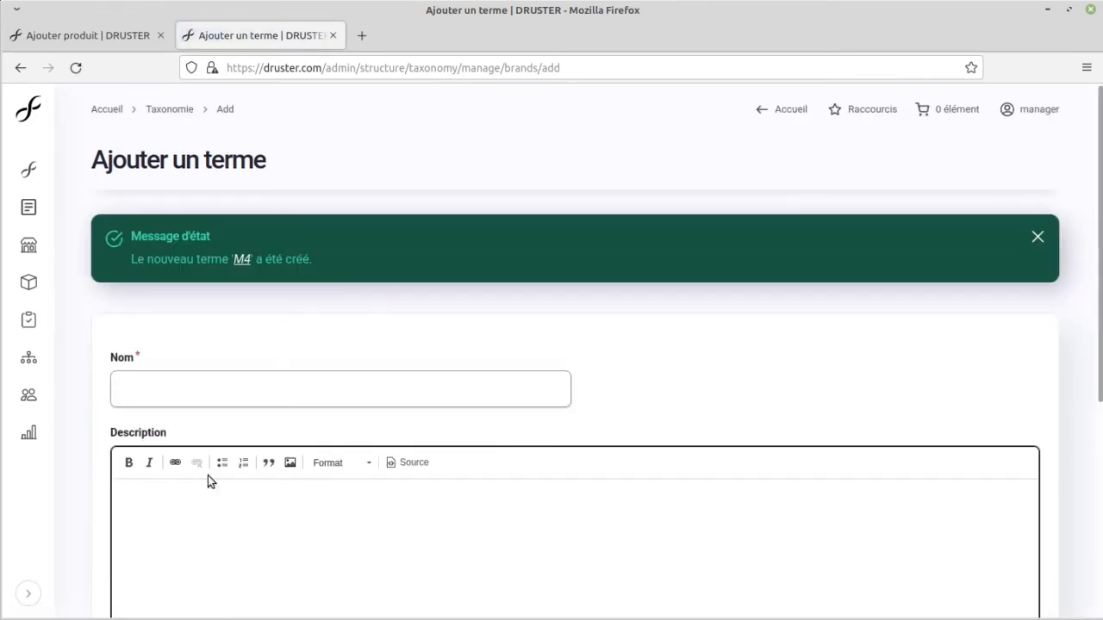
# Step: Open the Brands taxonomy overview and look through the brands and the models grouped under them
pyautogui.moveTo(28, 358)
pyautogui.click(149, 224)
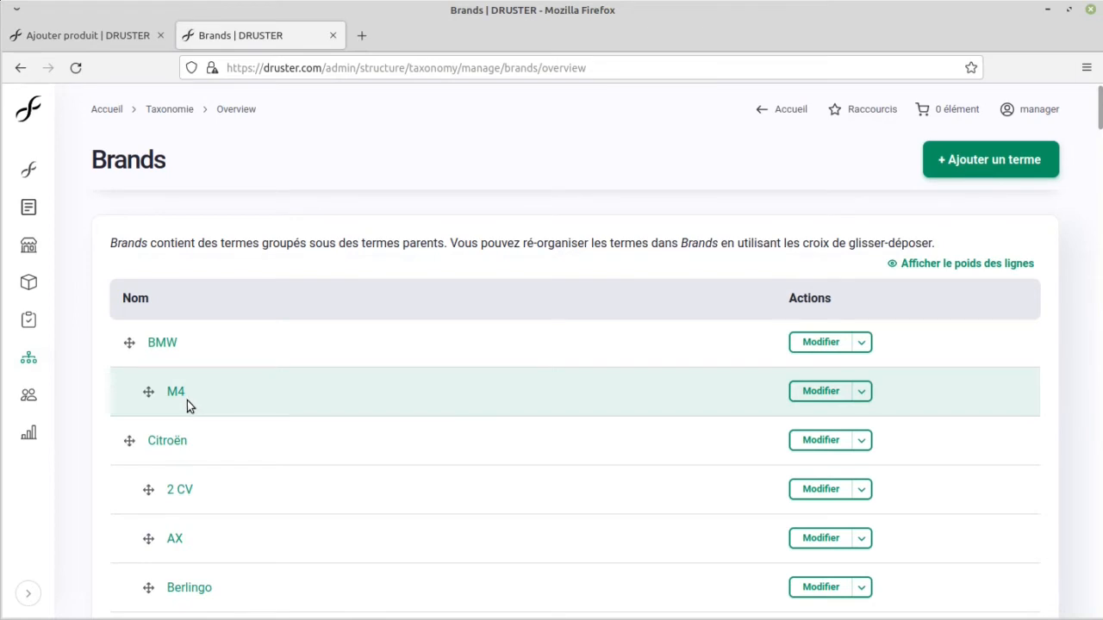
pyautogui.scroll(-3, 187, 399)
pyautogui.scroll(-5, 181, 325)
pyautogui.scroll(-15, 180, 323)
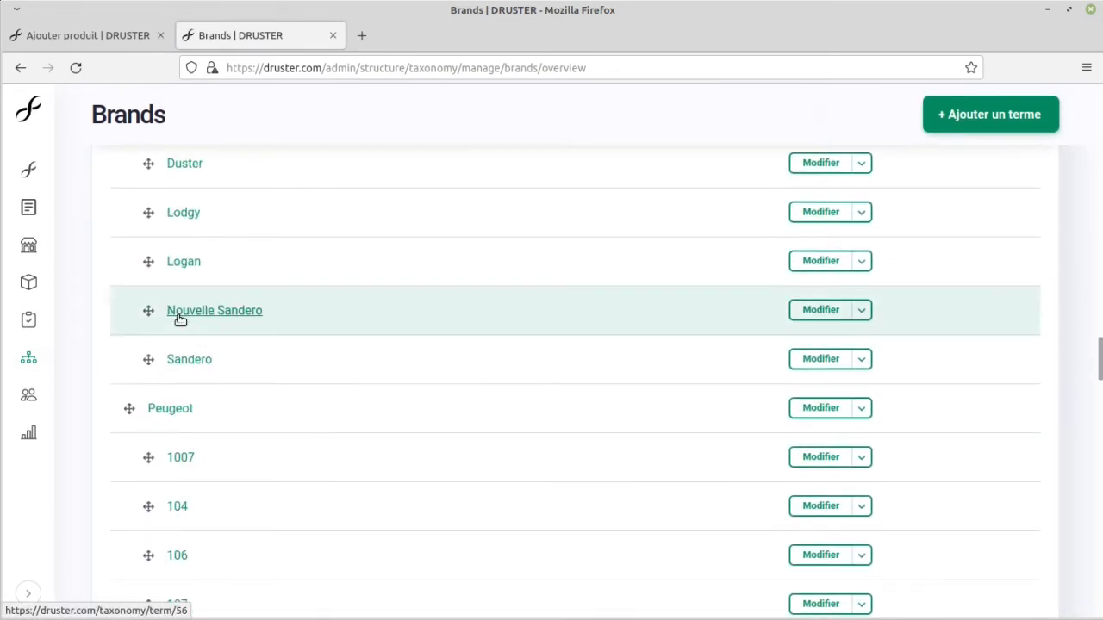
pyautogui.scroll(10, 196, 376)
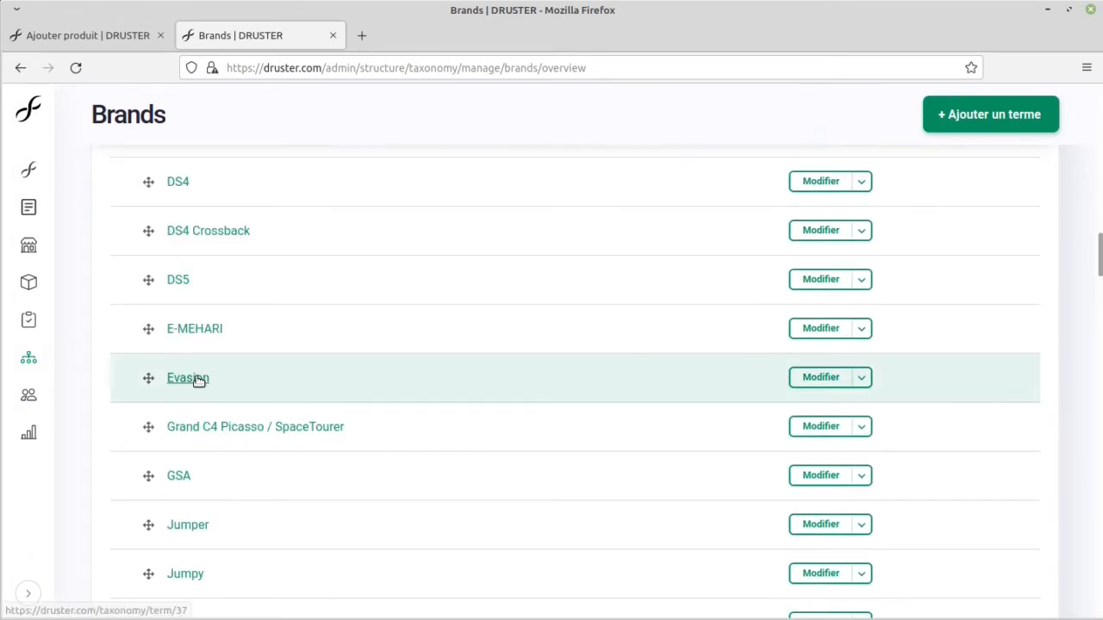
pyautogui.scroll(12, 197, 379)
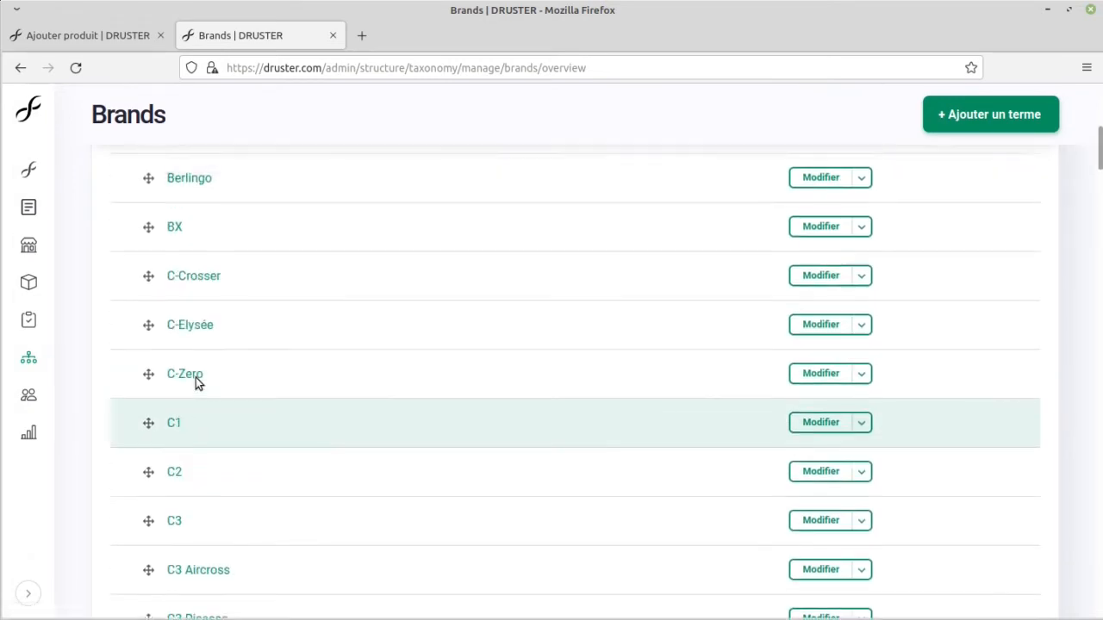
pyautogui.scroll(5, 196, 380)
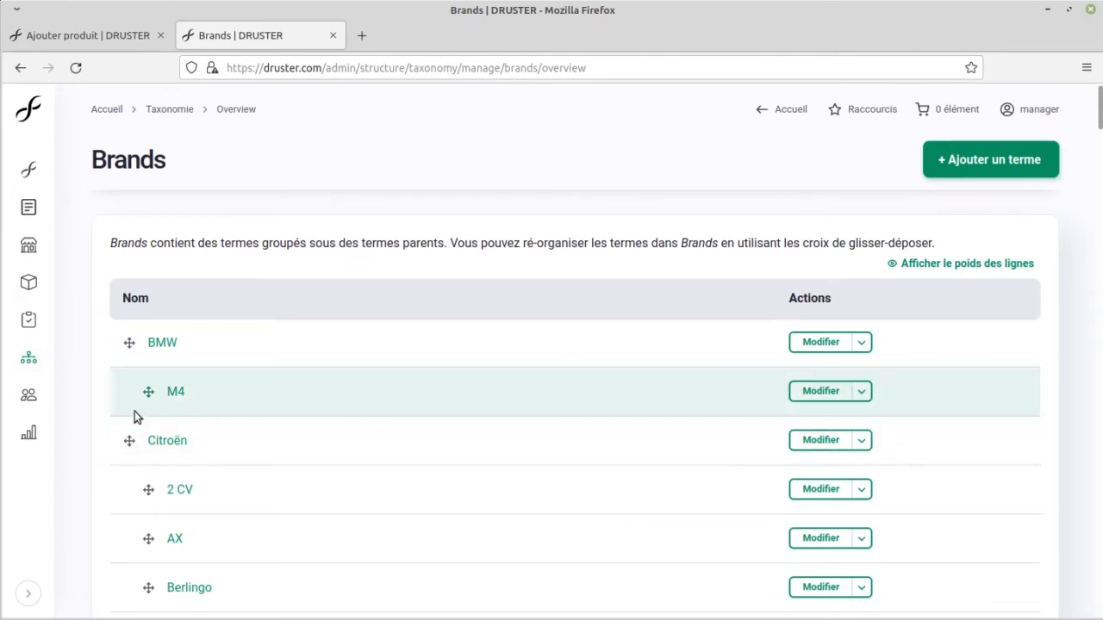
# Step: Try moving the M4 term out to the top level of Brands, and nest it back under BMW without saving
pyautogui.moveTo(150, 391); pyautogui.dragTo(130, 394)
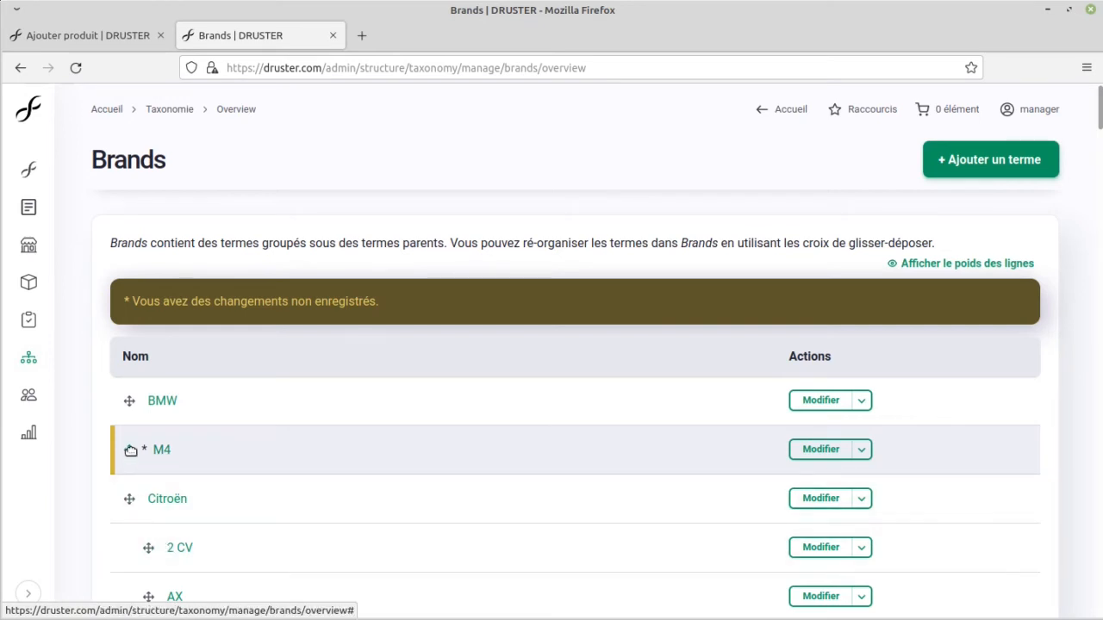
pyautogui.moveTo(130, 449); pyautogui.dragTo(128, 449)
pyautogui.moveTo(128, 449); pyautogui.dragTo(144, 448)
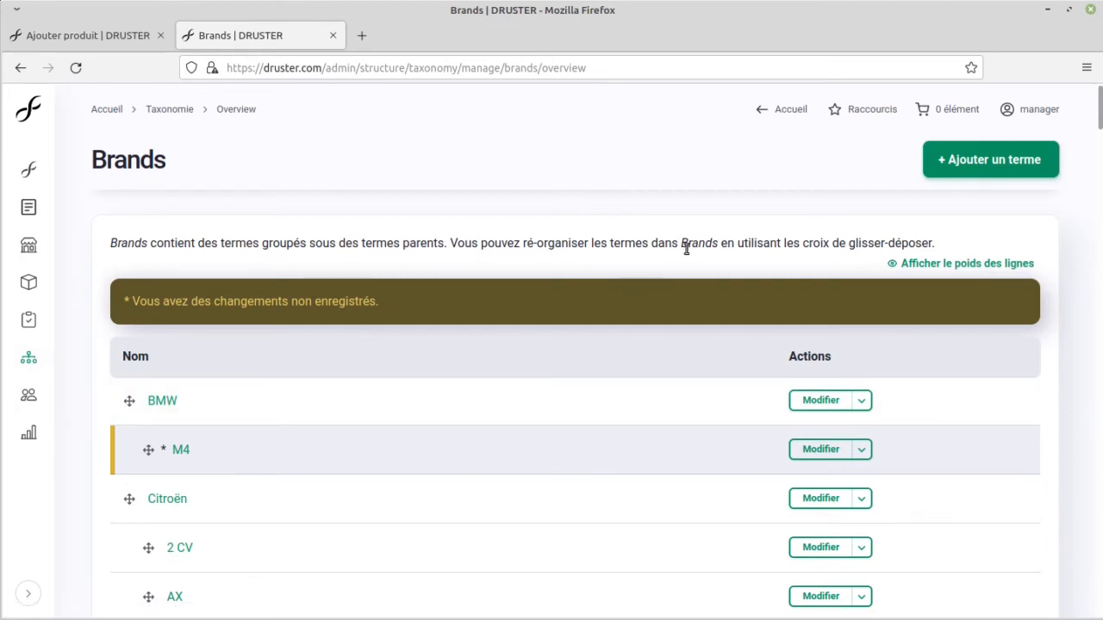
# Step: Return to the product form, reload it, and set the product's brand to BMW with model M4
pyautogui.click(89, 35)
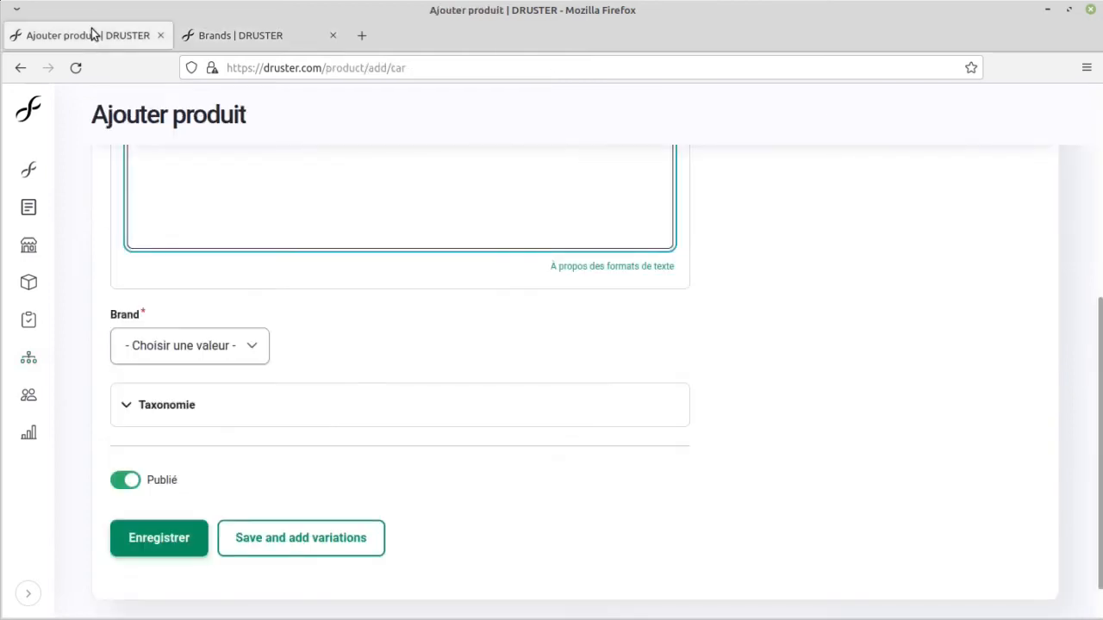
pyautogui.scroll(5, 293, 374)
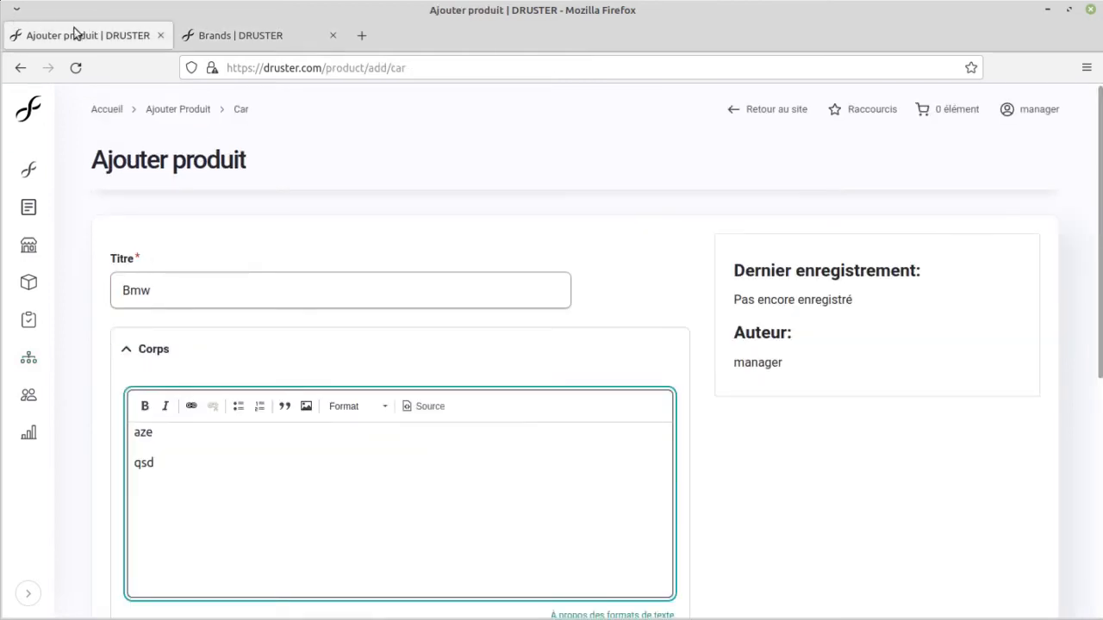
pyautogui.click(76, 66)
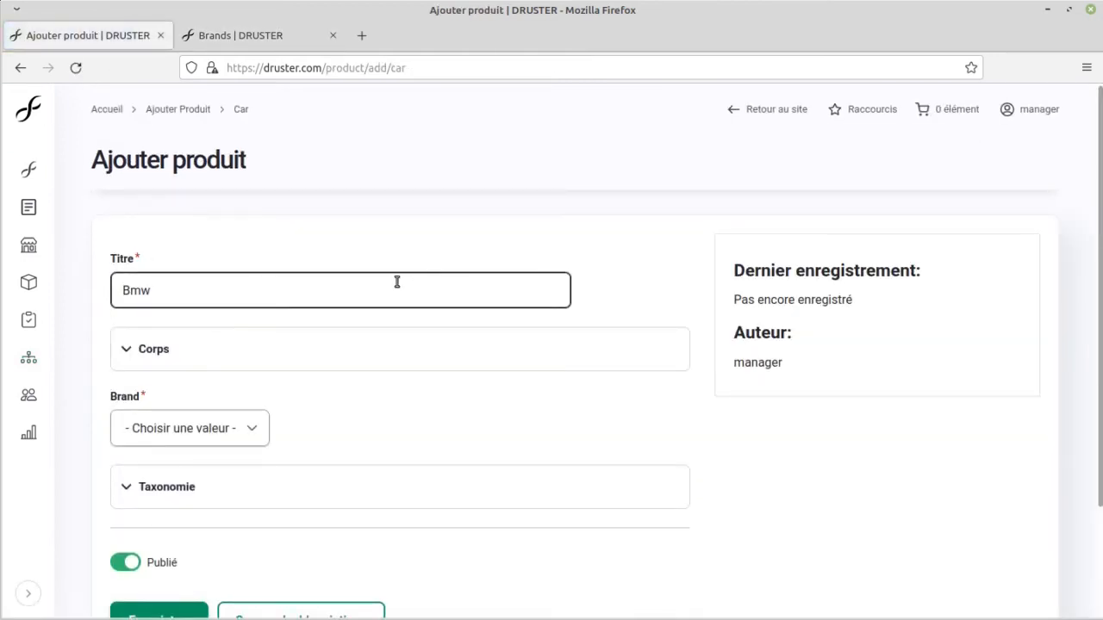
pyautogui.scroll(-3, 251, 263)
pyautogui.click(210, 301)
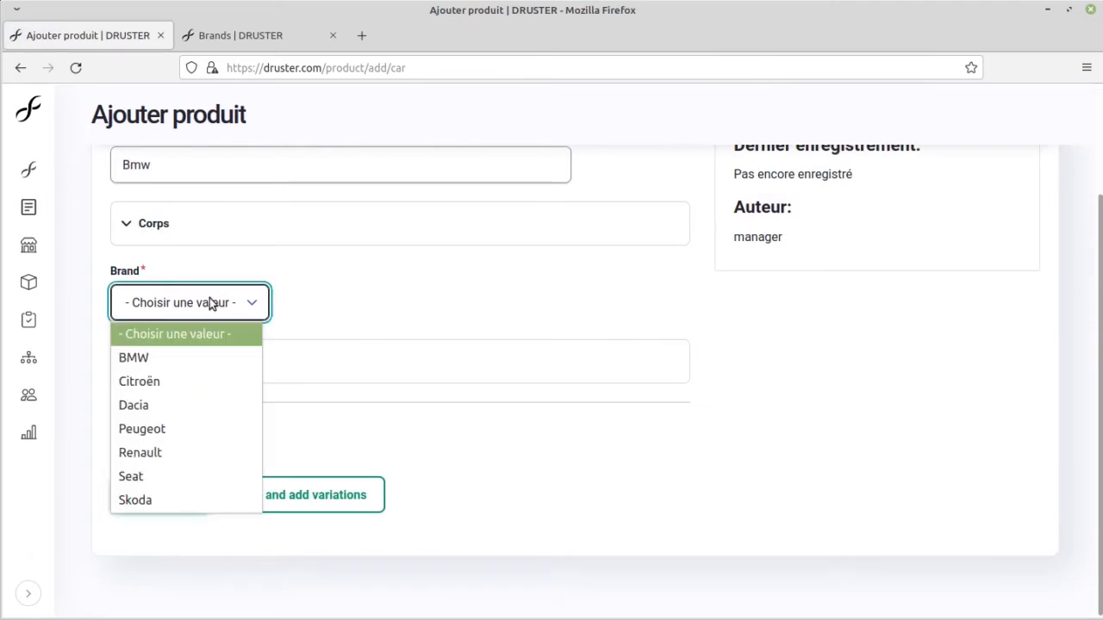
pyautogui.click(144, 359)
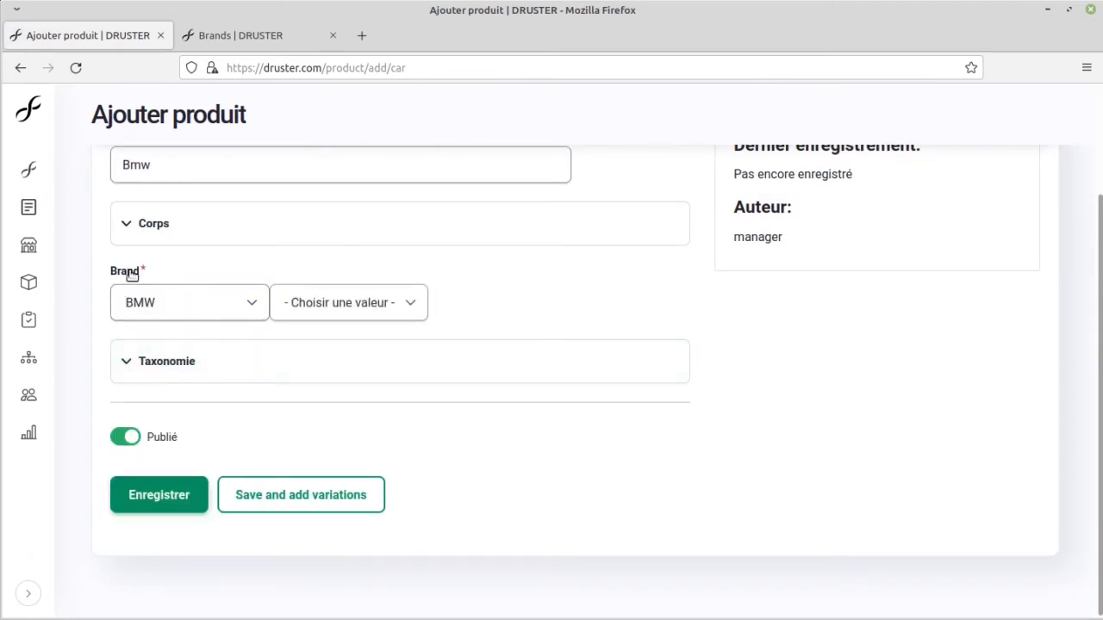
pyautogui.click(401, 306)
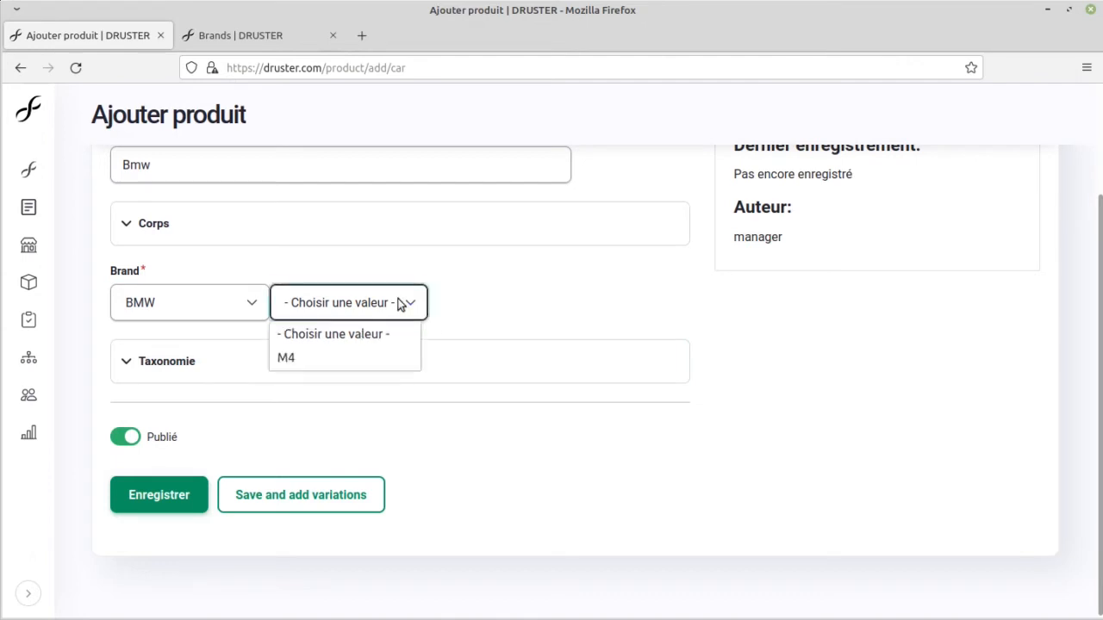
pyautogui.click(298, 361)
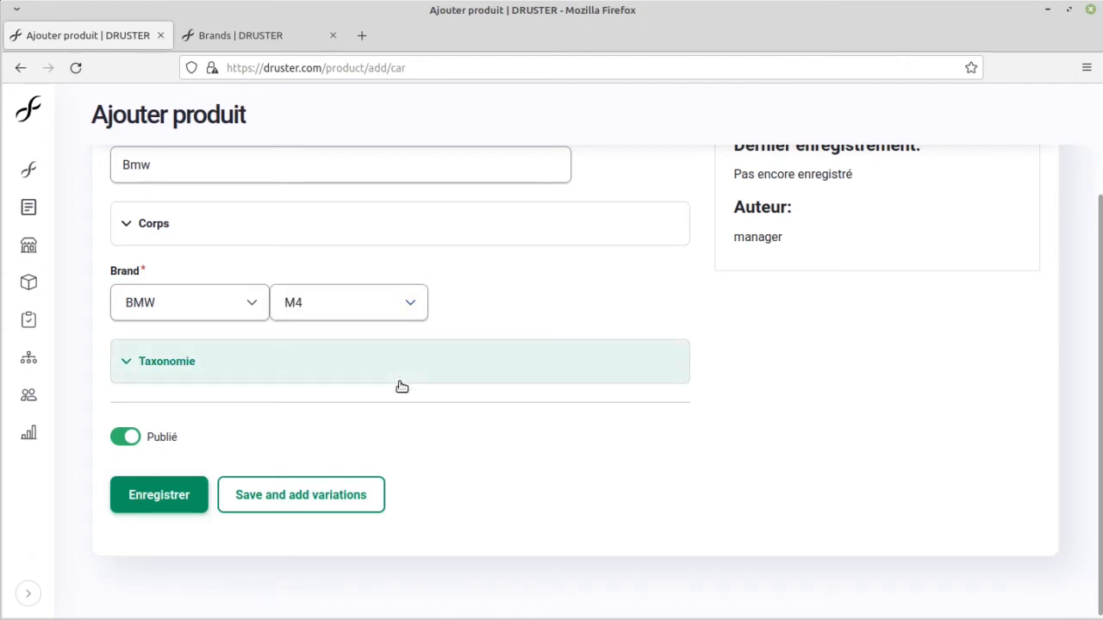
# Step: Expand the product's body section and enter three short paragraphs of placeholder text beginning with "qsd qsd"
pyautogui.scroll(3, 373, 392)
pyautogui.click(231, 366)
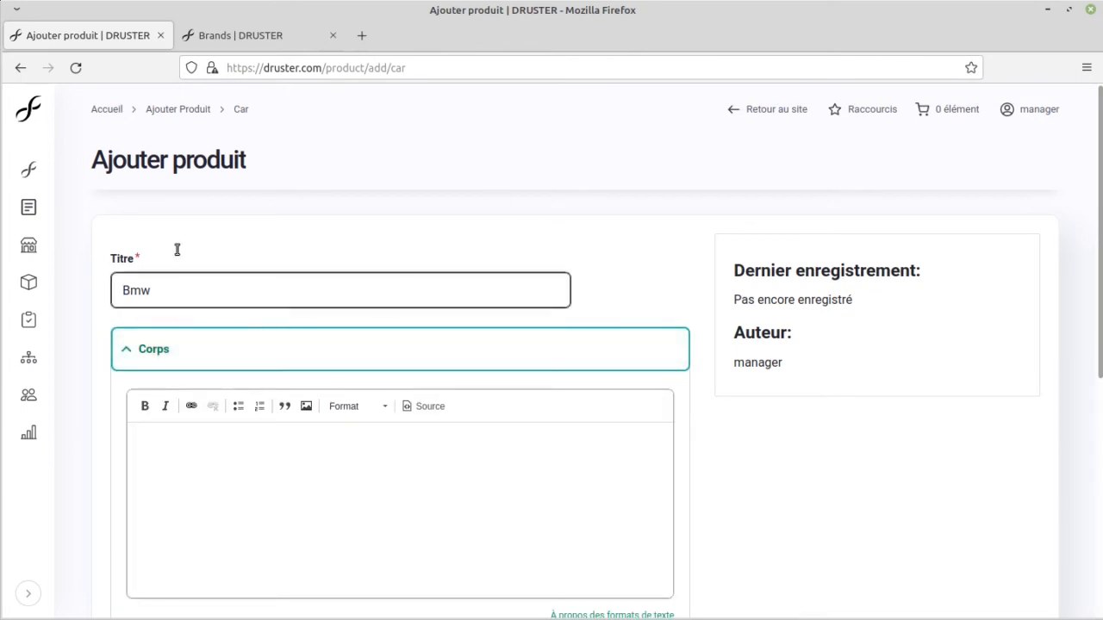
pyautogui.scroll(-3, 388, 315)
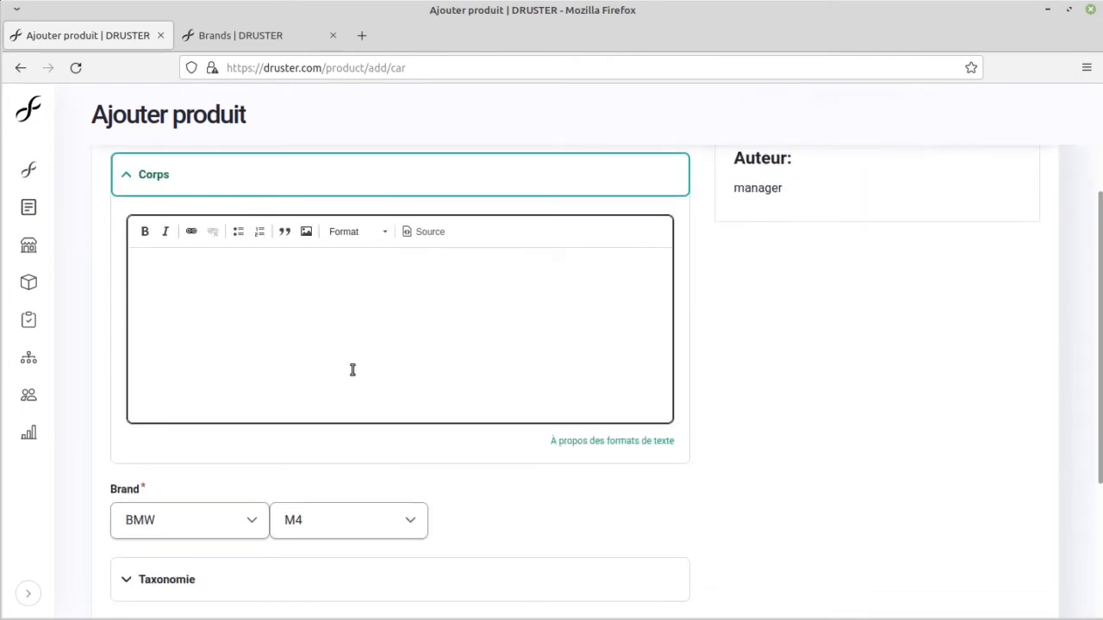
pyautogui.scroll(2, 341, 366)
pyautogui.click(262, 374)
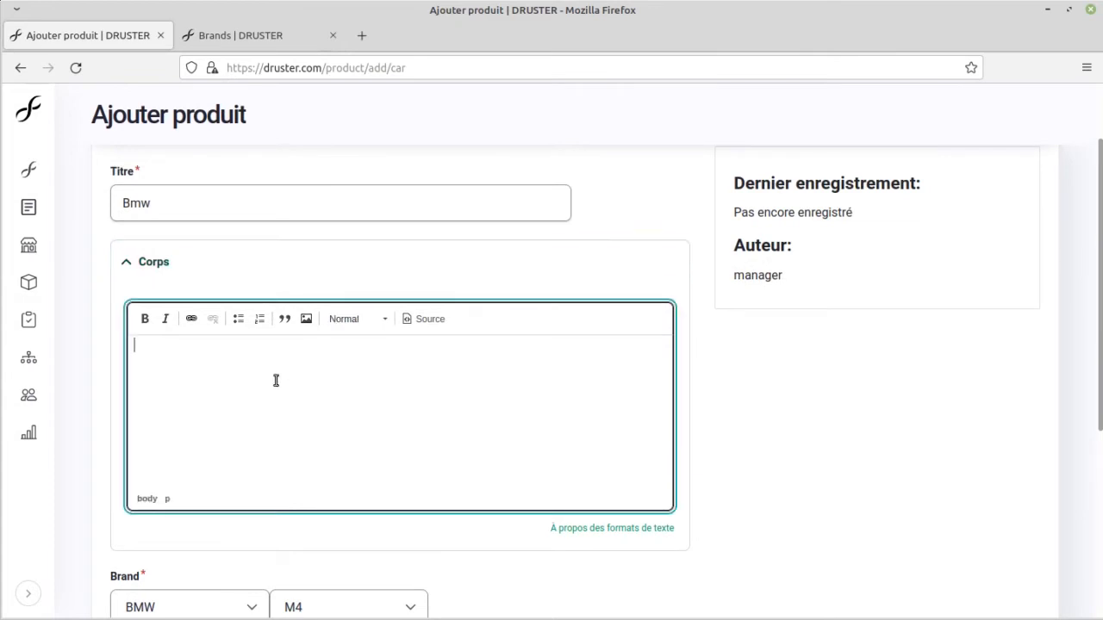
pyautogui.scroll(-4, 305, 379)
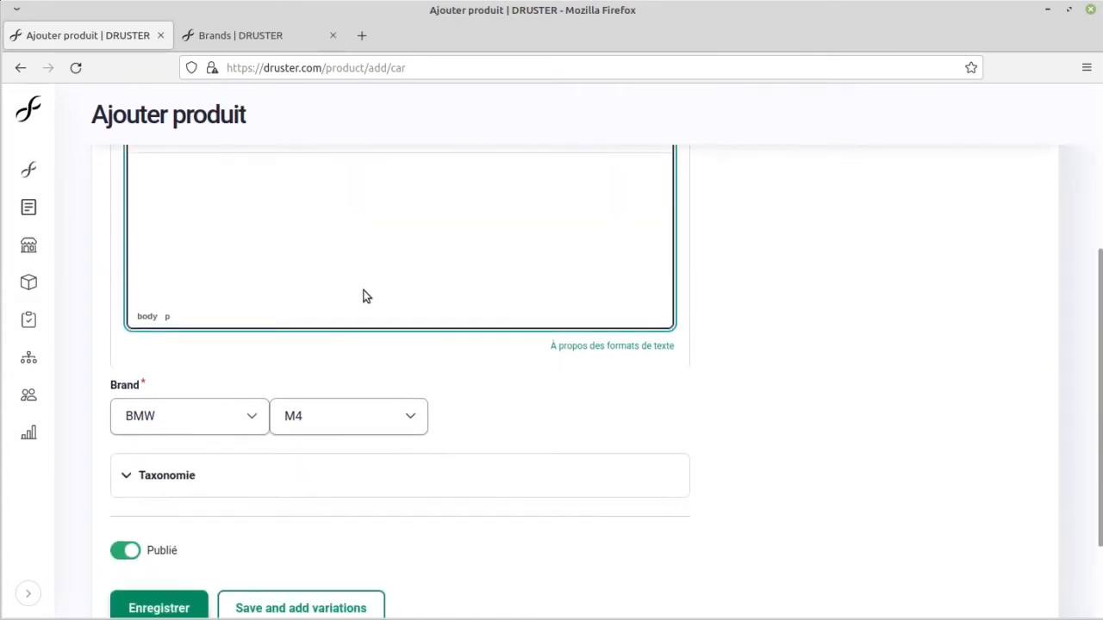
pyautogui.scroll(5, 344, 463)
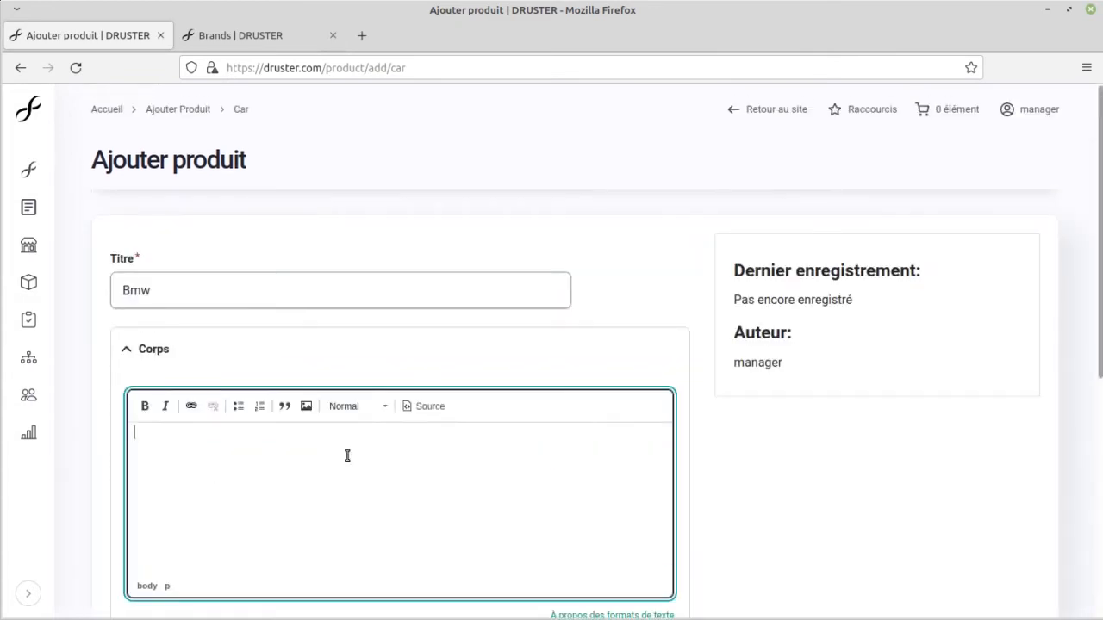
pyautogui.write('qsd qsd')
pyautogui.press('Return')
pyautogui.write('qsd qs')
pyautogui.press('Return')
pyautogui.write('d')
pyautogui.scroll(-5, 387, 389)
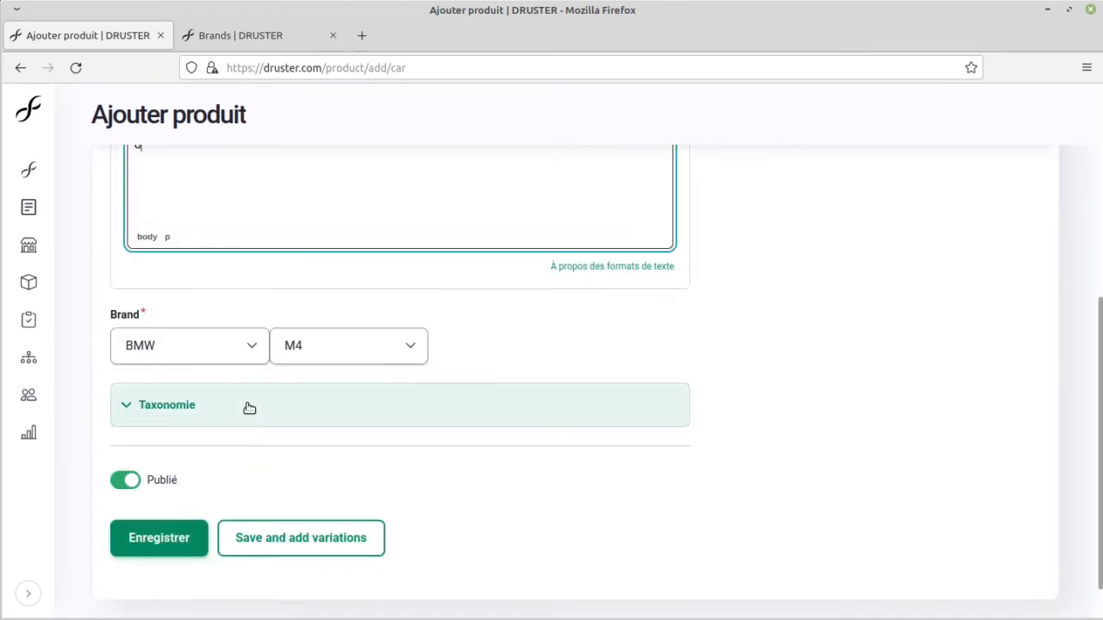
# Step: Expand the product's taxonomy section, keep the category Voiture neuve, and assign the special category Toutes options
pyautogui.moveTo(168, 416); pyautogui.dragTo(286, 413)
pyautogui.scroll(-3, 286, 414)
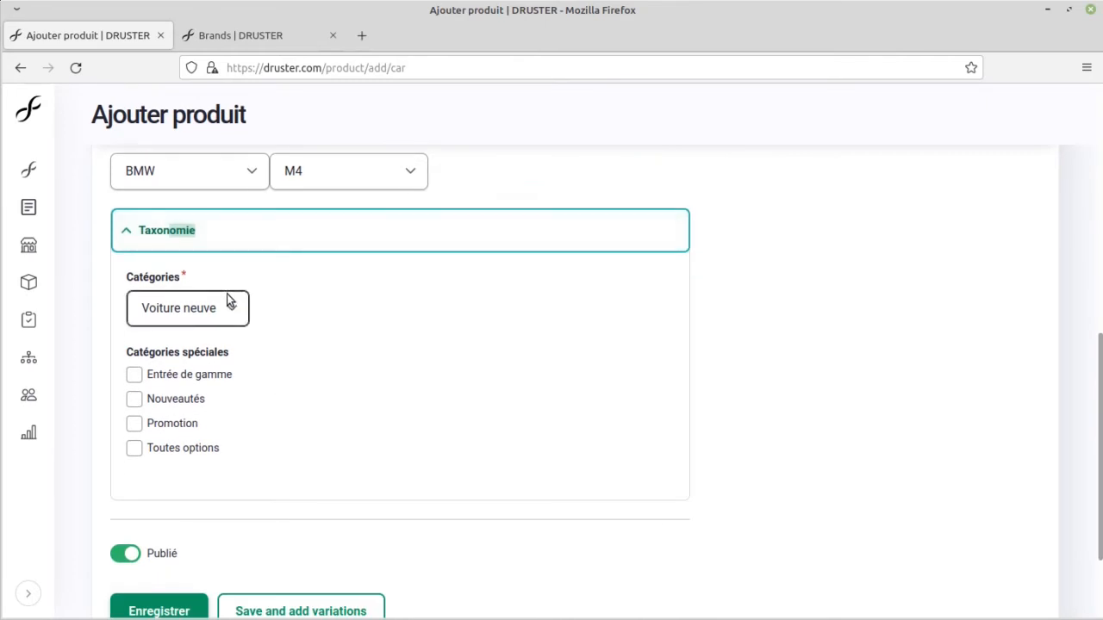
pyautogui.click(220, 312)
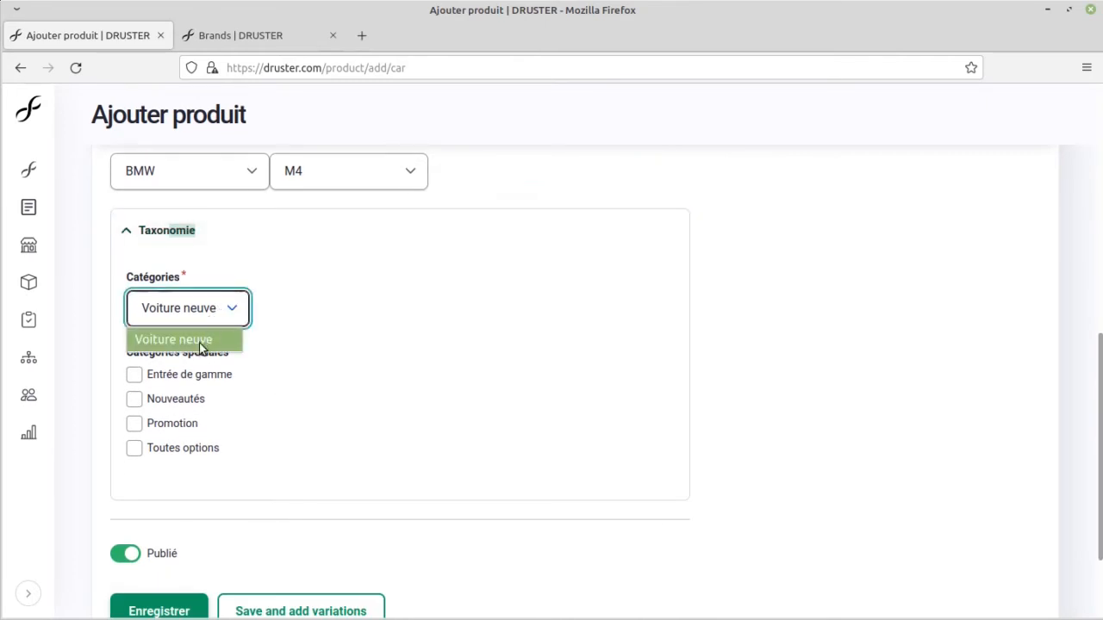
pyautogui.click(237, 310)
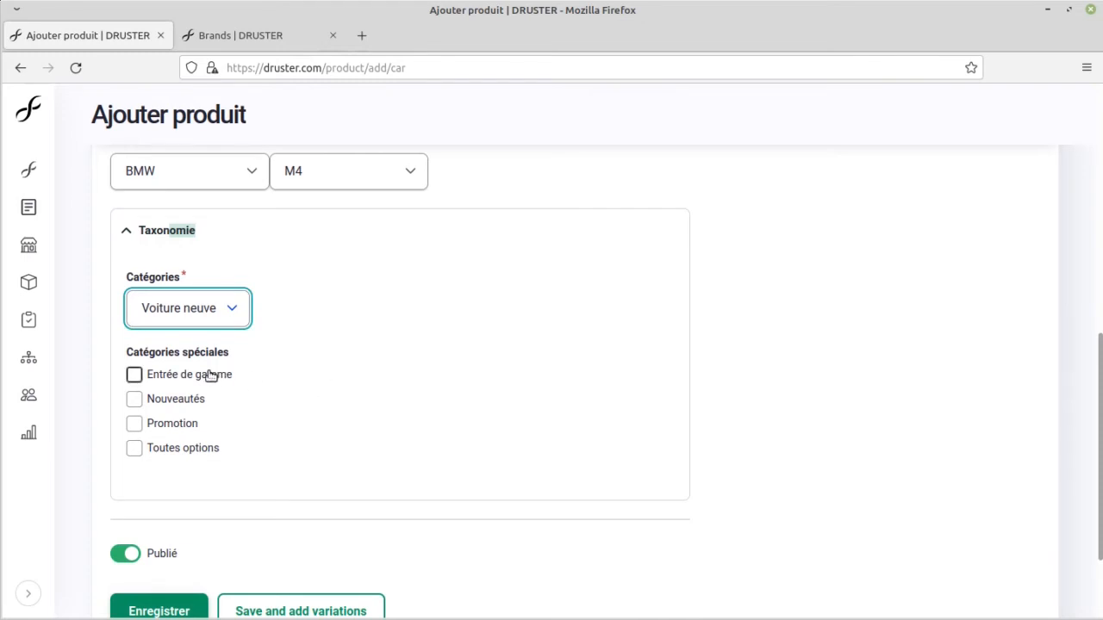
pyautogui.click(170, 450)
pyautogui.scroll(-3, 374, 344)
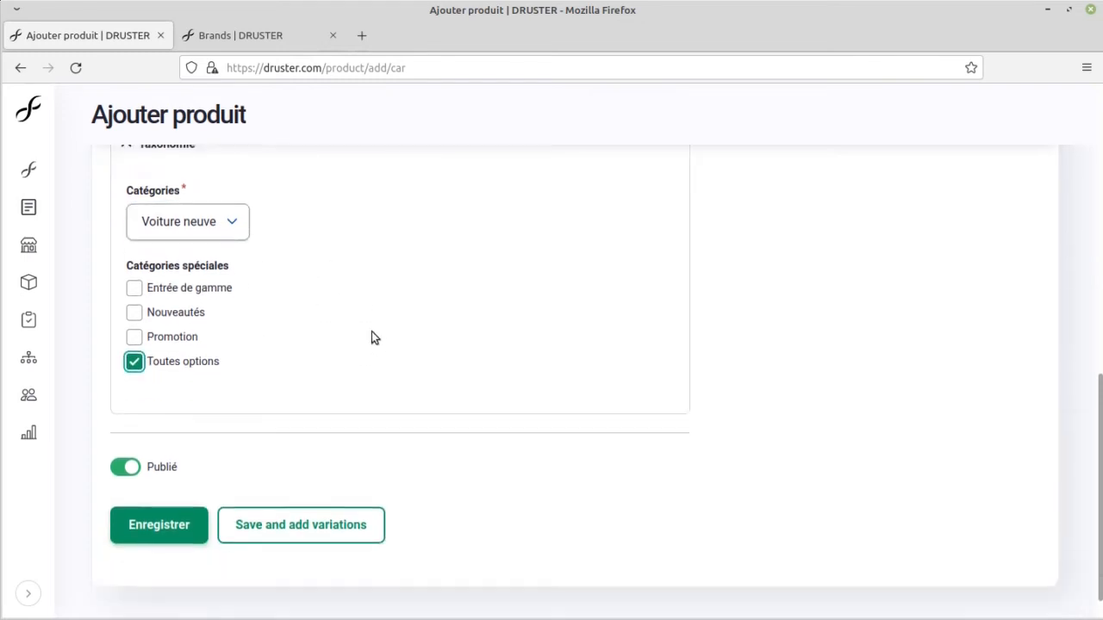
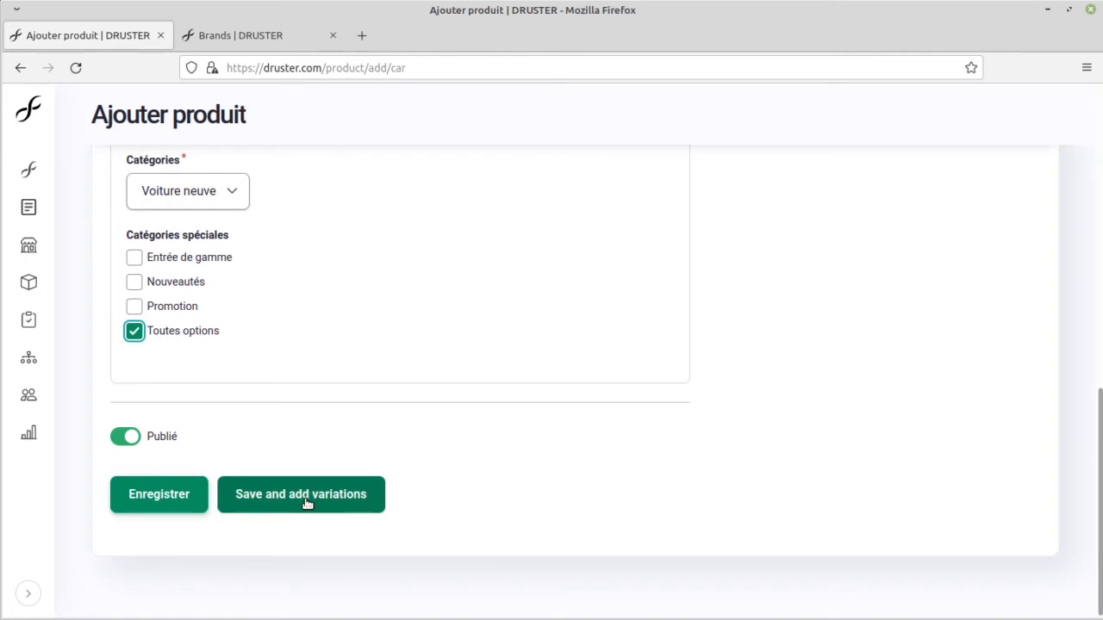
# Step: Review the new Bmw product form, save it and continue to its variations, and close the Brands tab
pyautogui.scroll(10, 709, 460)
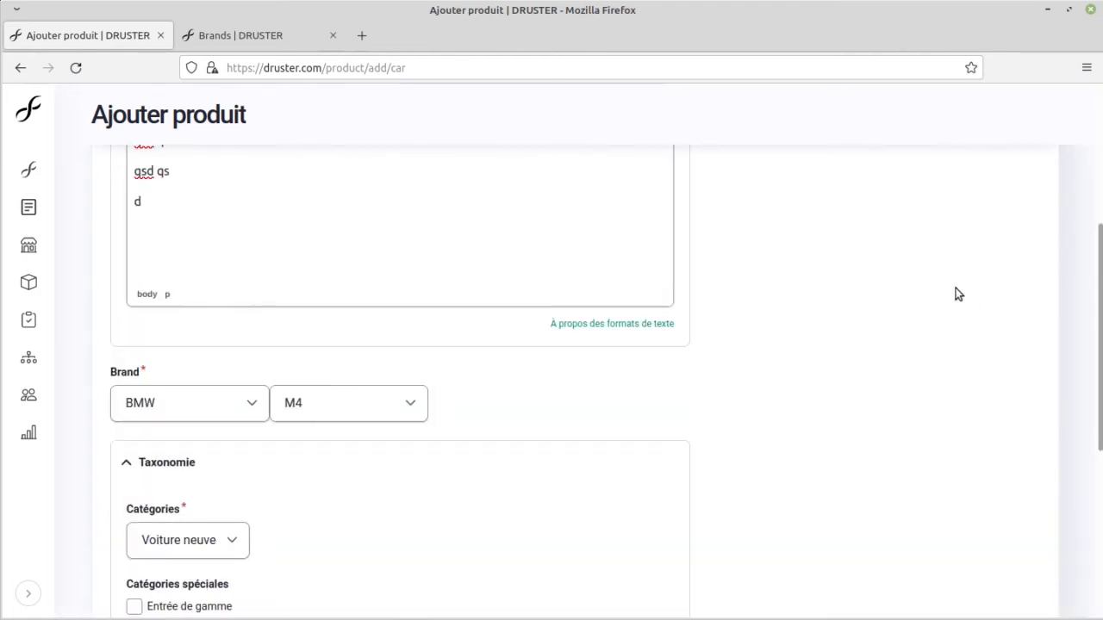
pyautogui.click(170, 276)
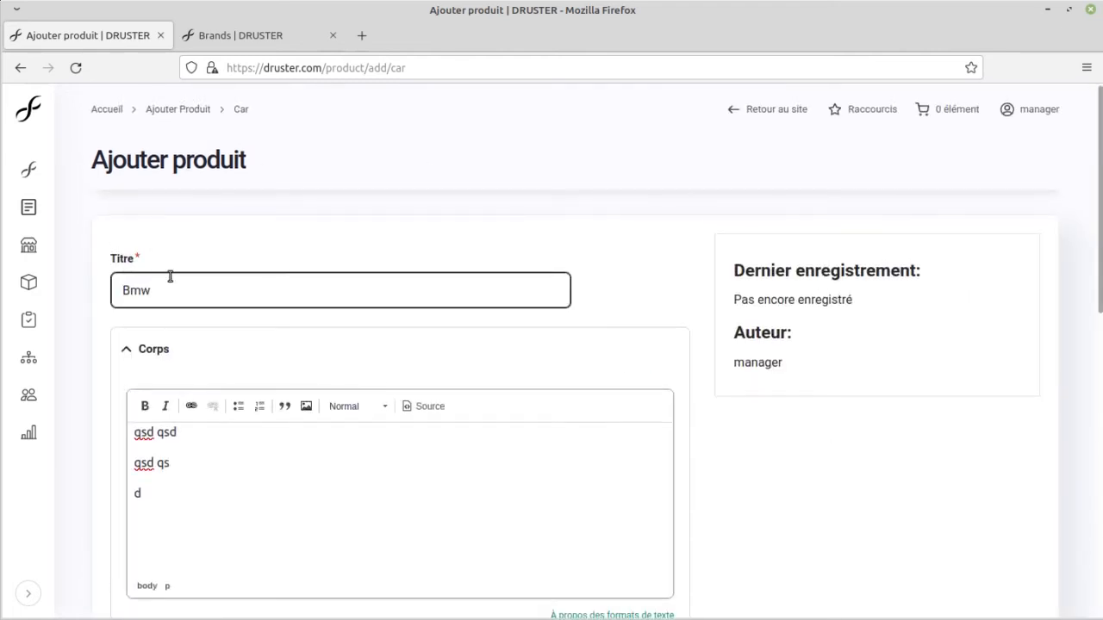
pyautogui.scroll(-5, 170, 276)
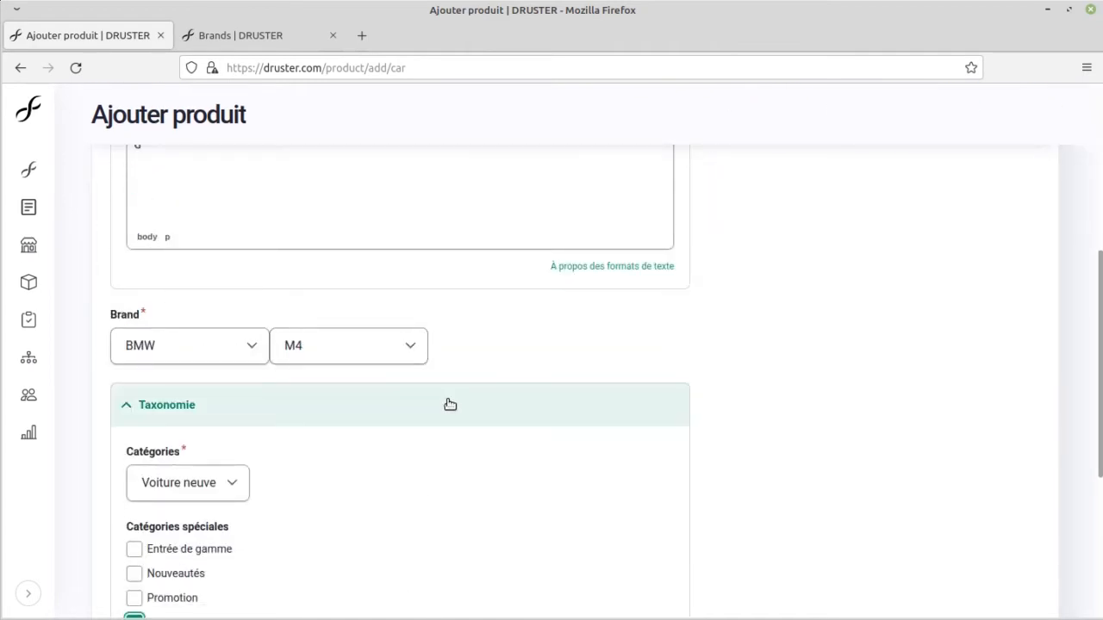
pyautogui.scroll(-4, 761, 318)
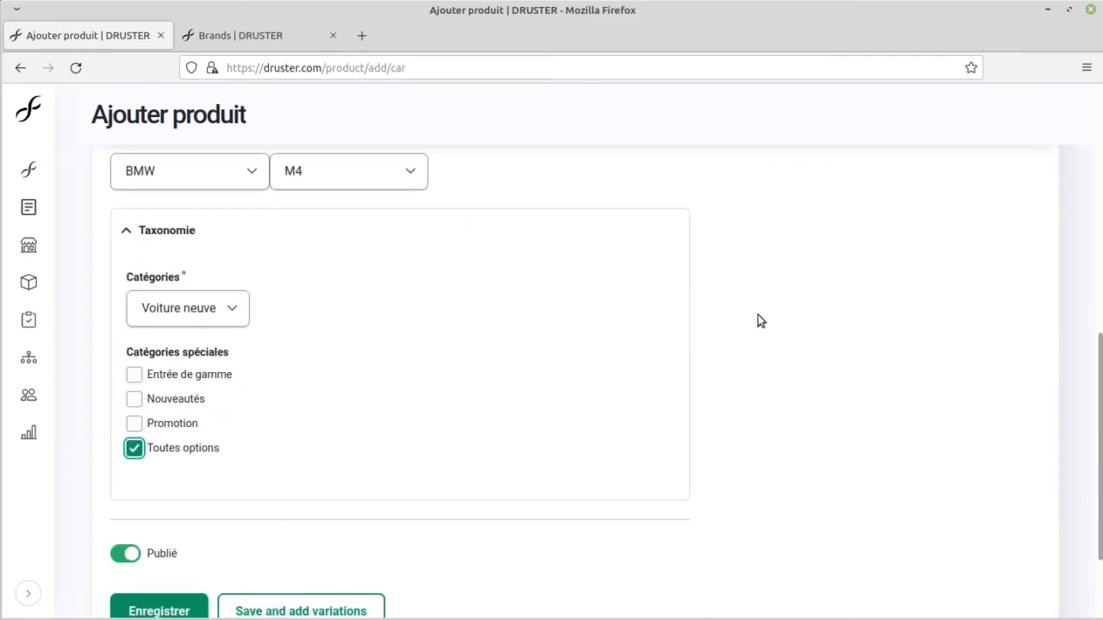
pyautogui.scroll(-3, 758, 321)
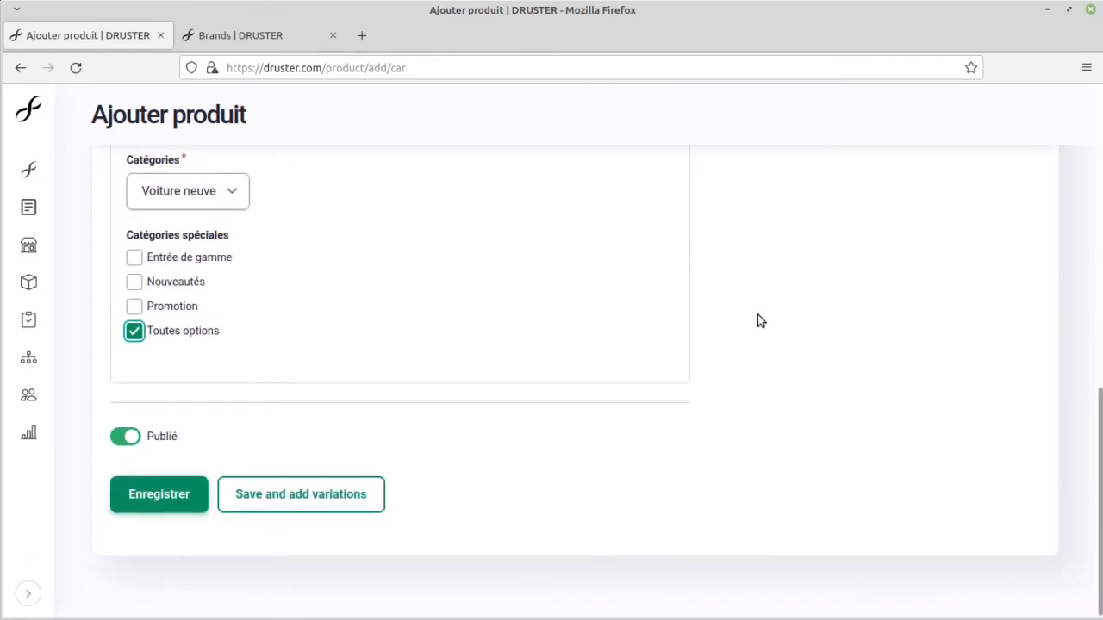
pyautogui.click(316, 506)
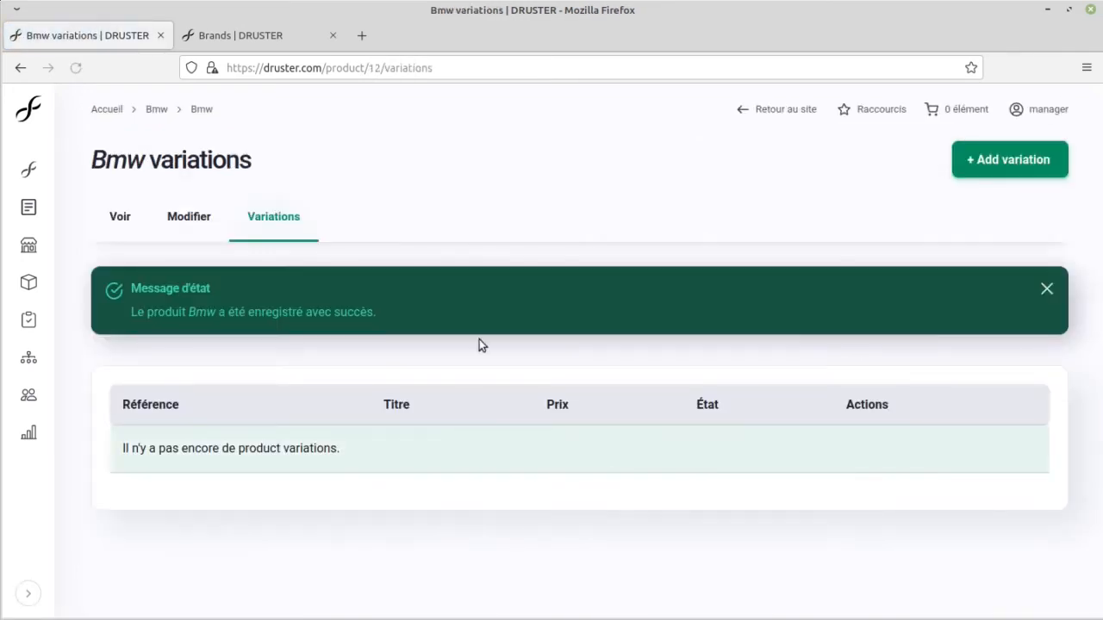
pyautogui.middleClick(297, 26)
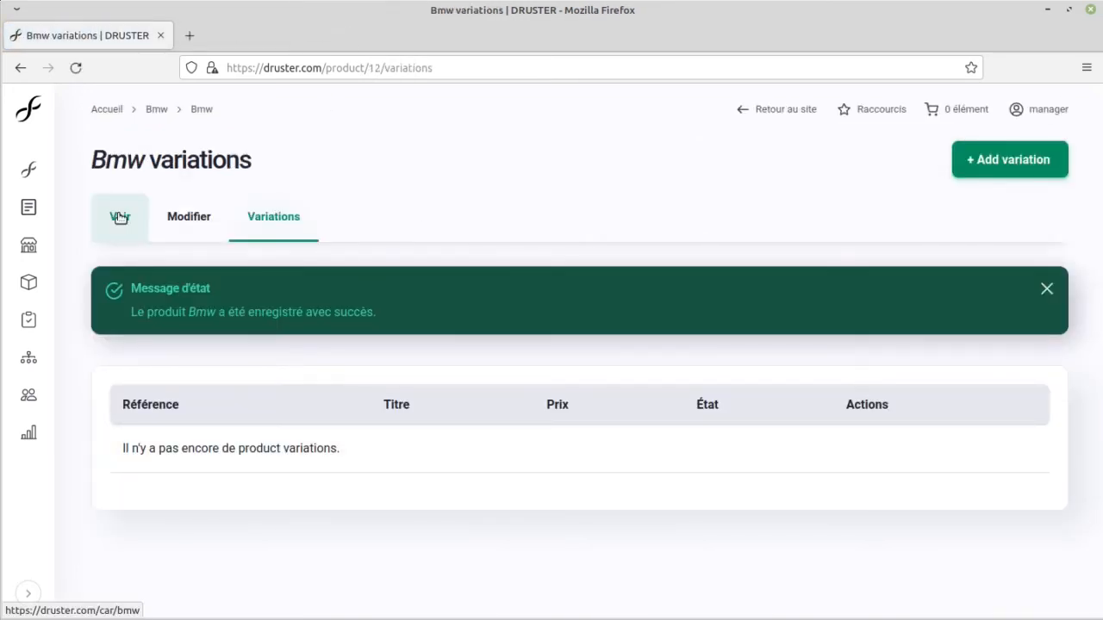
# Step: Check the saved Bmw product's edit form and public page, and return to its variations list
pyautogui.click(182, 225)
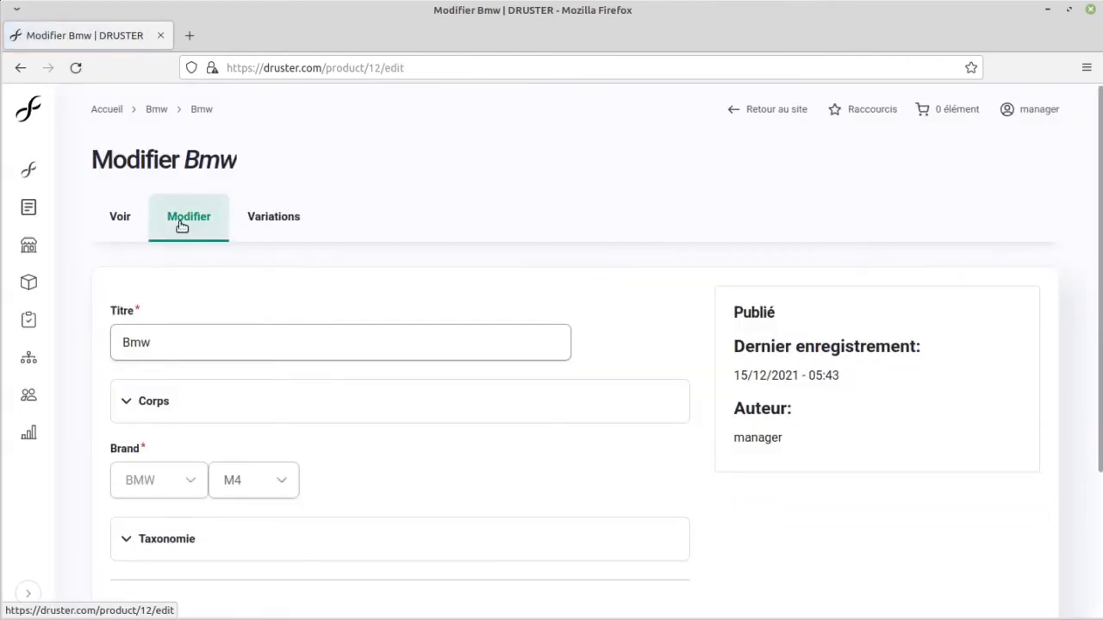
pyautogui.scroll(-3, 180, 229)
pyautogui.scroll(3, 178, 231)
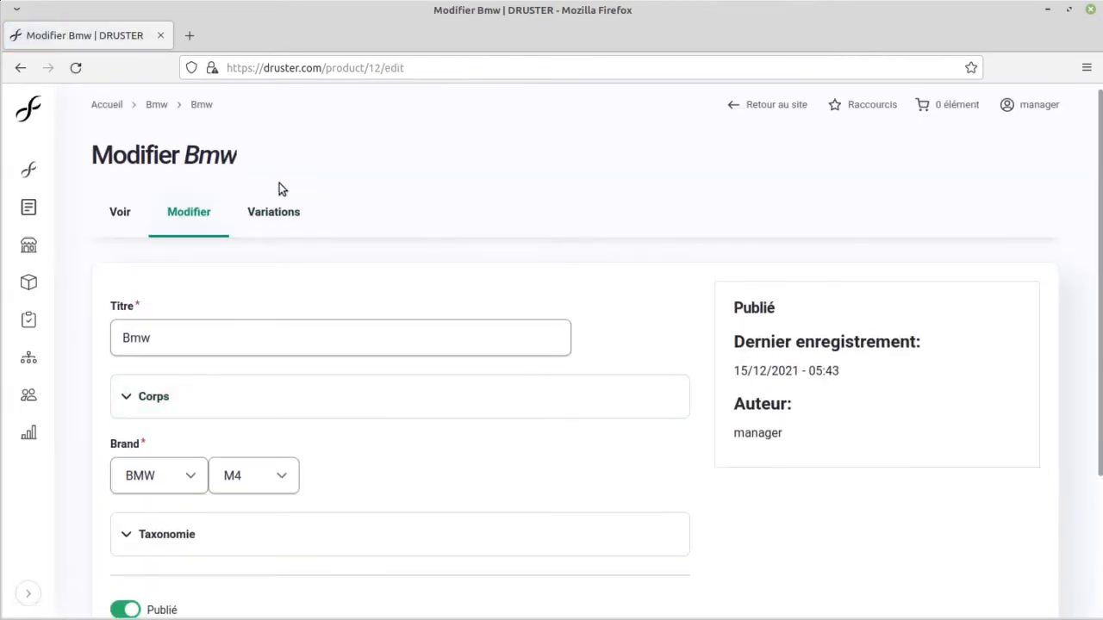
pyautogui.click(118, 209)
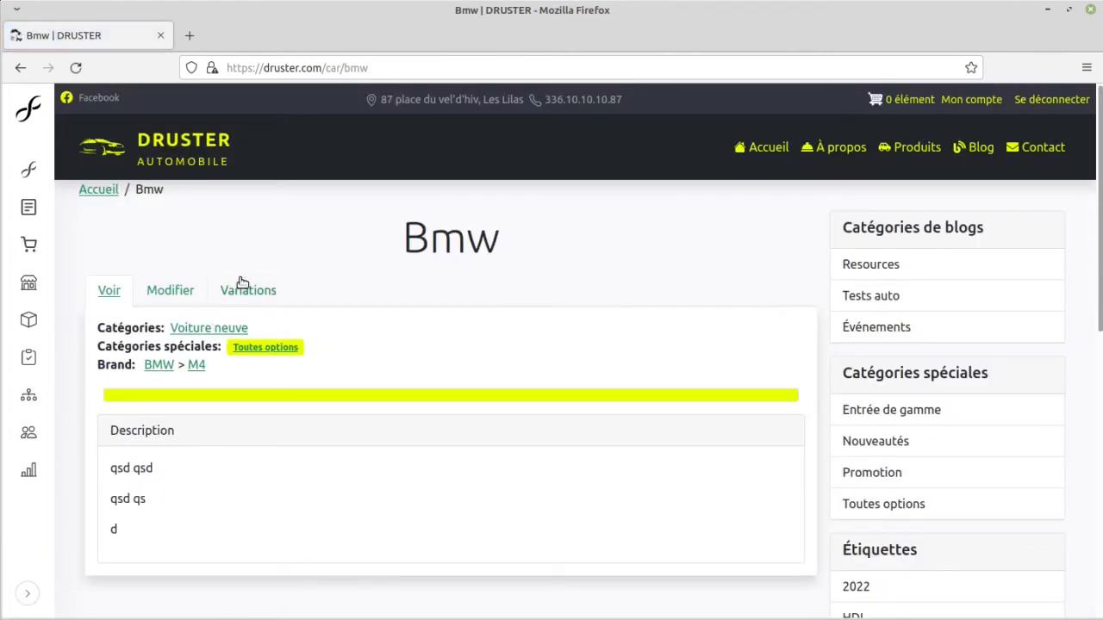
pyautogui.click(263, 294)
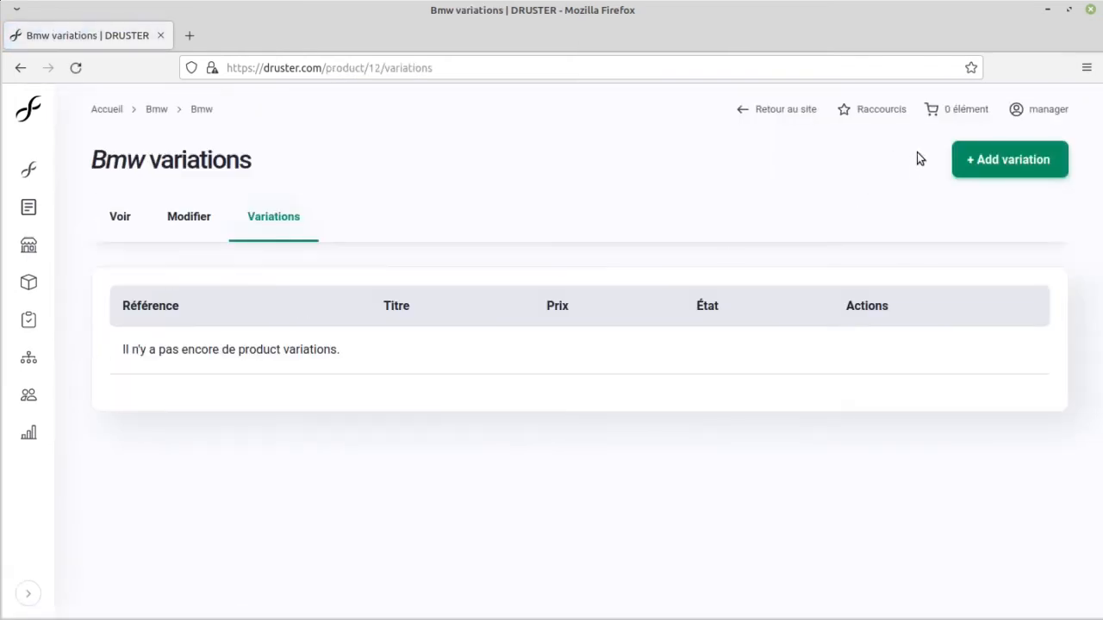
# Step: Start a new variation of the Bmw product with reference prod-087 and a price of 100000 EUR
pyautogui.click(977, 160)
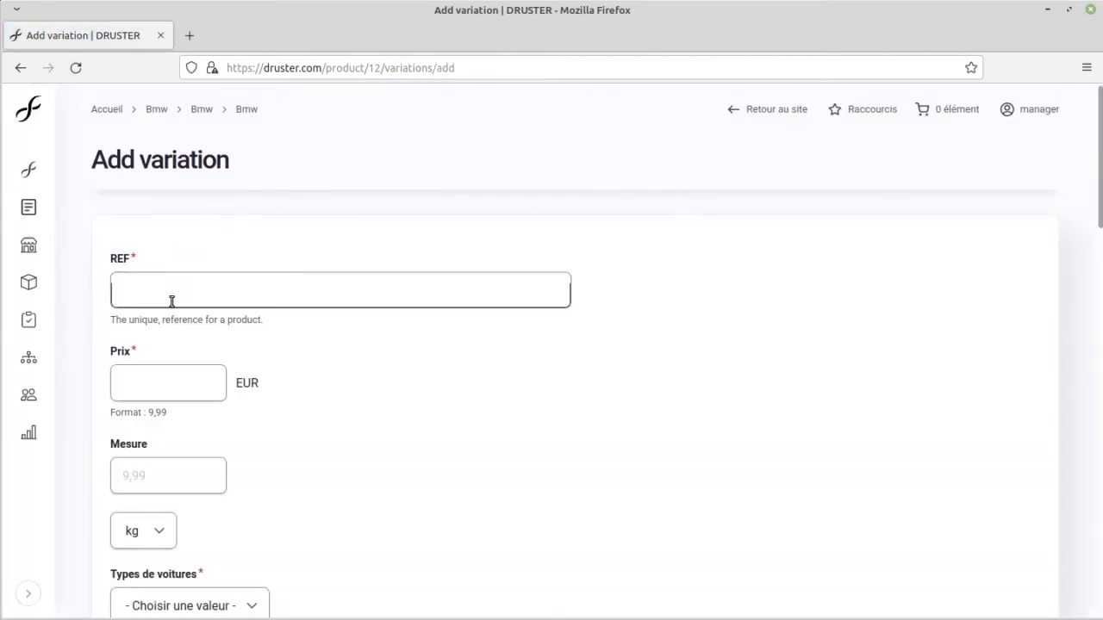
pyautogui.click(172, 301)
pyautogui.moveTo(41, 257)
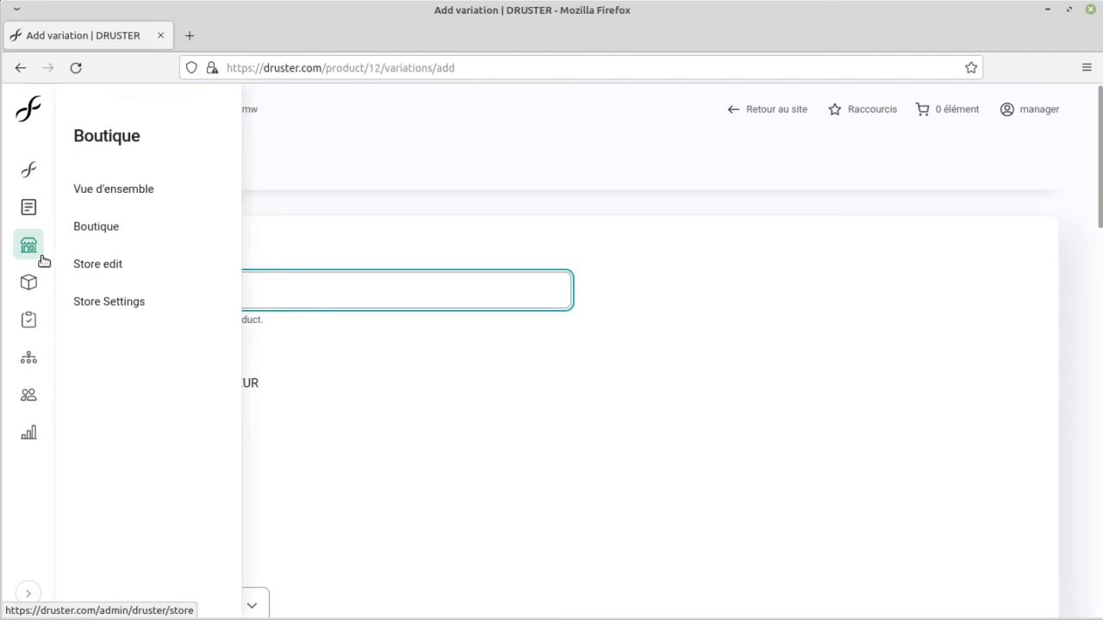
pyautogui.write('prod-087')
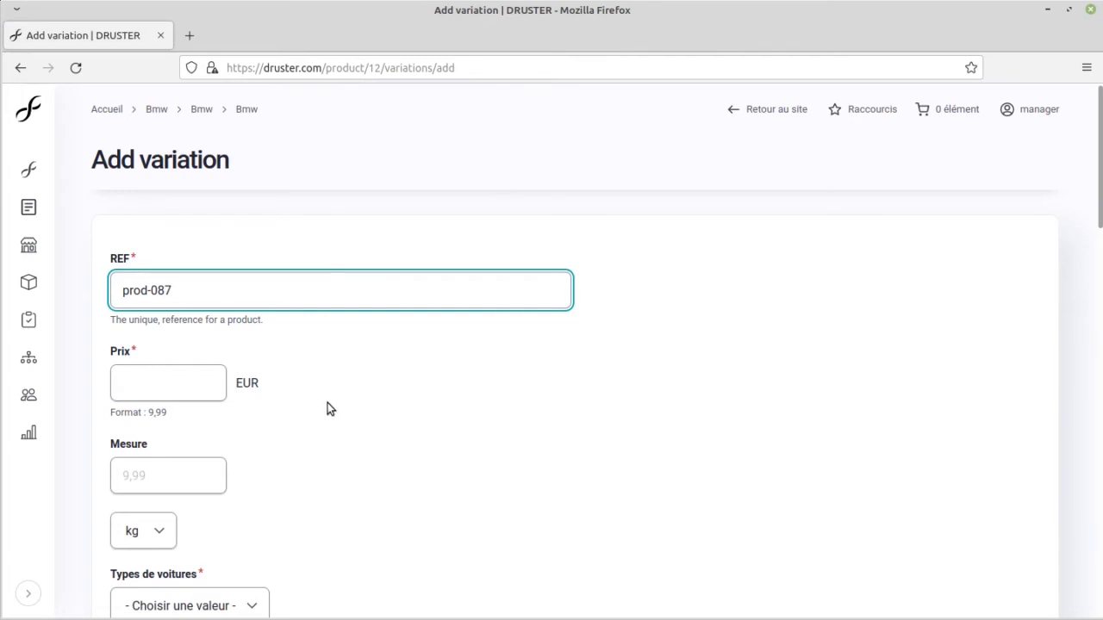
pyautogui.click(182, 376)
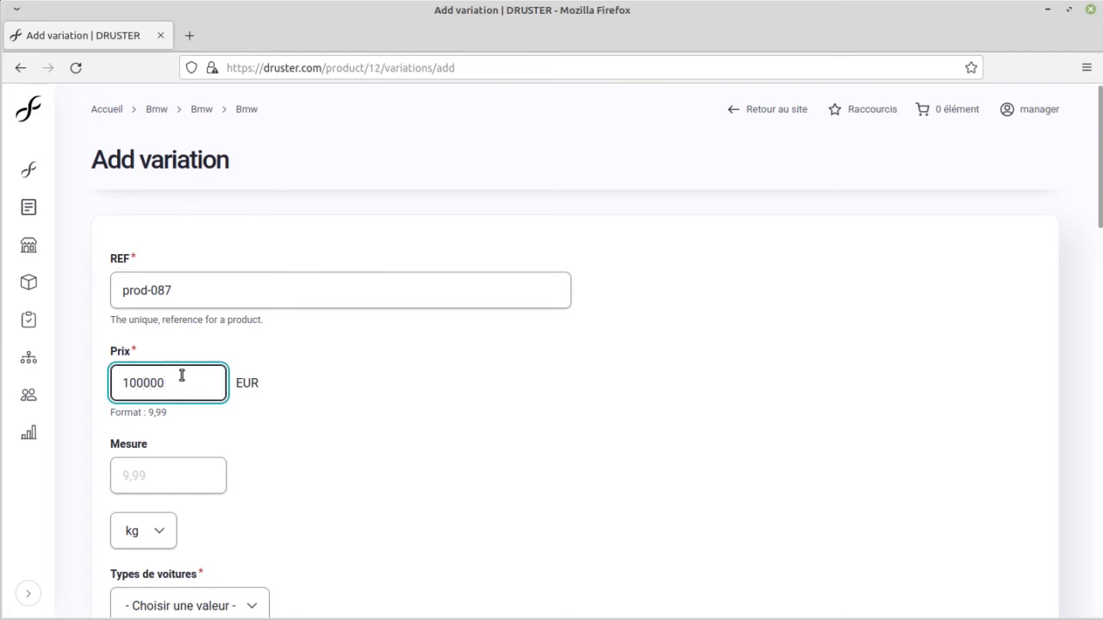
# Step: Set the variation's measure to 800 and keep kg as its unit
pyautogui.click(181, 481)
pyautogui.write('8')
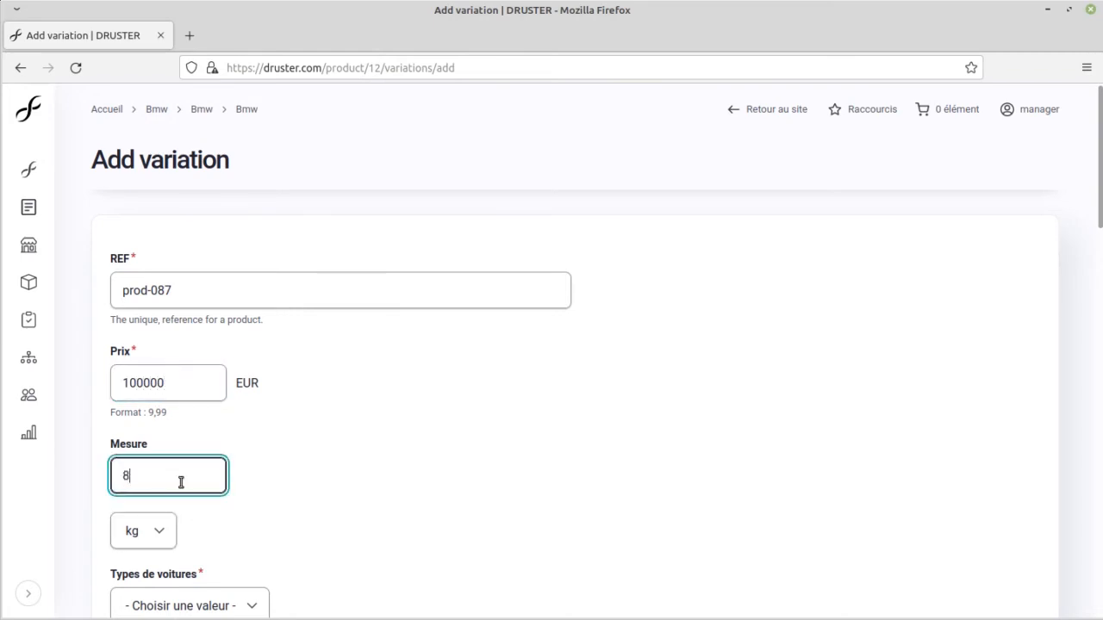
pyautogui.write('00')
pyautogui.scroll(-3, 461, 412)
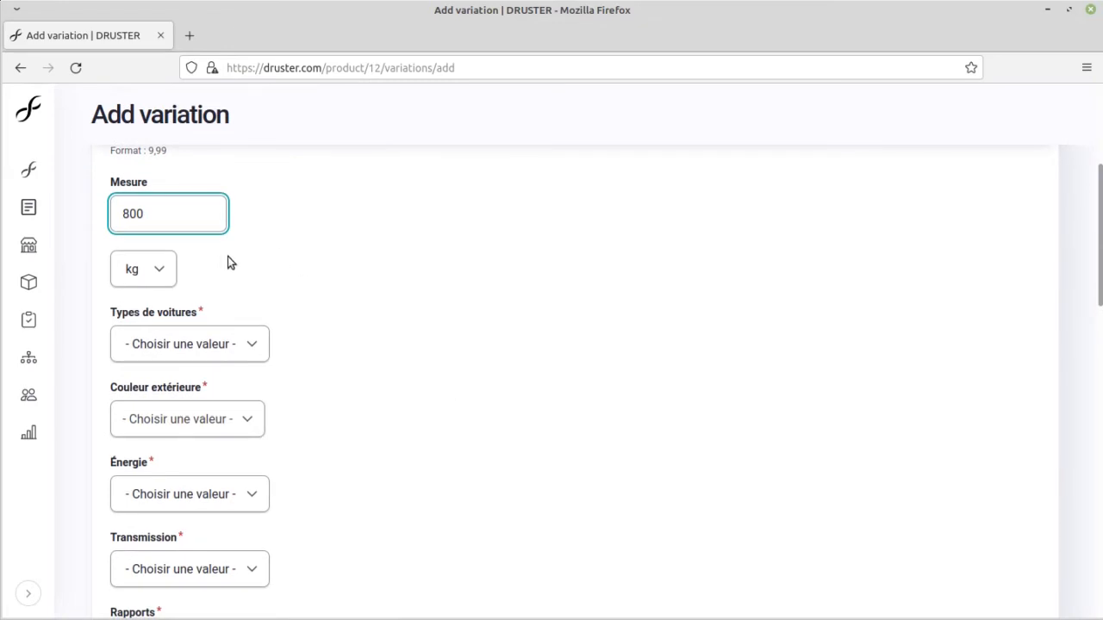
pyautogui.click(172, 270)
pyautogui.click(152, 278)
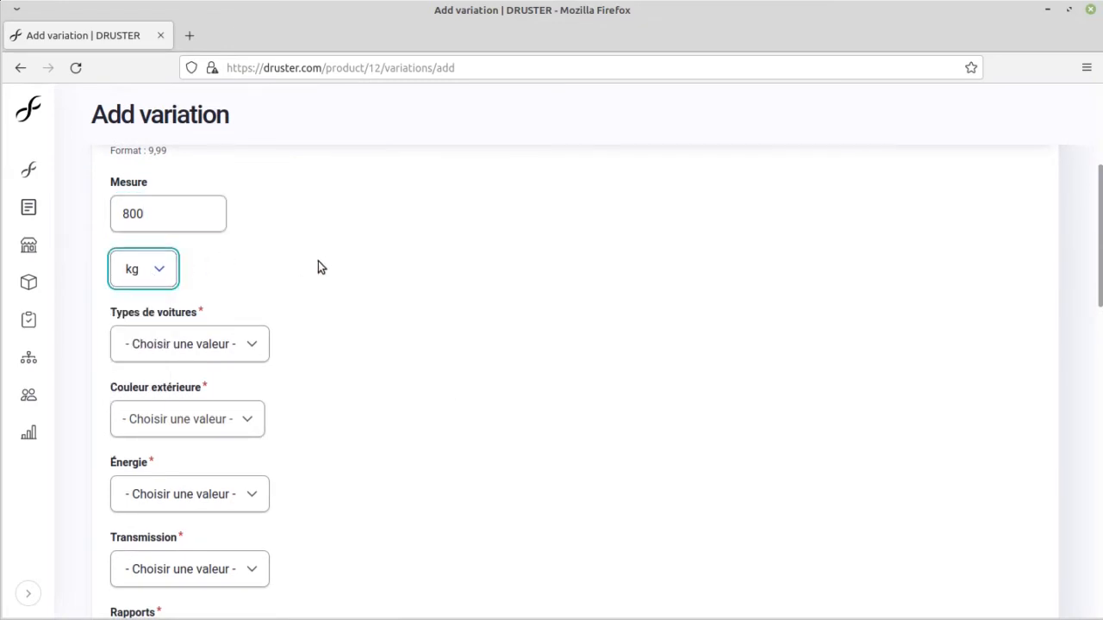
# Step: Set the variation's car type to Coupé and its exterior colour to Bleu
pyautogui.click(260, 349)
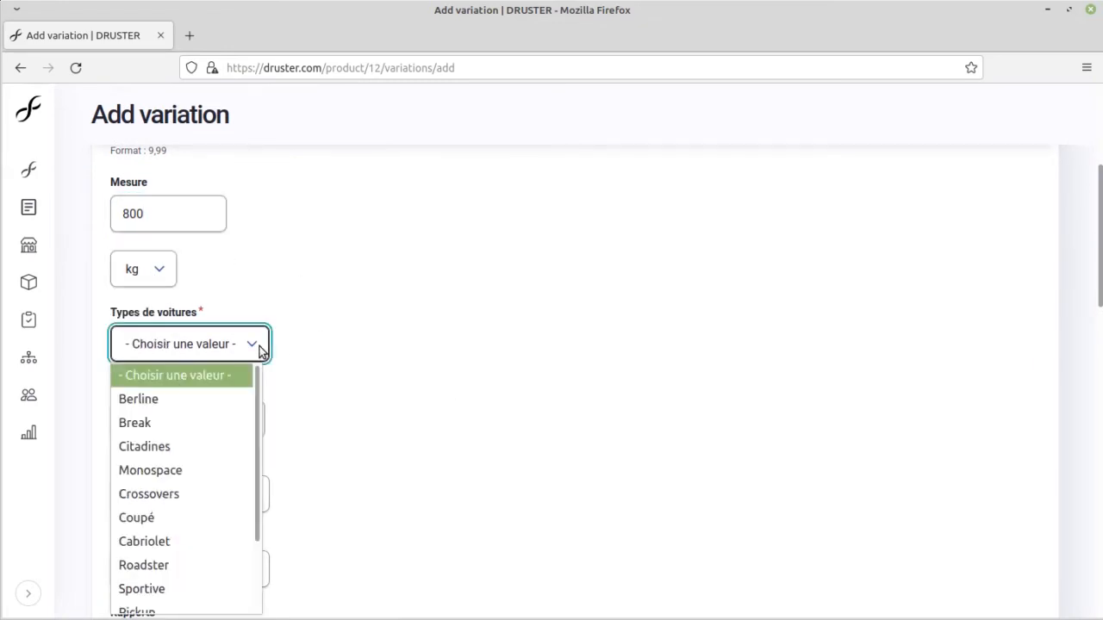
pyautogui.click(193, 517)
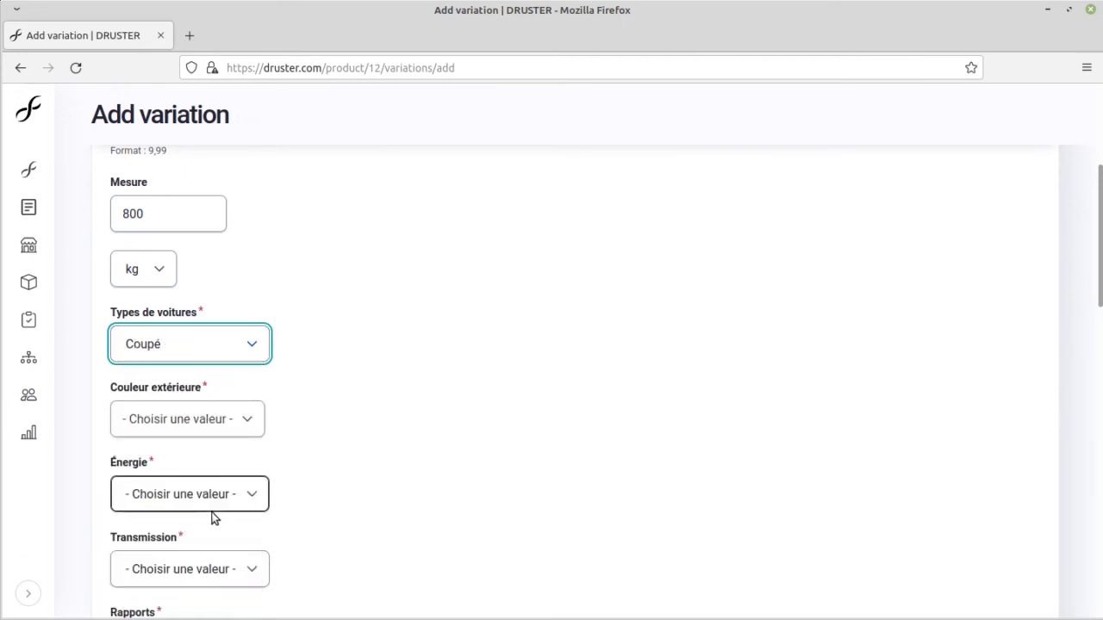
pyautogui.scroll(-2, 277, 479)
pyautogui.click(242, 336)
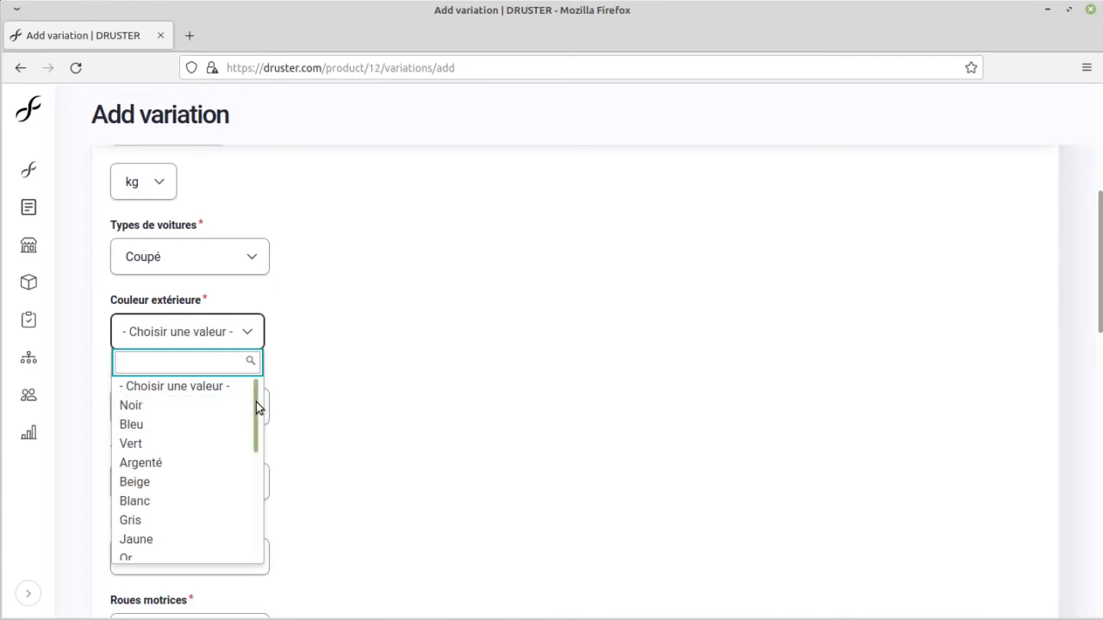
pyautogui.moveTo(255, 404); pyautogui.dragTo(245, 530)
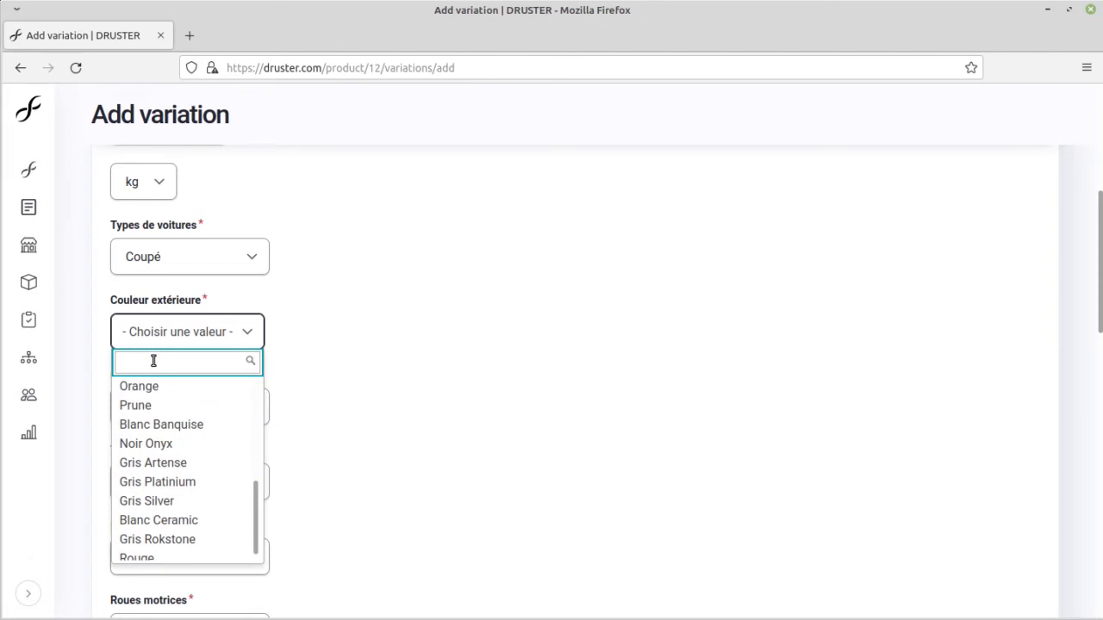
pyautogui.write('g')
pyautogui.press('BackSpace')
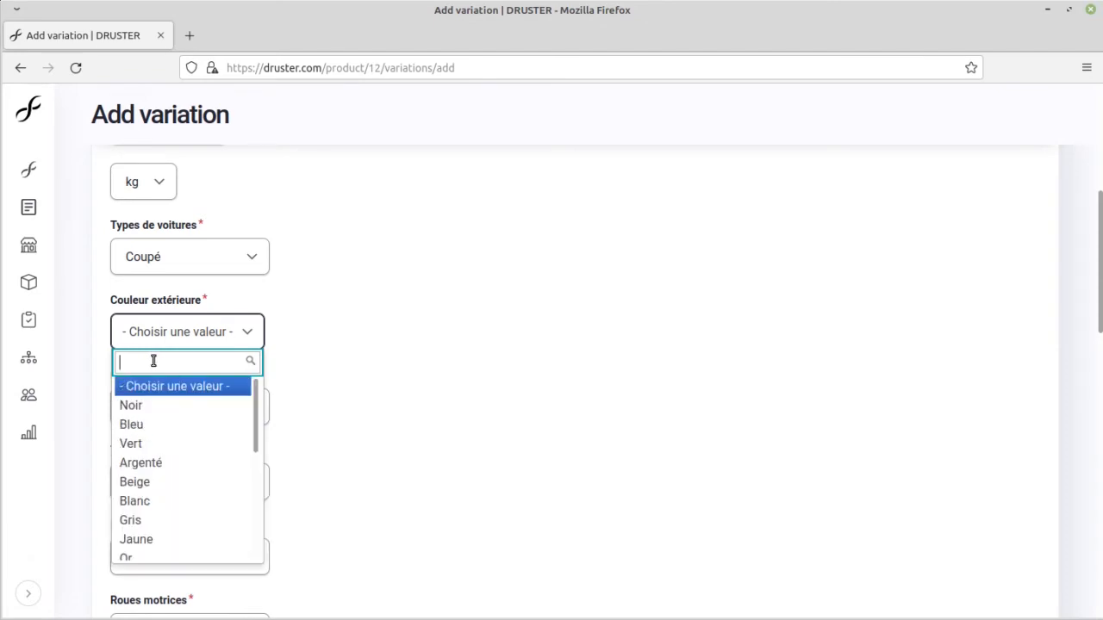
pyautogui.write('bl')
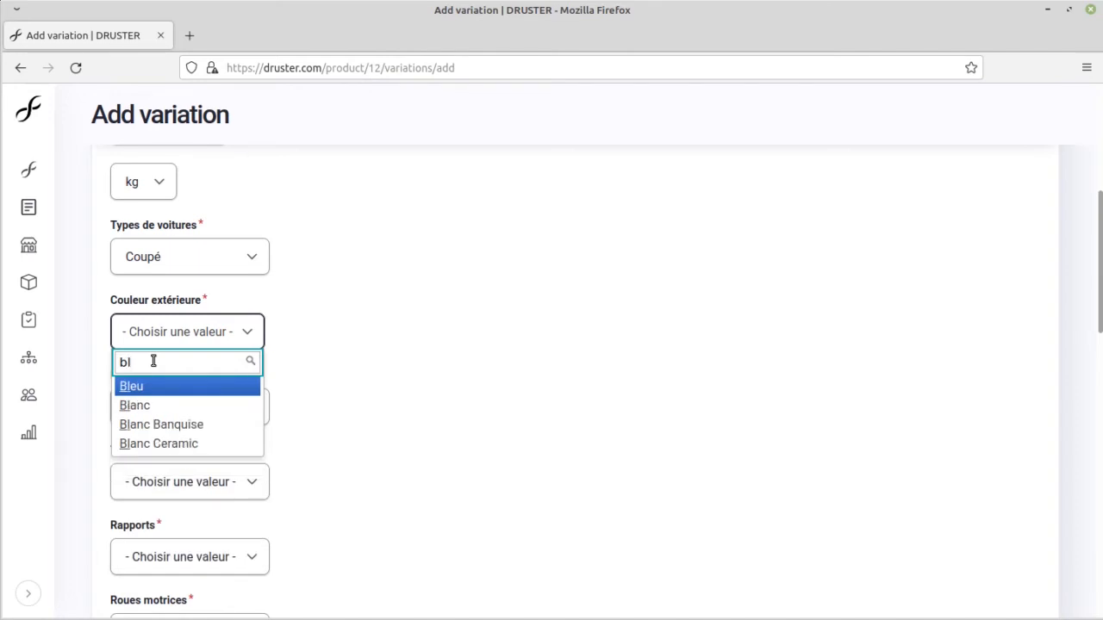
pyautogui.click(173, 388)
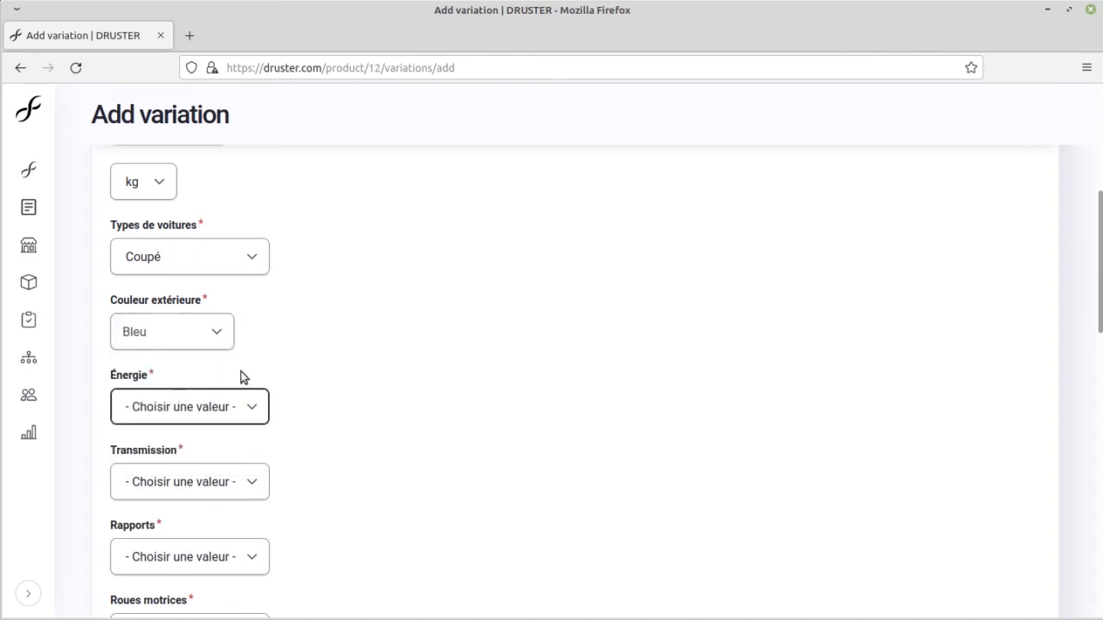
# Step: Set the variation's energy to Diesel and its transmission to Manuelle
pyautogui.scroll(-3, 381, 330)
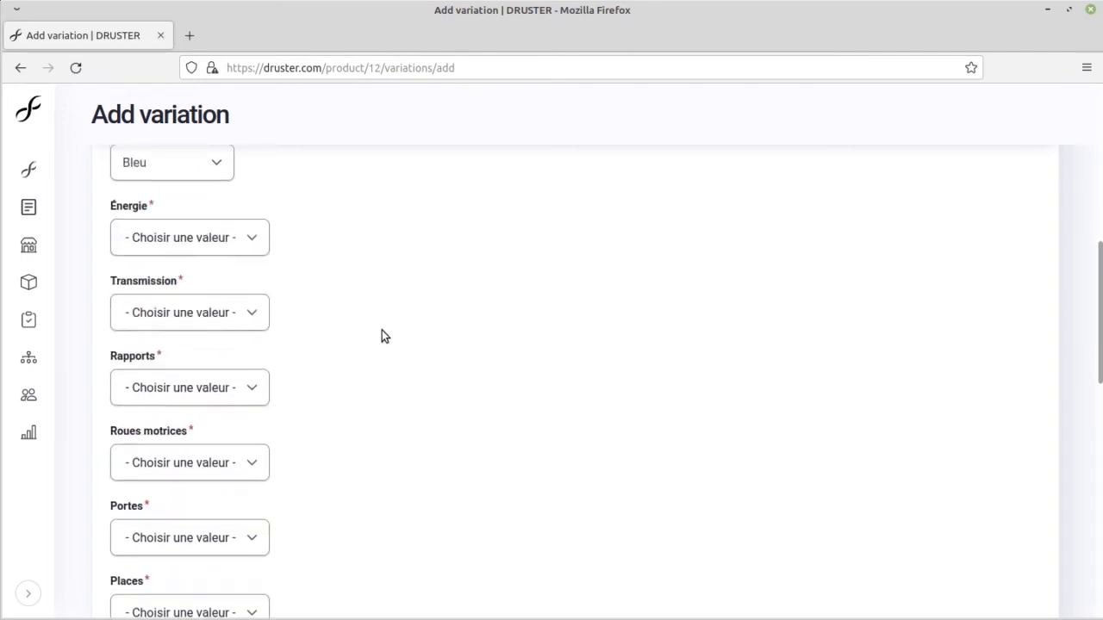
pyautogui.click(250, 234)
pyautogui.click(209, 287)
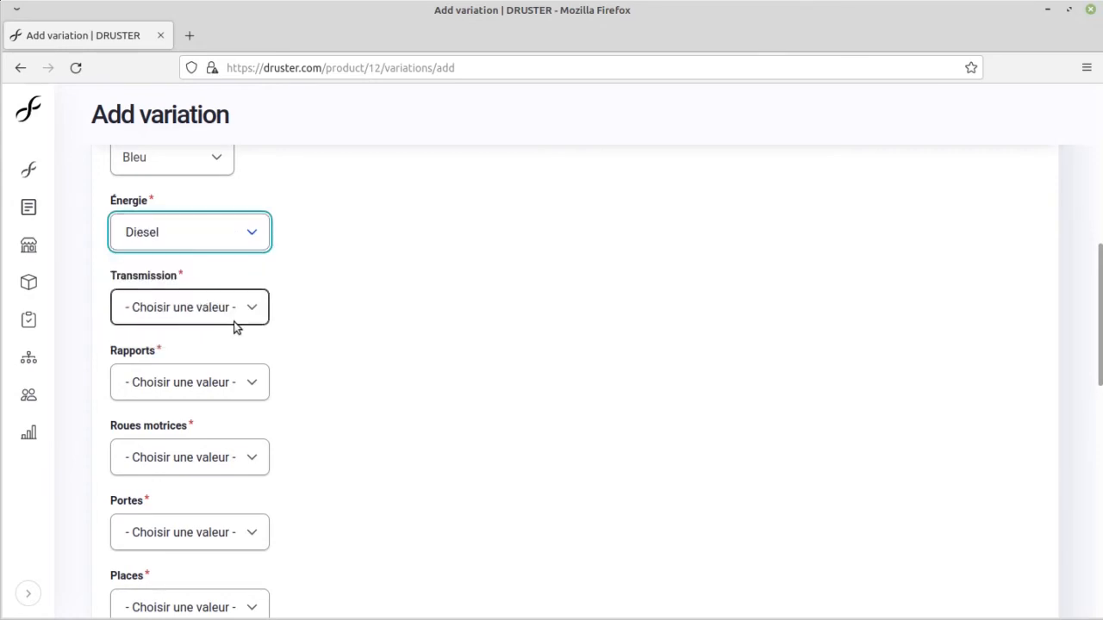
pyautogui.click(236, 307)
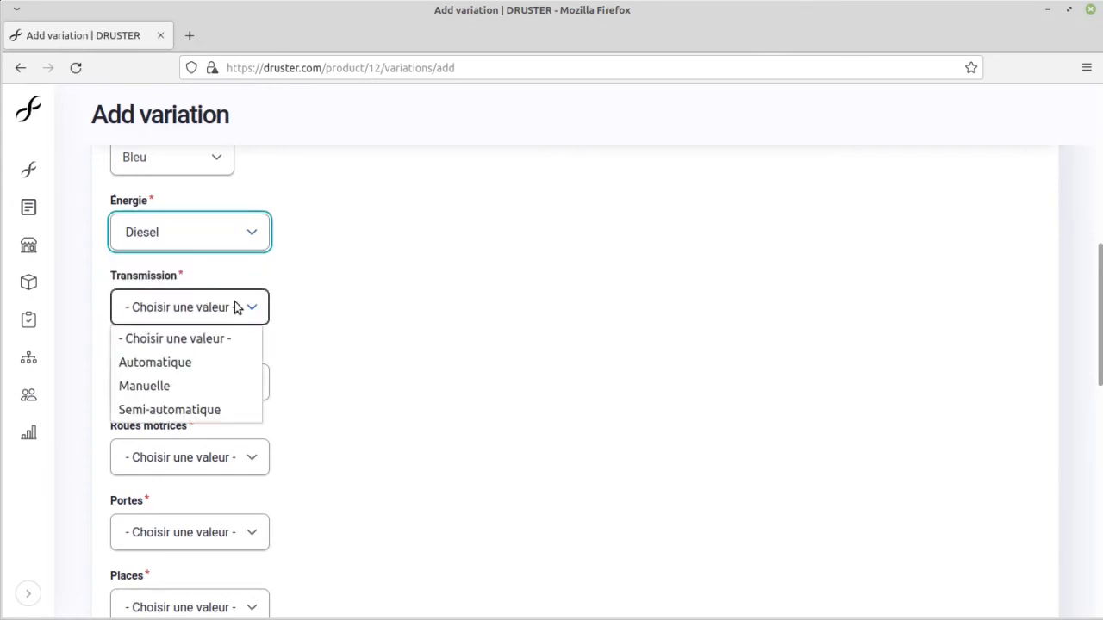
pyautogui.click(218, 366)
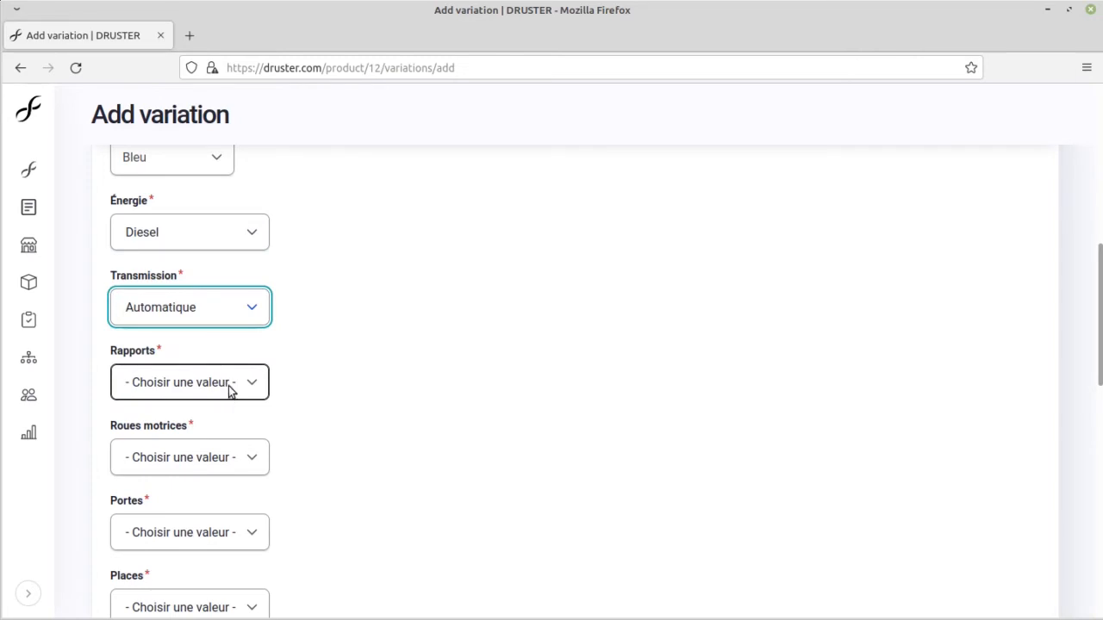
pyautogui.click(228, 386)
pyautogui.click(238, 311)
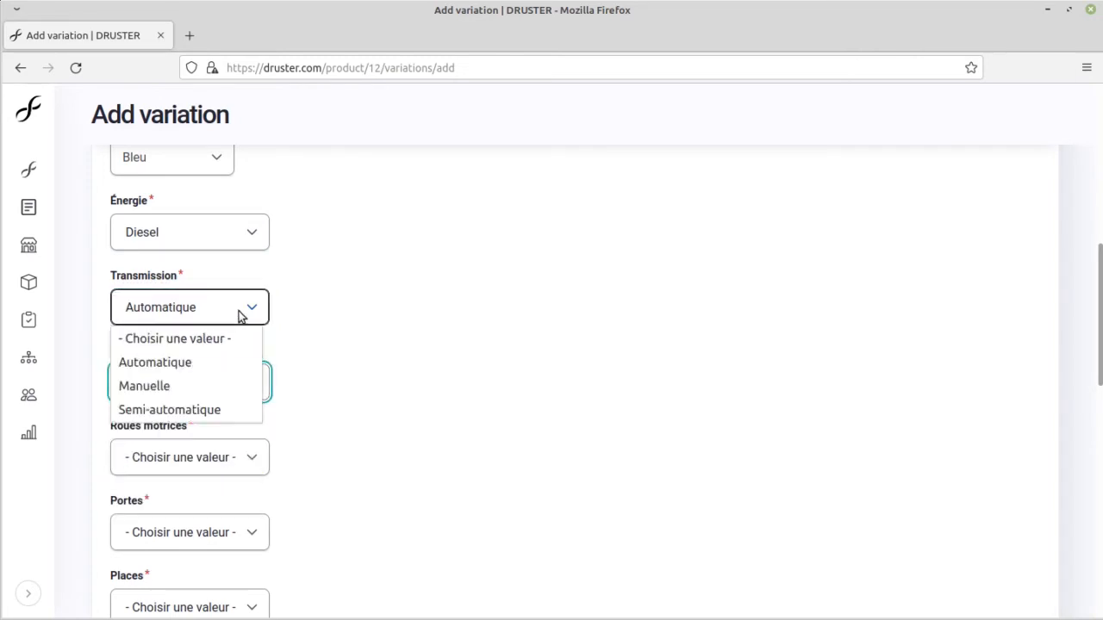
pyautogui.click(195, 388)
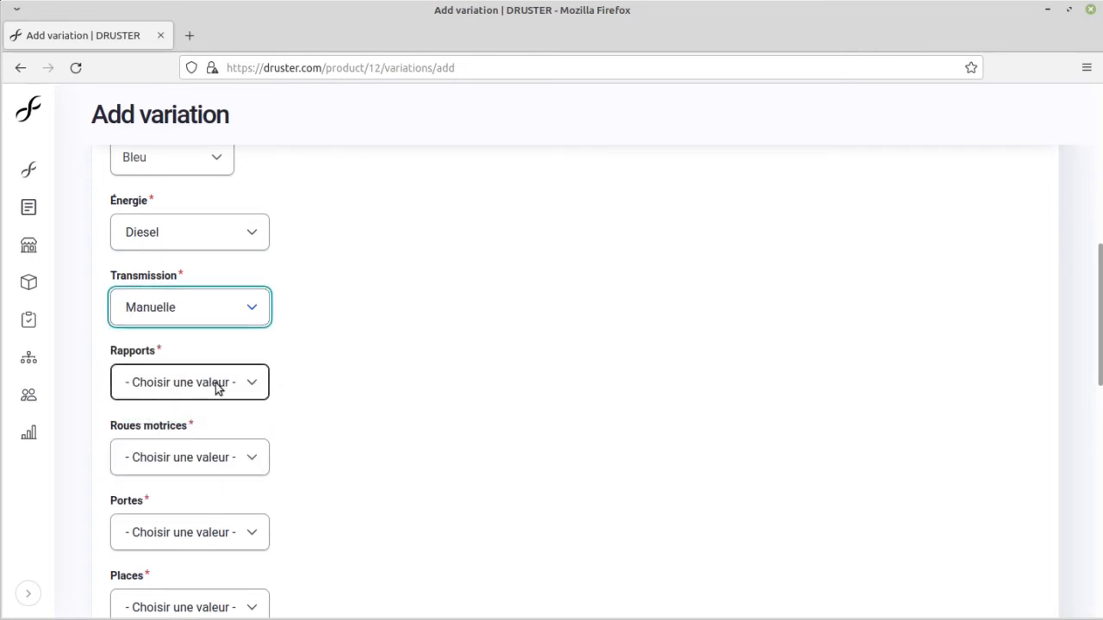
# Step: Set the variation's number of gears to 6 and its driven wheels to Propulsion AR
pyautogui.click(198, 384)
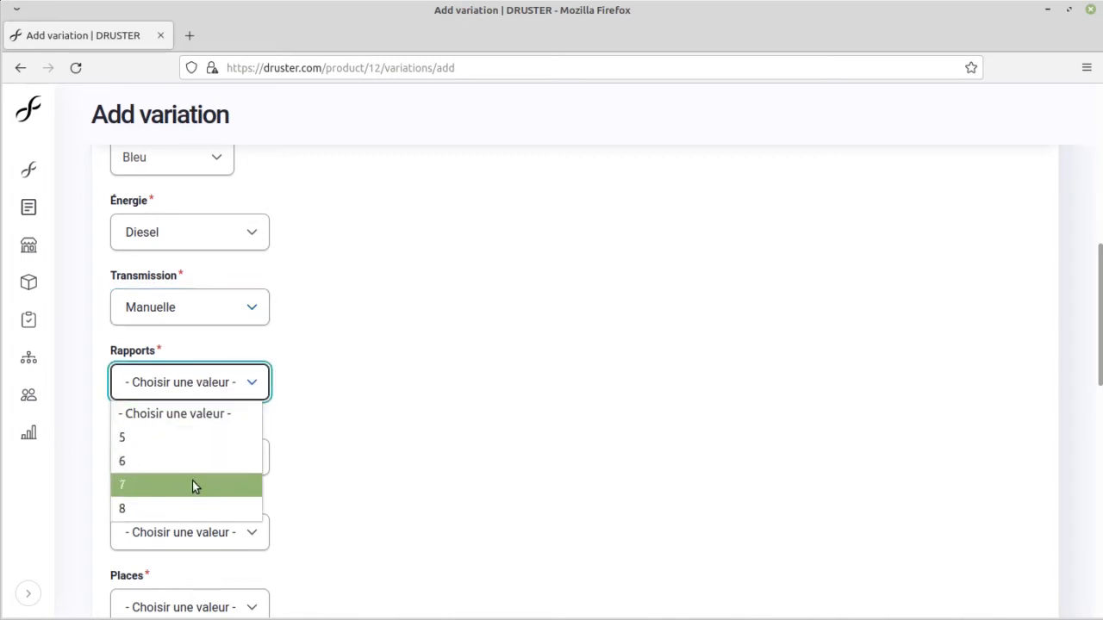
pyautogui.click(212, 465)
pyautogui.click(214, 467)
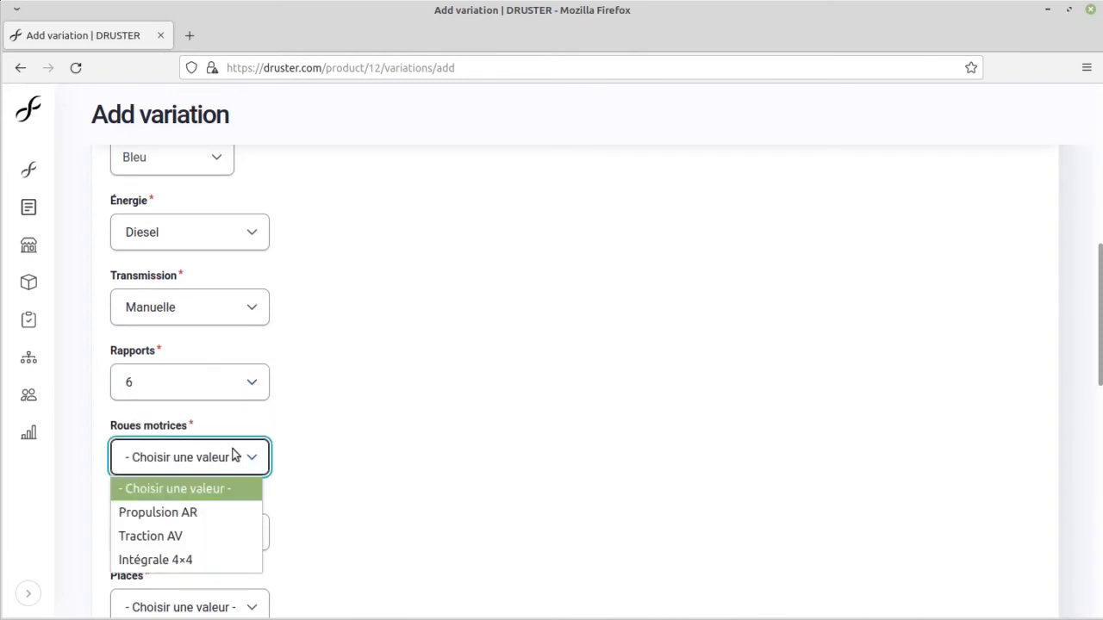
pyautogui.click(173, 512)
# Step: Set the variation's number of doors to 3
pyautogui.scroll(-2, 312, 298)
pyautogui.click(212, 358)
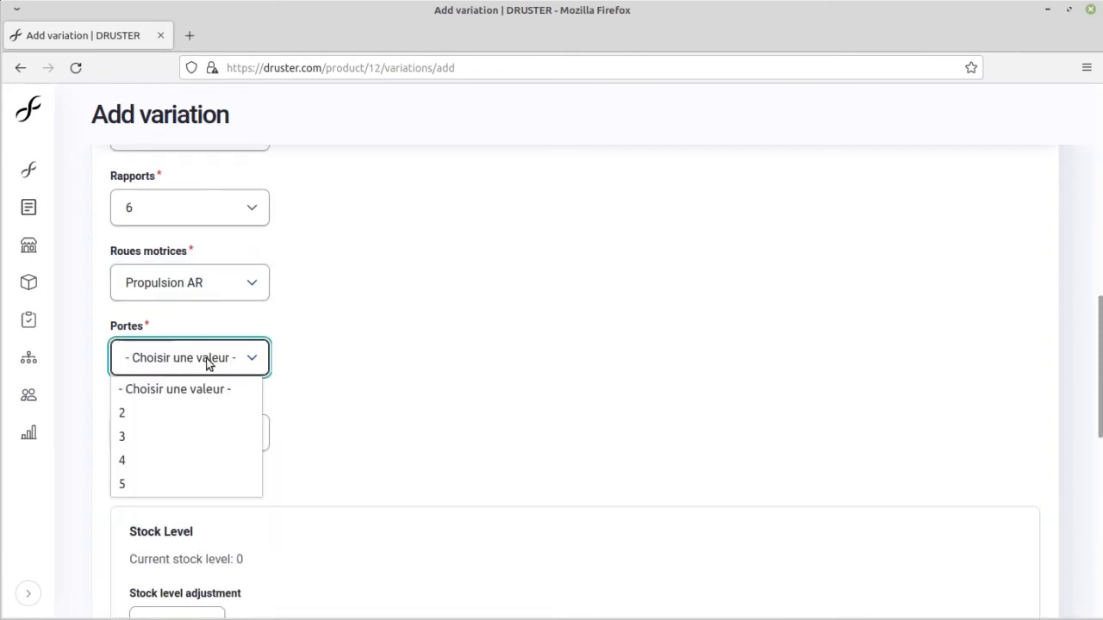
pyautogui.click(176, 437)
pyautogui.scroll(-3, 336, 379)
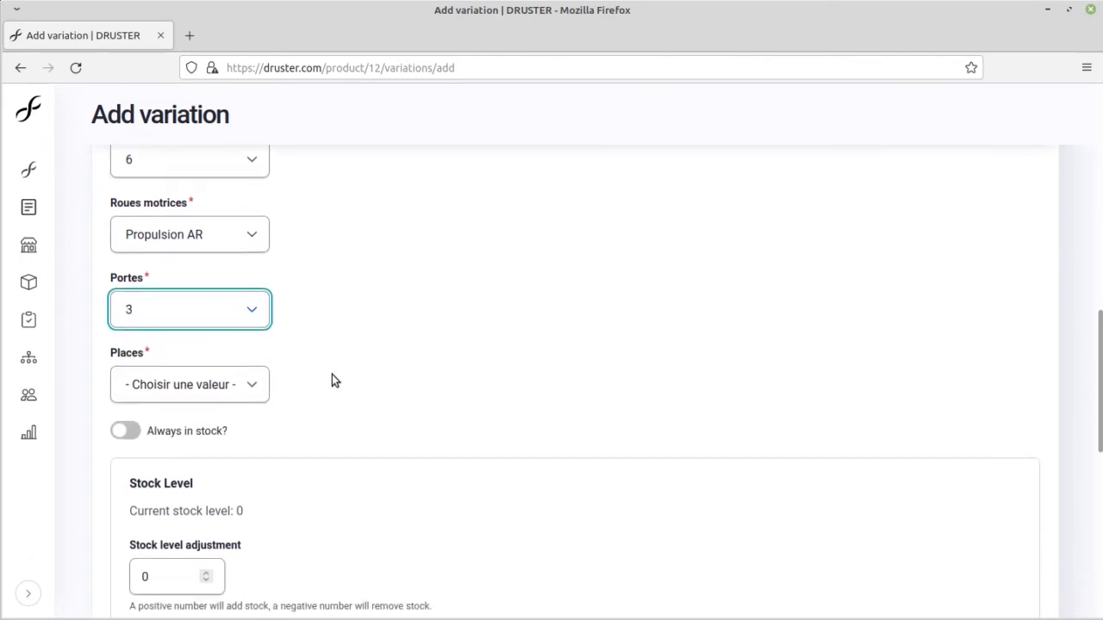
# Step: Set the variation's number of seats to 5 and enable Always in stock
pyautogui.click(256, 263)
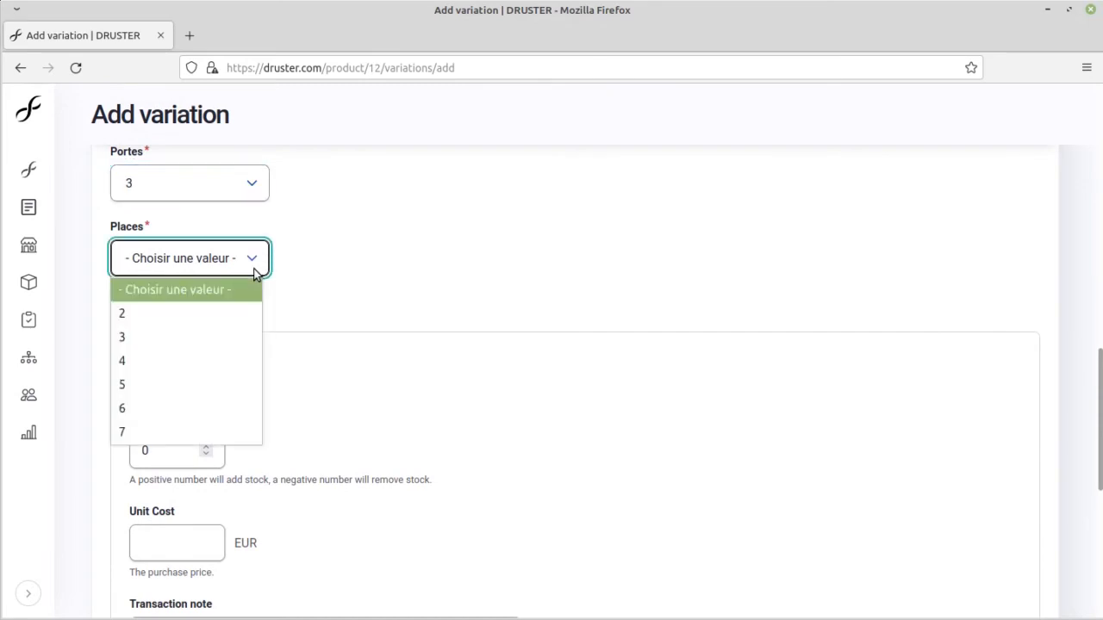
pyautogui.click(173, 389)
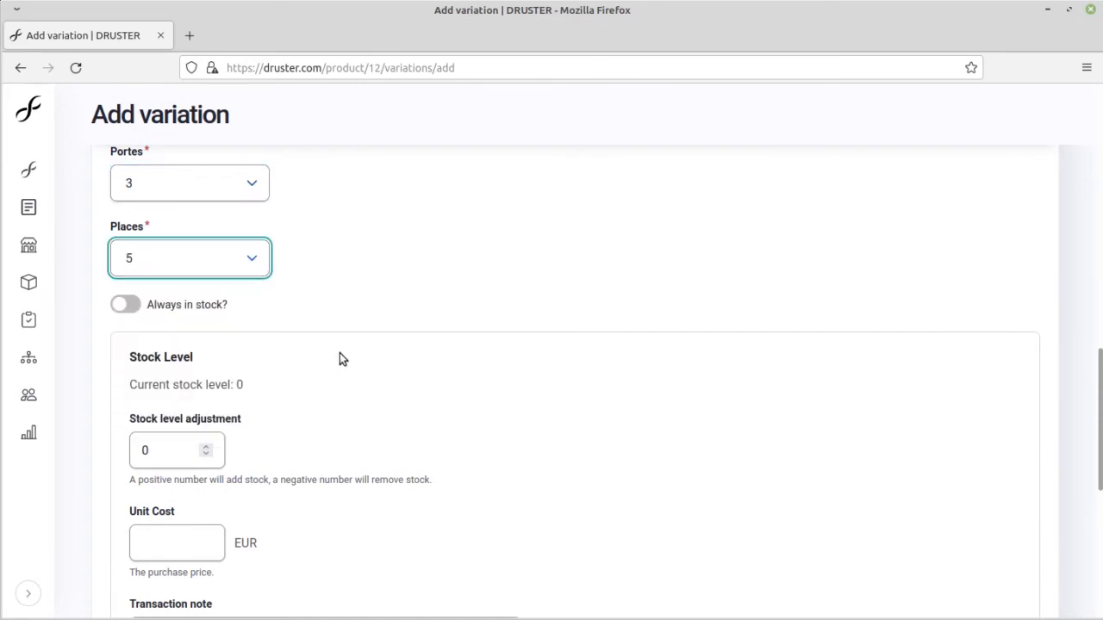
pyautogui.scroll(-2, 339, 354)
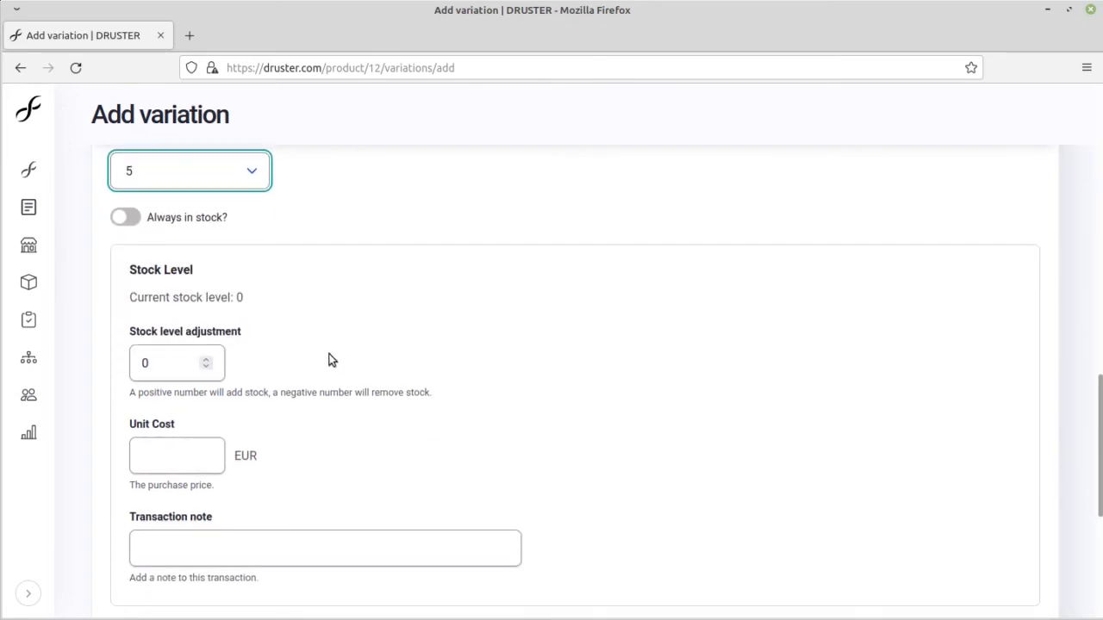
pyautogui.click(127, 219)
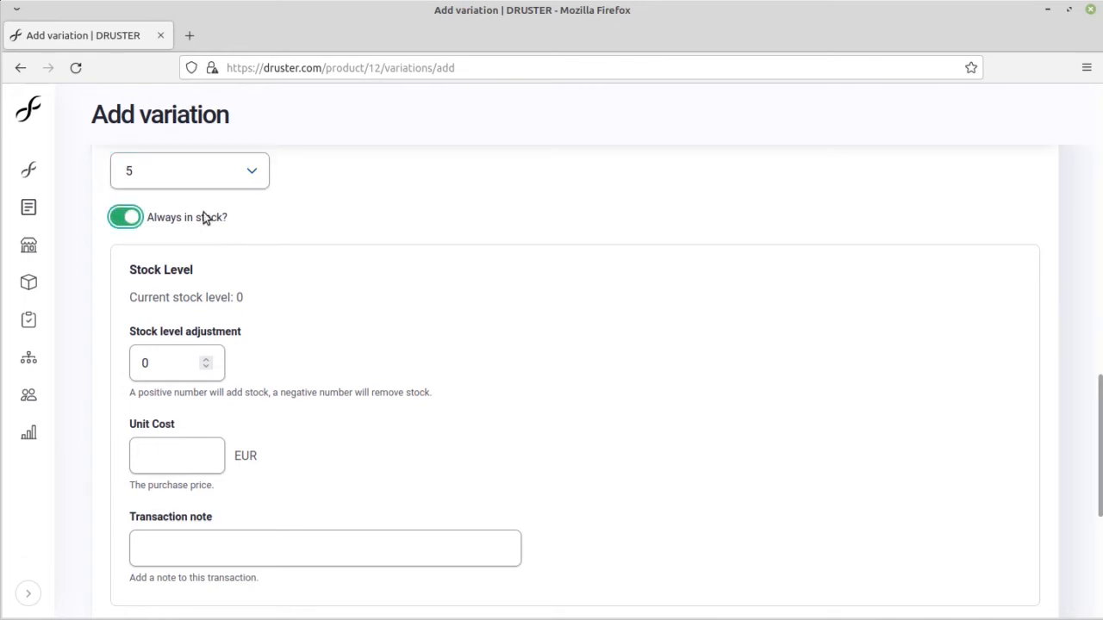
# Step: Open the public site's product catalogue separately from the variation form and bring up the Peugeot 301 Allure product page
pyautogui.click(190, 35)
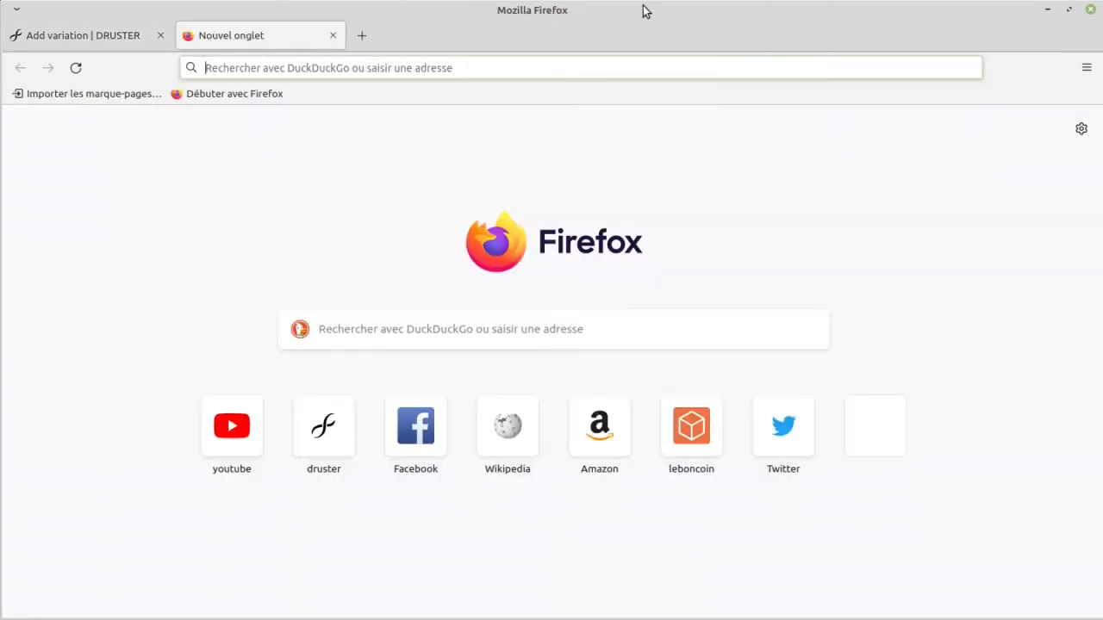
pyautogui.click(107, 30)
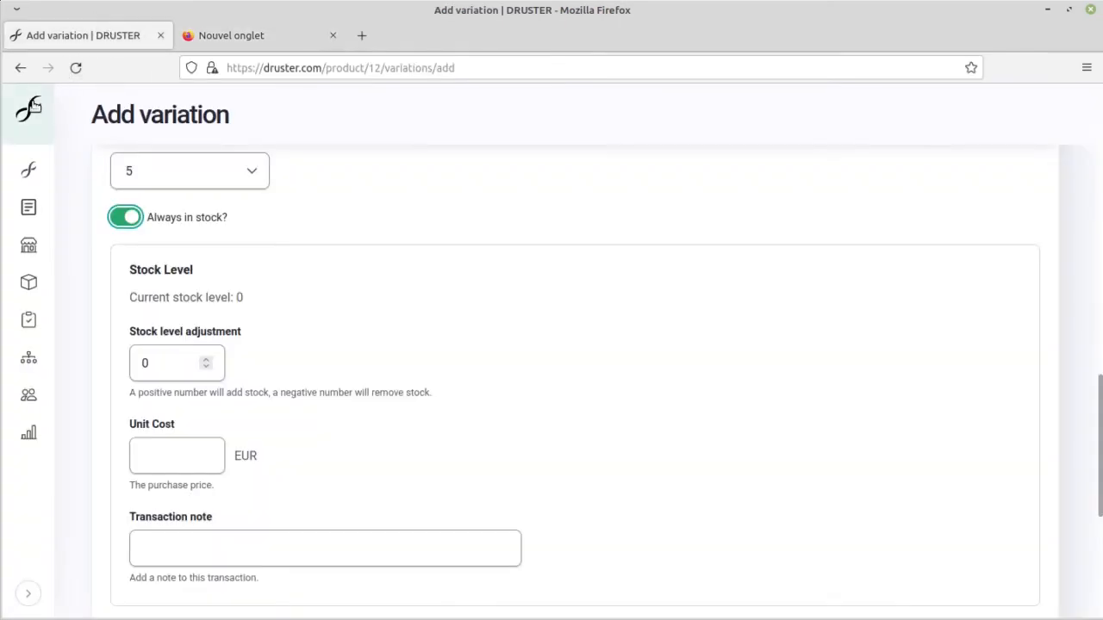
pyautogui.middleClick(30, 108)
pyautogui.click(261, 43)
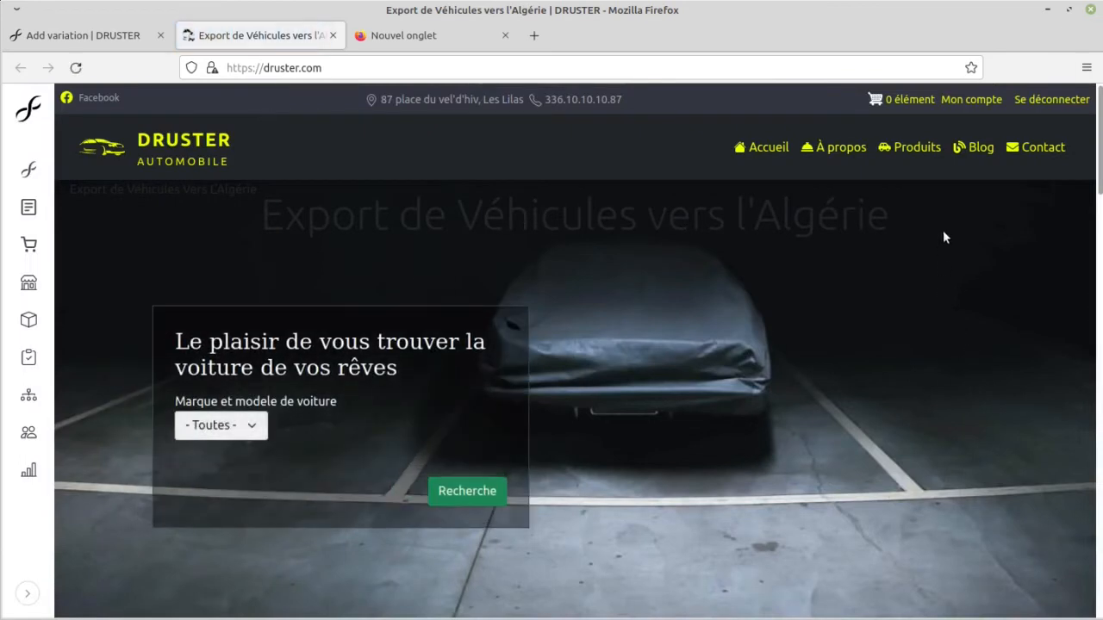
pyautogui.click(915, 148)
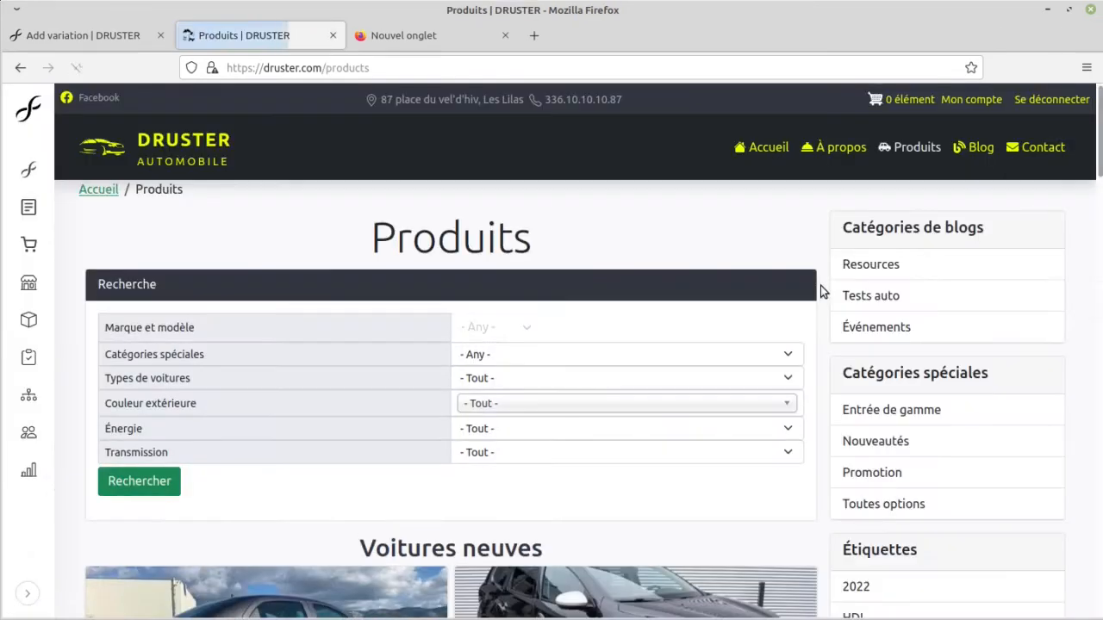
pyautogui.scroll(-2, 517, 336)
pyautogui.scroll(-3, 448, 335)
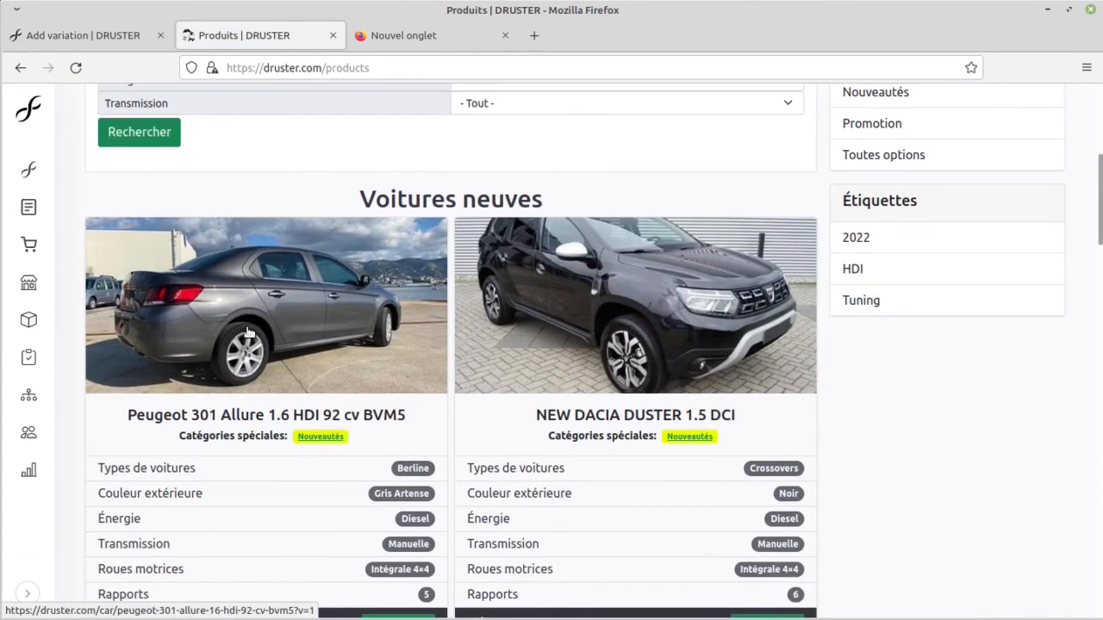
pyautogui.middleClick(248, 333)
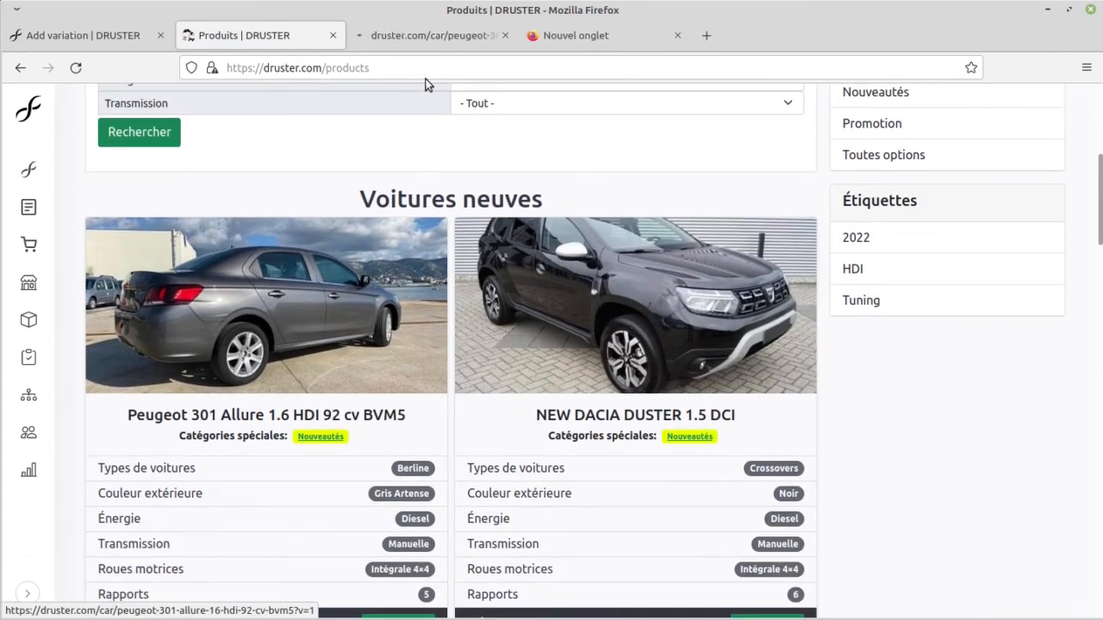
pyautogui.click(443, 37)
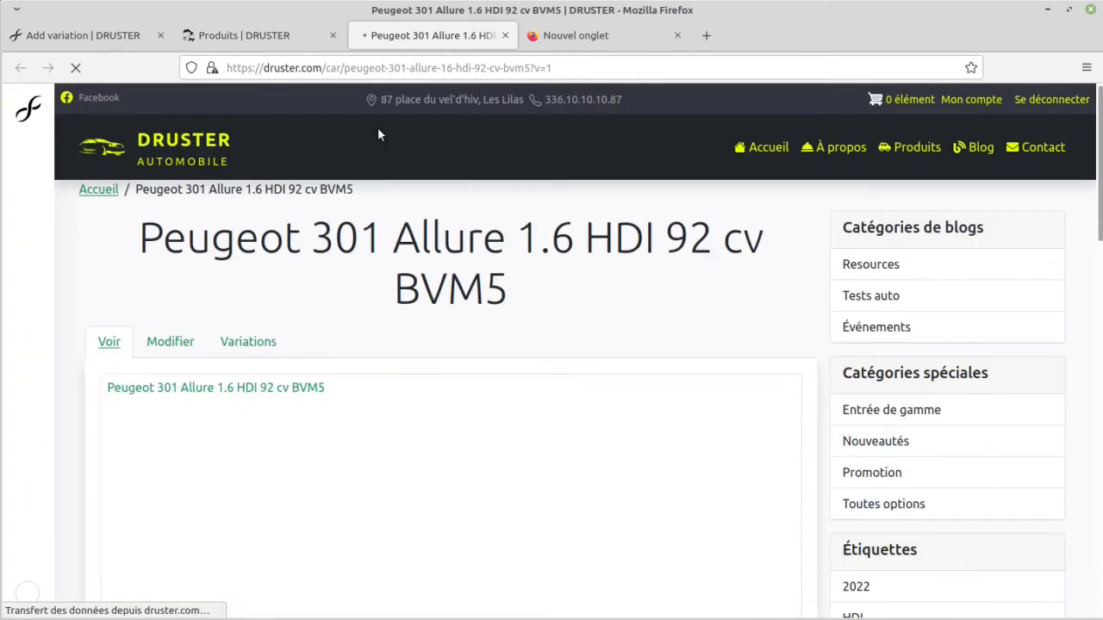
# Step: Examine the Peugeot 301's product page down to its attribute choices and the add-to-cart option
pyautogui.scroll(-5, 172, 362)
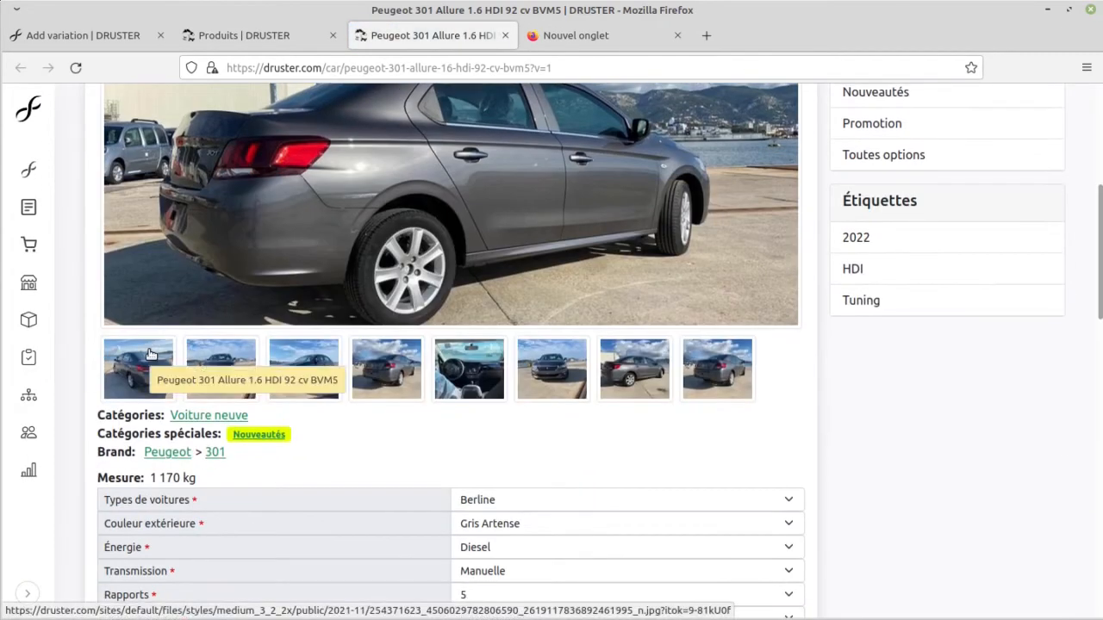
pyautogui.scroll(4, 189, 345)
pyautogui.click(267, 257)
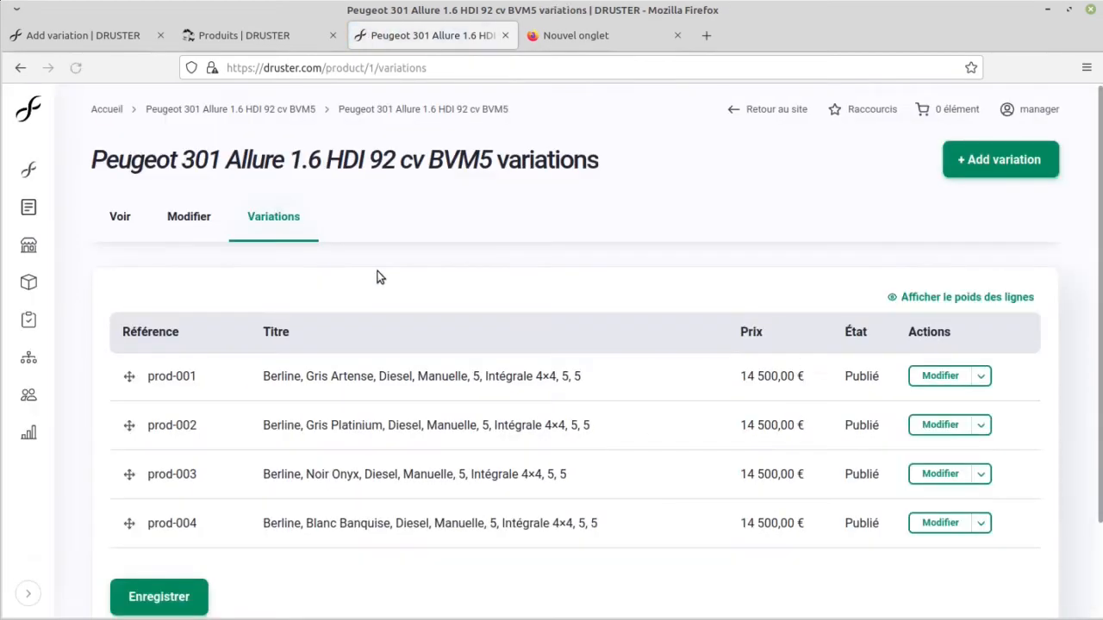
pyautogui.hotkey('alt', 'Left')
pyautogui.scroll(-4, 388, 379)
pyautogui.scroll(-3, 387, 376)
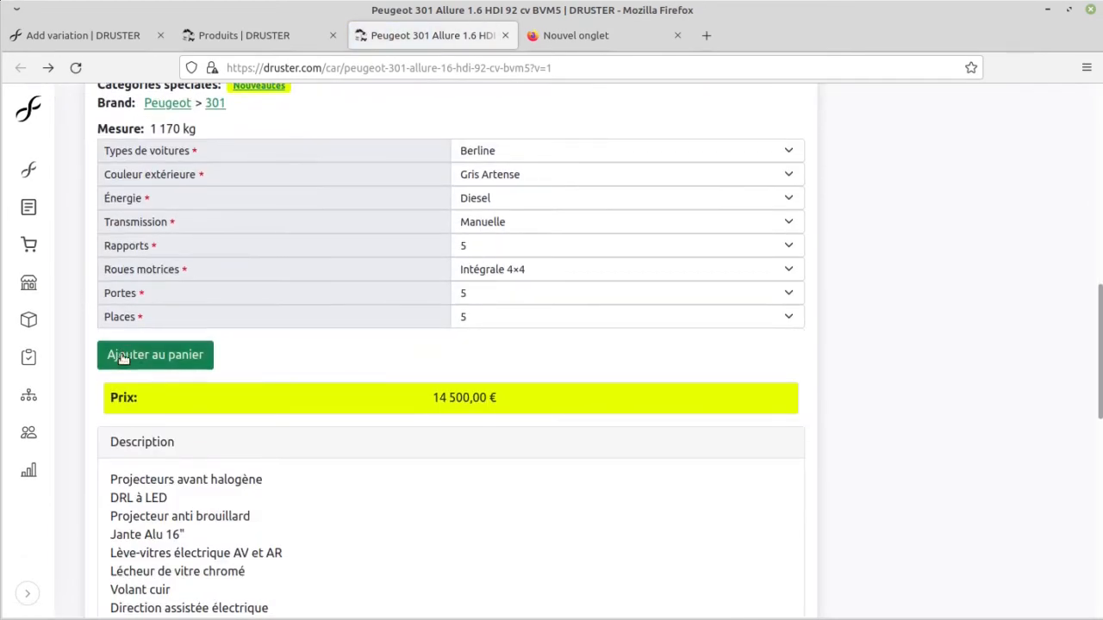
pyautogui.scroll(8, 201, 371)
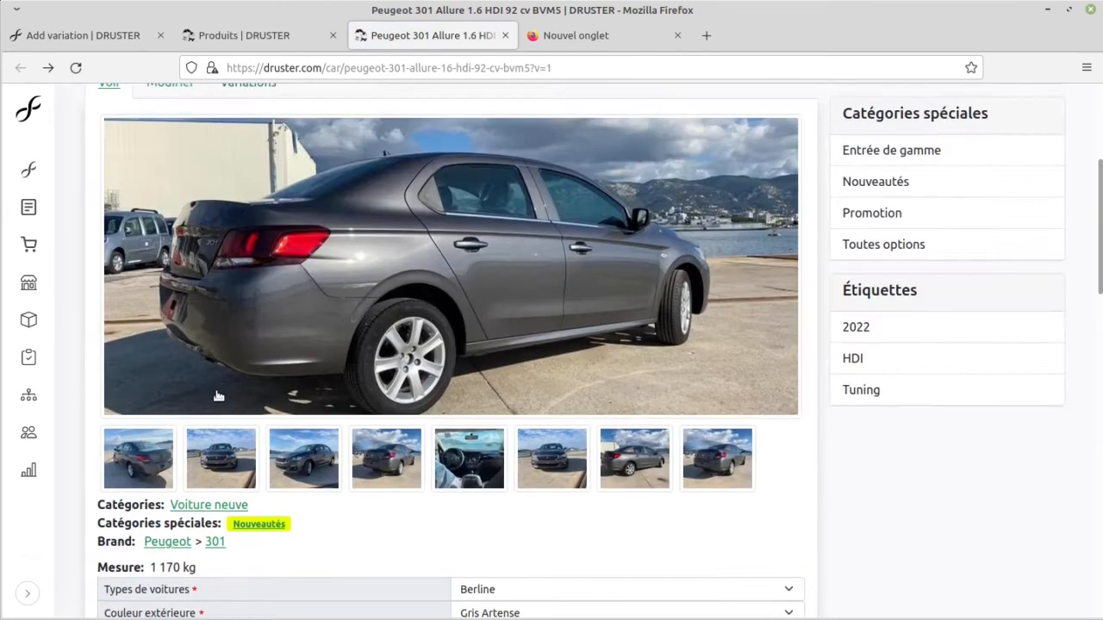
# Step: Compare the Peugeot 301's list of variations with its public product page
pyautogui.click(228, 341)
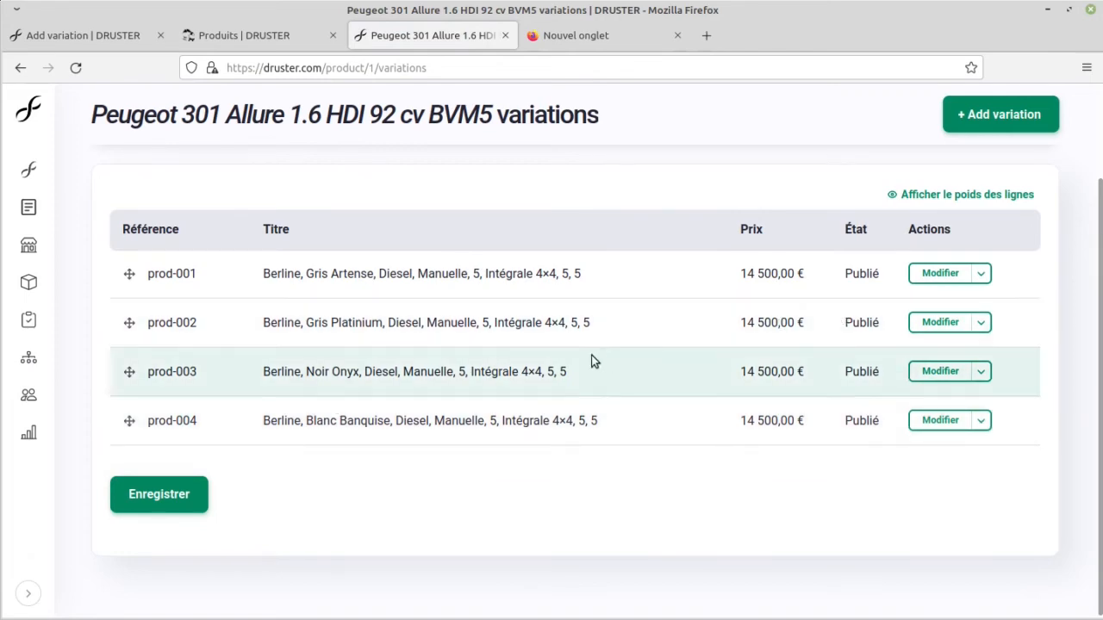
pyautogui.hotkey('alt', 'Left')
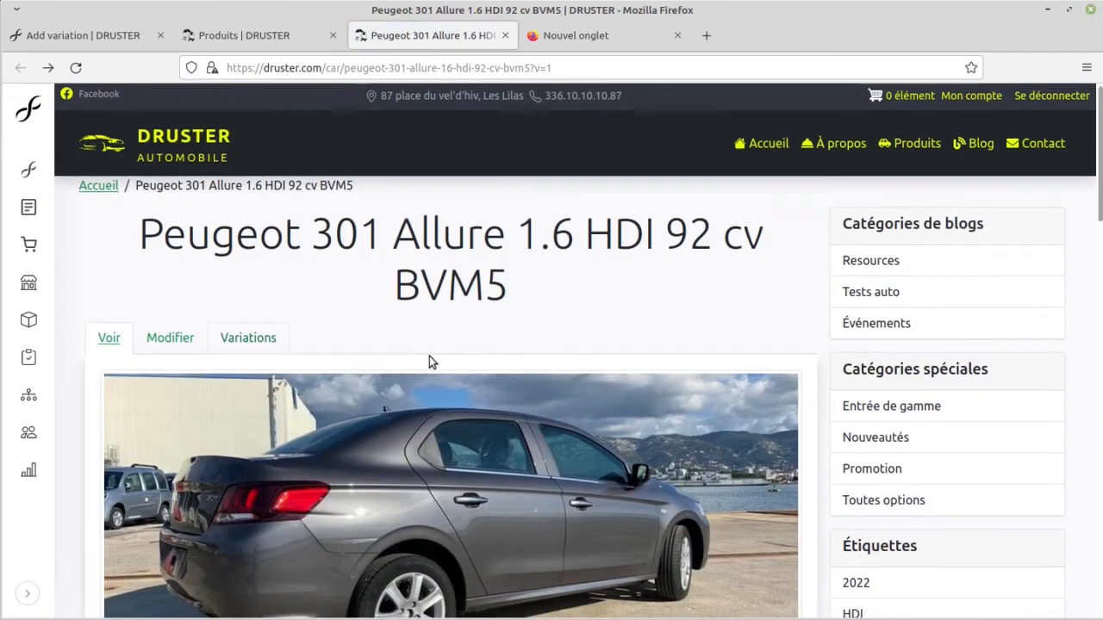
pyautogui.scroll(-2, 429, 356)
pyautogui.scroll(2, 429, 356)
pyautogui.scroll(-1, 429, 356)
pyautogui.scroll(-4, 431, 361)
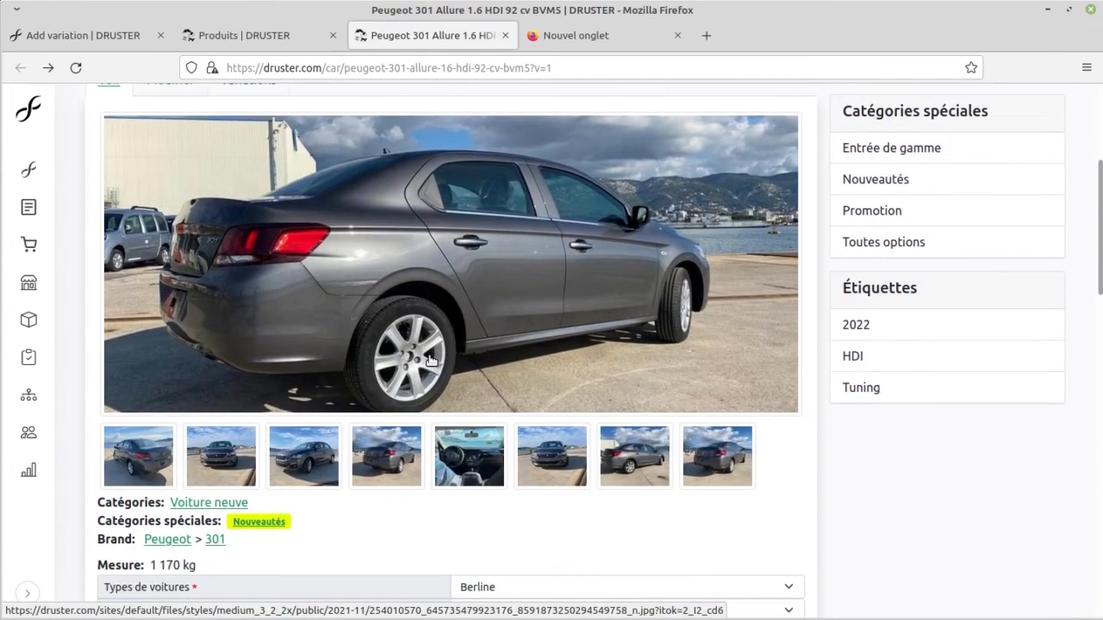
# Step: Apply a stock level adjustment of -10 to the Peugeot 301's prod-001 variation and save it
pyautogui.hotkey('alt', 'Right')
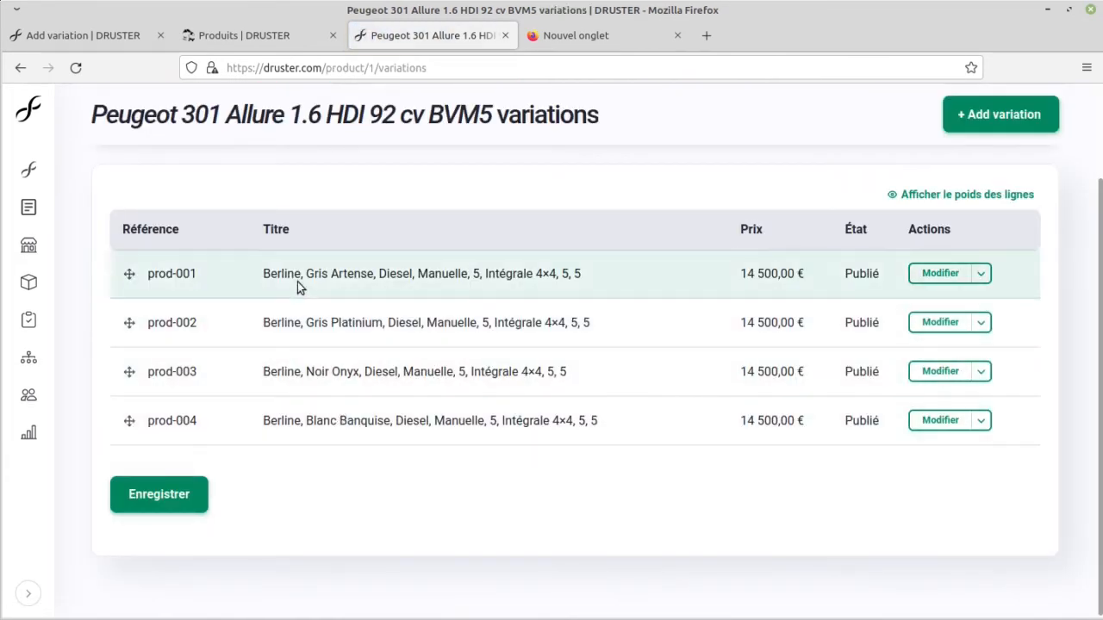
pyautogui.click(921, 281)
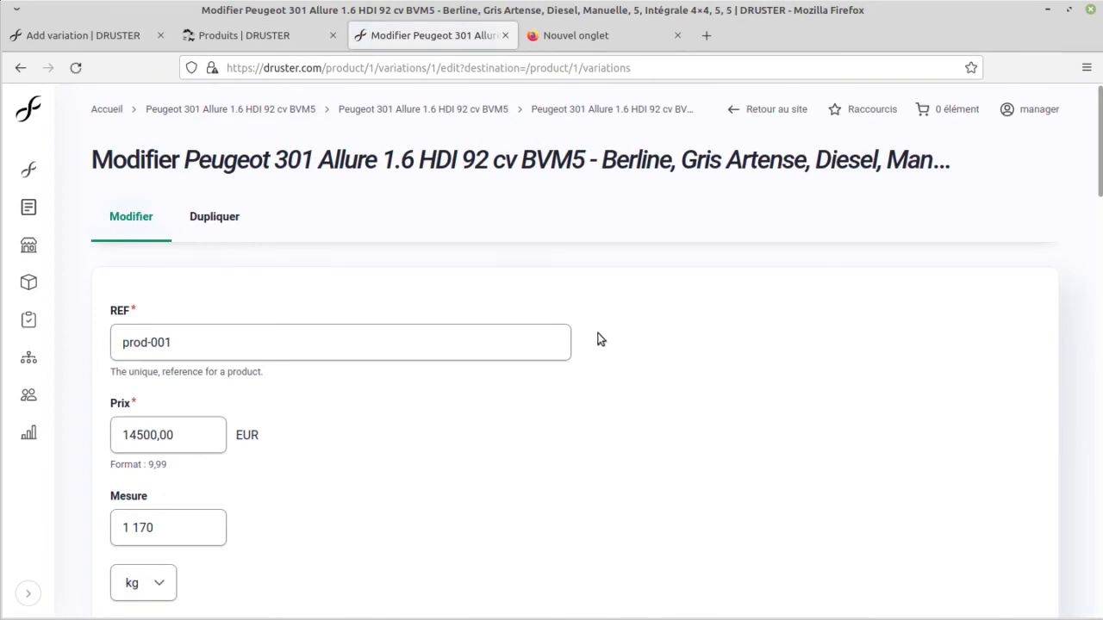
pyautogui.scroll(-8, 515, 345)
pyautogui.scroll(-3, 417, 327)
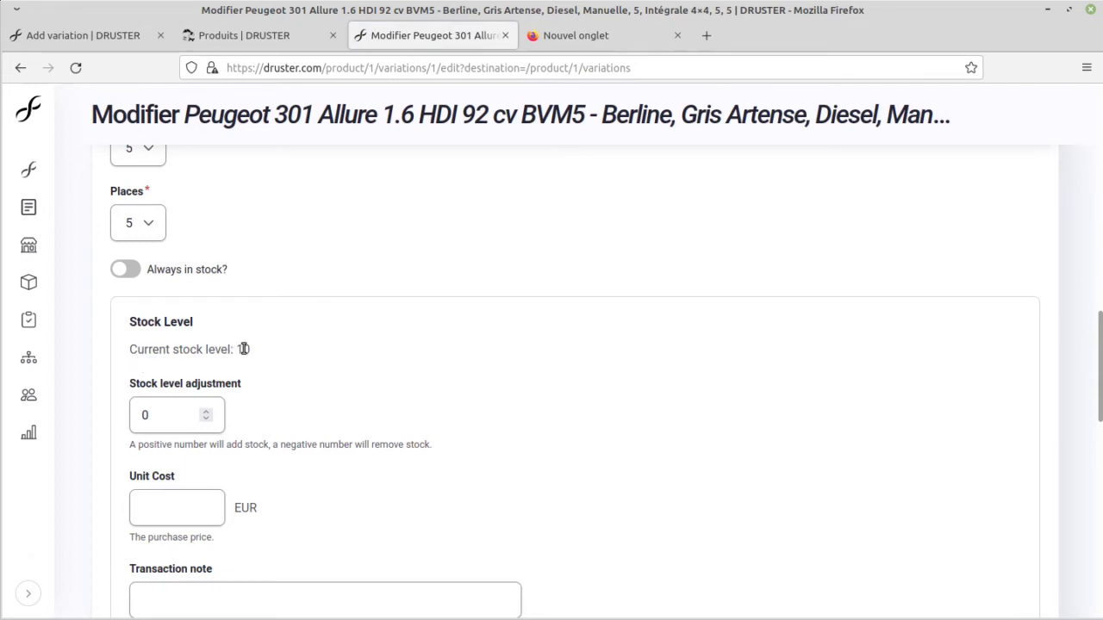
pyautogui.scroll(-2, 241, 349)
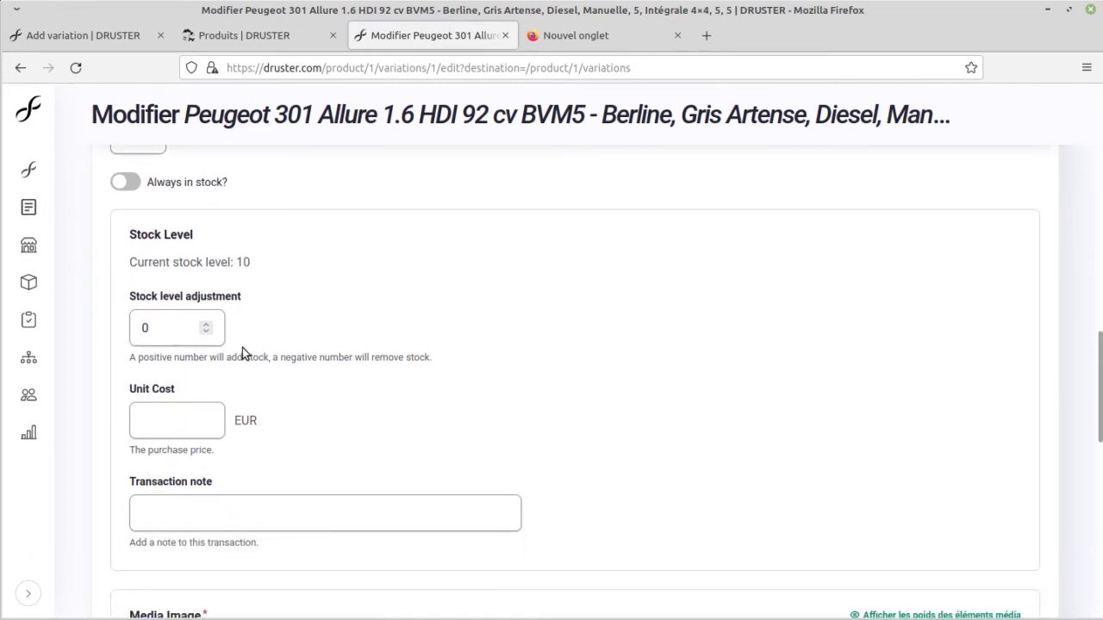
pyautogui.click(160, 329)
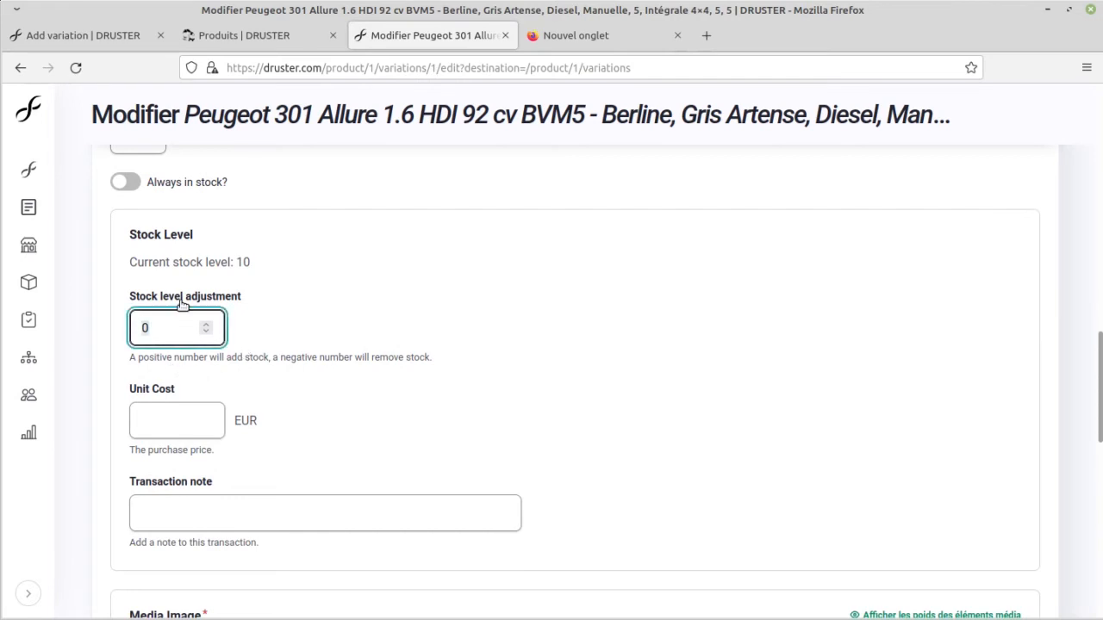
pyautogui.write('-10')
pyautogui.press('BackSpace')
pyautogui.write('5')
pyautogui.press('BackSpace')
pyautogui.write('0')
pyautogui.click(379, 437)
pyautogui.scroll(-9, 379, 437)
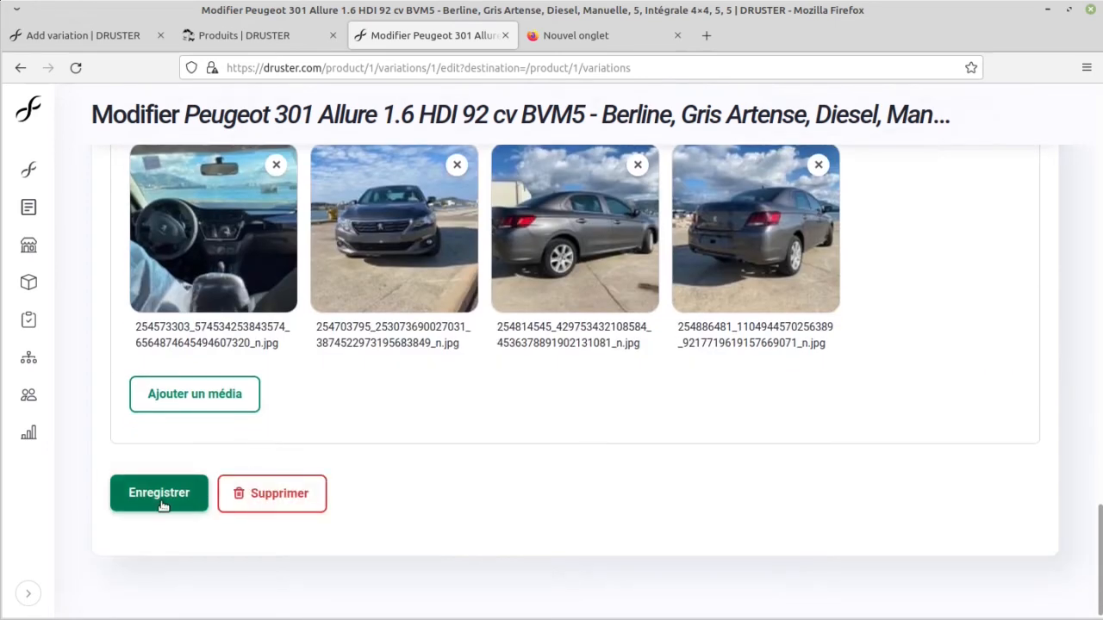
pyautogui.click(161, 503)
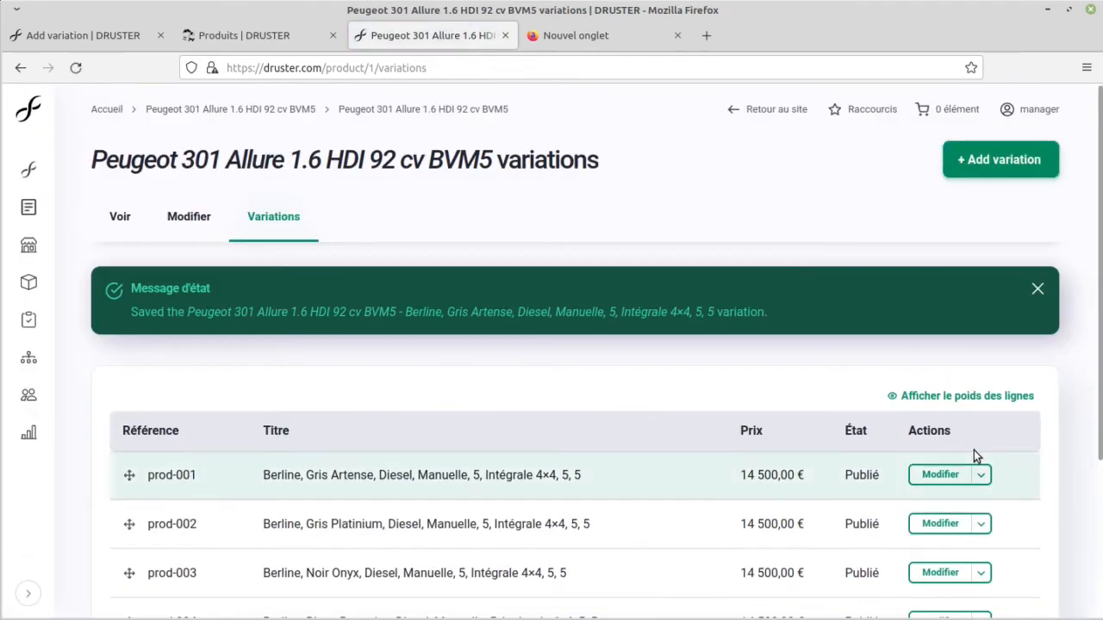
# Step: Reopen the prod-001 variation and check its current stock level
pyautogui.click(896, 471)
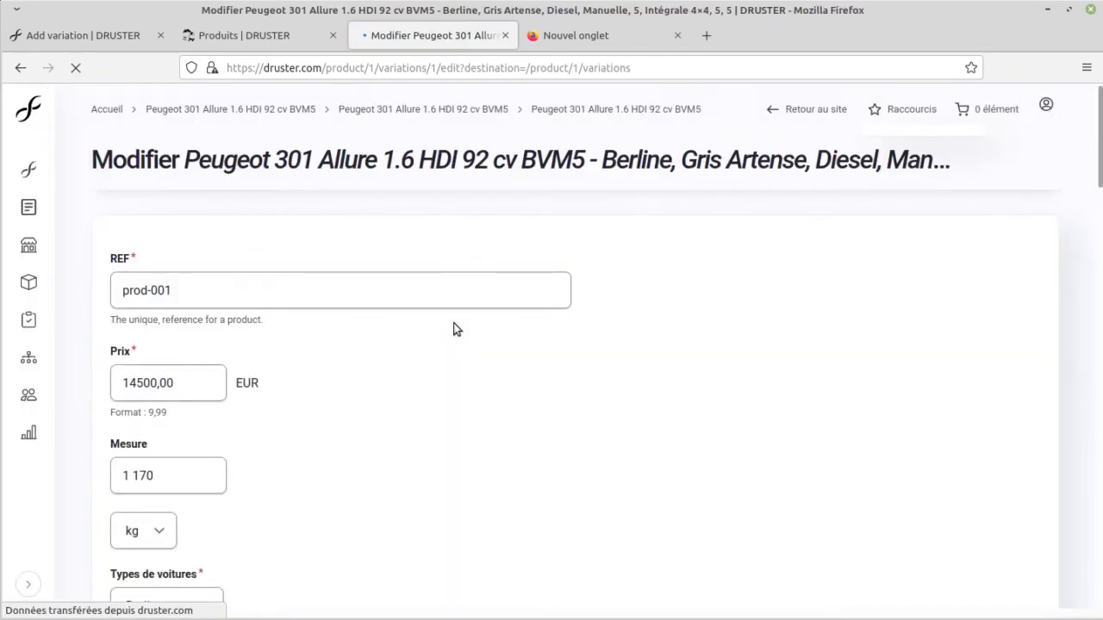
pyautogui.scroll(-10, 573, 338)
pyautogui.scroll(-3, 578, 345)
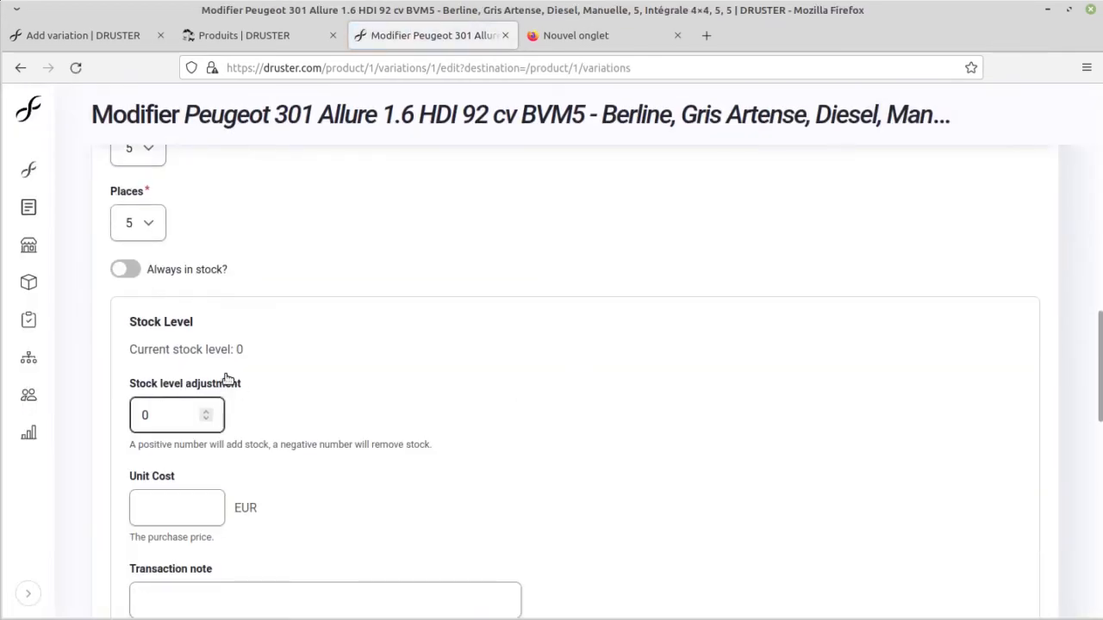
pyautogui.doubleClick(239, 349)
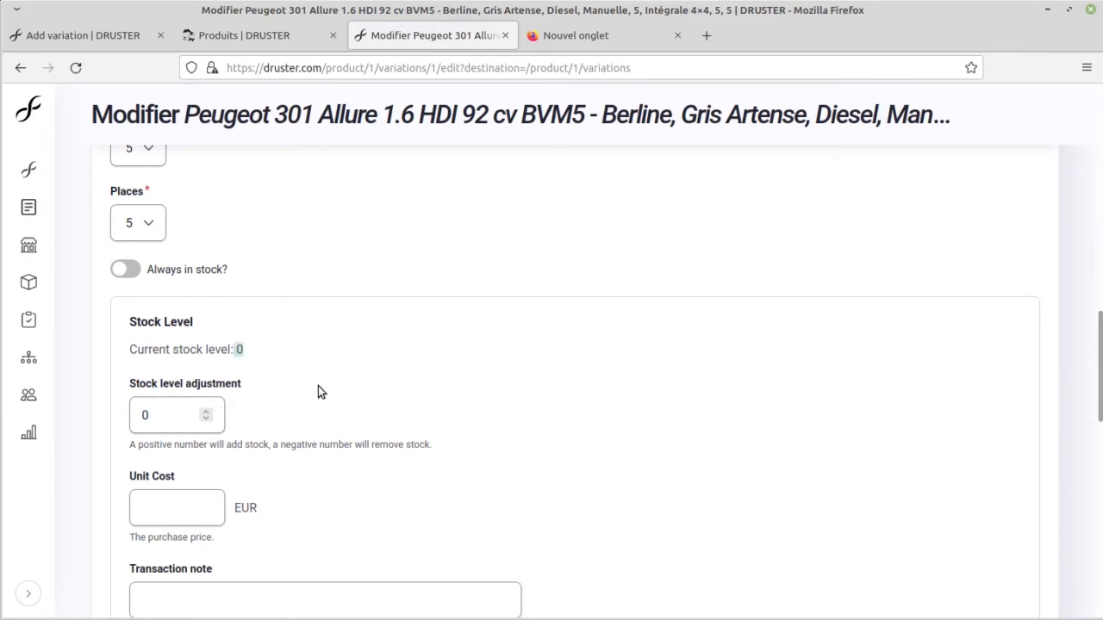
# Step: Open the Peugeot 301 page again from the product catalogue and check whether the car can still be ordered
pyautogui.click(241, 43)
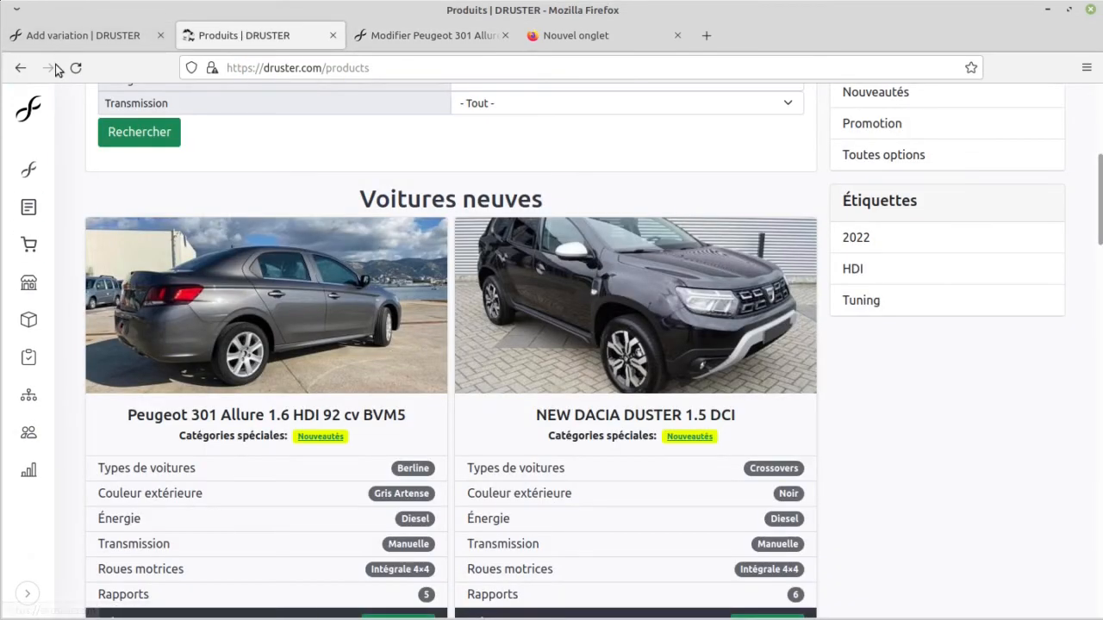
pyautogui.middleClick(404, 379)
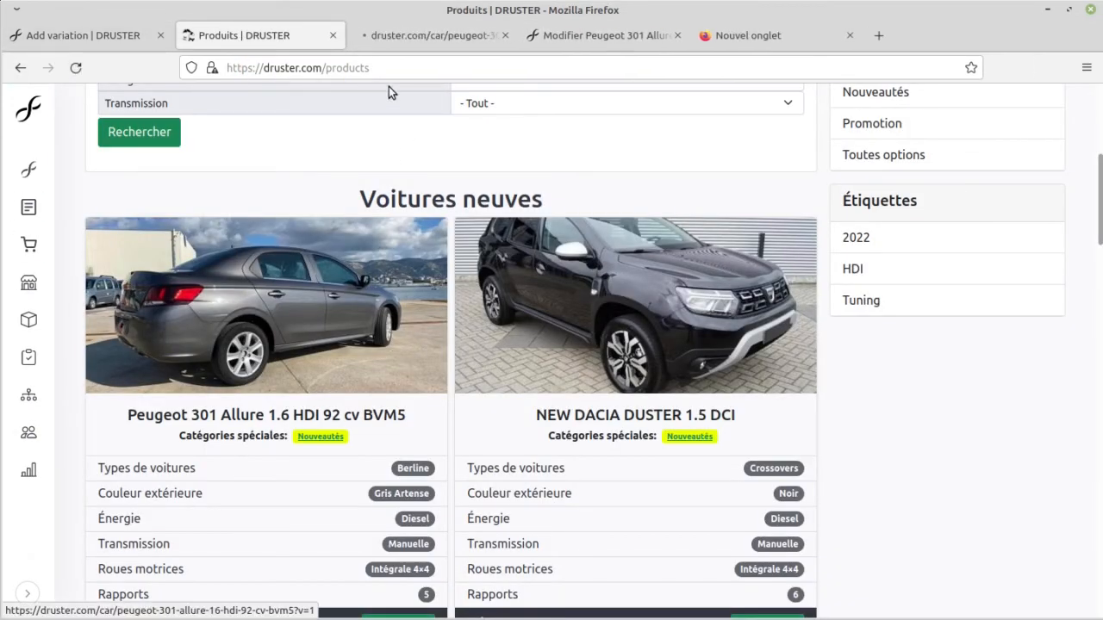
pyautogui.click(406, 26)
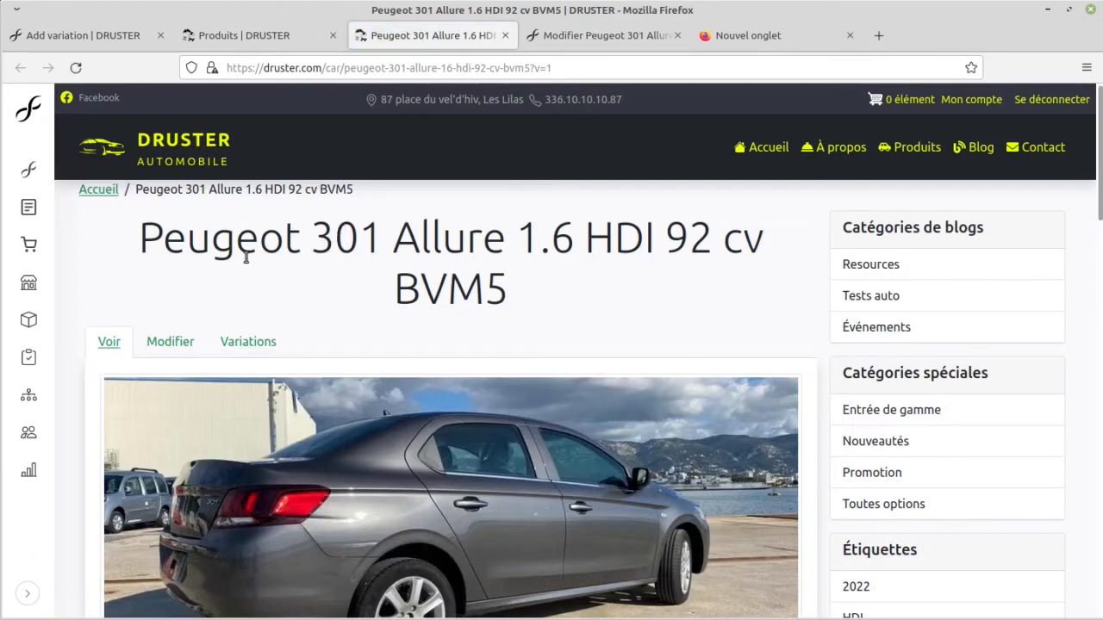
pyautogui.scroll(-10, 245, 256)
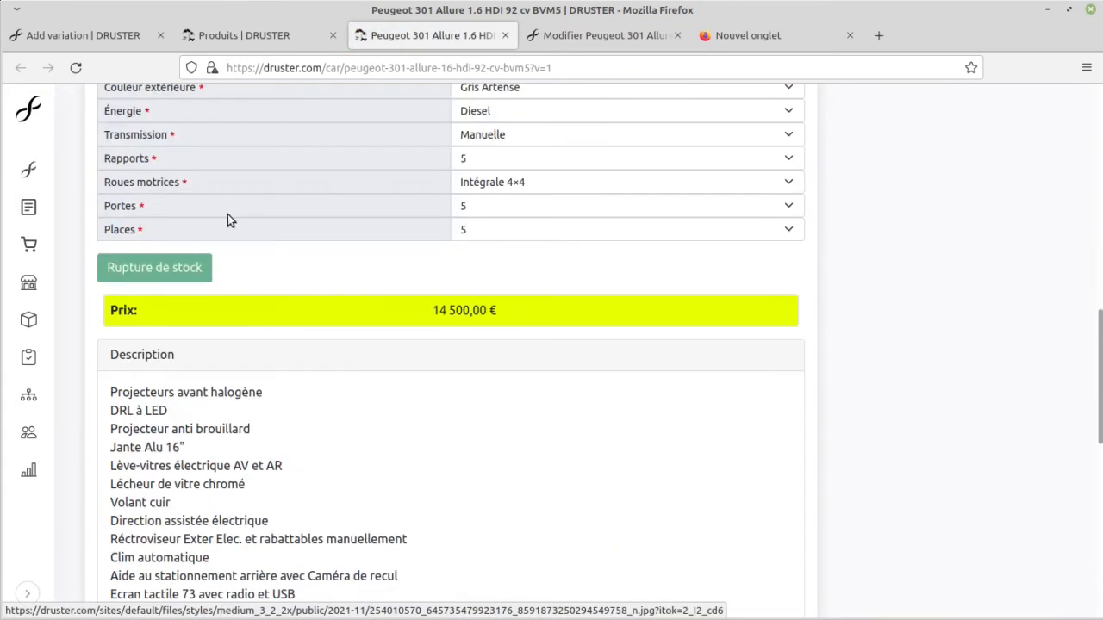
pyautogui.scroll(2, 224, 340)
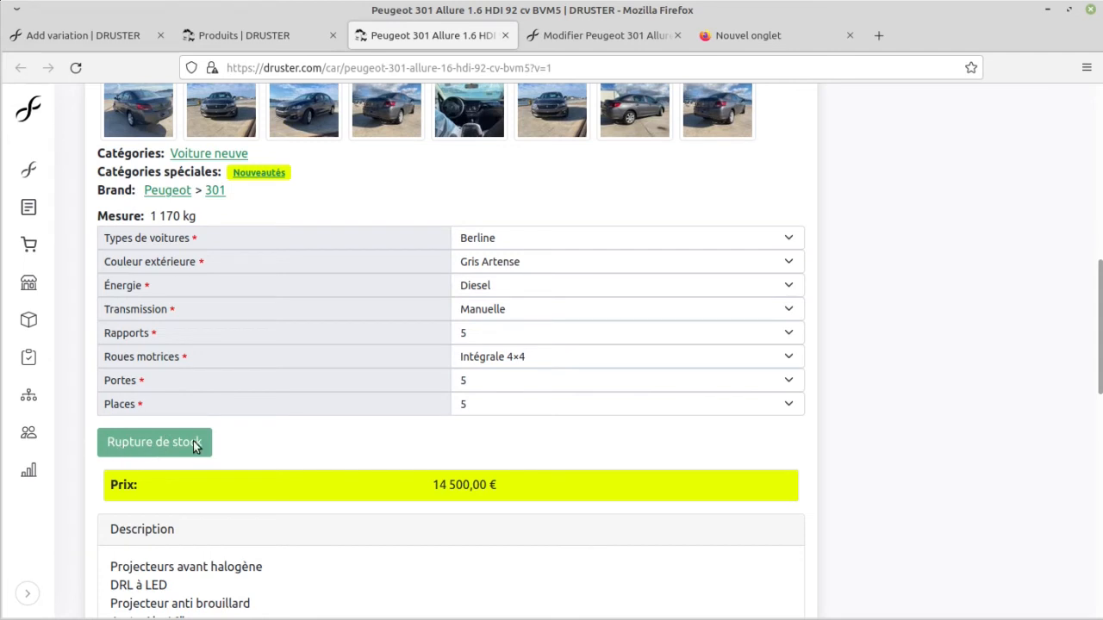
# Step: Enable the "Always in stock?" option on the Peugeot 301's prod-001 variation and save it
pyautogui.click(597, 36)
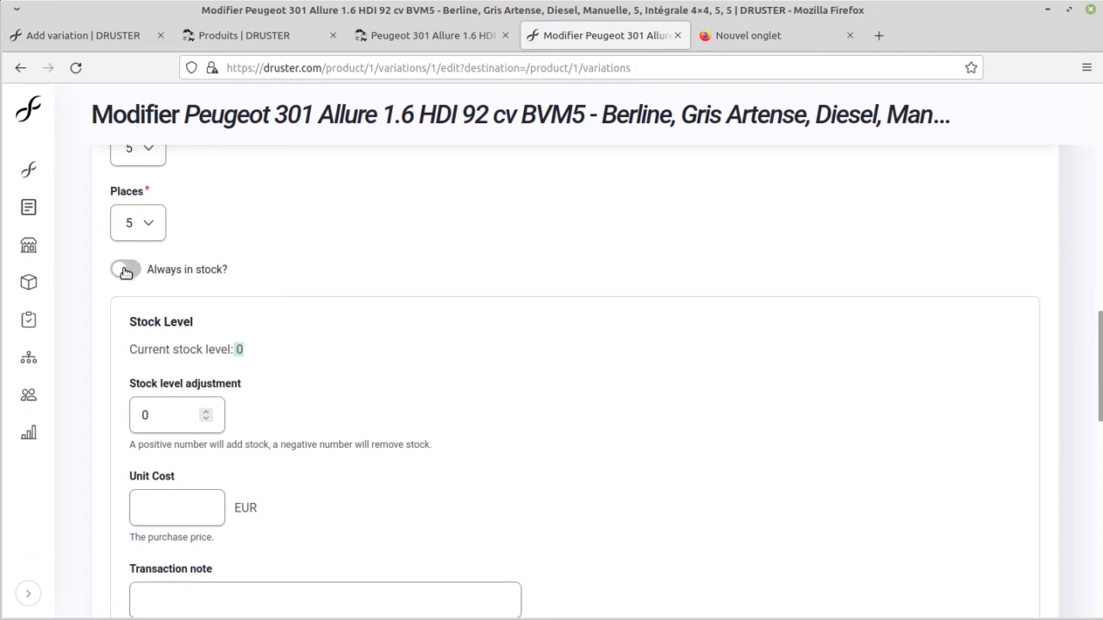
pyautogui.click(126, 272)
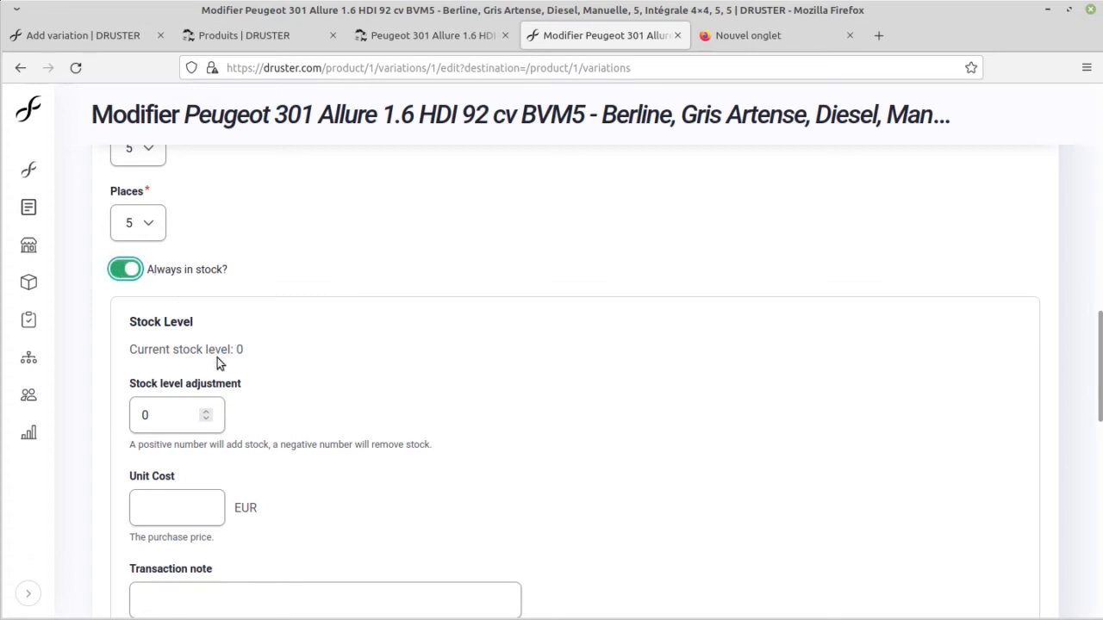
pyautogui.moveTo(136, 351); pyautogui.dragTo(249, 348)
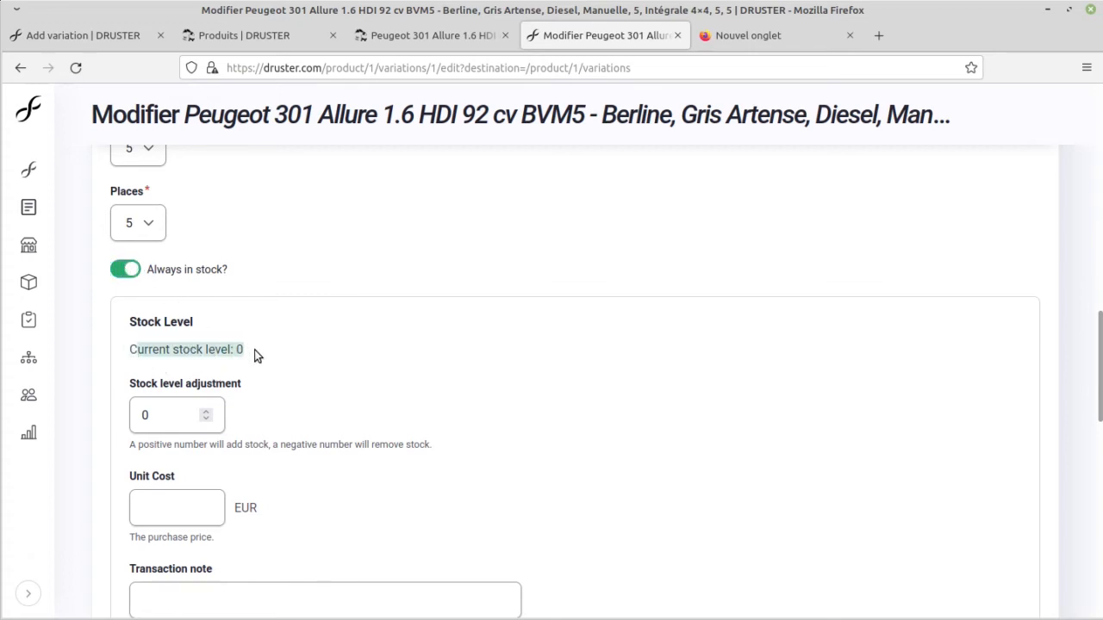
pyautogui.scroll(-10, 215, 434)
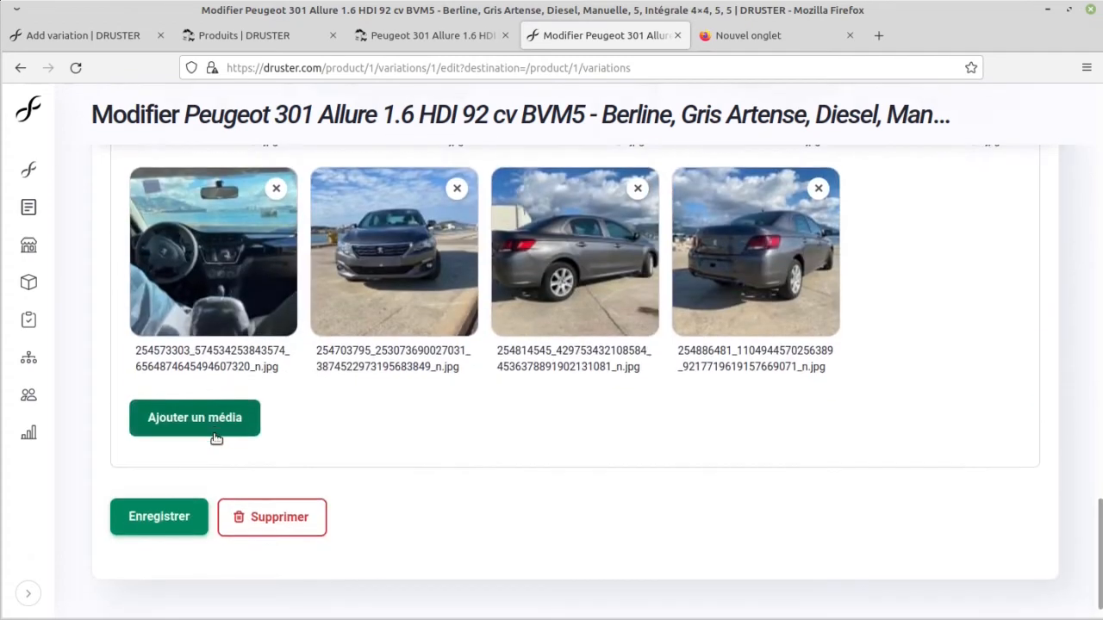
pyautogui.click(140, 504)
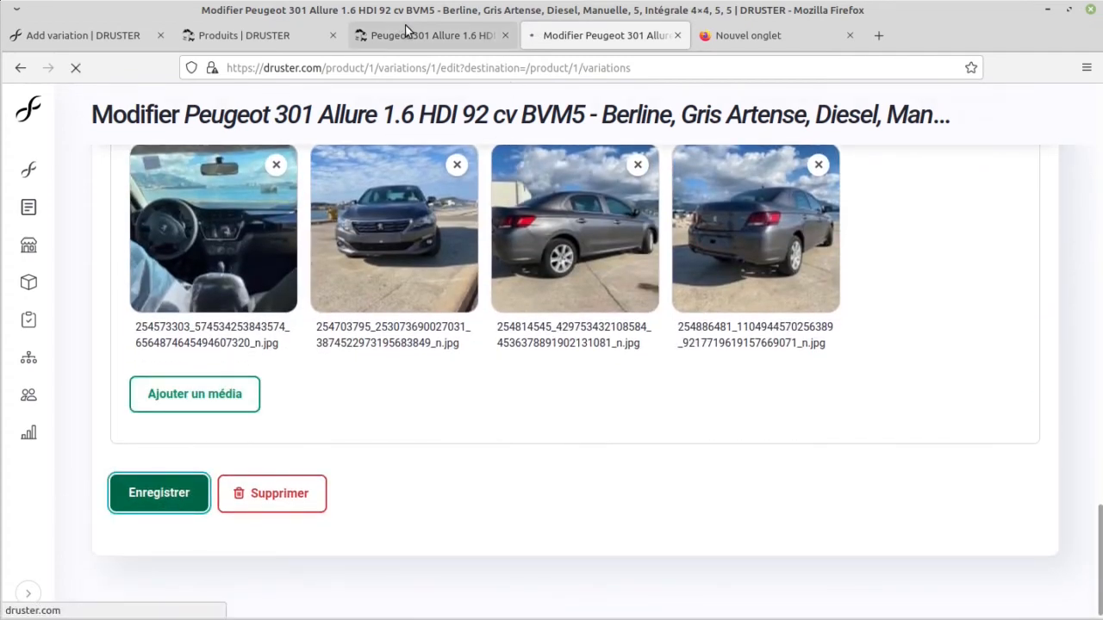
# Step: Reload the public Peugeot 301 page and check whether the car can be added to the cart
pyautogui.click(406, 33)
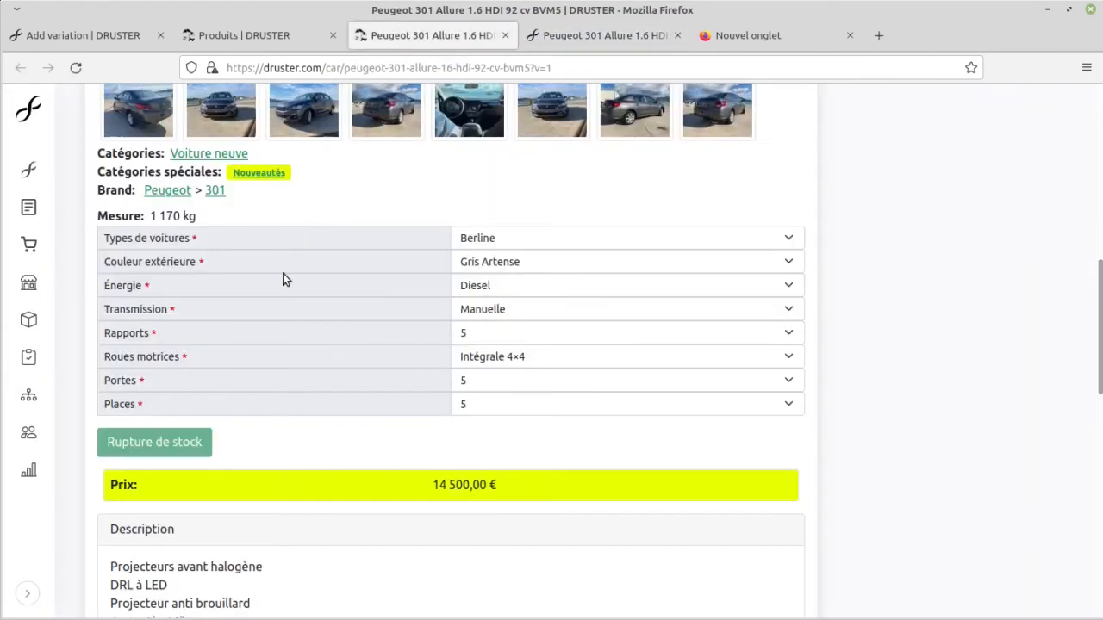
pyautogui.click(76, 68)
pyautogui.scroll(-3, 319, 350)
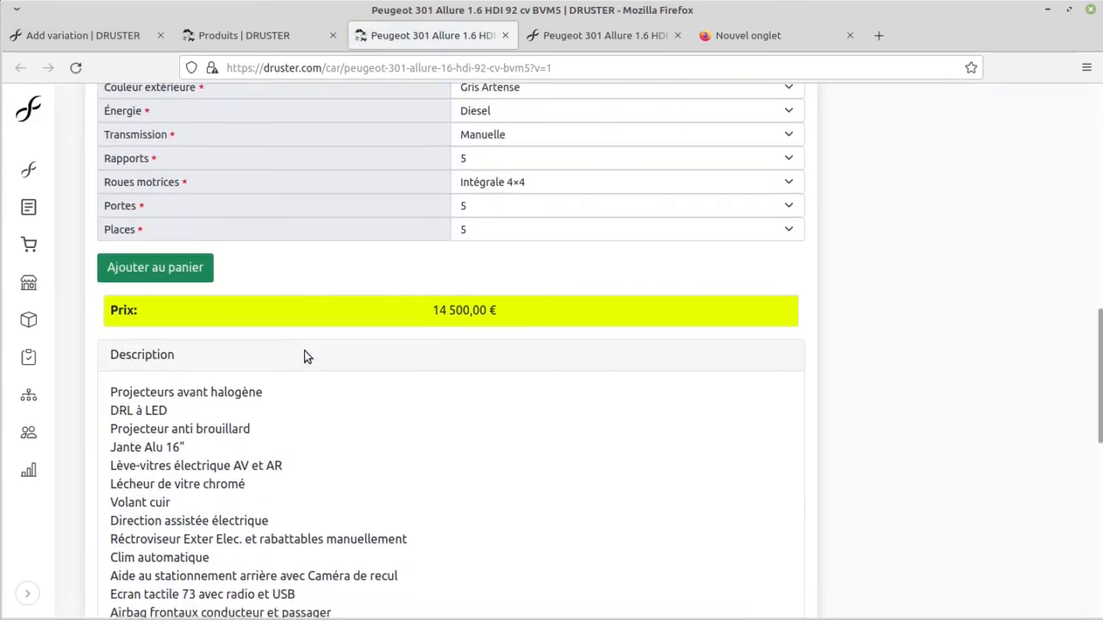
pyautogui.scroll(2, 304, 351)
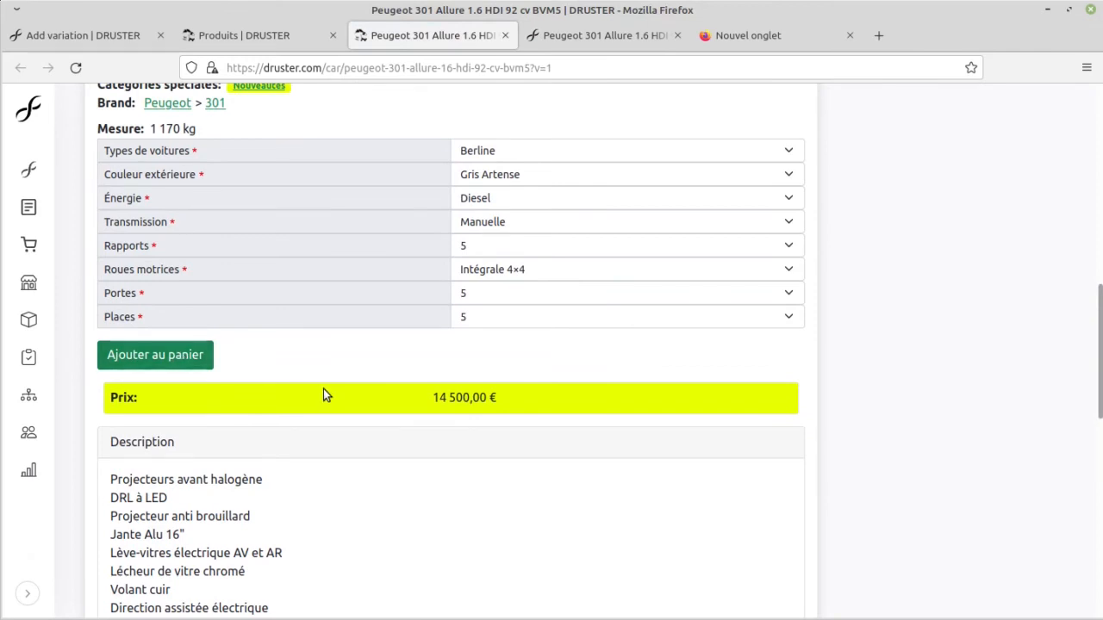
# Step: Disable "Always in stock?" on the prod-001 variation, apply a stock level adjustment of 2 and save it
pyautogui.click(616, 39)
pyautogui.click(940, 475)
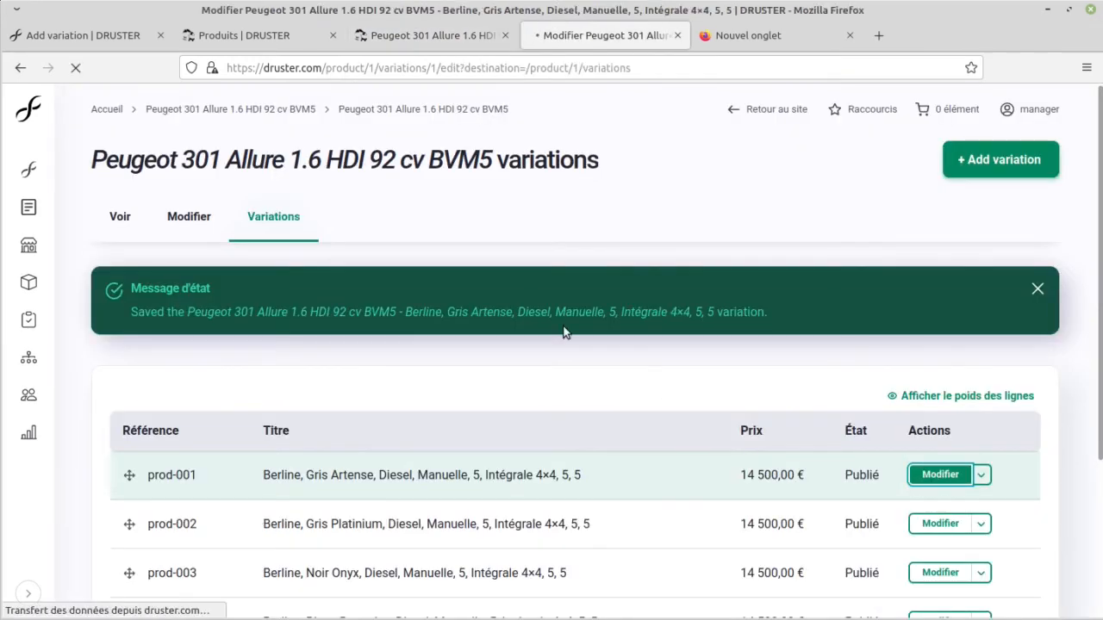
pyautogui.scroll(-8, 386, 247)
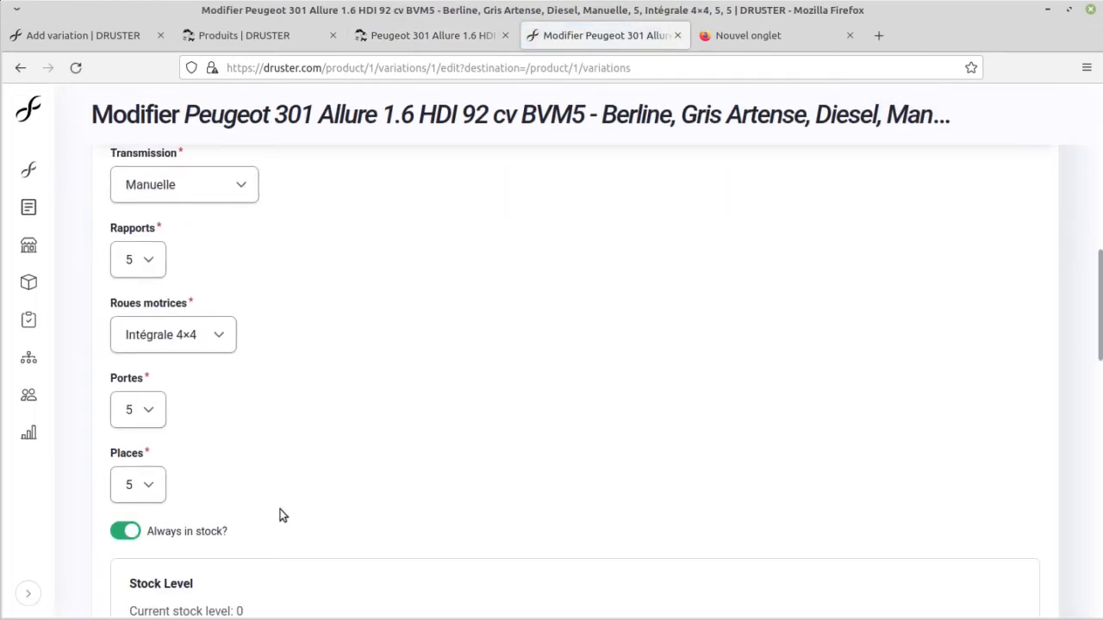
pyautogui.scroll(-3, 280, 515)
pyautogui.click(121, 269)
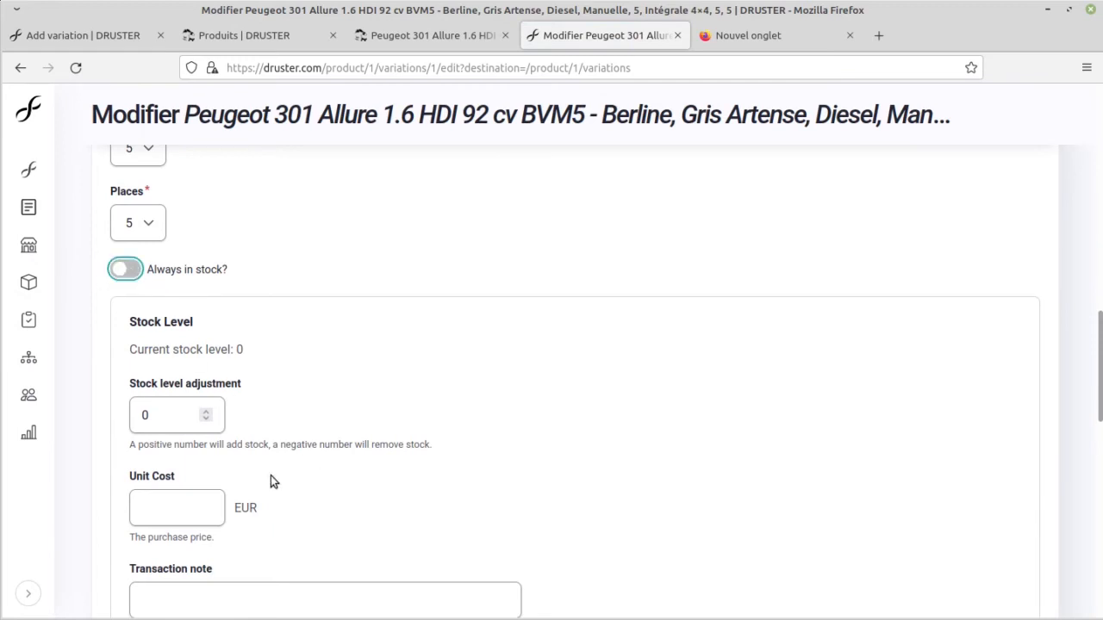
pyautogui.click(172, 418)
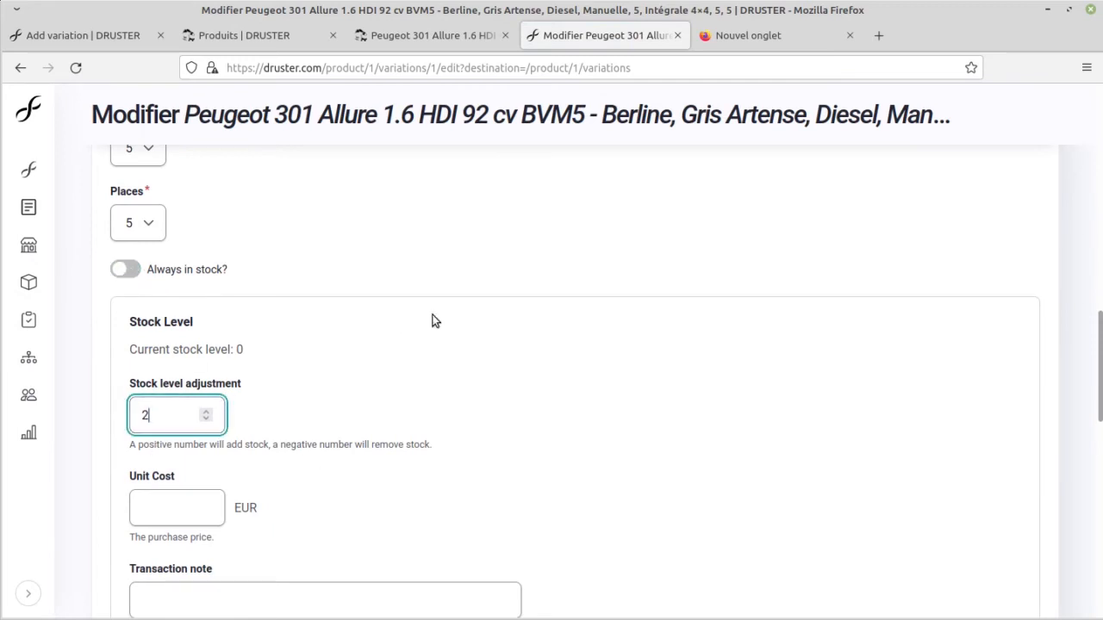
pyautogui.scroll(-10, 390, 396)
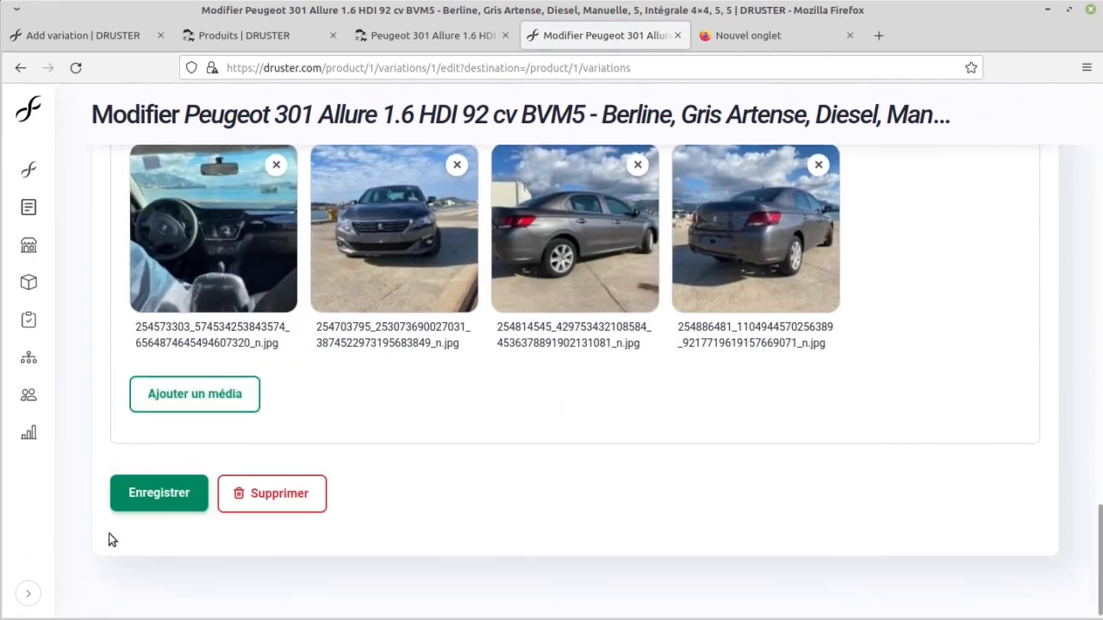
pyautogui.click(160, 494)
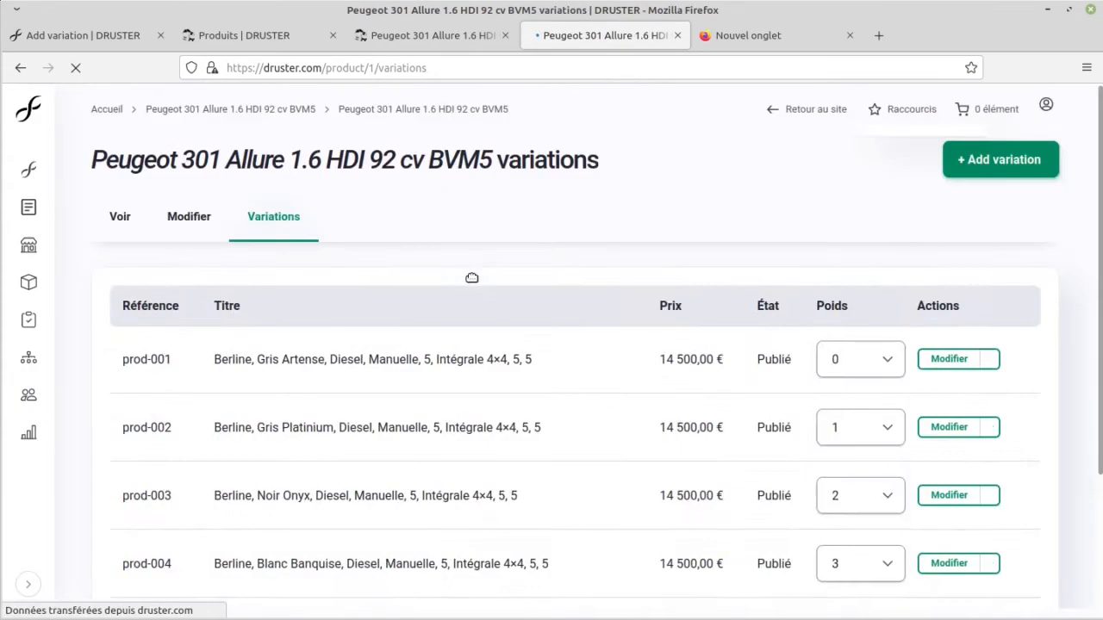
# Step: Refresh the Peugeot 301's public page to check its availability with the adjusted stock
pyautogui.click(431, 35)
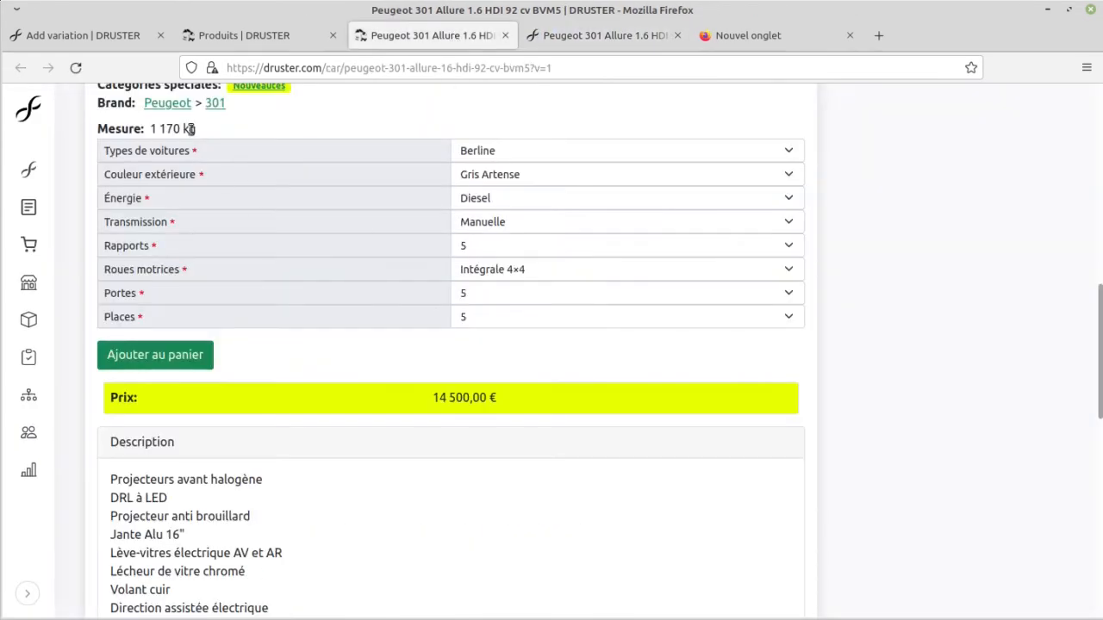
pyautogui.click(75, 67)
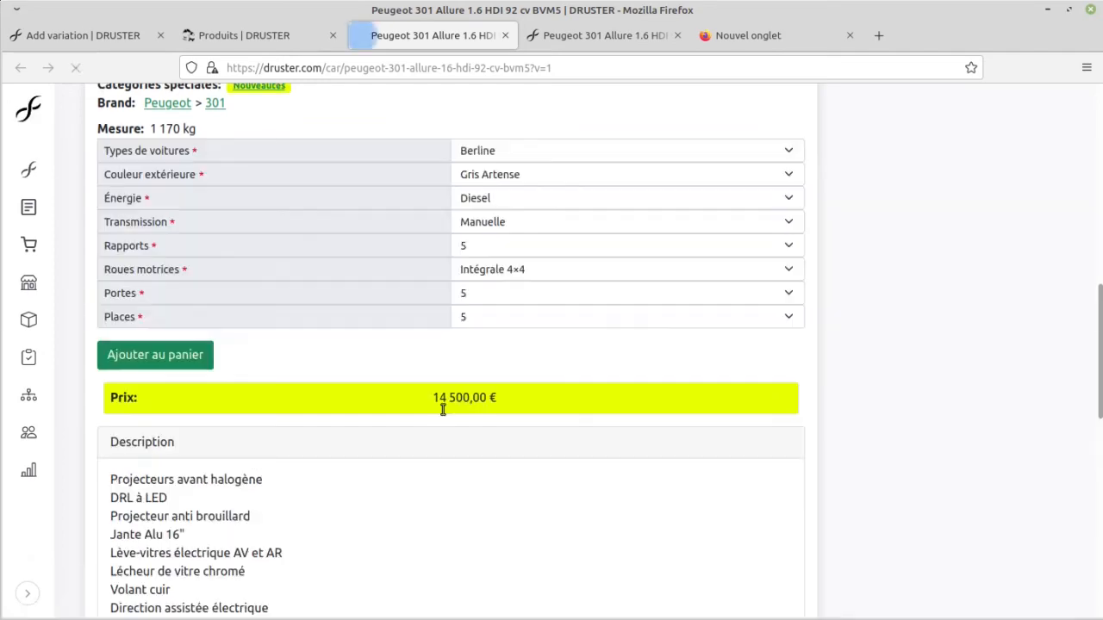
pyautogui.scroll(3, 220, 462)
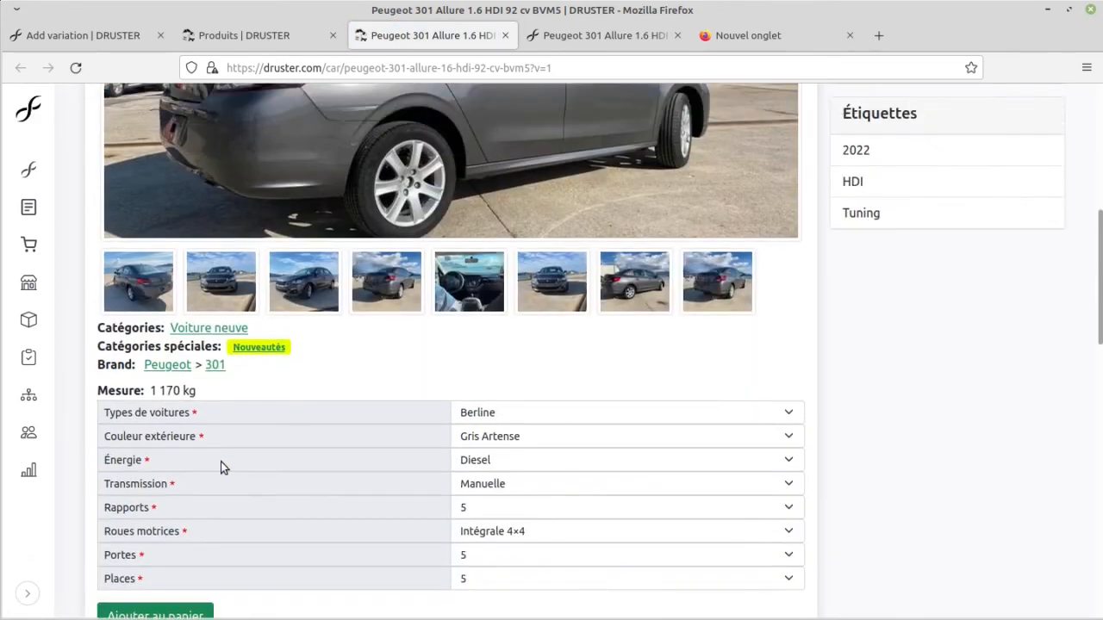
pyautogui.scroll(5, 391, 463)
# Step: Reopen the prod-001 variation from the variations list and check its current stock level
pyautogui.click(565, 36)
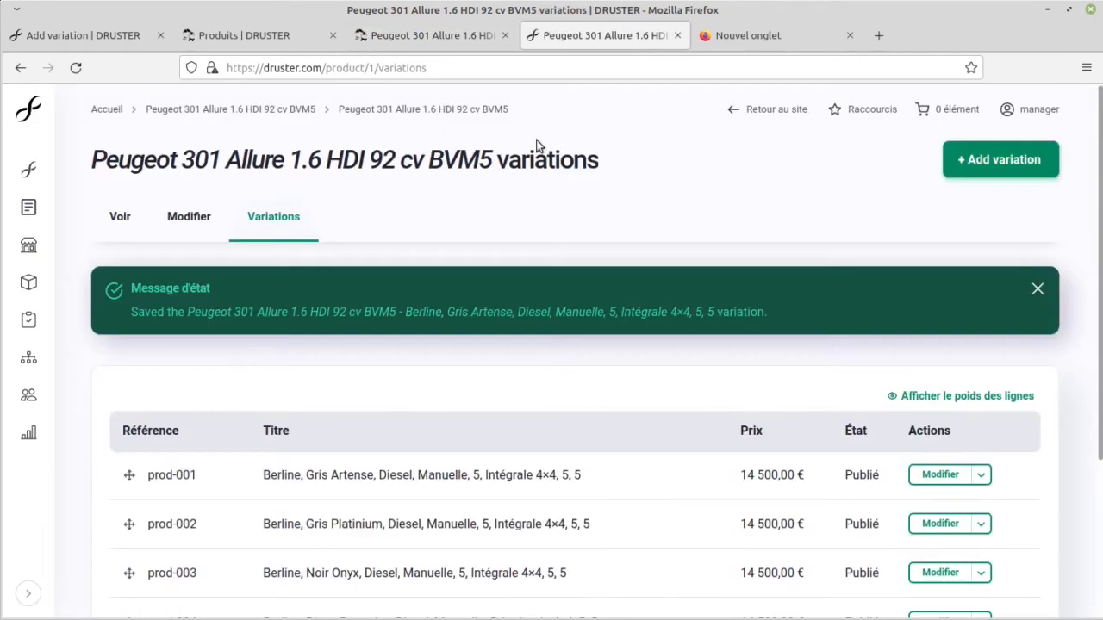
pyautogui.scroll(-2, 241, 415)
pyautogui.click(937, 284)
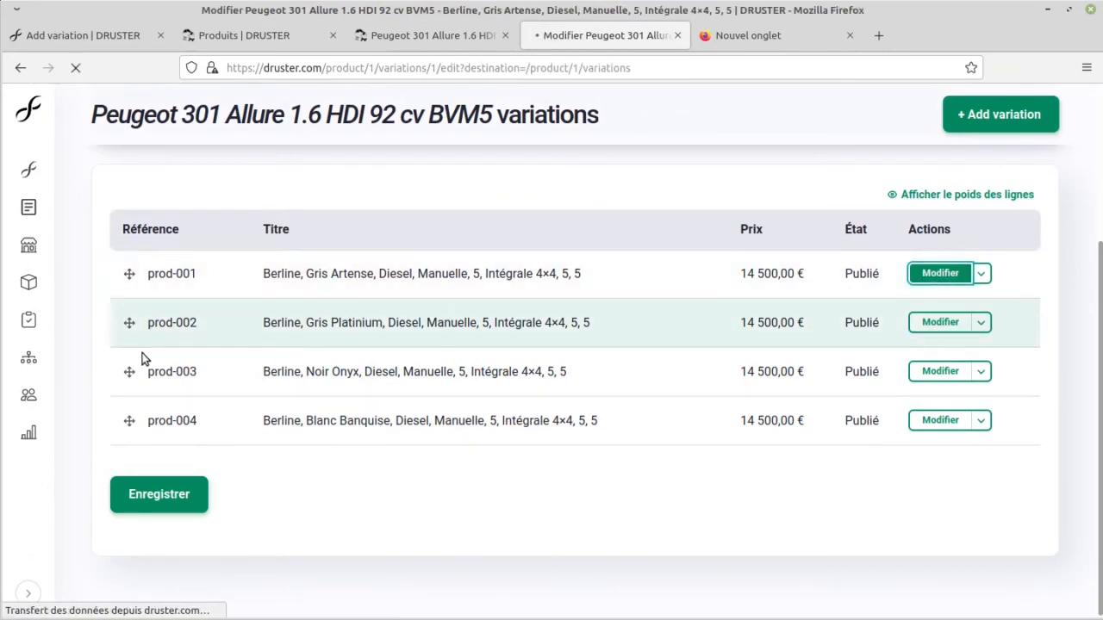
pyautogui.scroll(-10, 259, 365)
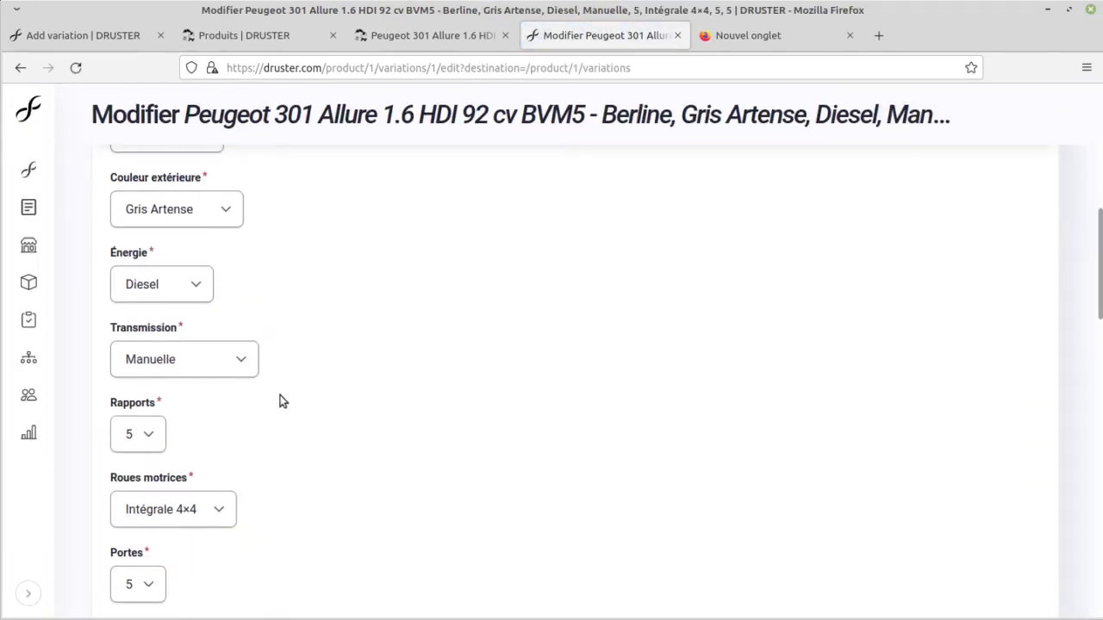
pyautogui.scroll(-10, 279, 403)
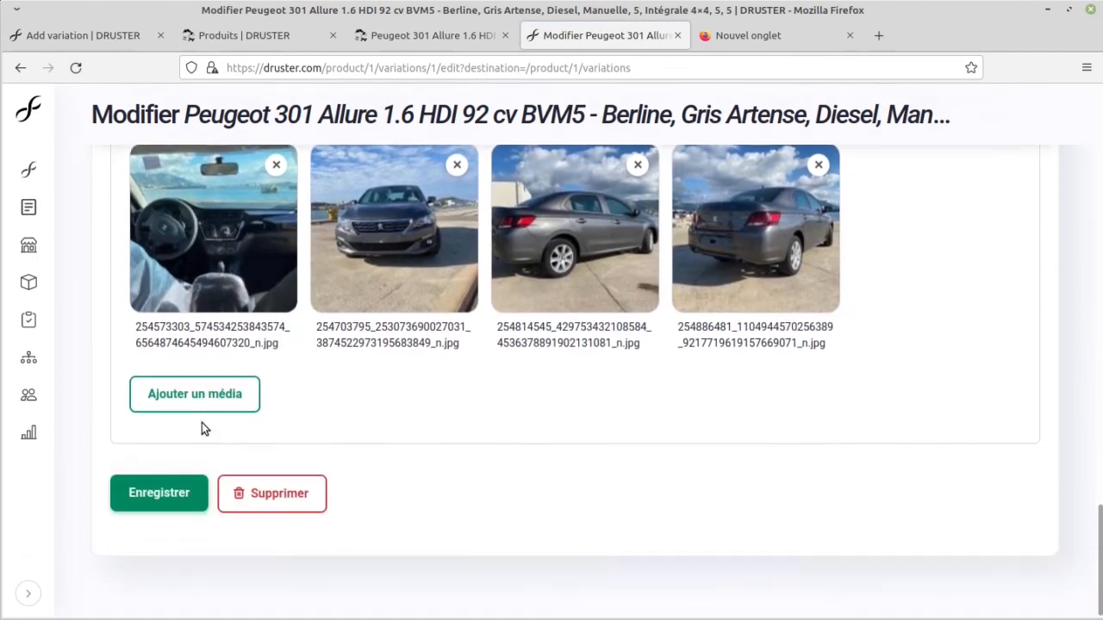
pyautogui.scroll(2, 205, 426)
pyautogui.scroll(5, 224, 414)
pyautogui.scroll(2, 215, 446)
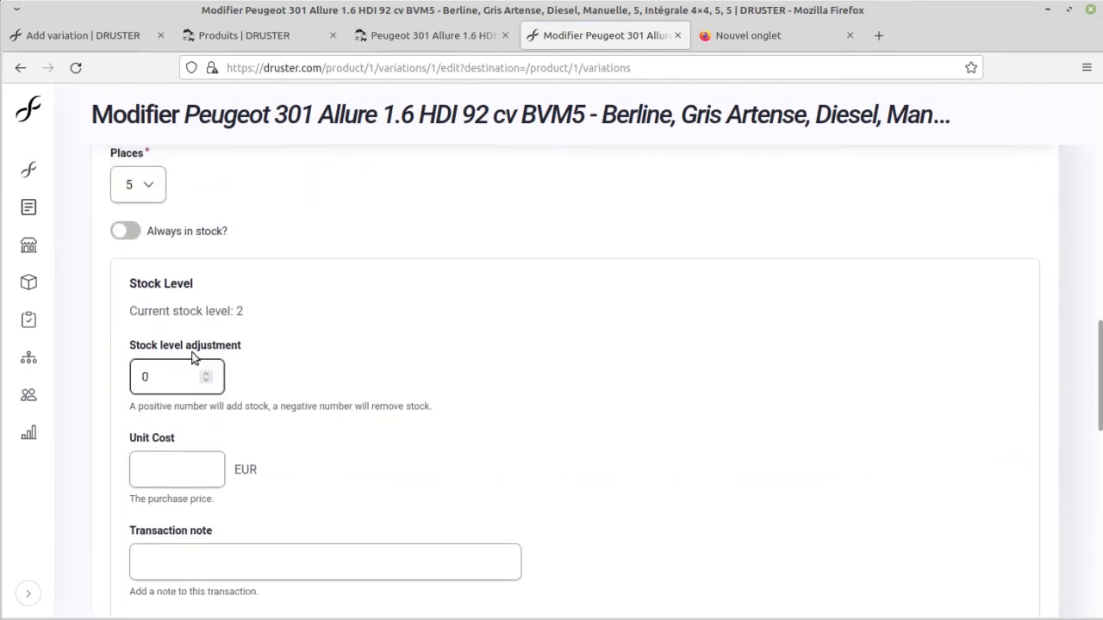
pyautogui.moveTo(244, 311); pyautogui.dragTo(183, 311)
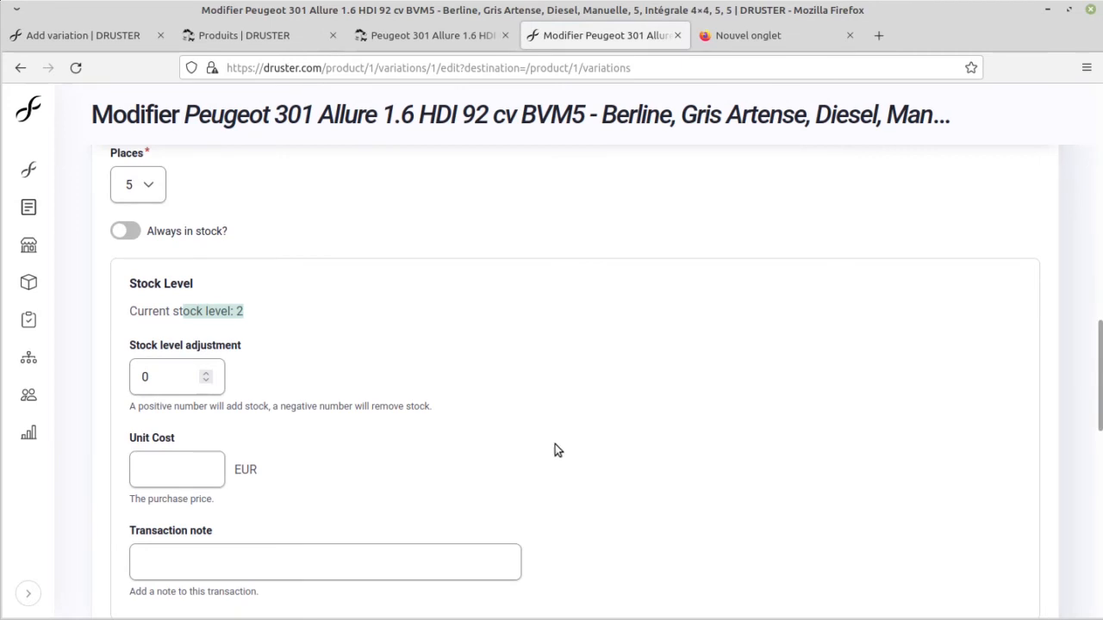
# Step: Close every browser page except the Add variation form and return to its stock settings
pyautogui.middleClick(424, 35)
pyautogui.middleClick(424, 35)
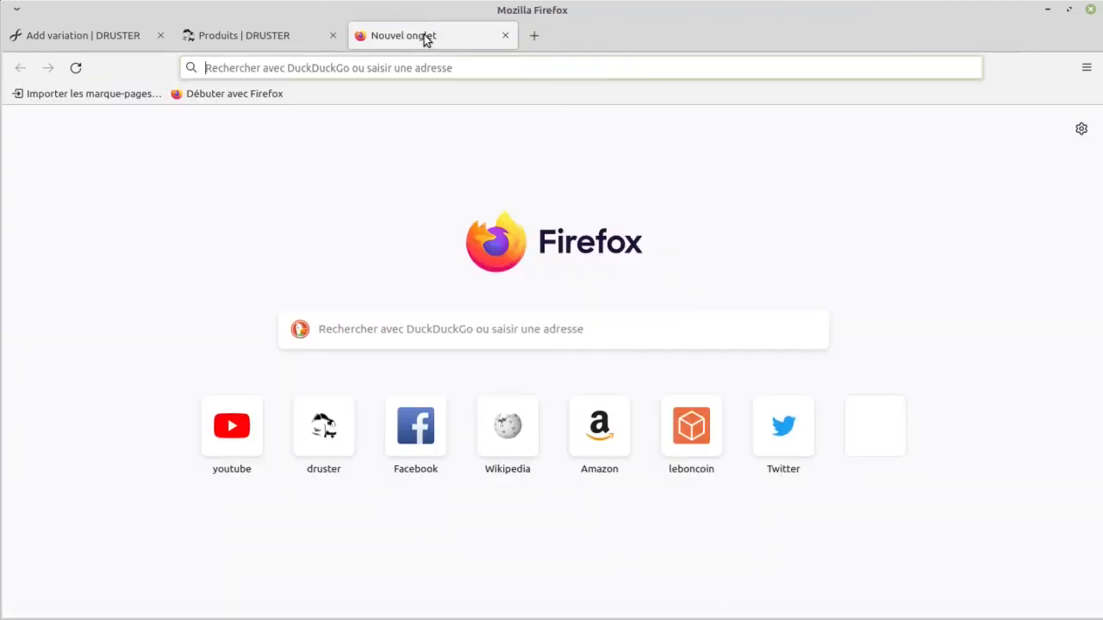
pyautogui.middleClick(424, 34)
pyautogui.middleClick(250, 44)
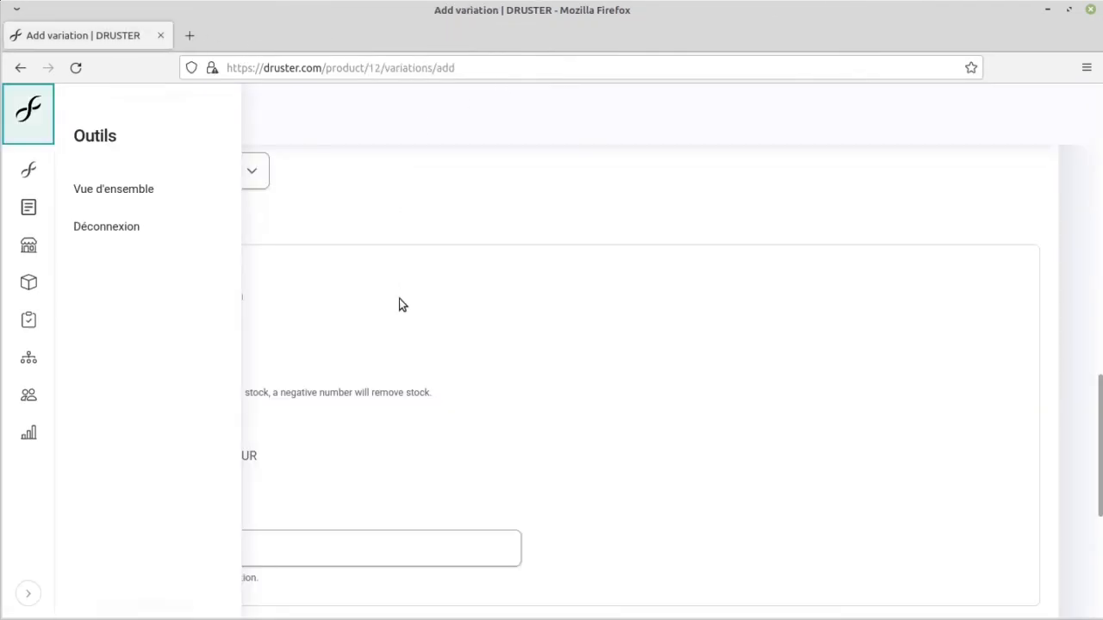
pyautogui.click(529, 351)
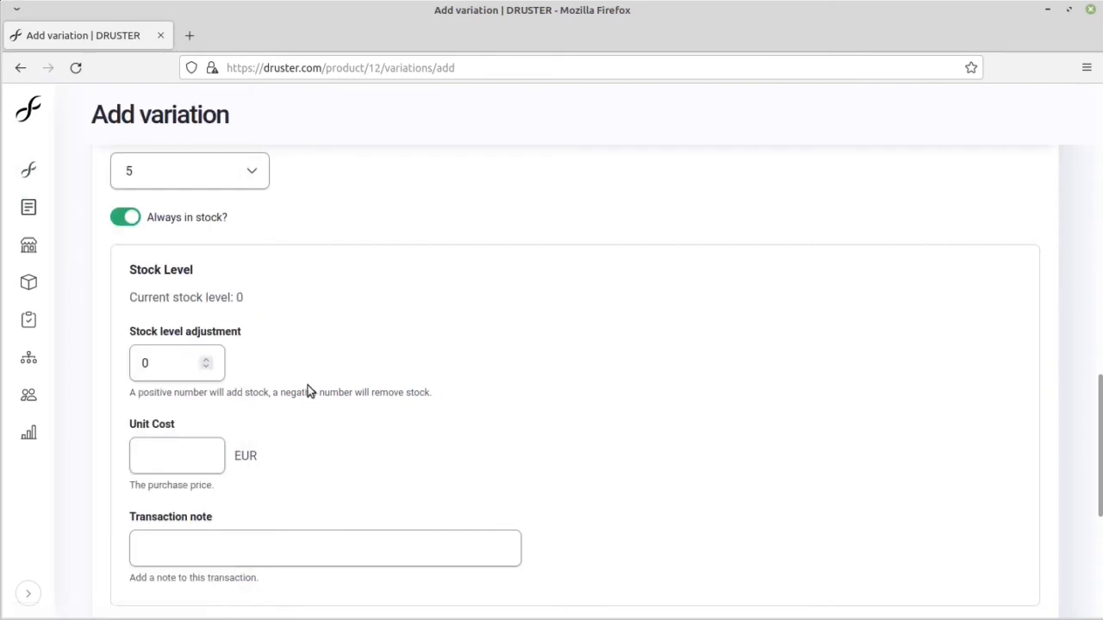
# Step: Set the new variation's stock level adjustment to 2 and its unit cost to 80000 EUR, leaving the transaction note empty
pyautogui.click(164, 365)
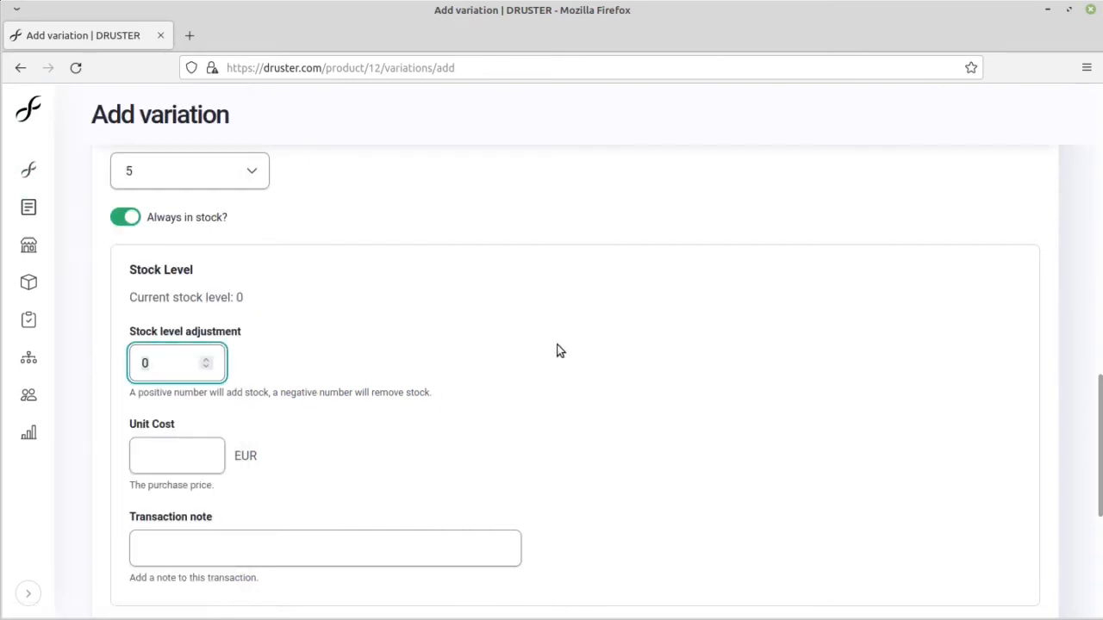
pyautogui.click(172, 465)
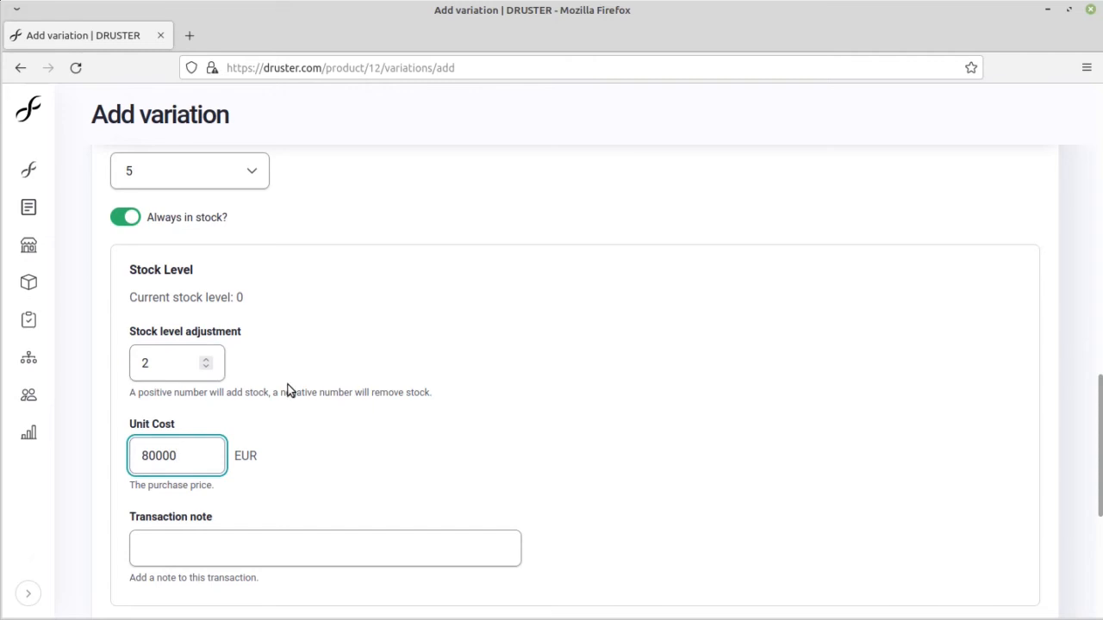
pyautogui.scroll(-3, 291, 389)
pyautogui.scroll(2, 283, 525)
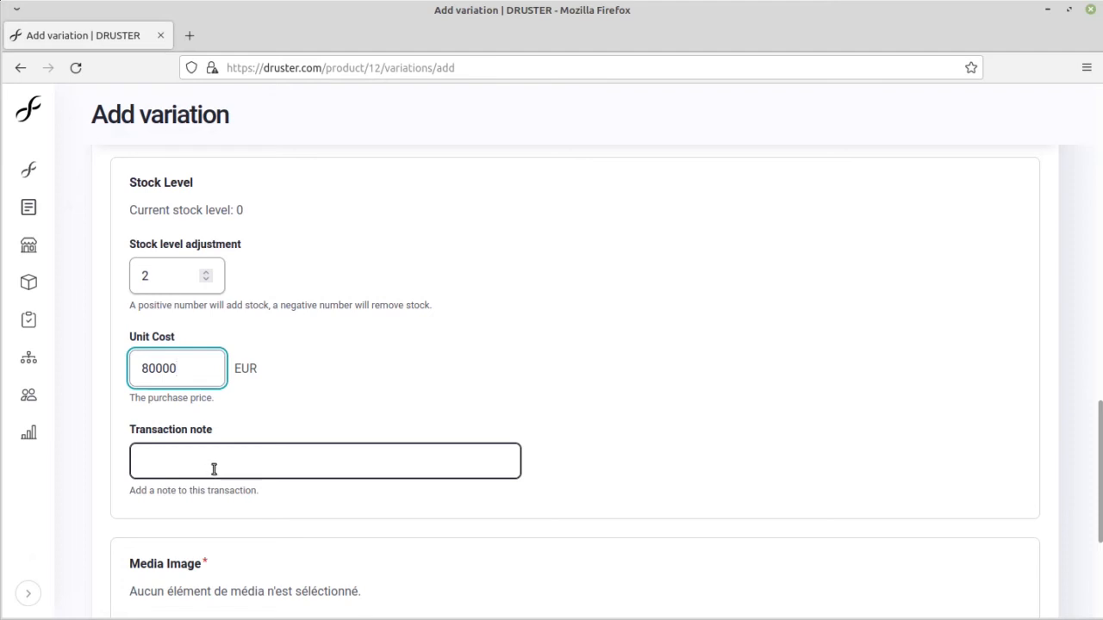
pyautogui.click(213, 470)
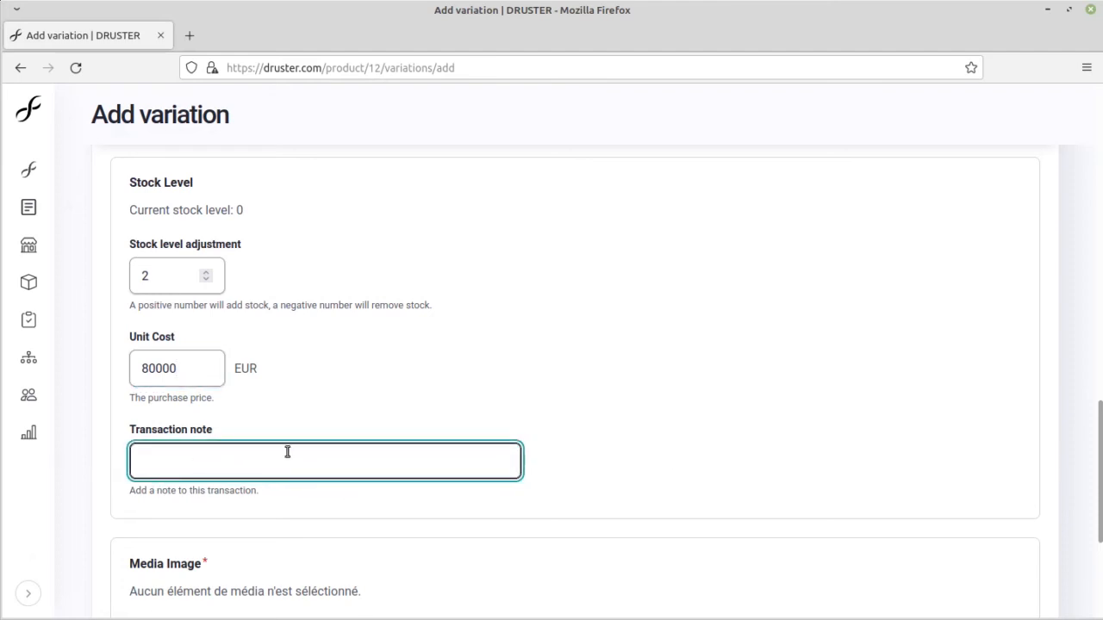
# Step: Upload bmw-m4-on-road.jpg from the Wallpaper folder as the new variation's media image
pyautogui.scroll(-2, 250, 436)
pyautogui.click(210, 462)
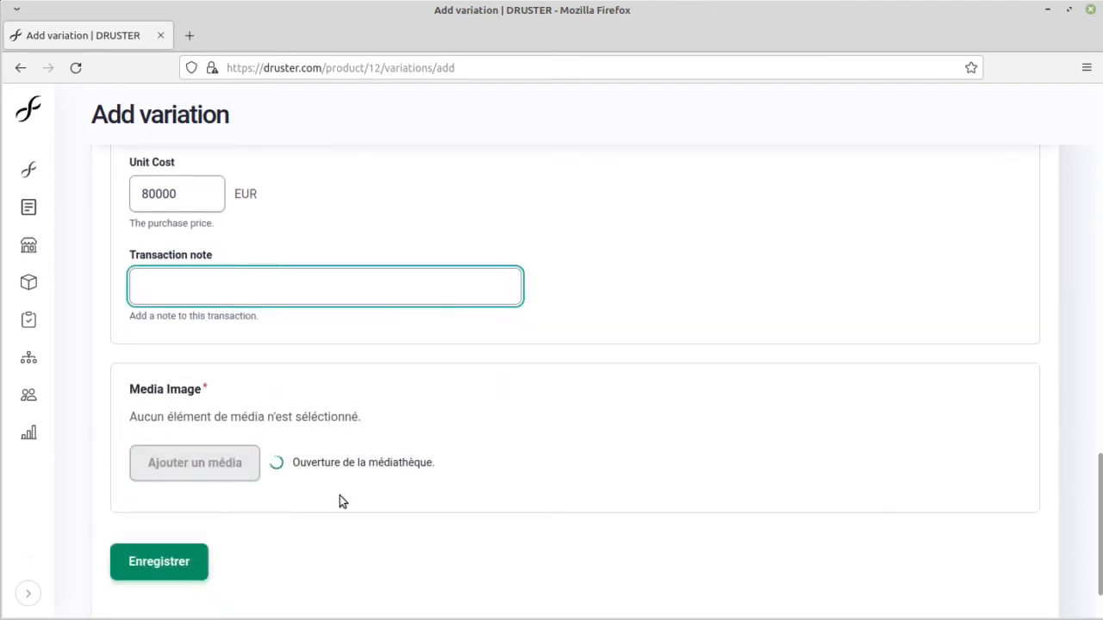
pyautogui.scroll(-4, 367, 469)
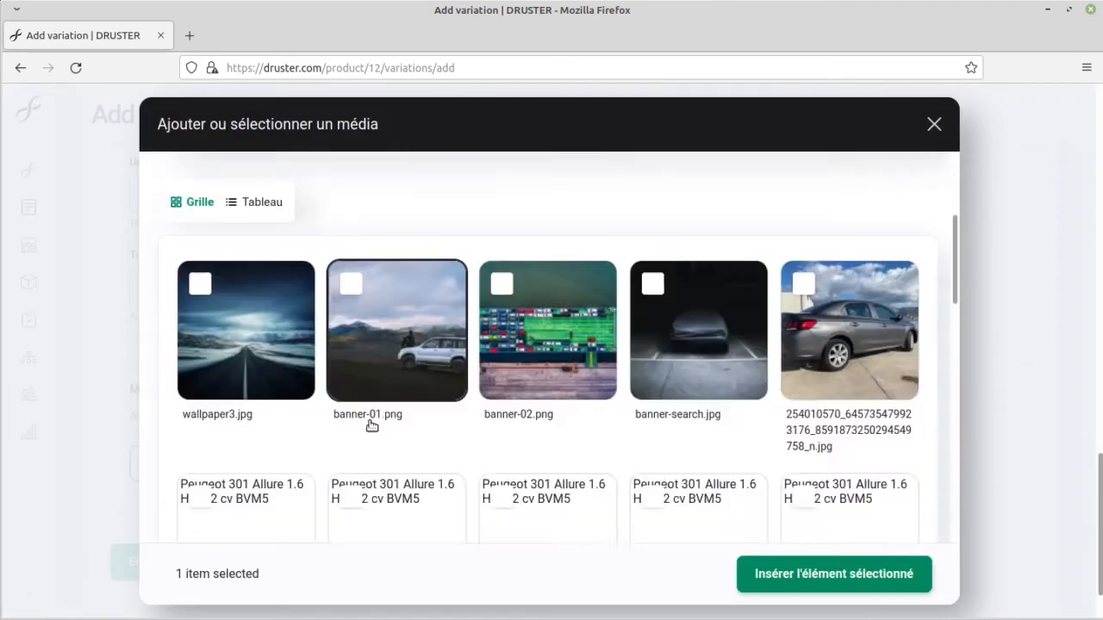
pyautogui.scroll(2, 369, 394)
pyautogui.scroll(3, 413, 422)
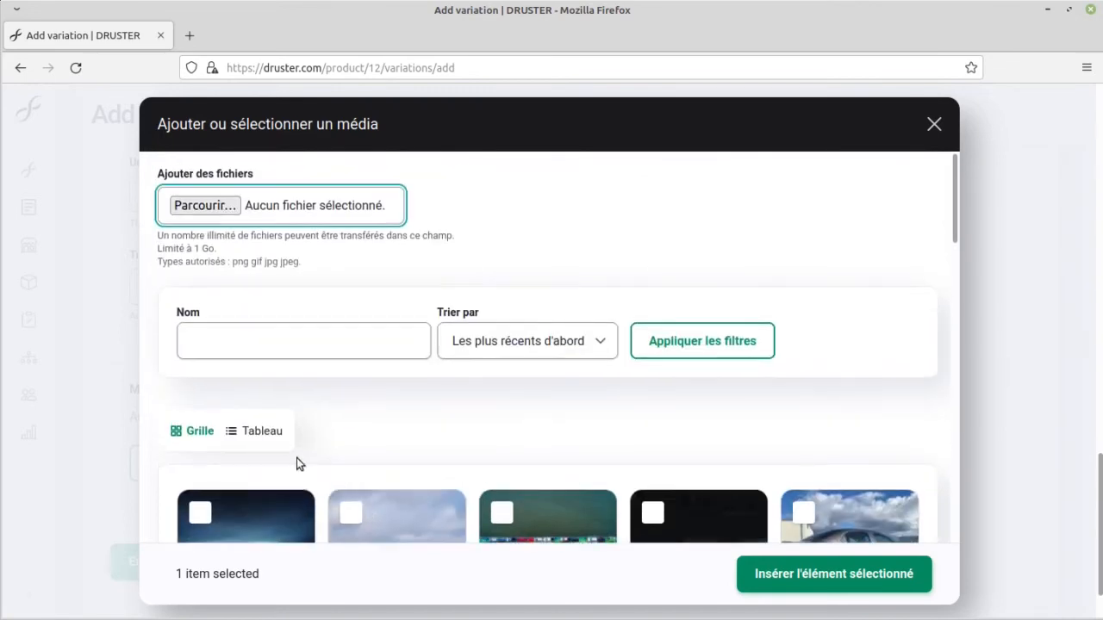
pyautogui.click(210, 209)
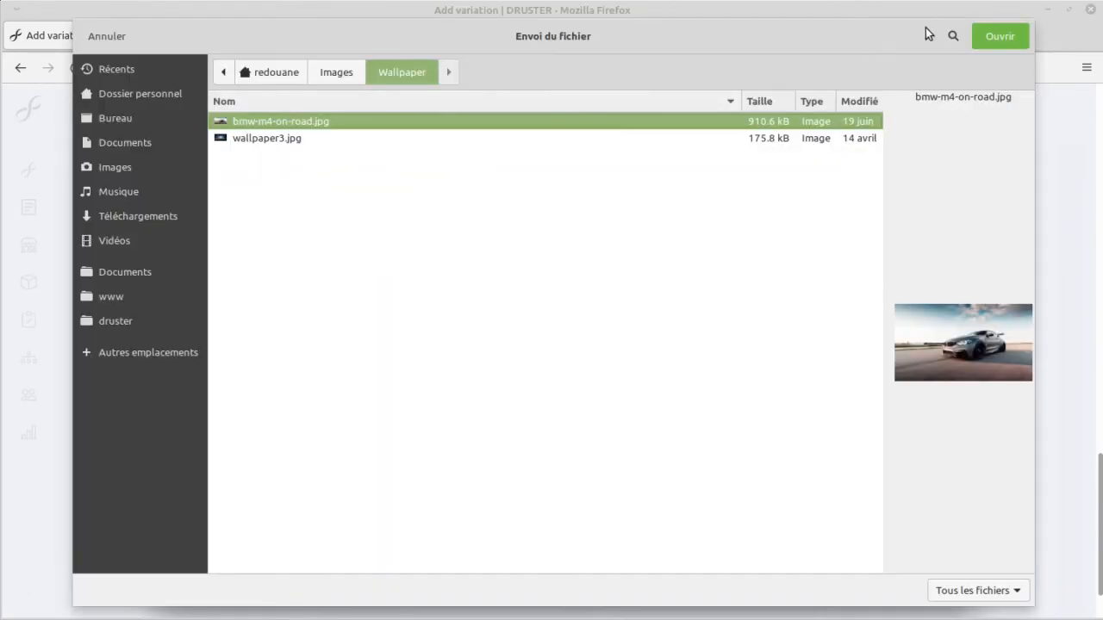
pyautogui.click(992, 33)
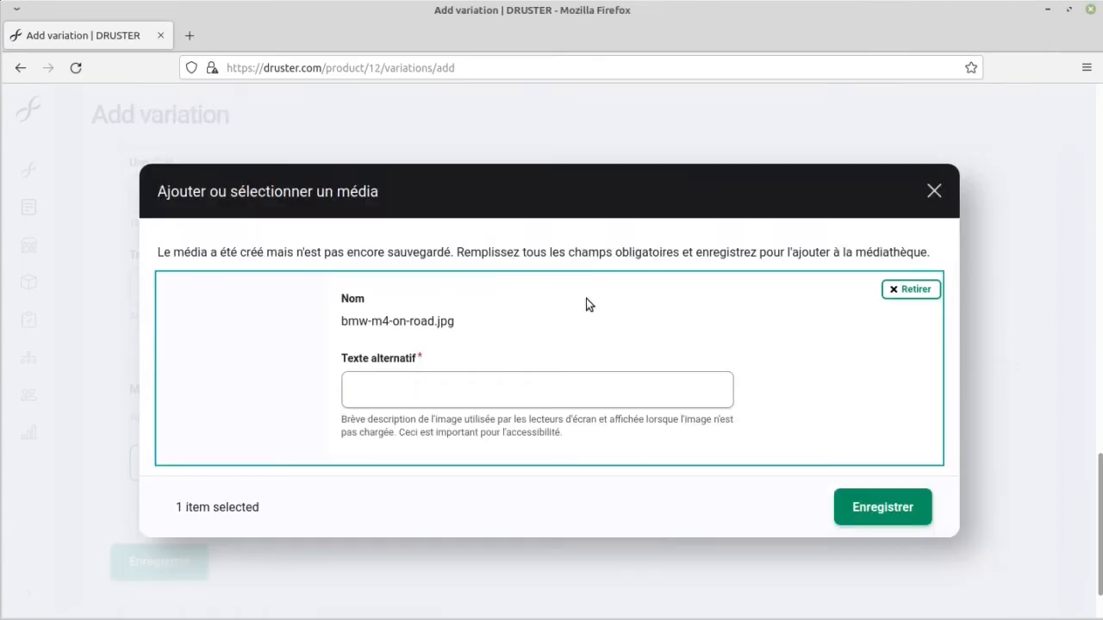
# Step: Give the uploaded BMW image the alternative text GT4 and save it to the media library
pyautogui.click(401, 389)
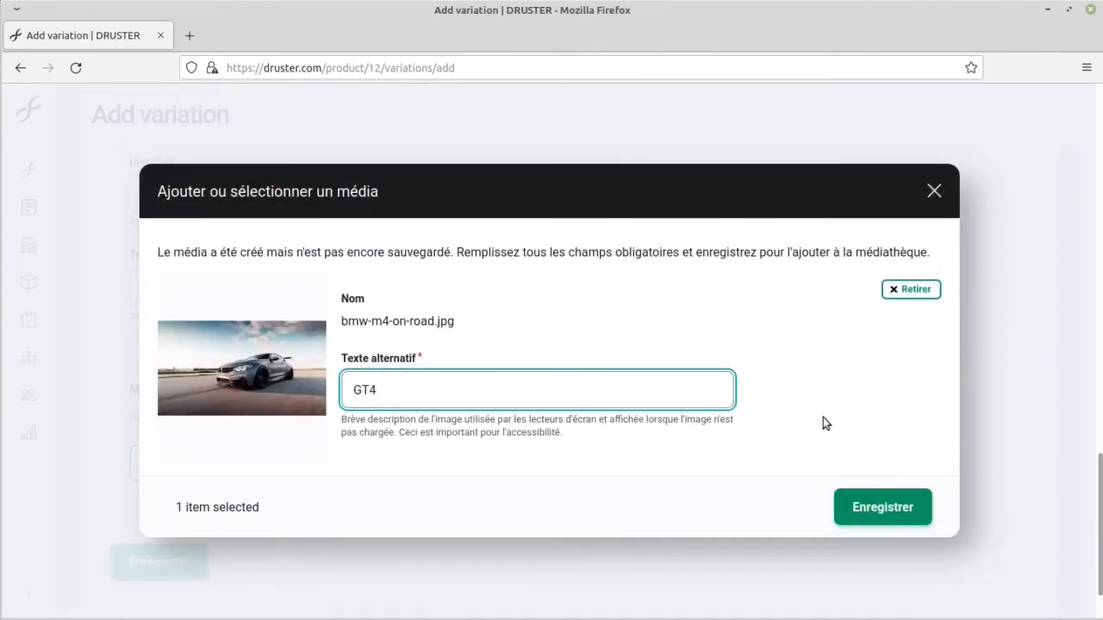
pyautogui.click(853, 509)
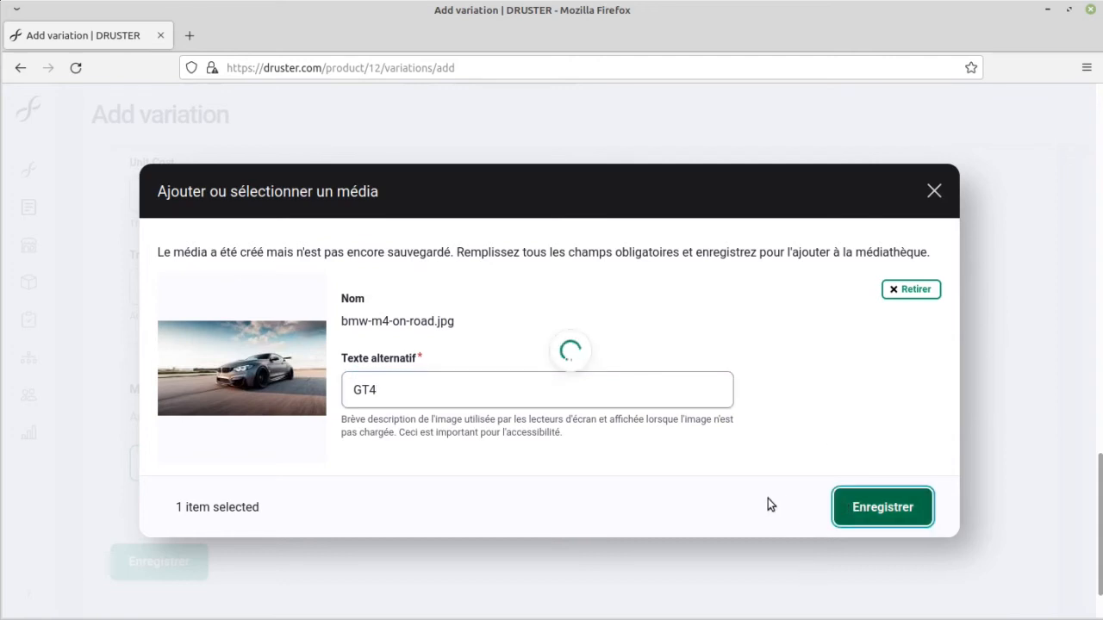
pyautogui.scroll(-4, 505, 387)
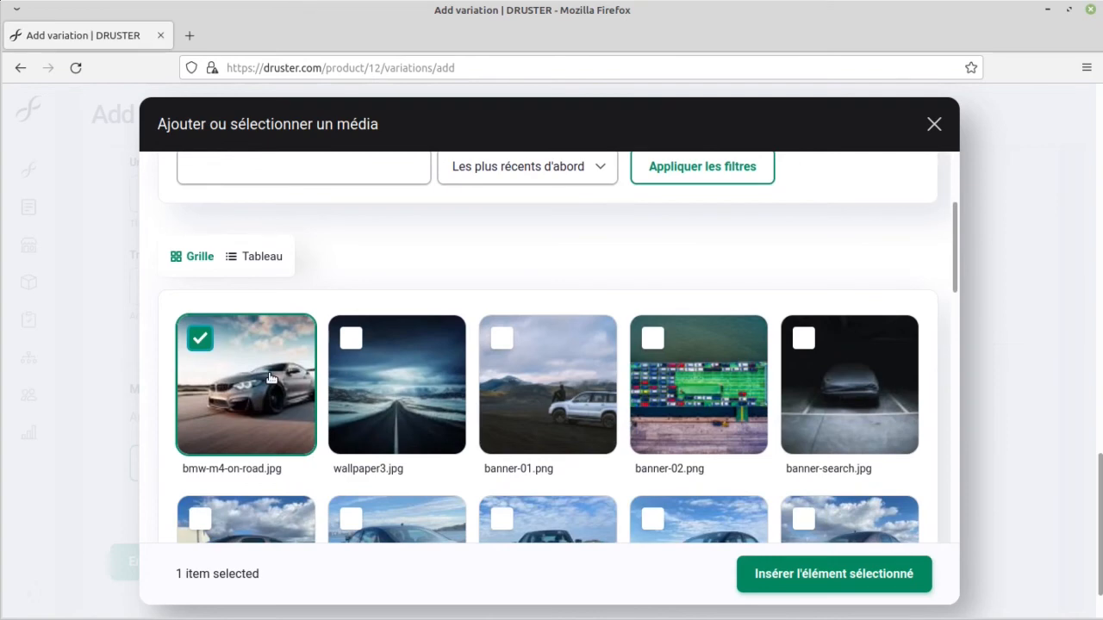
pyautogui.scroll(4, 362, 380)
pyautogui.scroll(-4, 344, 362)
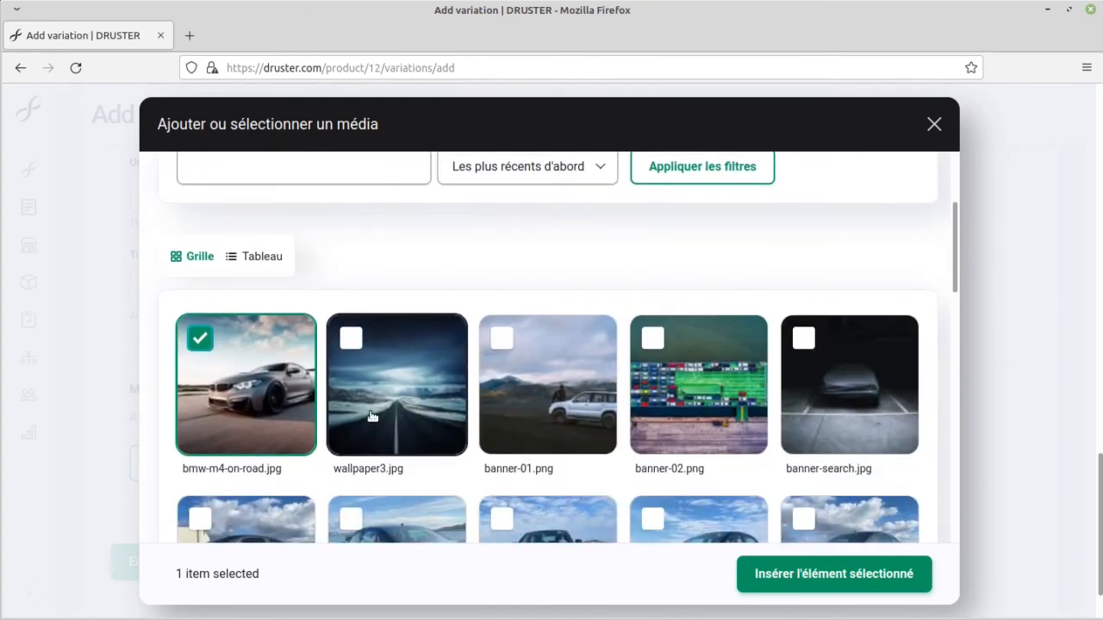
# Step: Try adding wallpaper3.jpg and banner-01.png to the media selection, and deselect both again
pyautogui.click(350, 345)
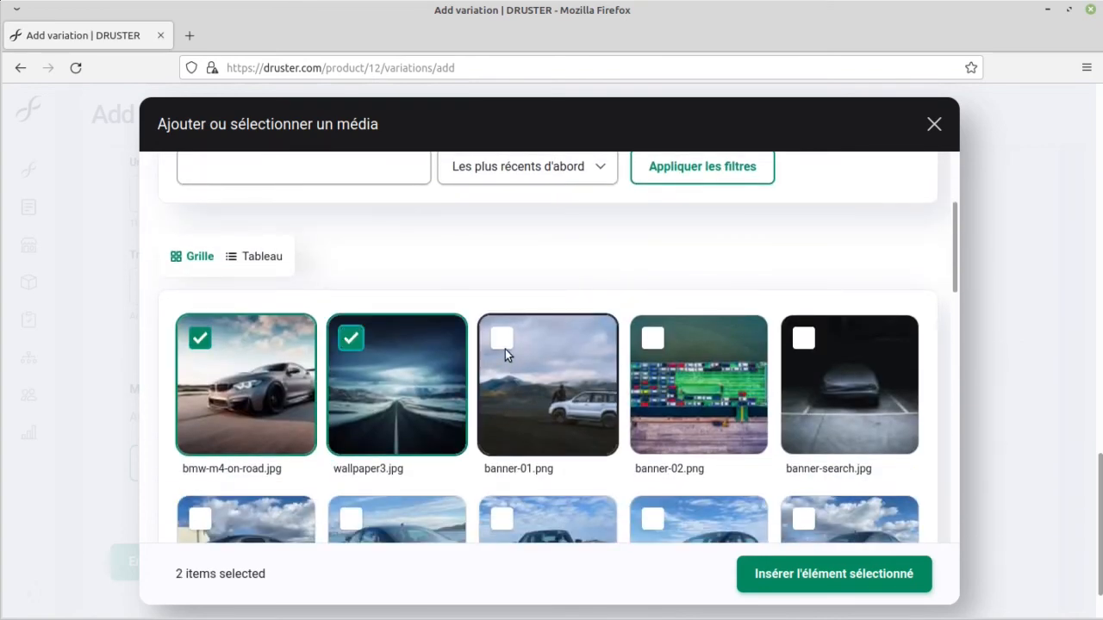
pyautogui.click(505, 349)
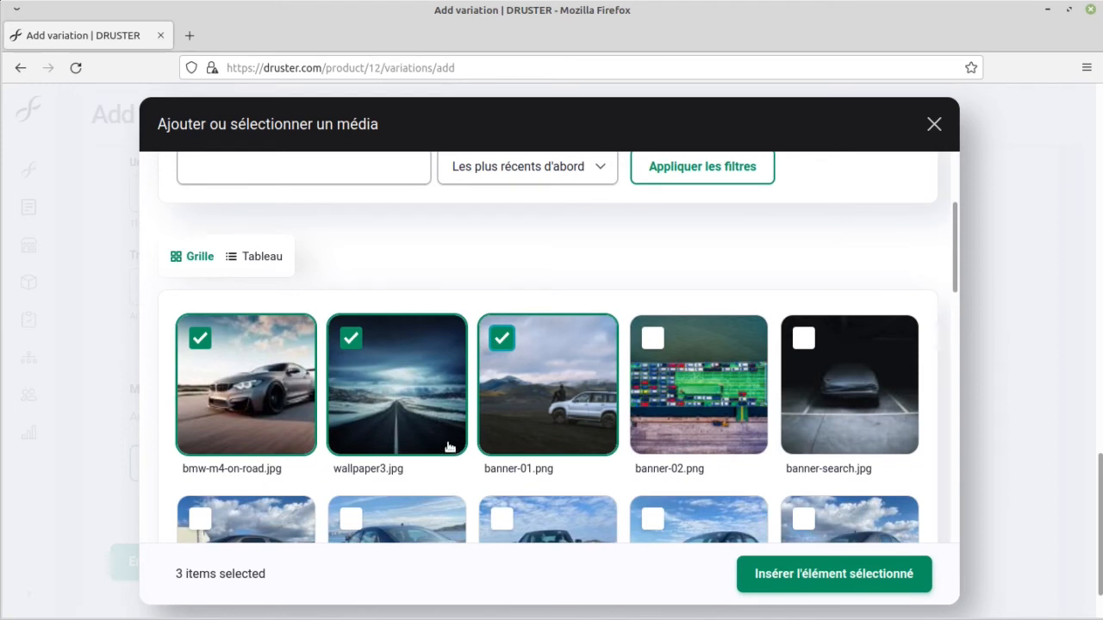
pyautogui.click(501, 340)
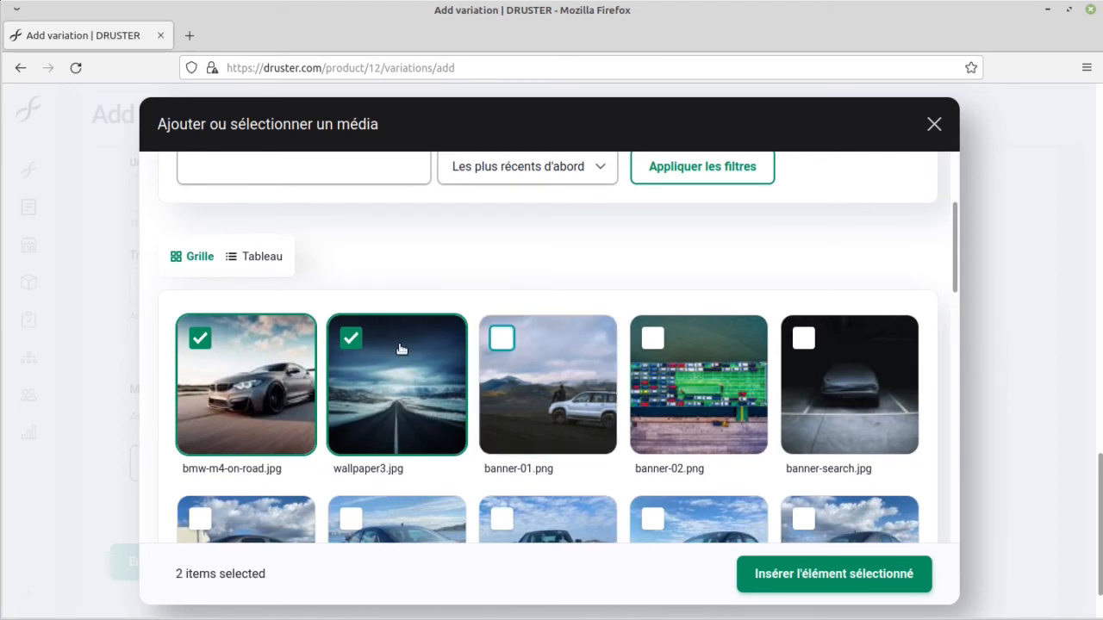
pyautogui.click(347, 342)
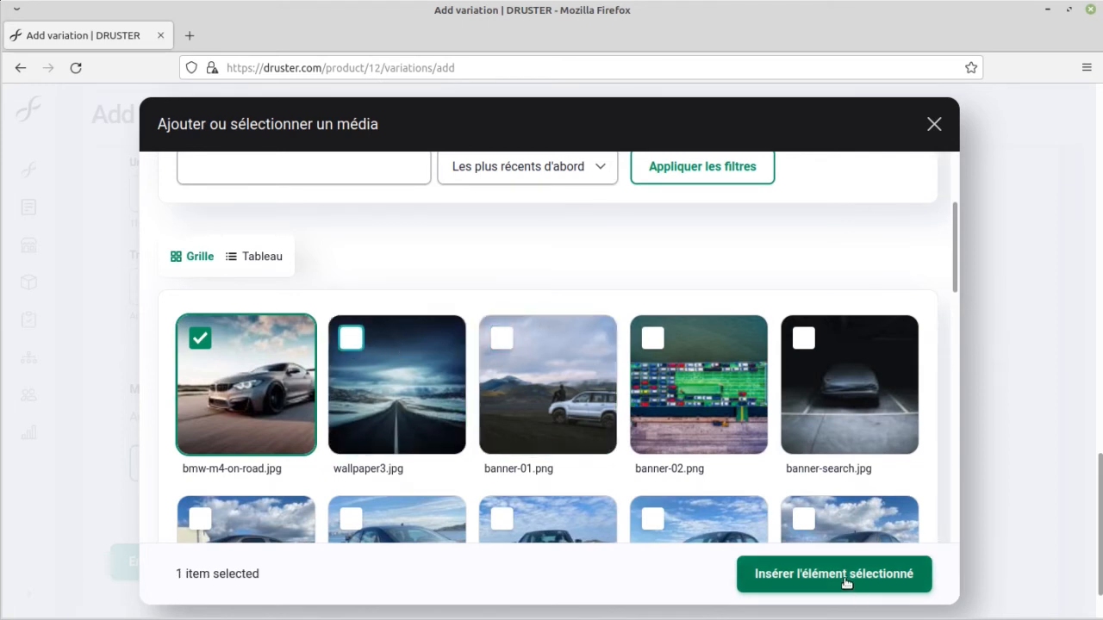
# Step: Insert bmw-m4-on-road.jpg as the variation's media image, review the form and save the new variation
pyautogui.click(763, 574)
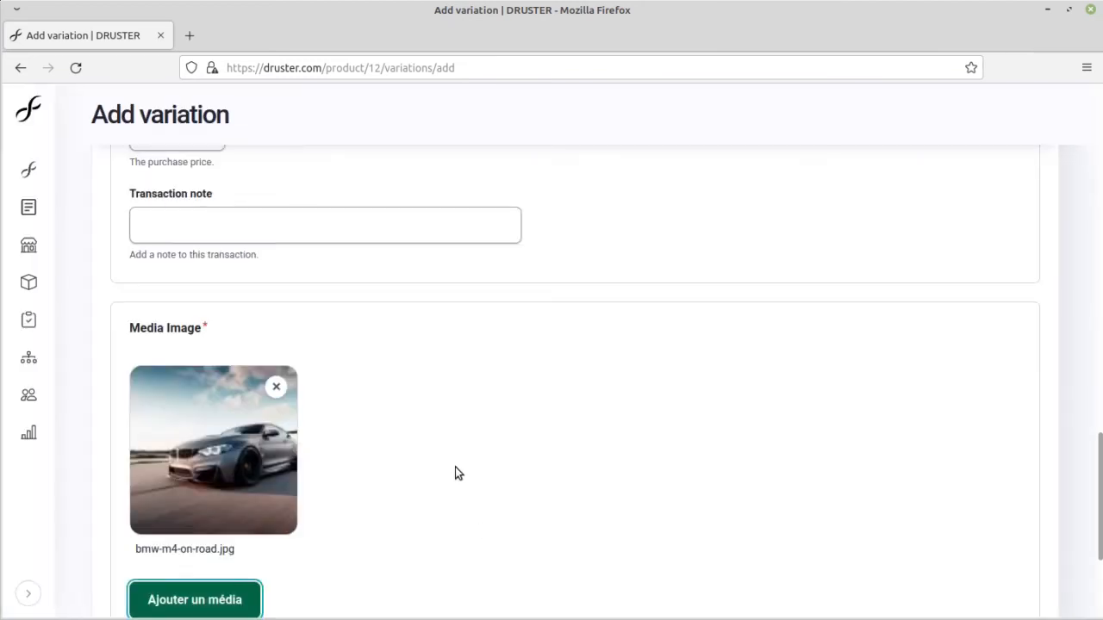
pyautogui.scroll(8, 455, 467)
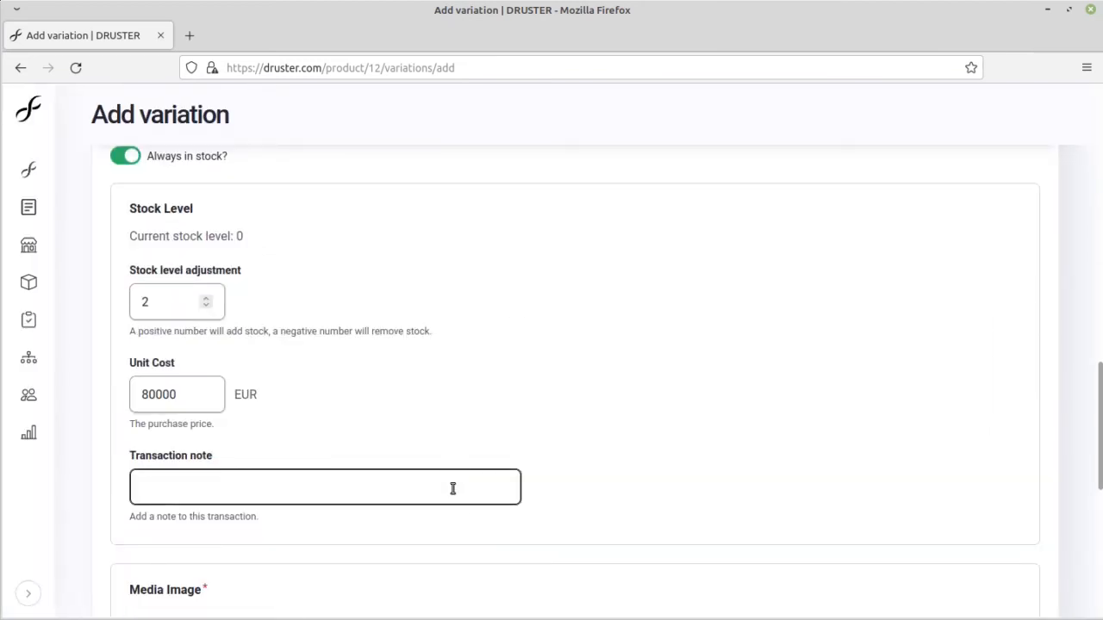
pyautogui.scroll(7, 449, 498)
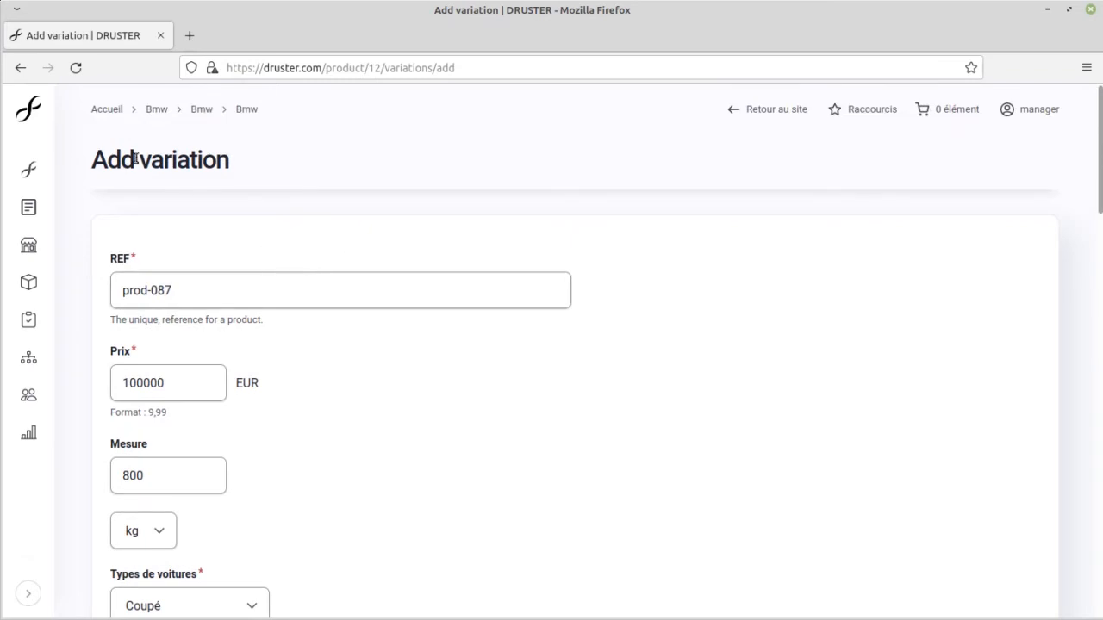
pyautogui.scroll(-15, 348, 381)
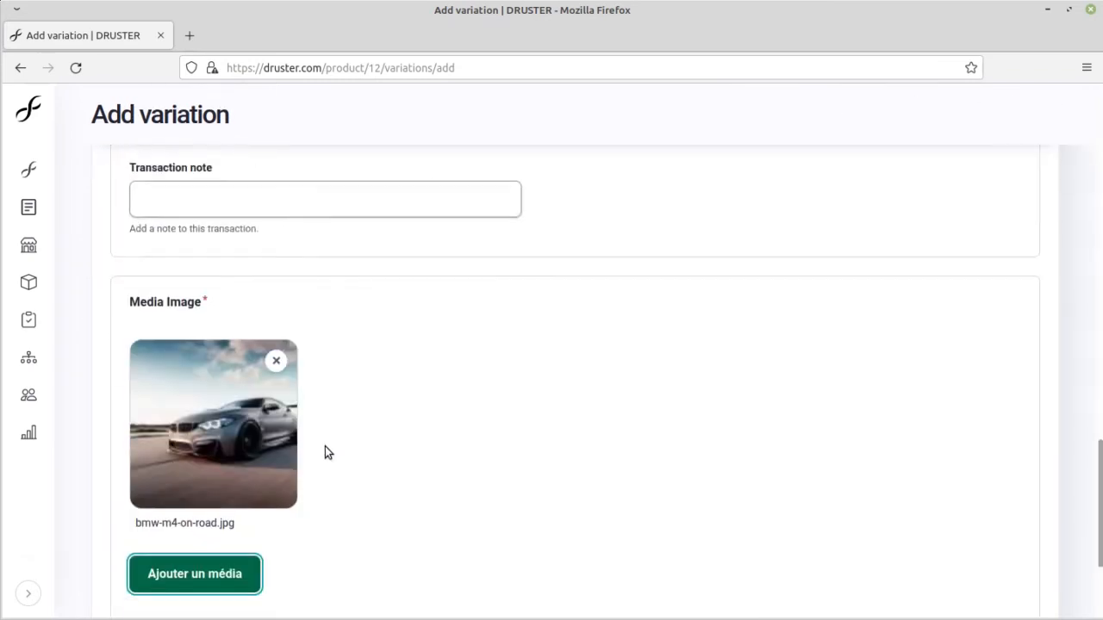
pyautogui.click(172, 504)
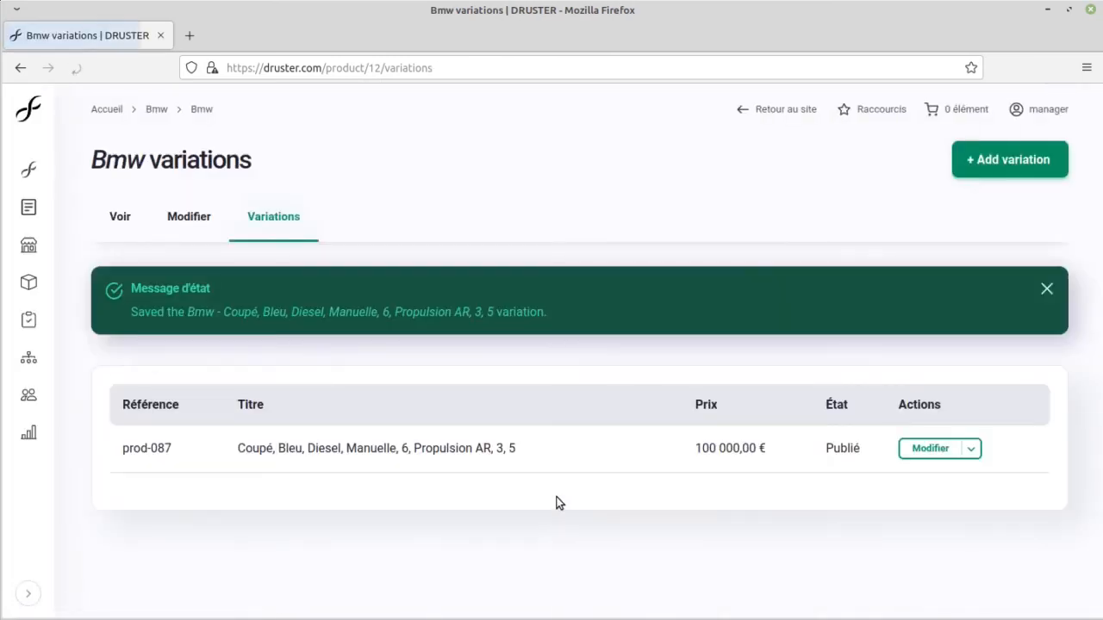
# Step: Open the public home page in a new tab and open the Bmw car's page from the Voitures neuves section
pyautogui.middleClick(28, 109)
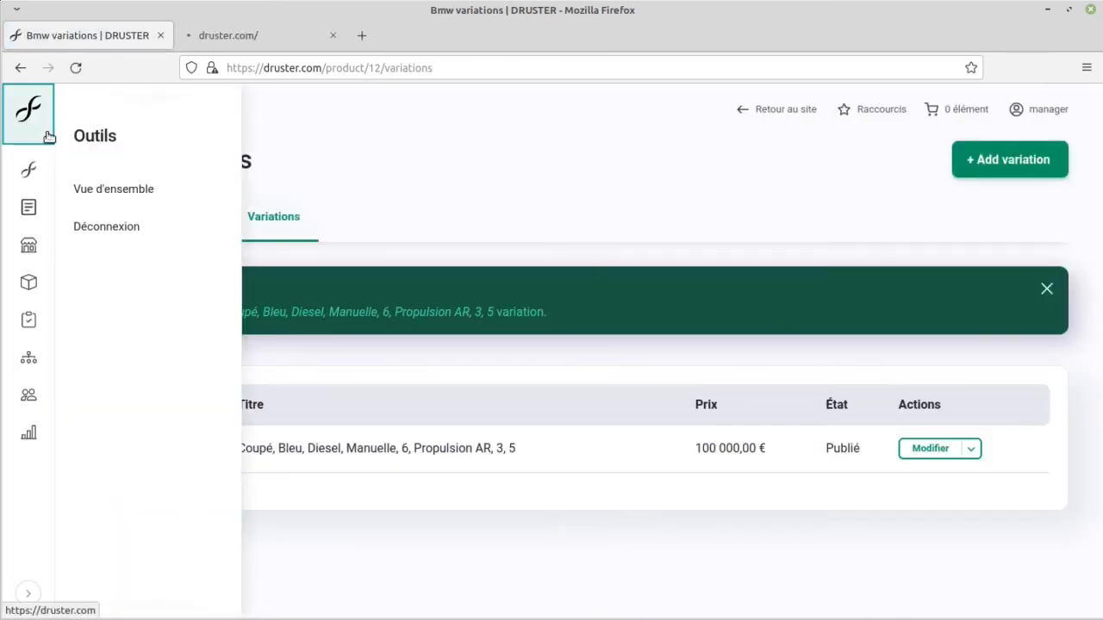
pyautogui.click(257, 24)
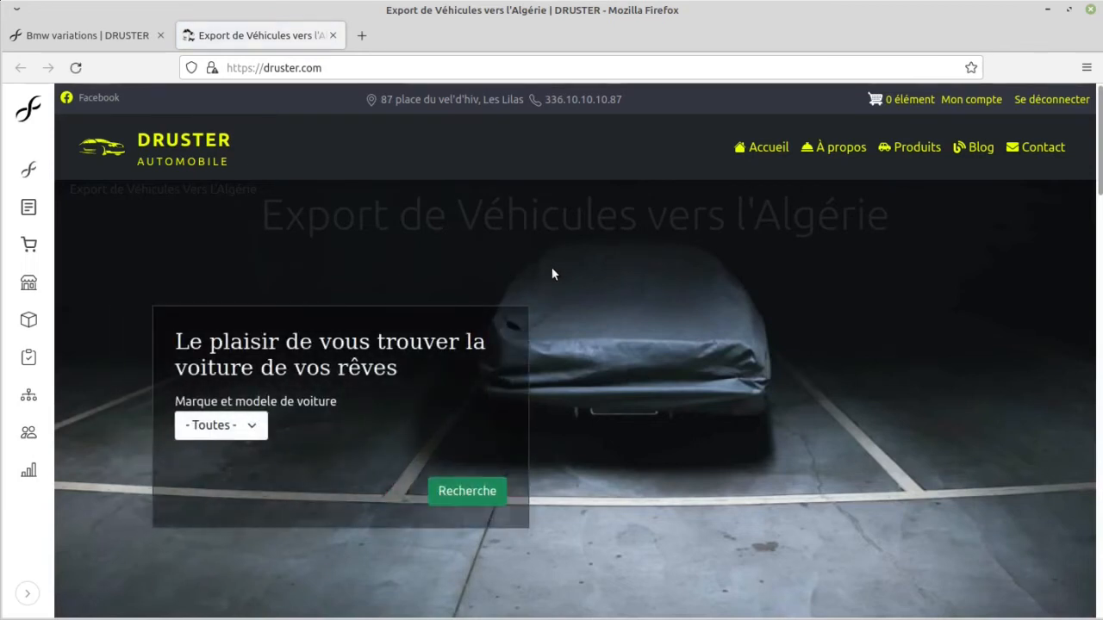
pyautogui.scroll(-5, 550, 272)
pyautogui.scroll(-2, 548, 273)
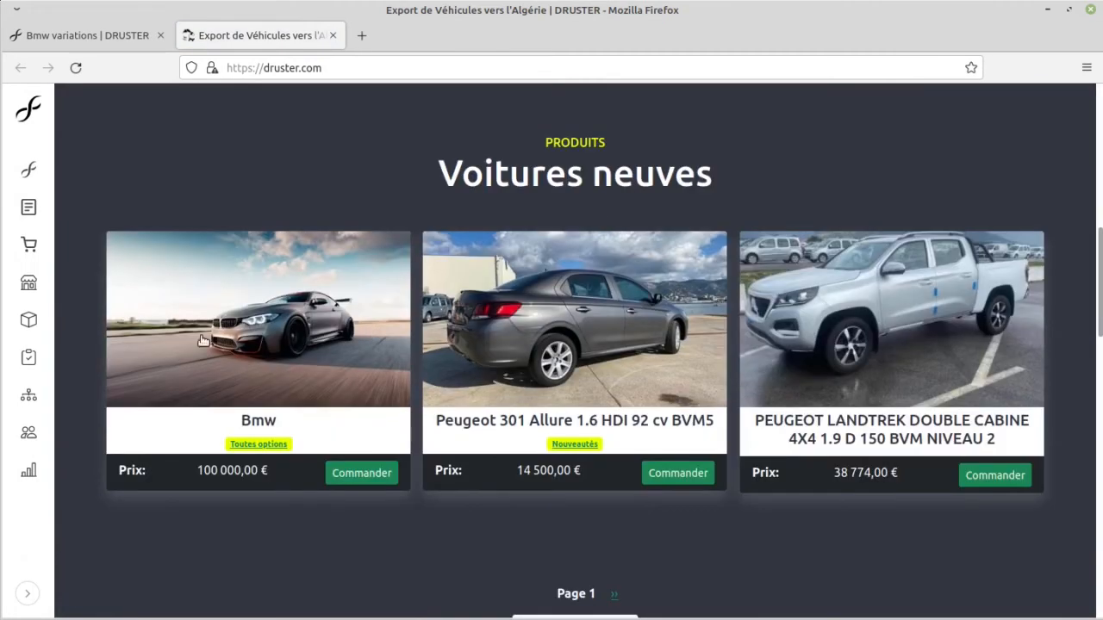
pyautogui.click(337, 343)
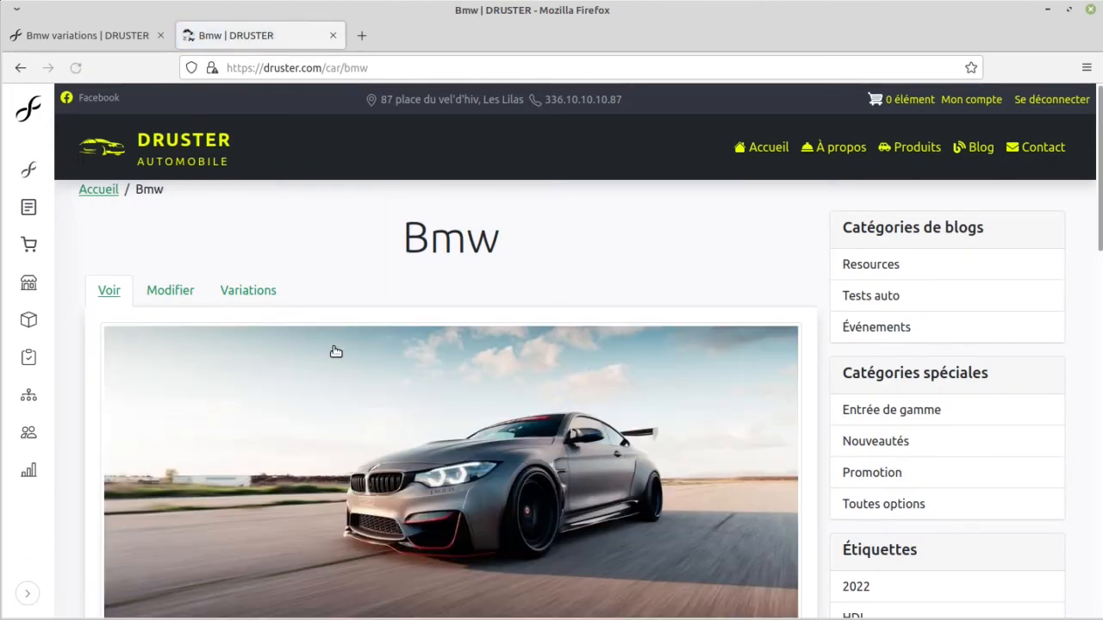
# Step: View the Bmw photo enlarged, close it and examine the car's attributes and price
pyautogui.scroll(-4, 318, 338)
pyautogui.scroll(3, 298, 325)
pyautogui.click(345, 336)
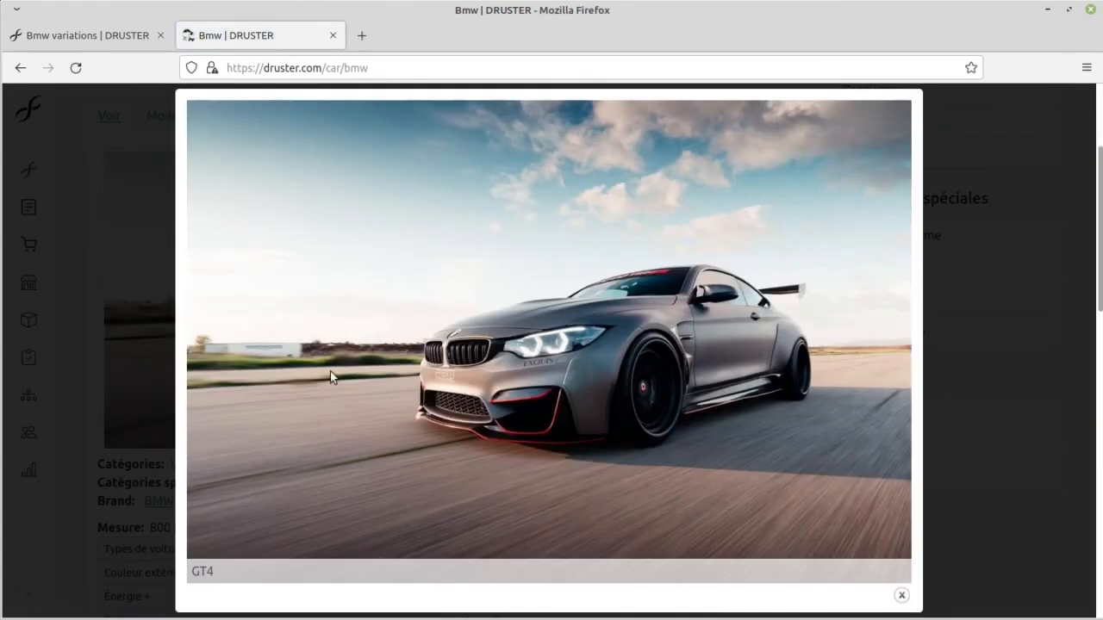
pyautogui.click(113, 323)
pyautogui.scroll(-3, 327, 368)
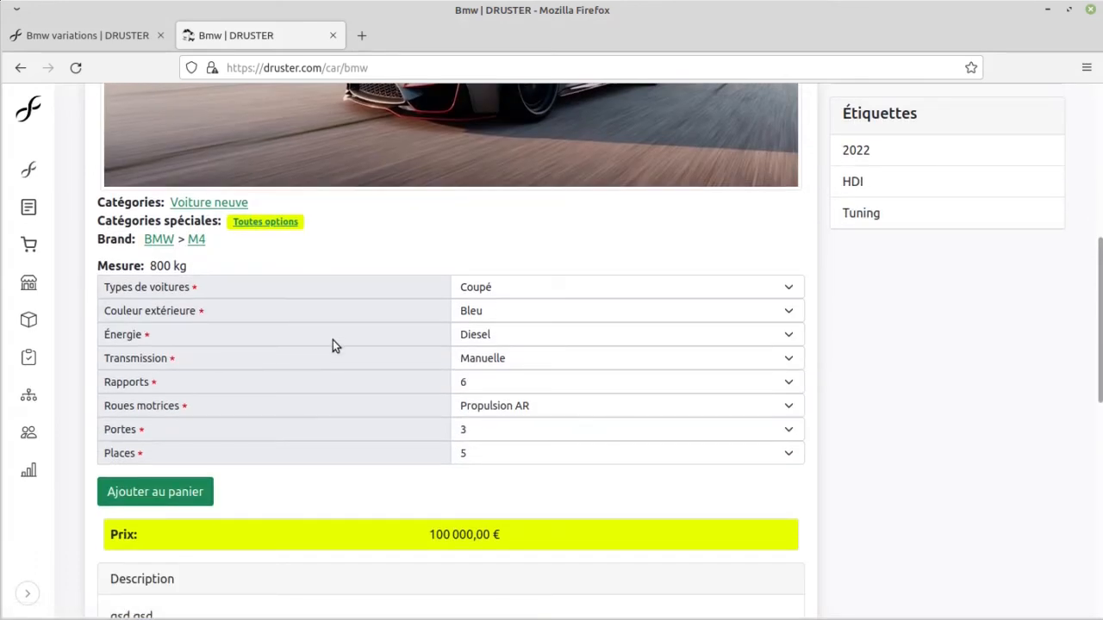
# Step: Open the product attributes list from the administration in a new tab, and open the Couleur extérieure attribute for editing
pyautogui.click(75, 38)
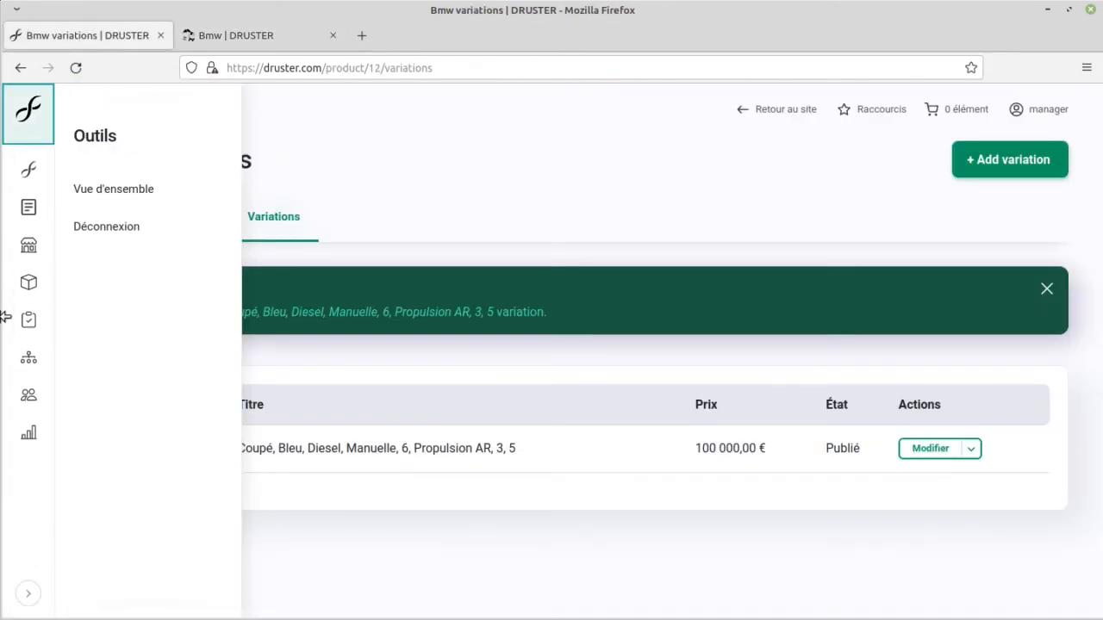
pyautogui.moveTo(28, 282)
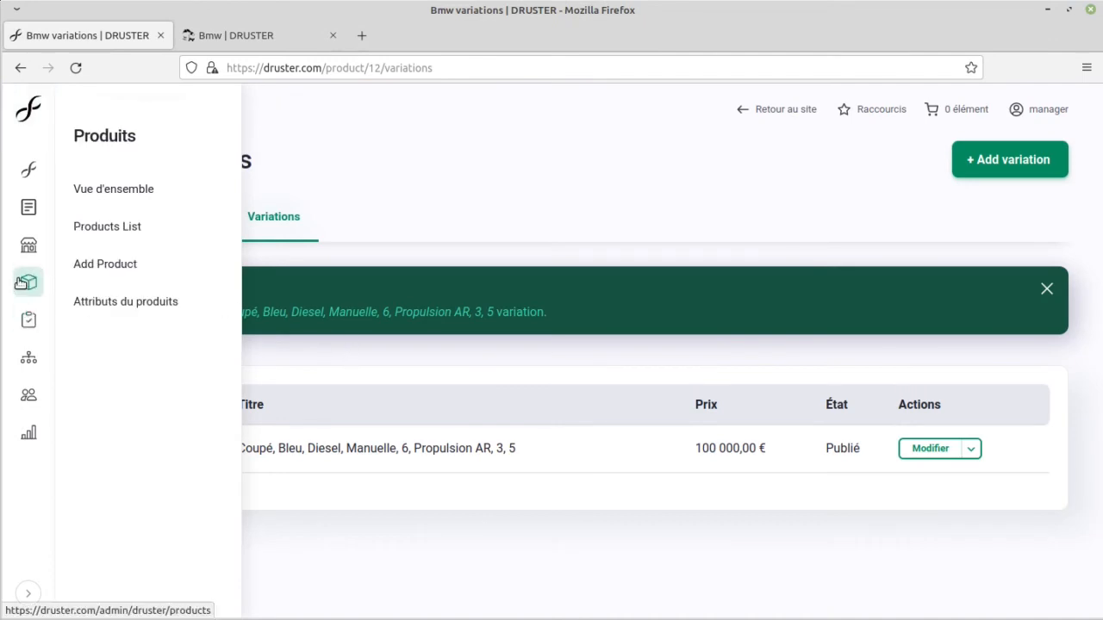
pyautogui.middleClick(144, 303)
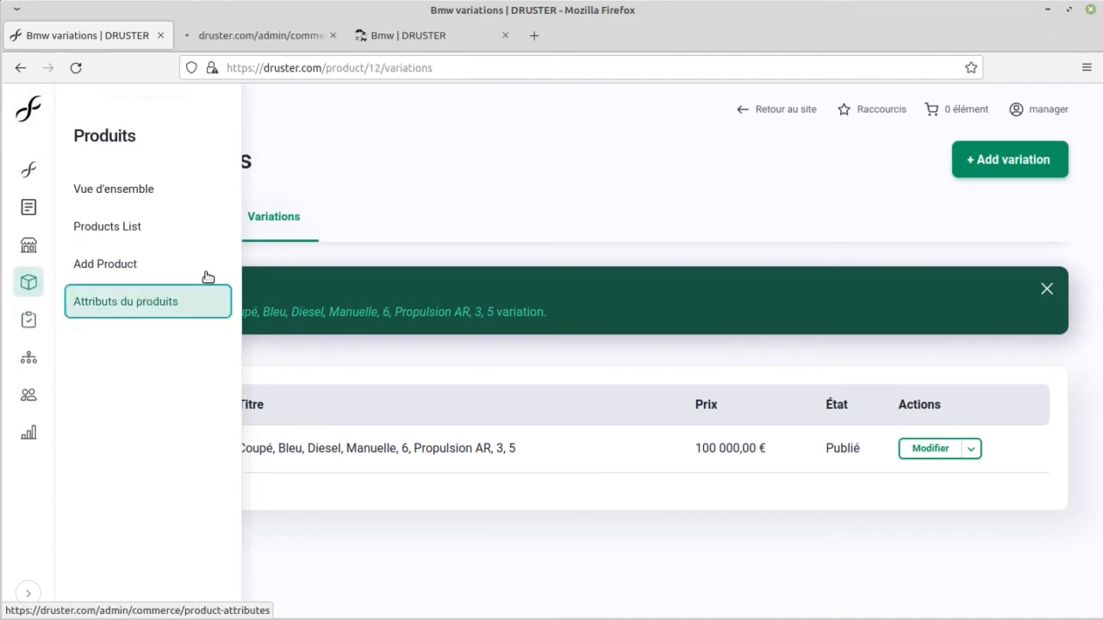
pyautogui.click(252, 38)
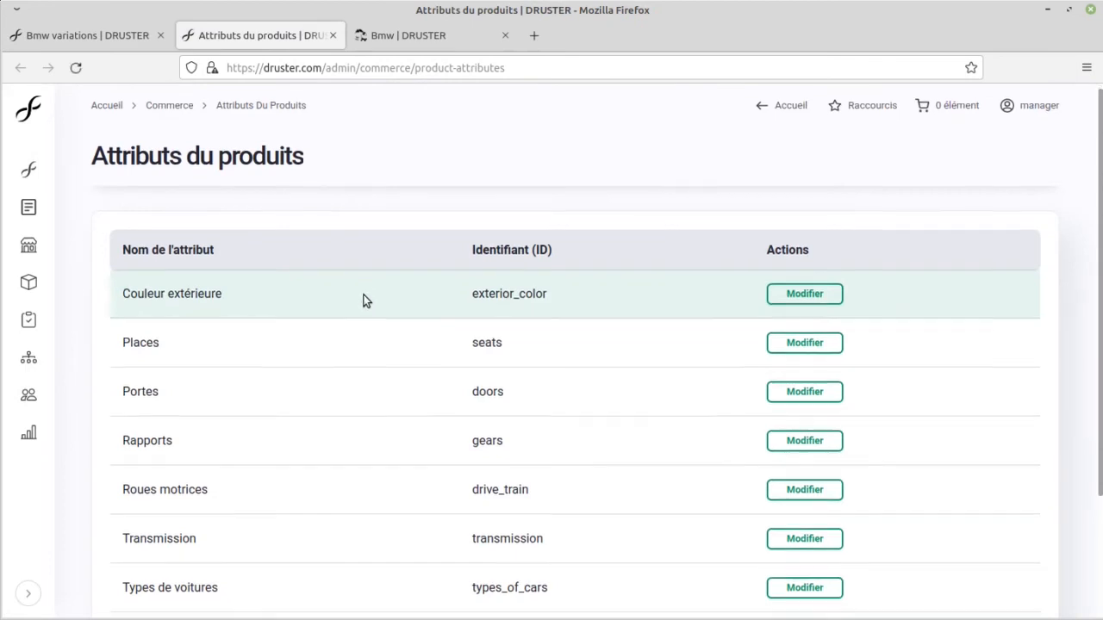
pyautogui.scroll(-2, 353, 292)
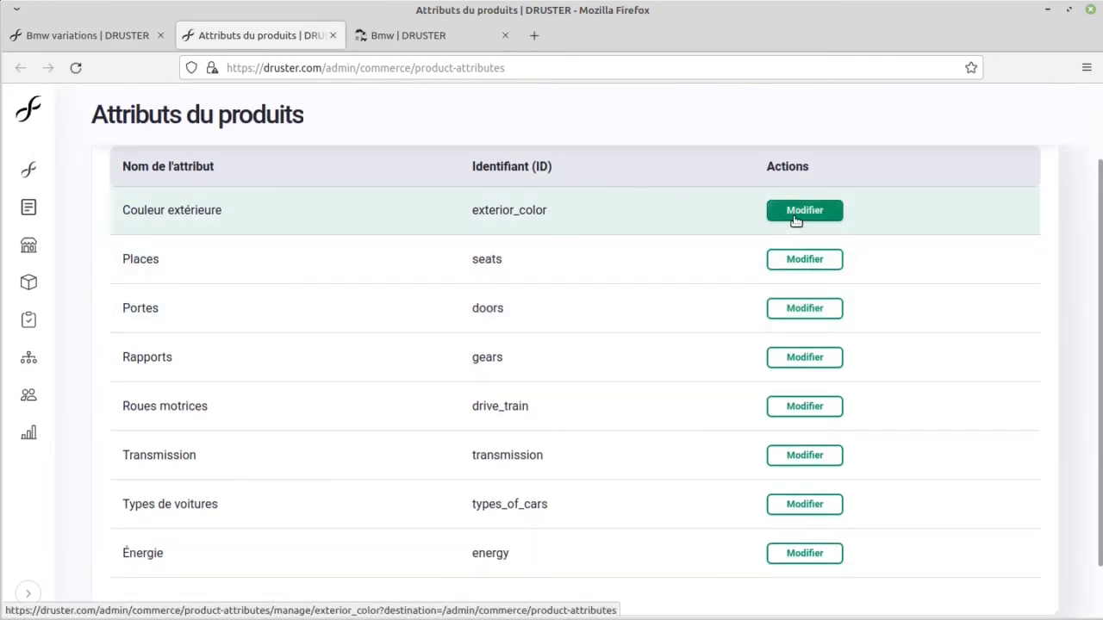
pyautogui.click(795, 220)
pyautogui.click(406, 39)
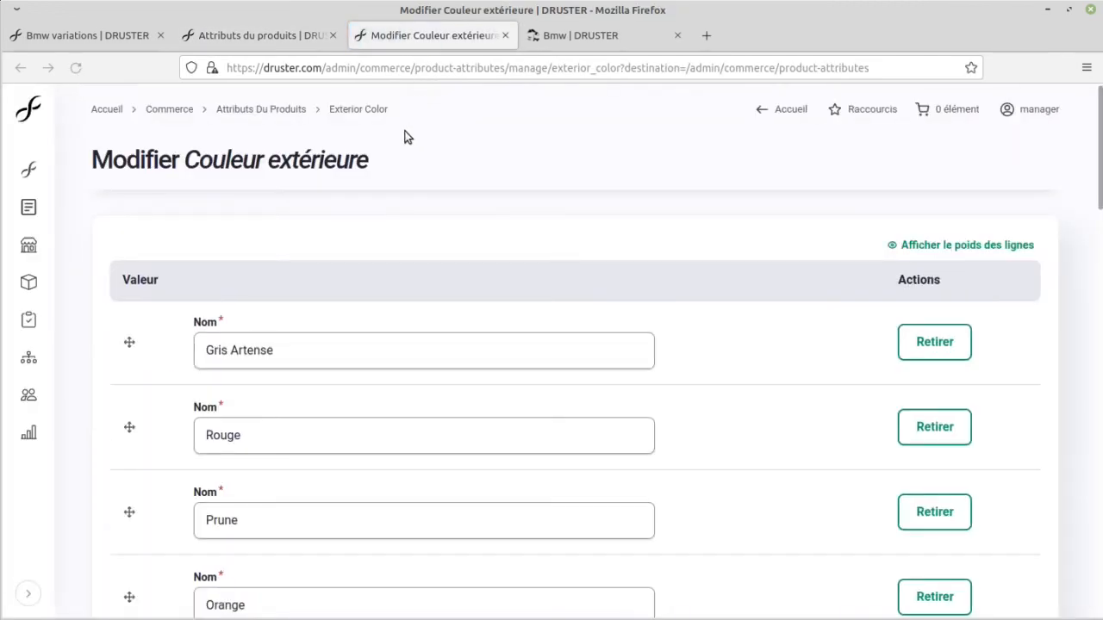
# Step: Add the value Ma color at the end of the Couleur extérieure attribute and save the attribute
pyautogui.scroll(-15, 367, 177)
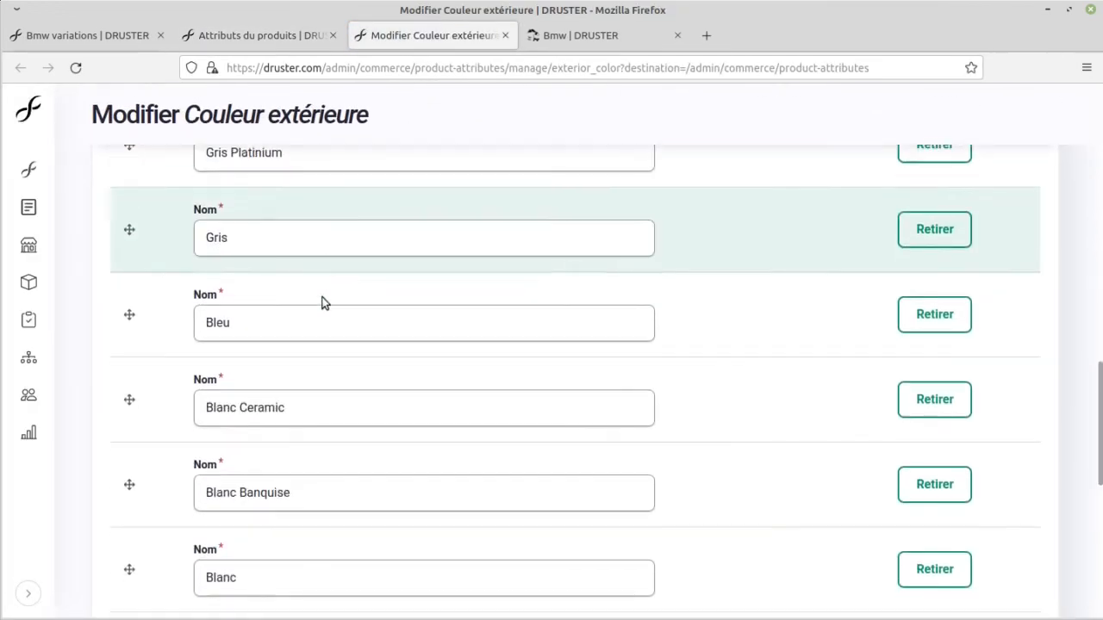
pyautogui.scroll(-3, 328, 310)
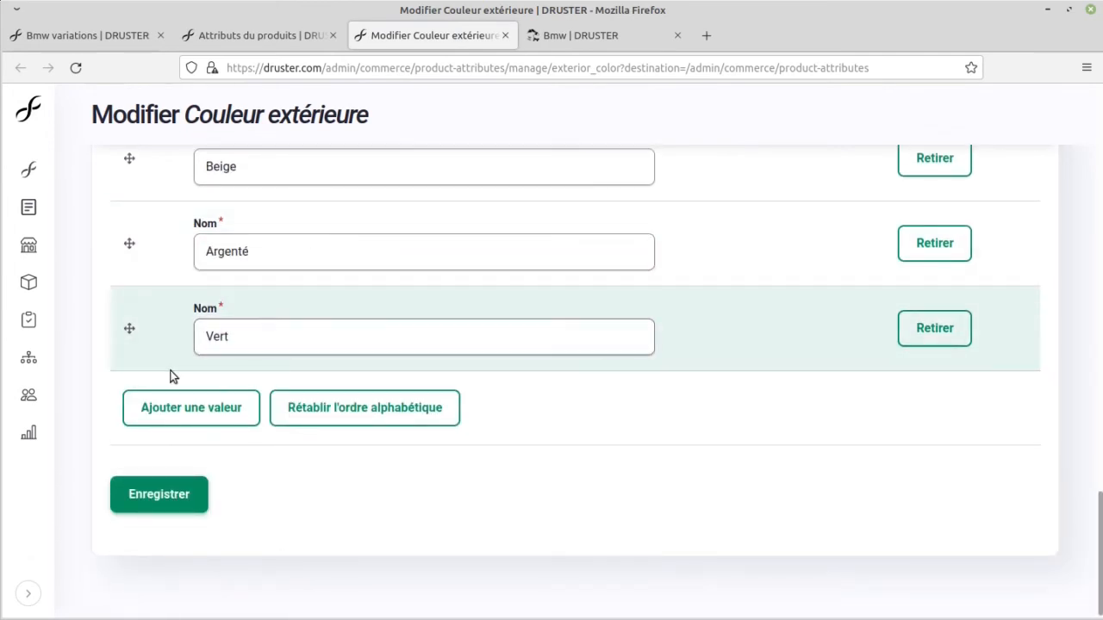
pyautogui.click(180, 422)
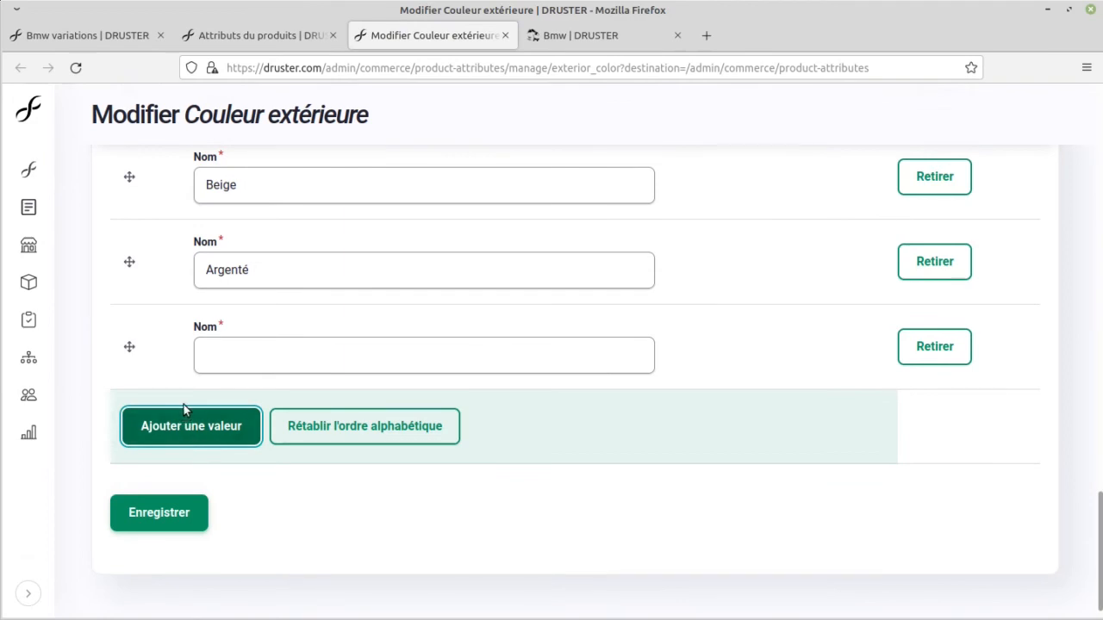
pyautogui.click(263, 358)
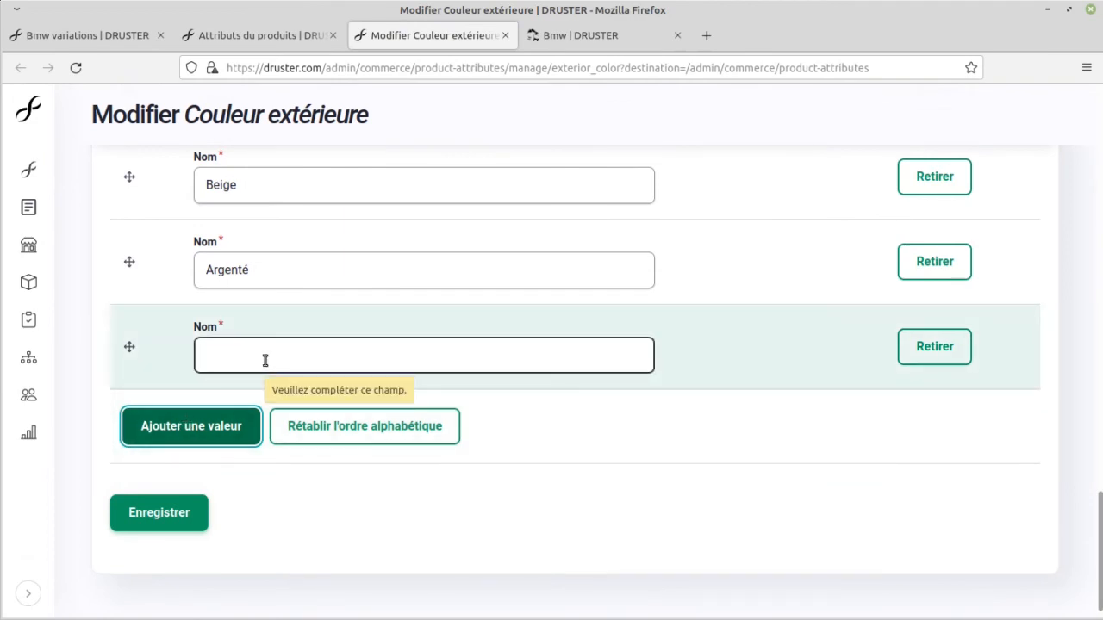
pyautogui.click(242, 357)
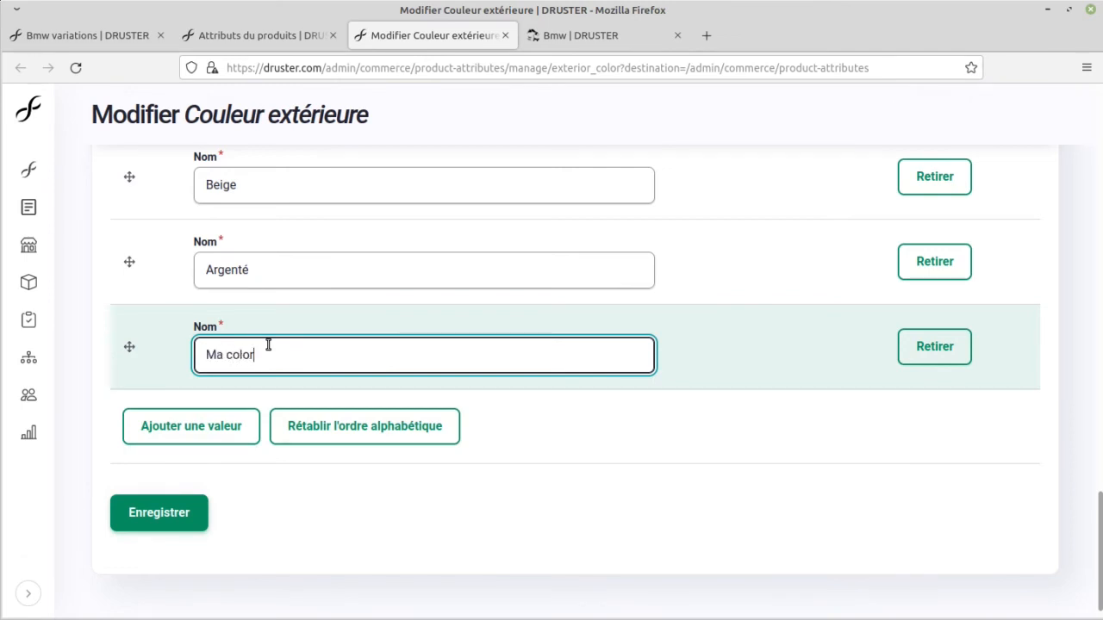
pyautogui.click(198, 509)
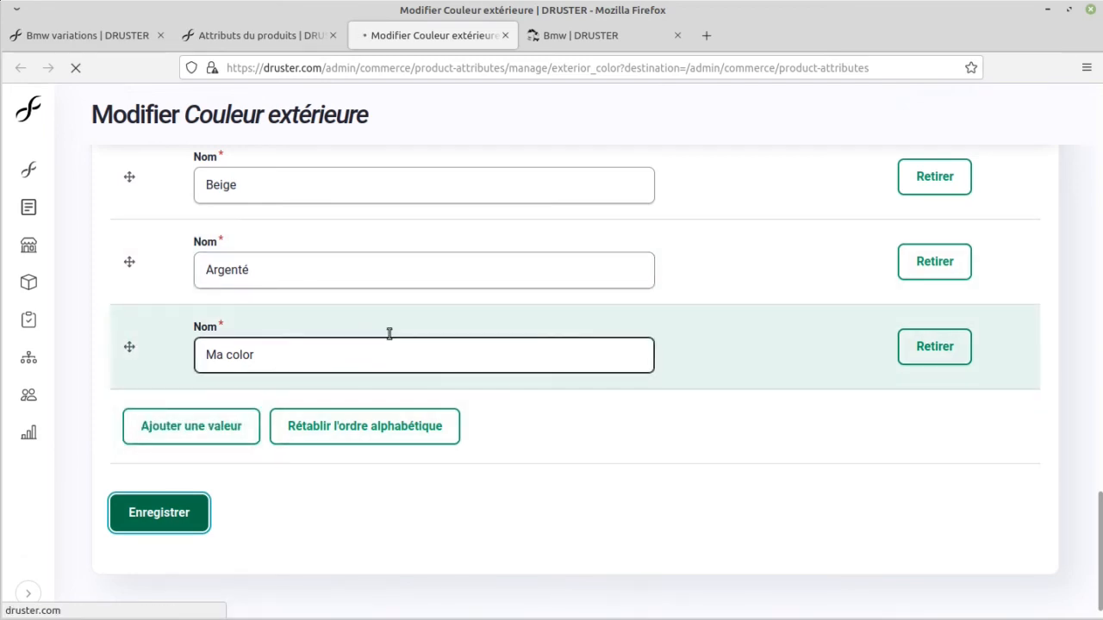
pyautogui.scroll(15, 374, 360)
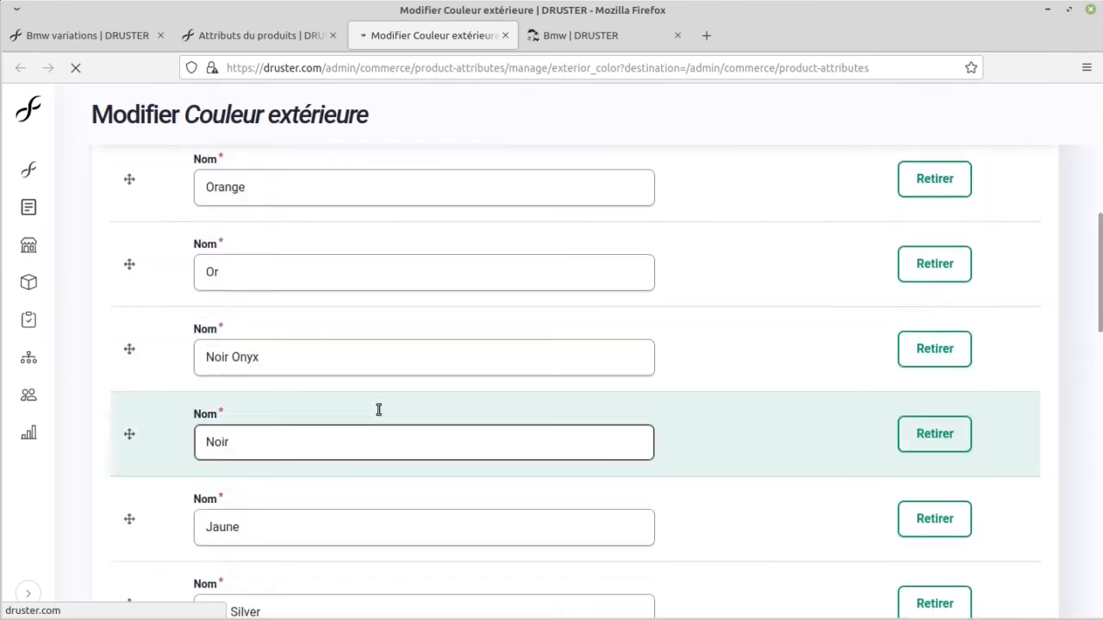
pyautogui.scroll(5, 378, 411)
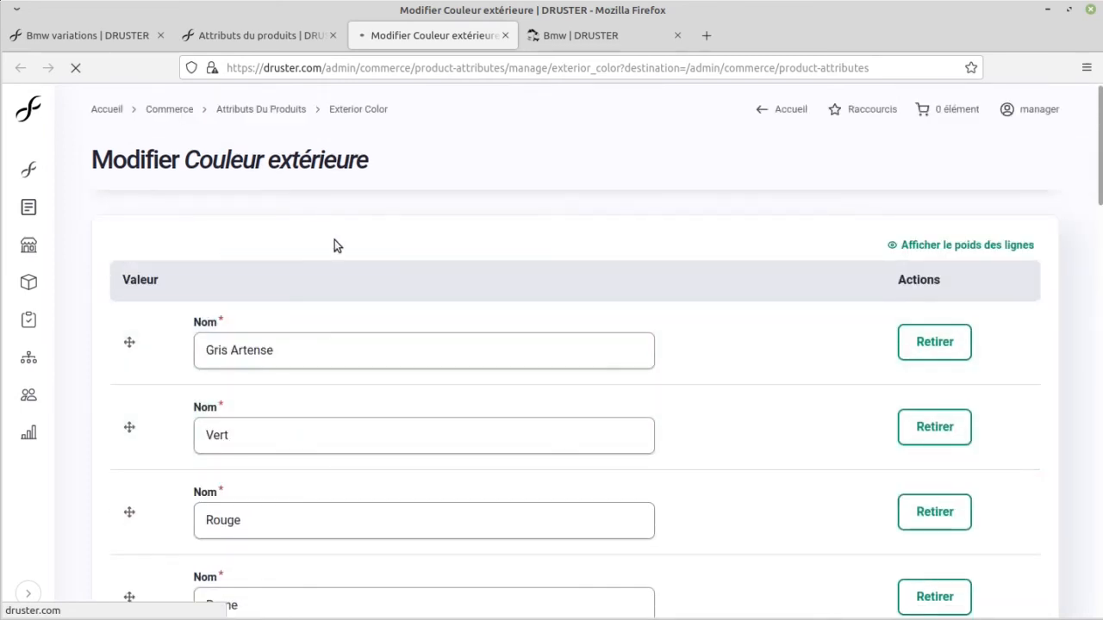
pyautogui.scroll(-12, 300, 256)
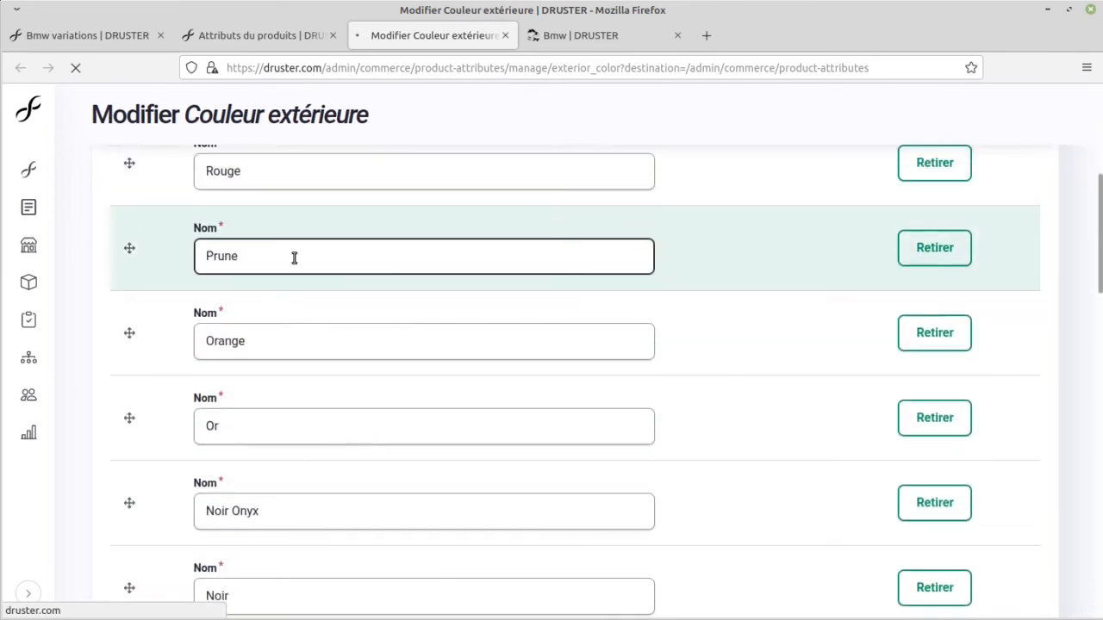
pyautogui.scroll(-8, 292, 258)
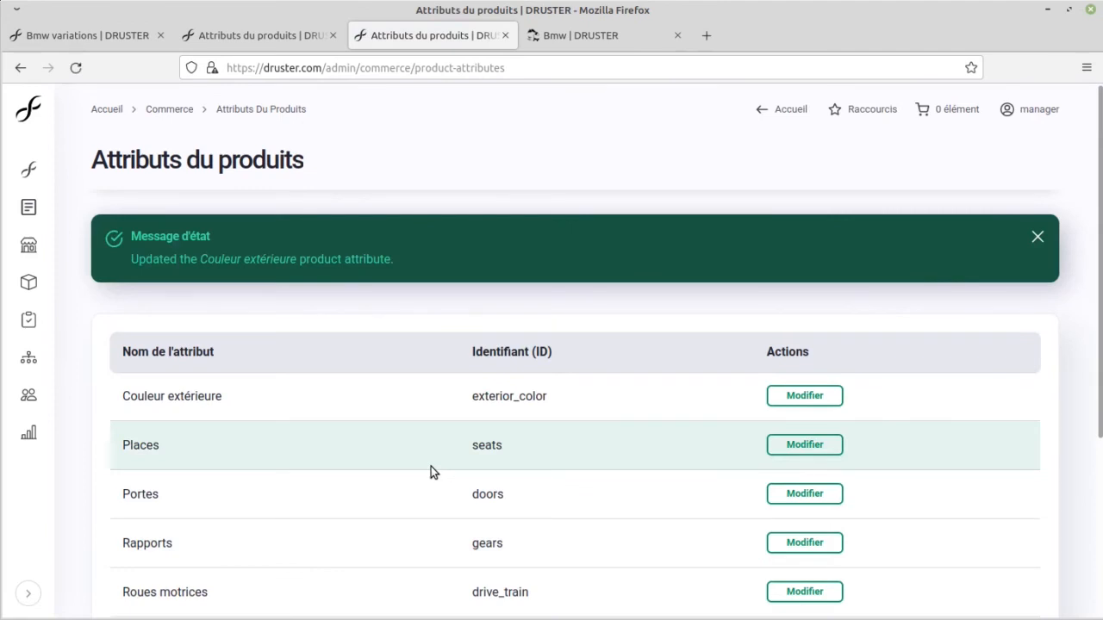
# Step: Review the product attributes list, then open the Types de voitures attribute in a new tab and examine its values
pyautogui.scroll(-3, 430, 466)
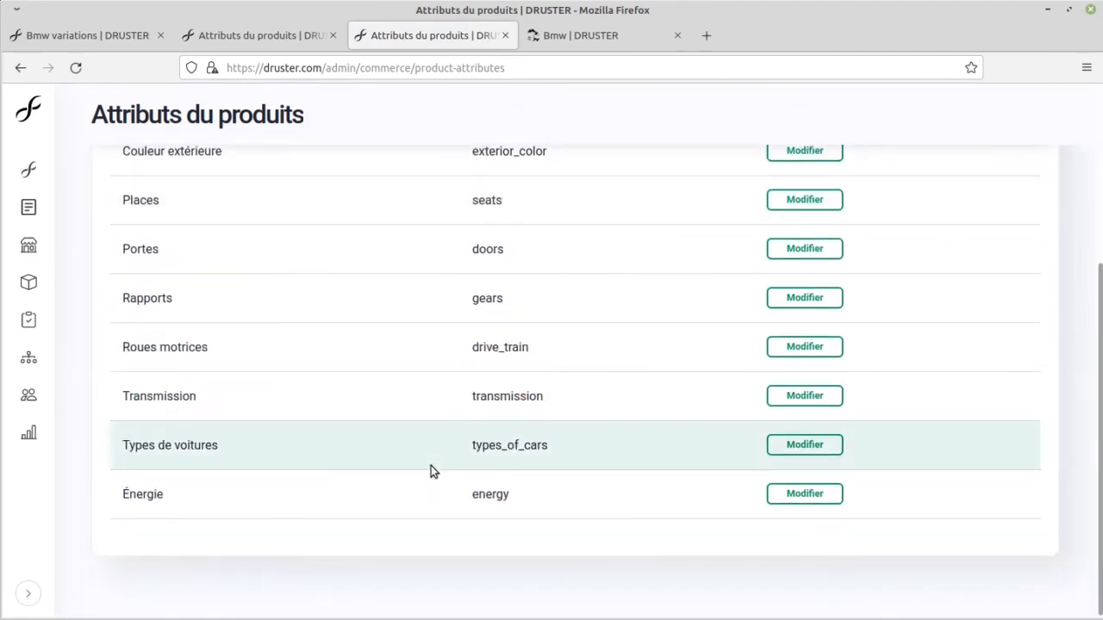
pyautogui.scroll(3, 394, 488)
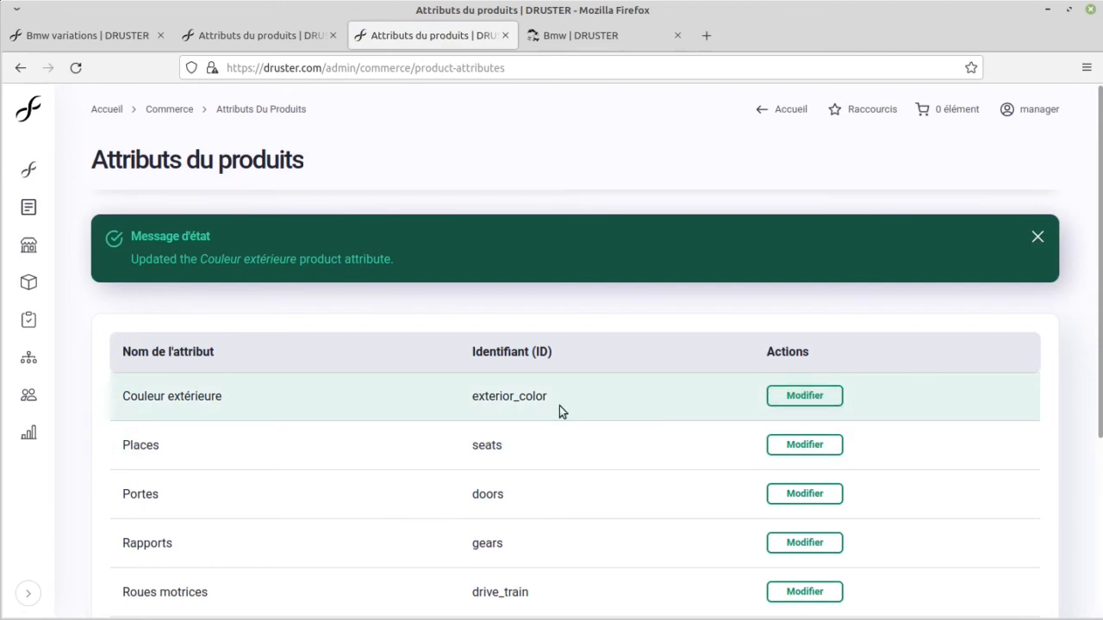
pyautogui.scroll(-2, 559, 406)
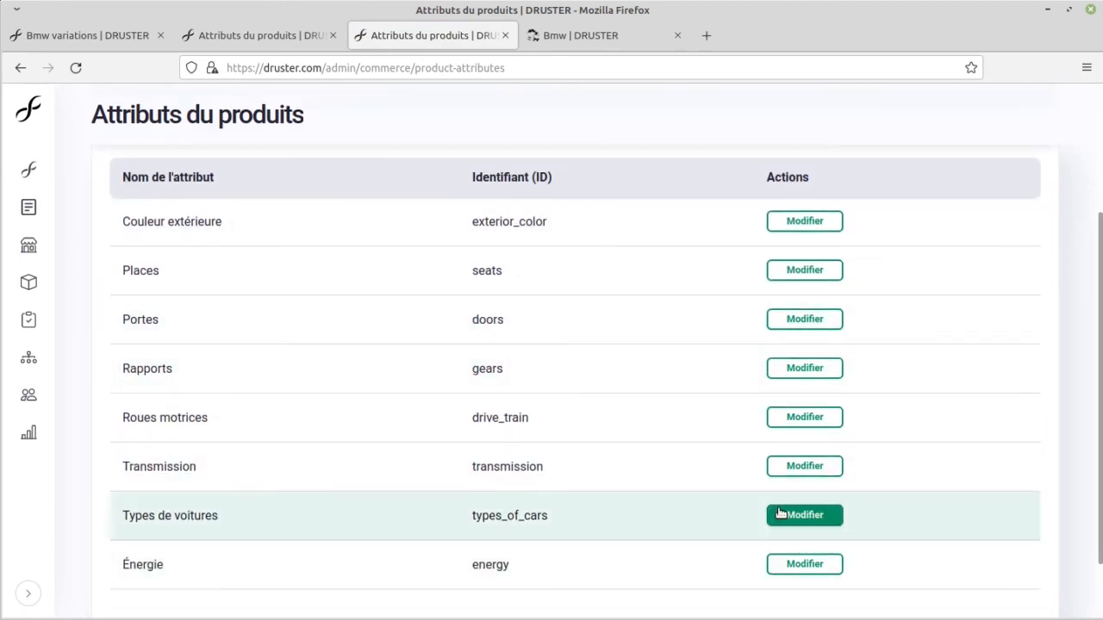
pyautogui.middleClick(780, 516)
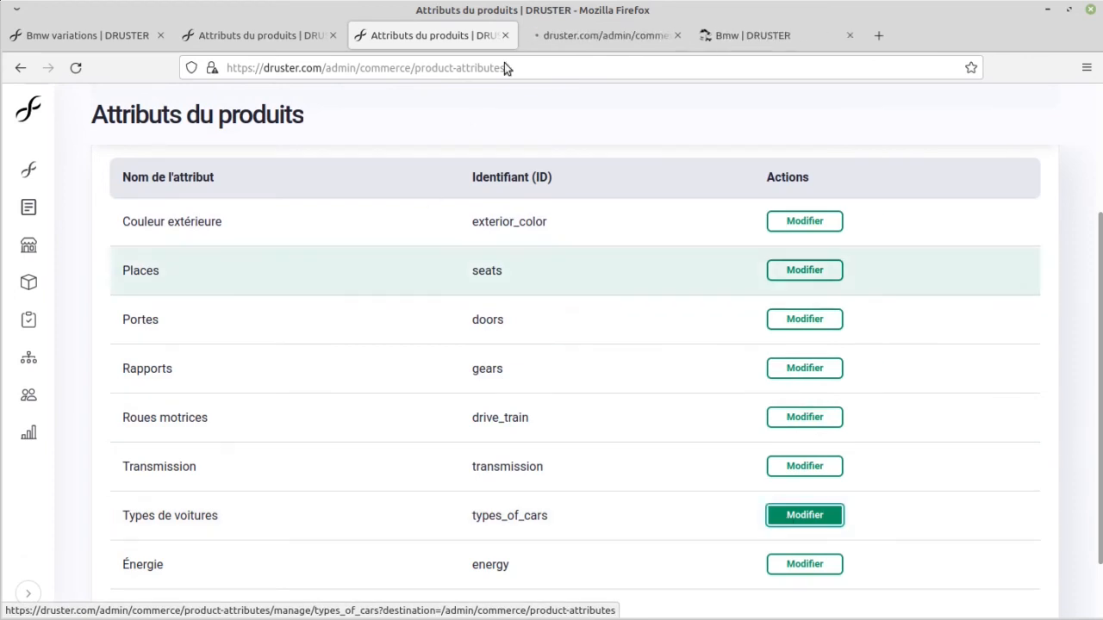
pyautogui.click(560, 35)
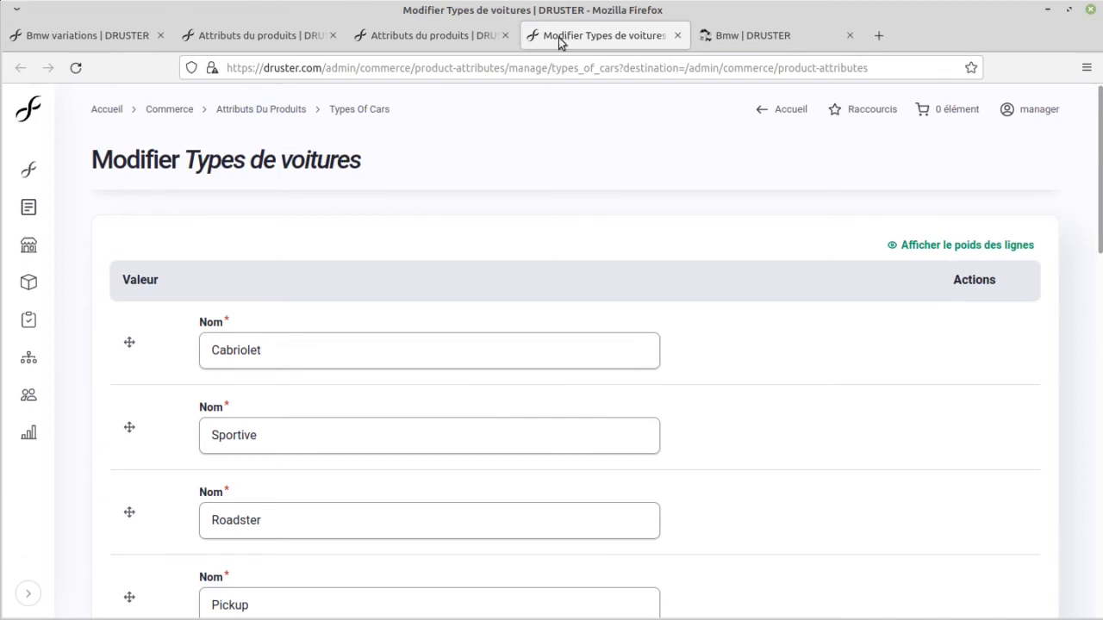
pyautogui.scroll(-10, 387, 266)
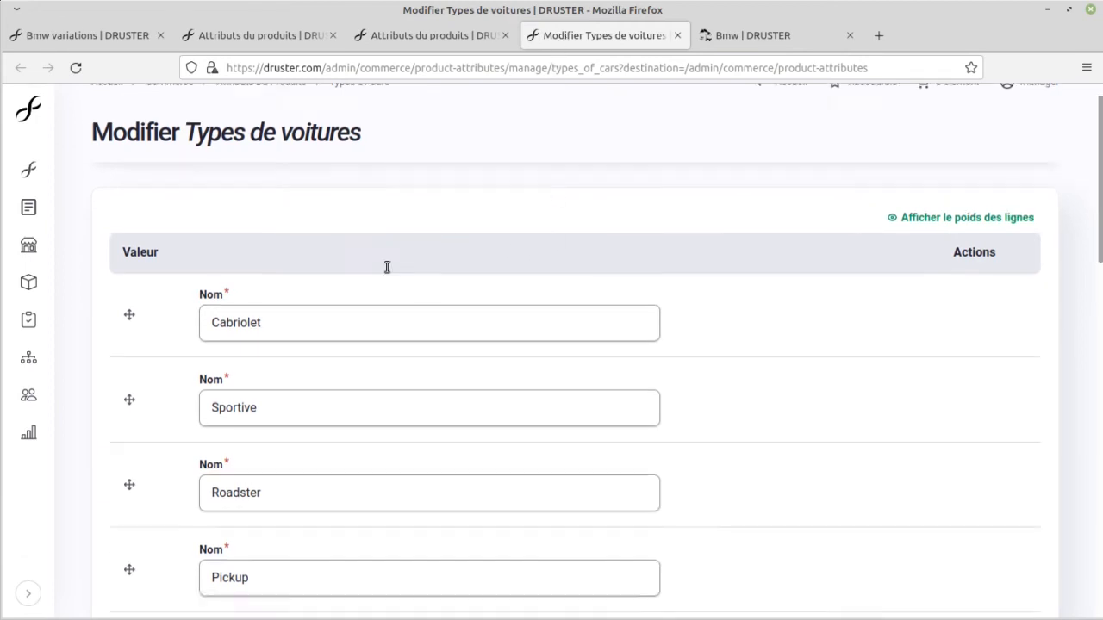
pyautogui.scroll(-3, 353, 273)
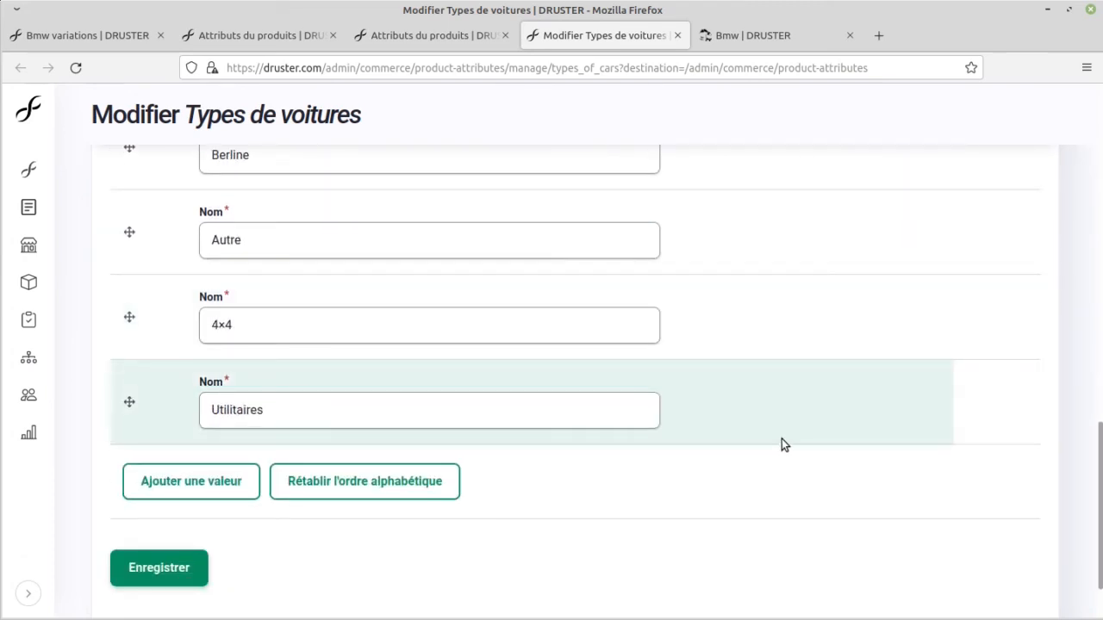
# Step: Close the attribute and public Bmw page tabs, leaving only the Bmw variations page open
pyautogui.click(431, 37)
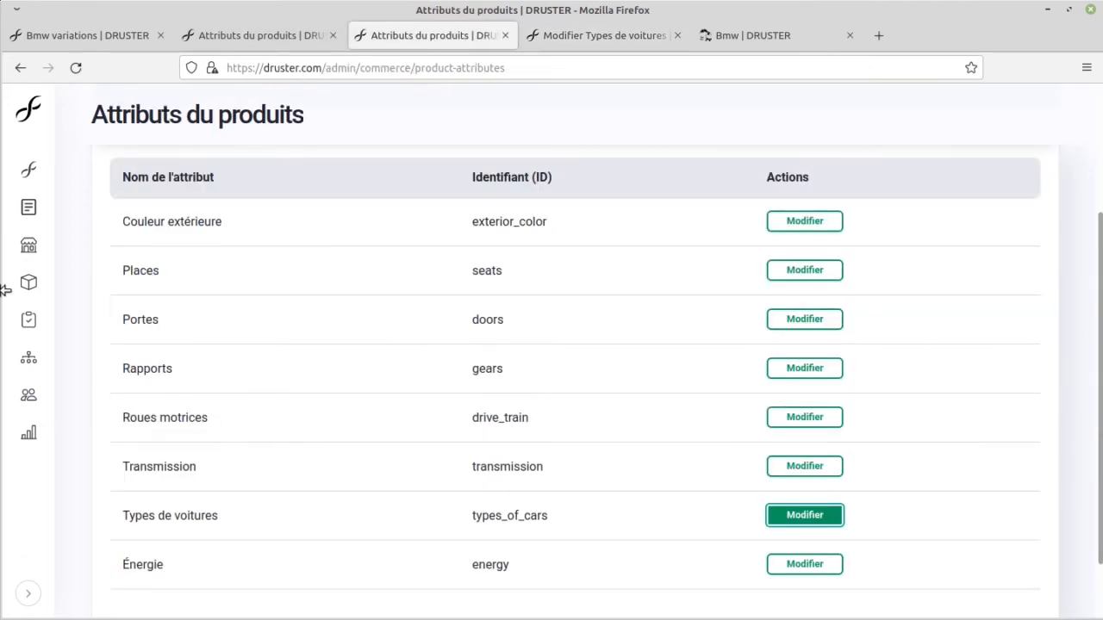
pyautogui.moveTo(26, 286)
pyautogui.click(145, 263)
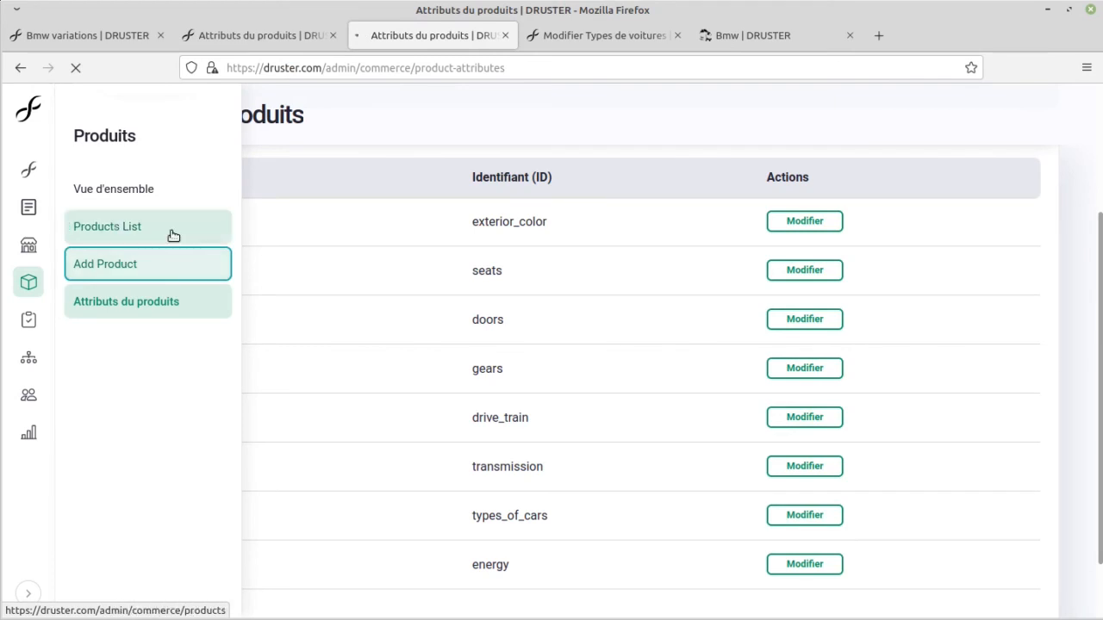
pyautogui.click(249, 33)
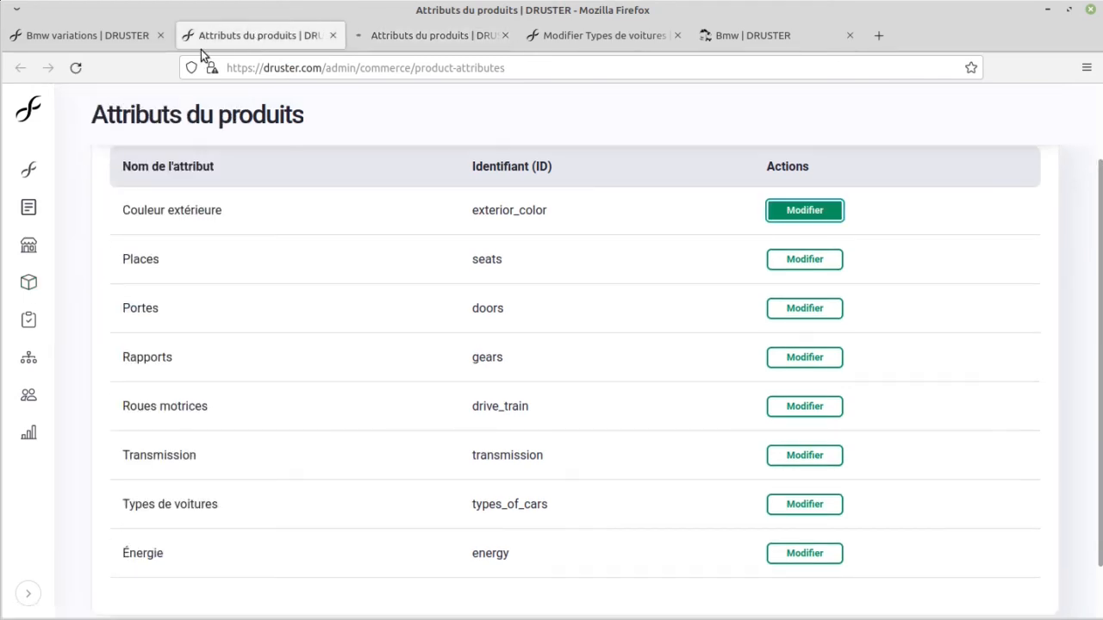
pyautogui.hotkey('ctrl', 'w')
pyautogui.hotkey('ctrl', 'w')
pyautogui.hotkey('ctrl', 'w')
pyautogui.hotkey('ctrl', 'w')
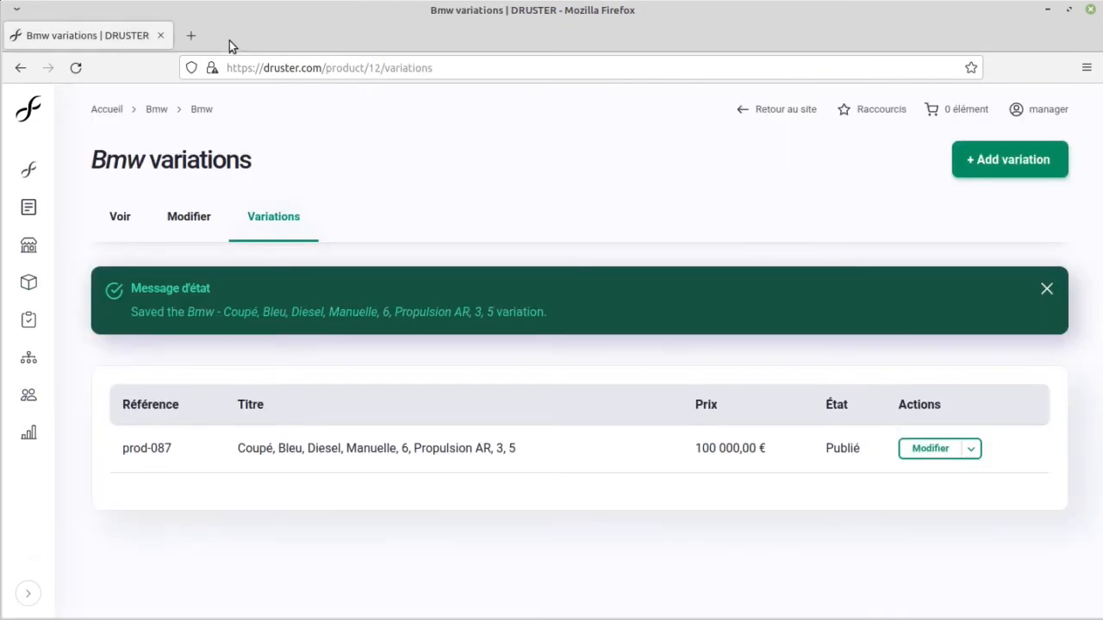
# Step: Open the new variation form for the Bmw and search the Couleur extérieure values for "ma"
pyautogui.click(1045, 160)
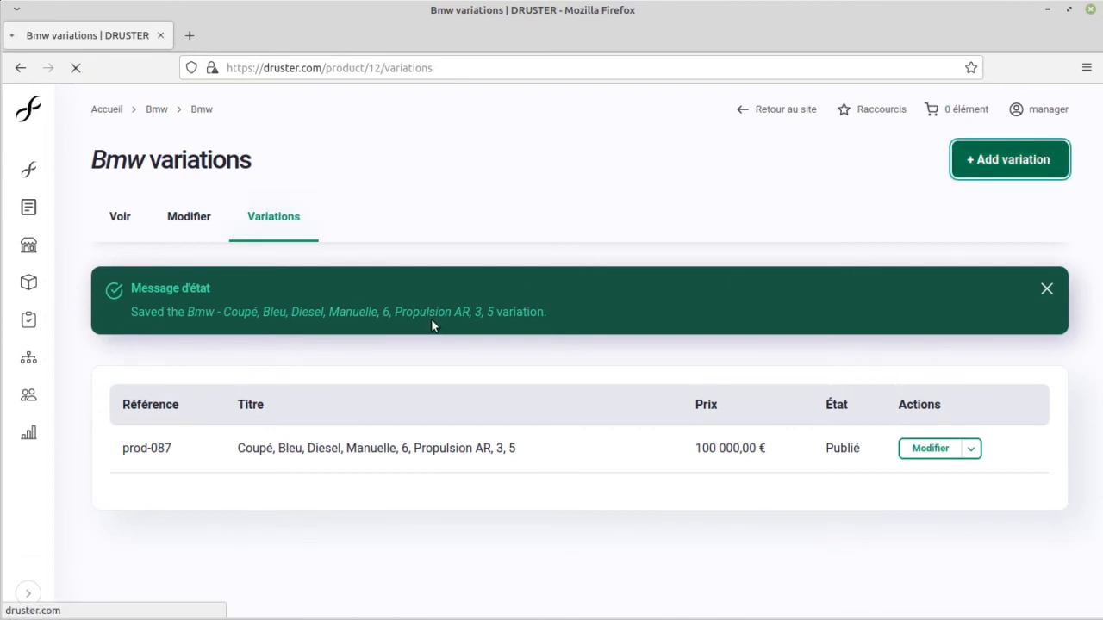
pyautogui.scroll(-5, 389, 356)
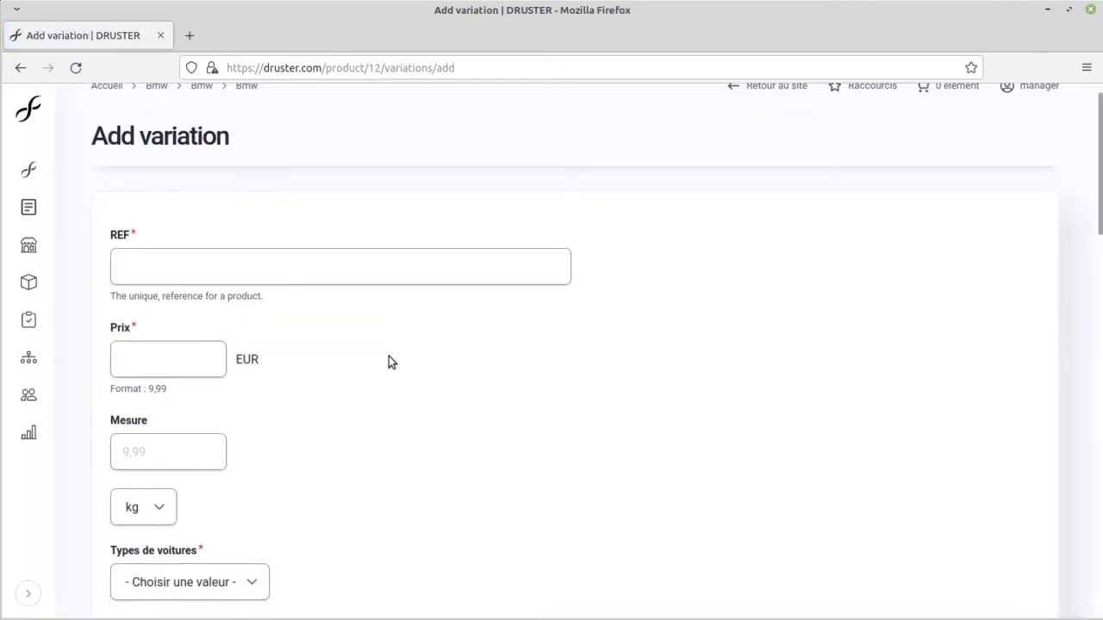
pyautogui.click(226, 329)
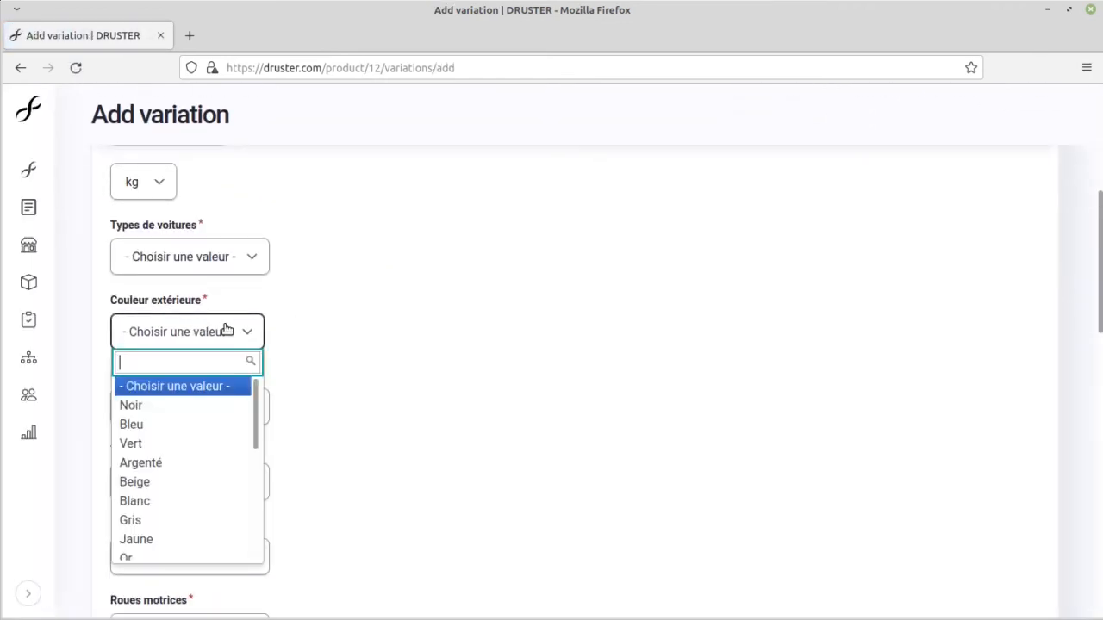
pyautogui.write('ma')
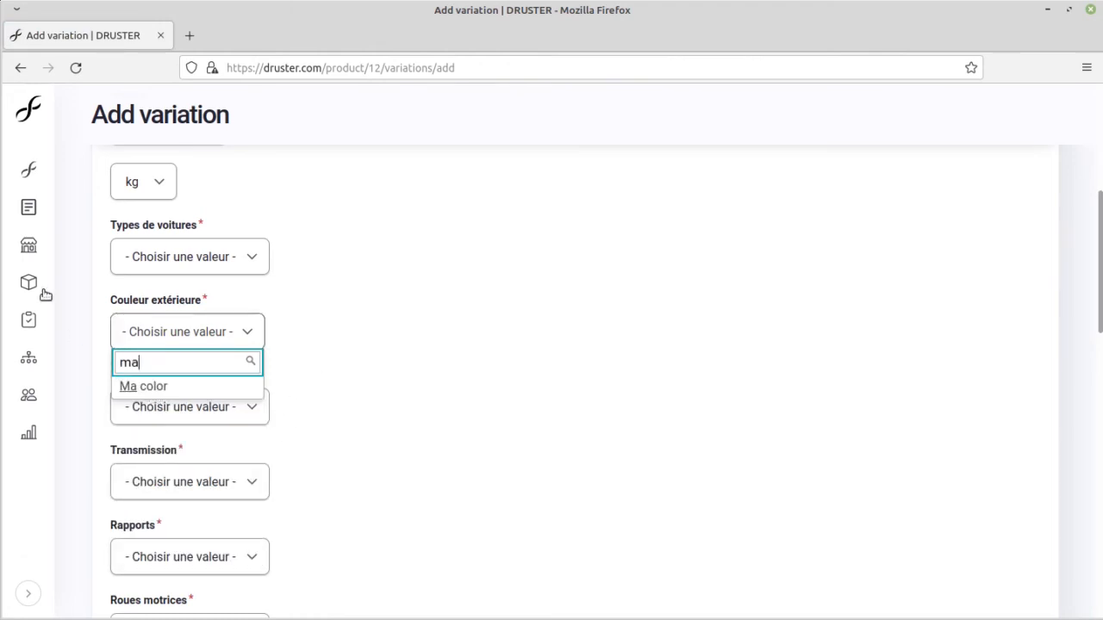
pyautogui.click(406, 318)
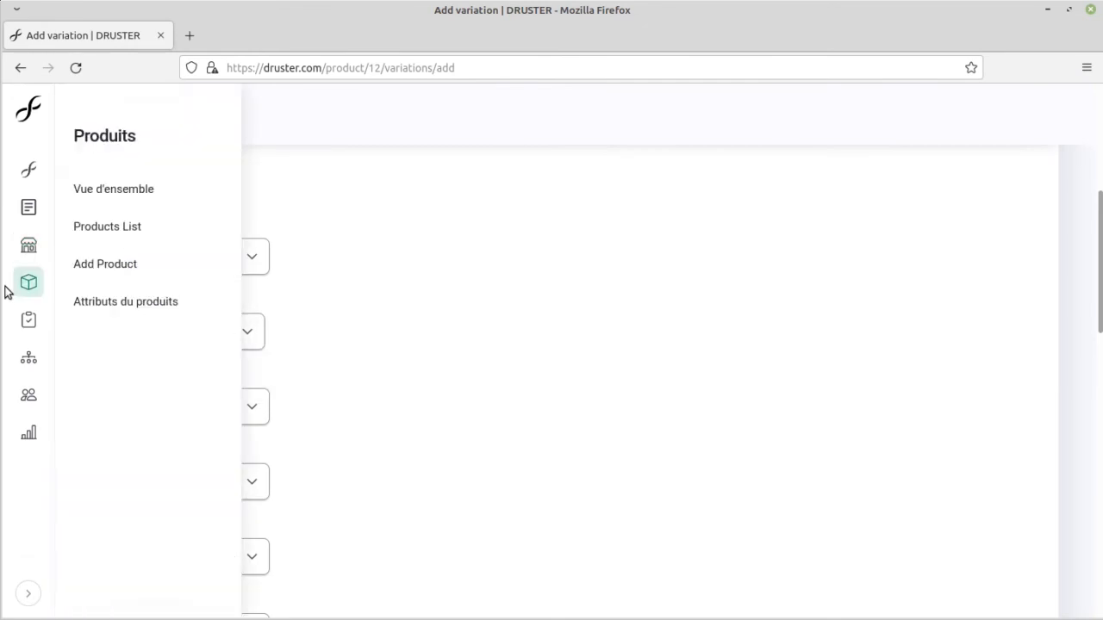
# Step: Open the orders list from the administration
pyautogui.moveTo(16, 319)
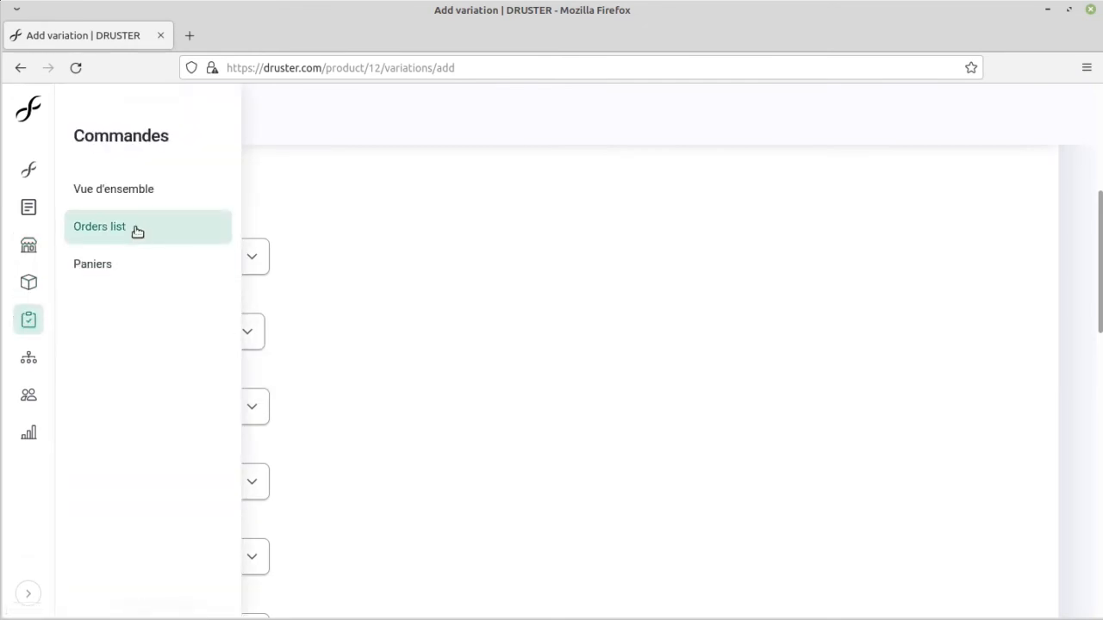
pyautogui.click(137, 231)
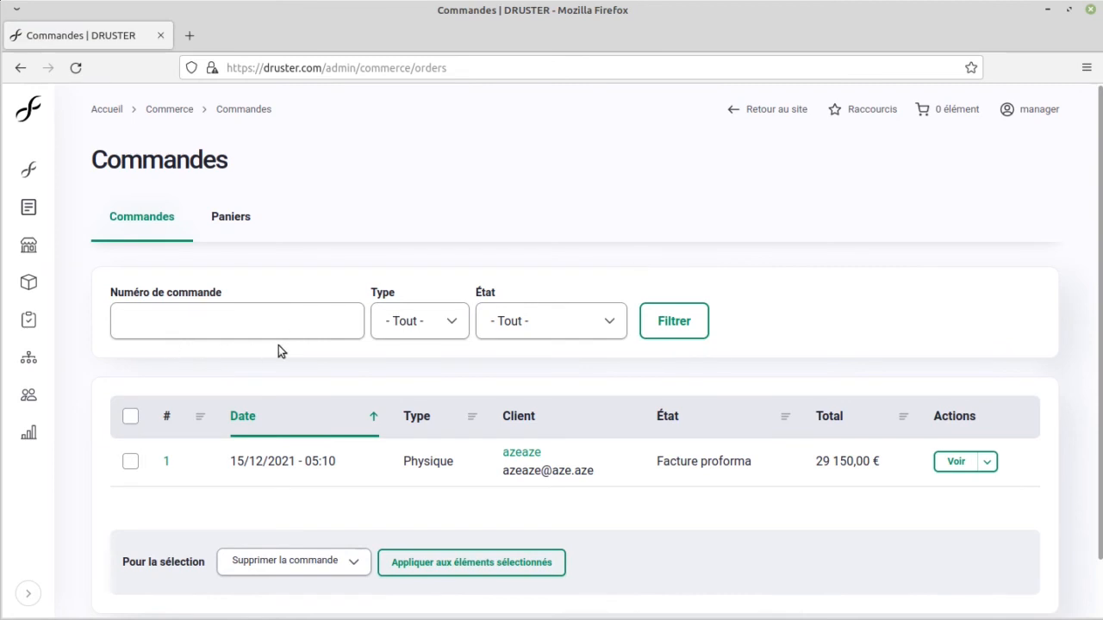
pyautogui.click(189, 35)
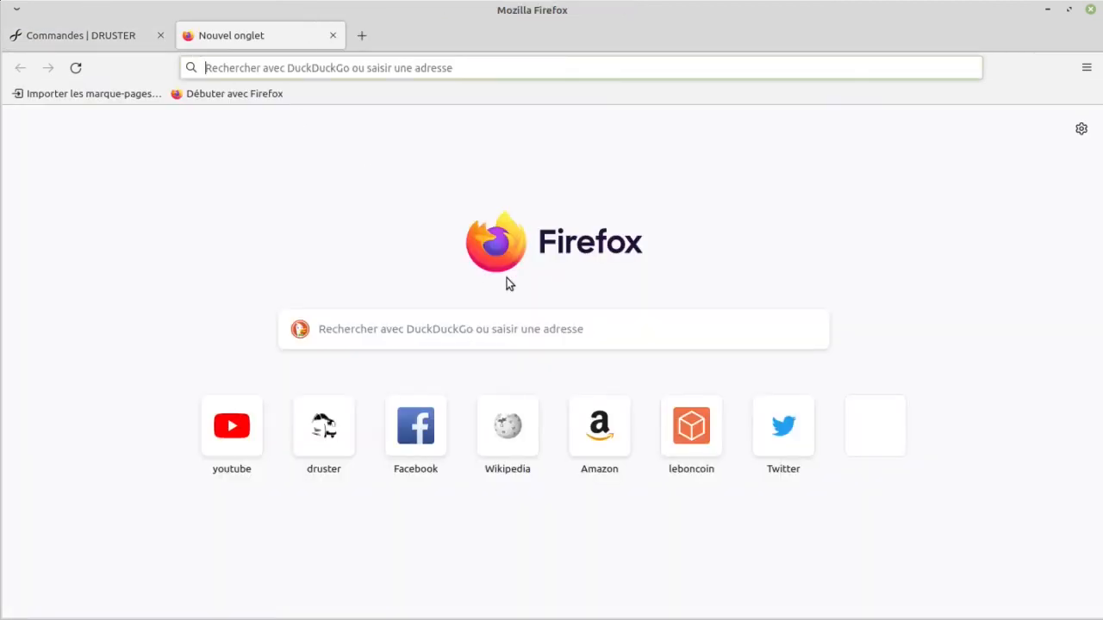
pyautogui.write('dr')
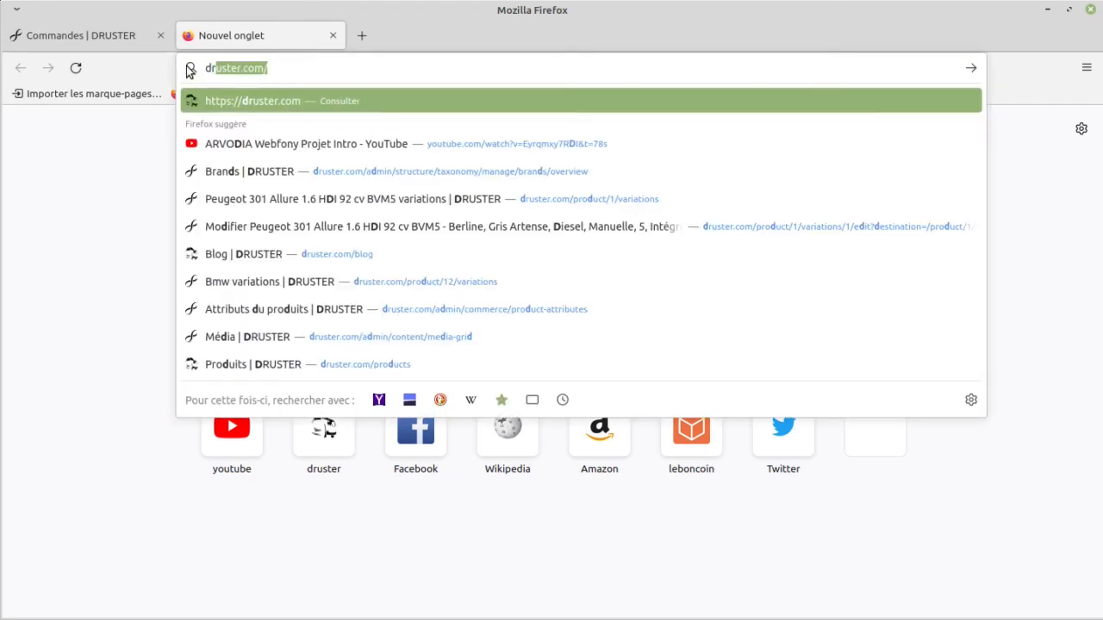
pyautogui.press('Return')
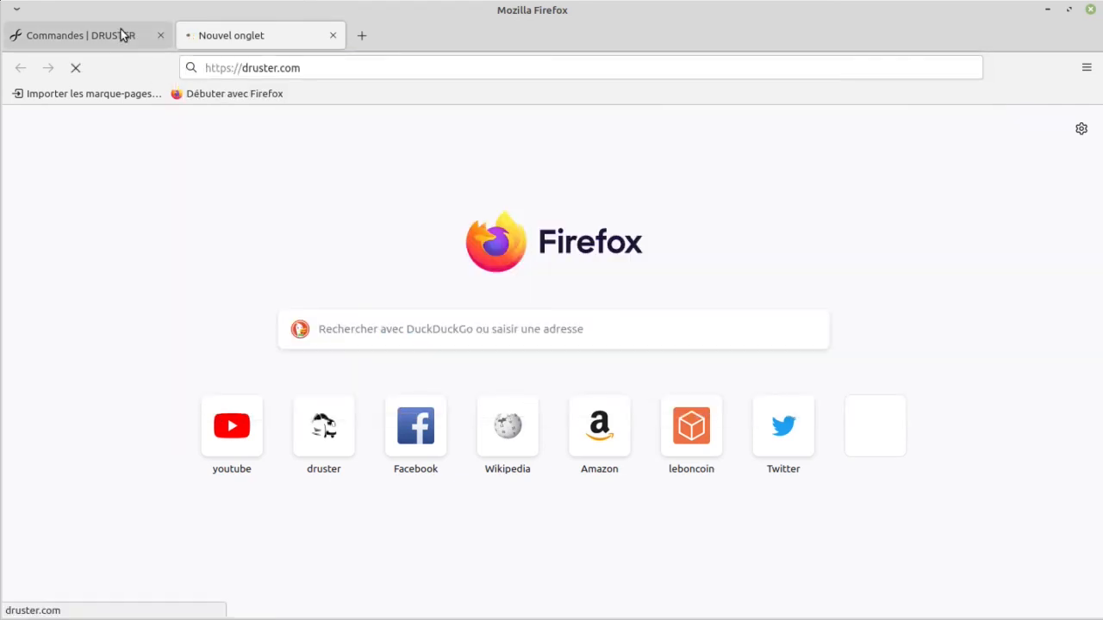
pyautogui.click(120, 35)
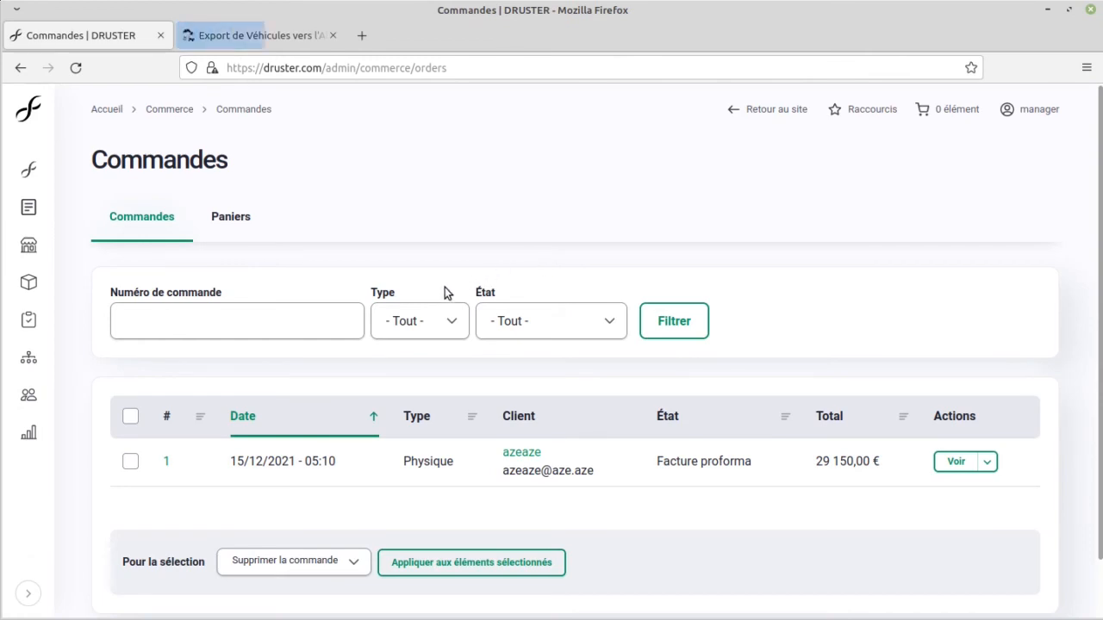
pyautogui.click(222, 36)
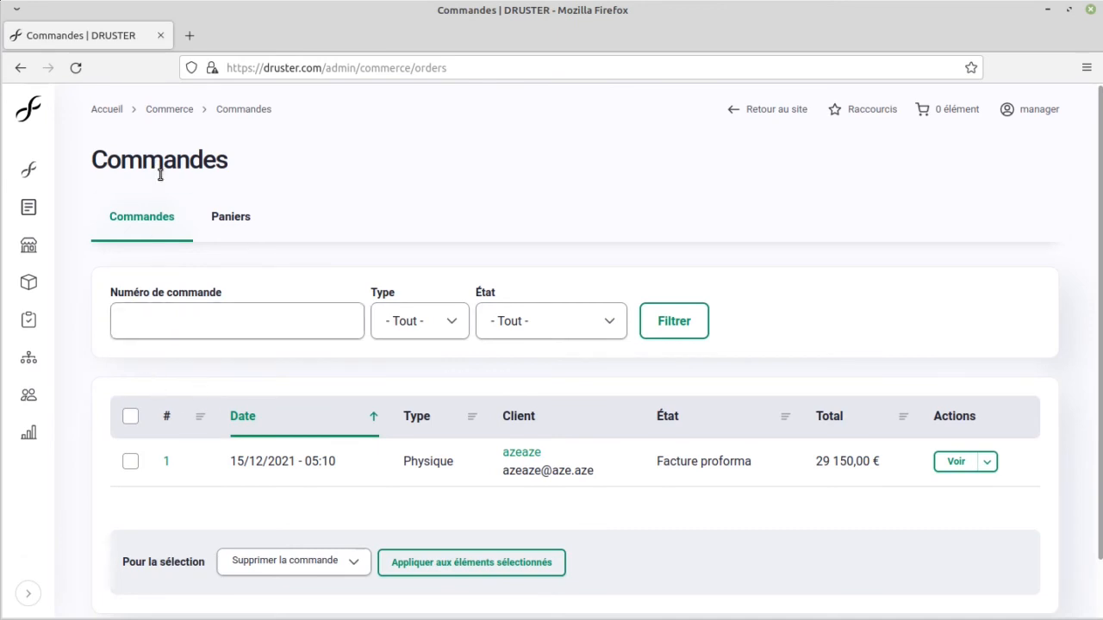
# Step: Open the only order in the list and examine its items, totals, status and customer information
pyautogui.click(168, 464)
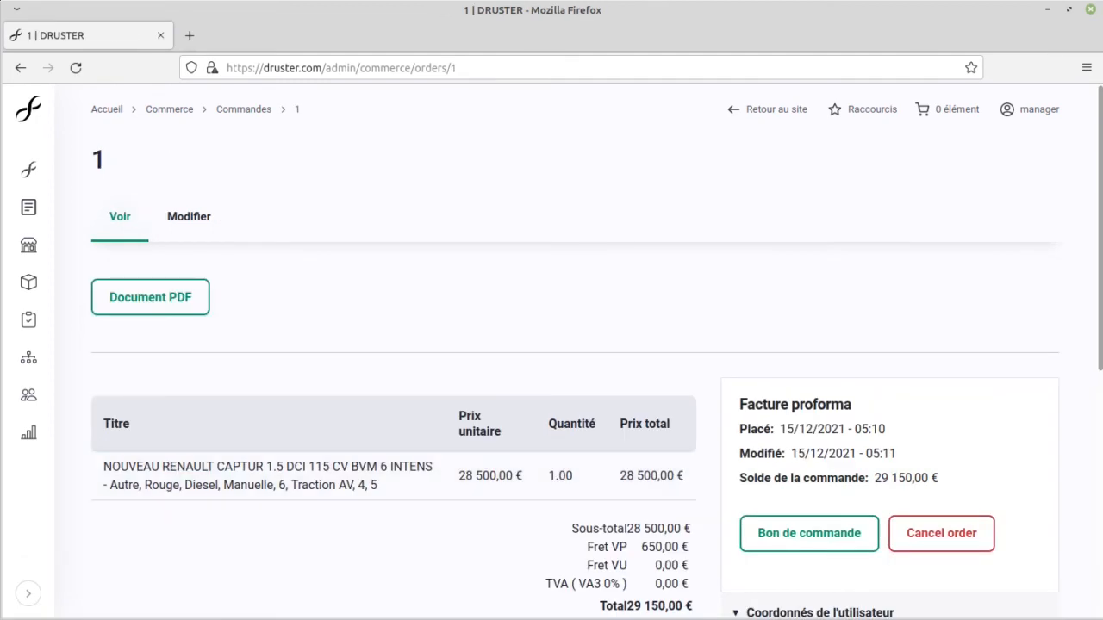
pyautogui.scroll(-3, 298, 395)
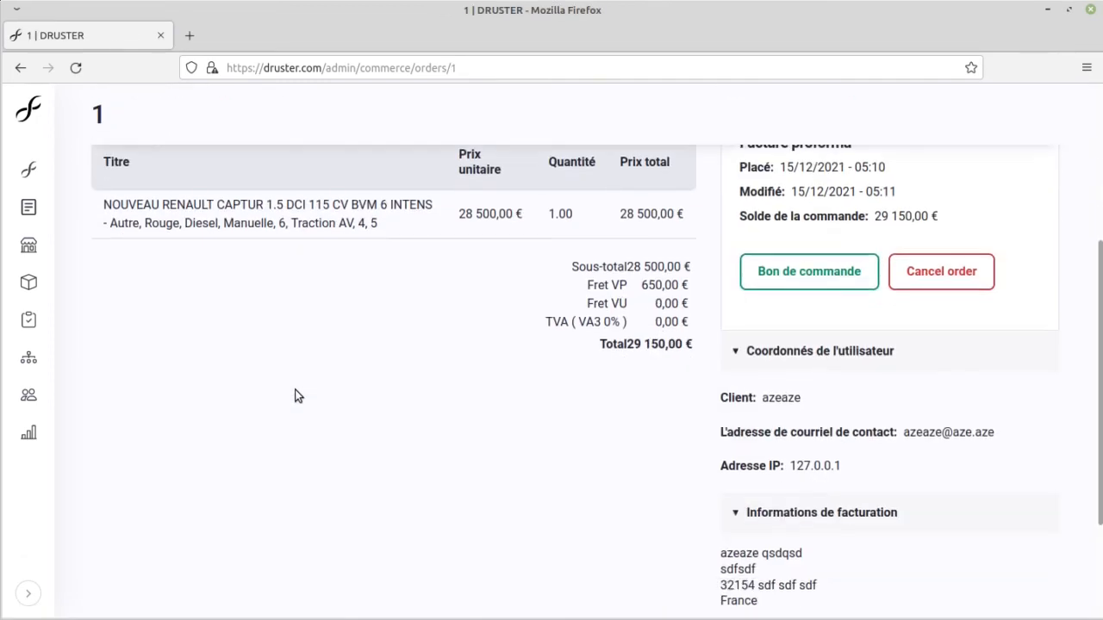
pyautogui.scroll(3, 298, 396)
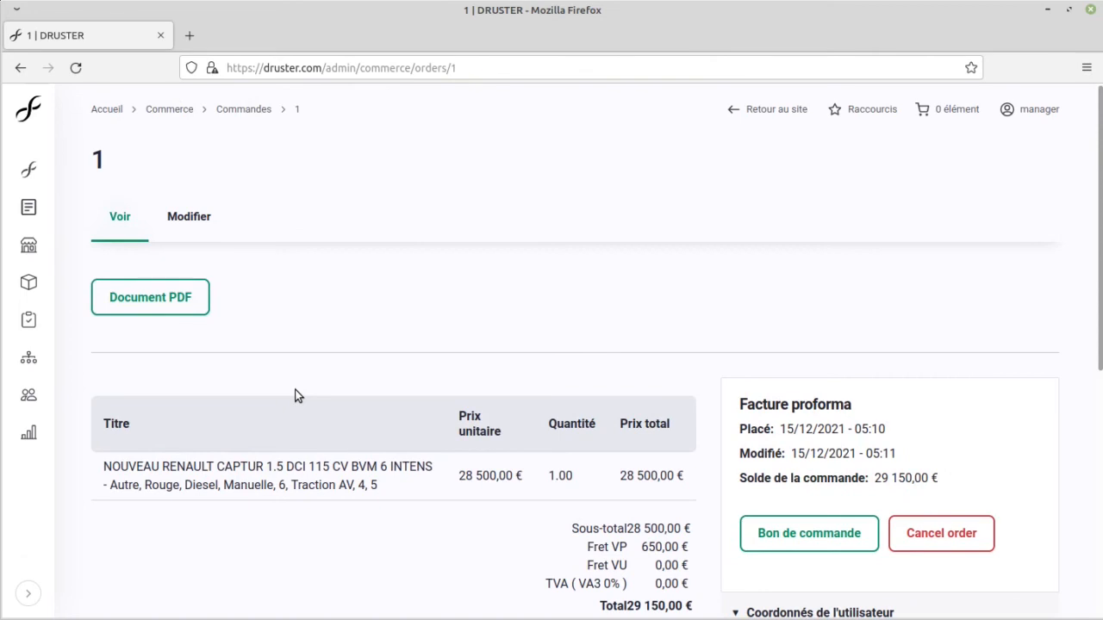
# Step: Open a private browsing window and load druster.com, accepting the security risk to continue to the site
pyautogui.click(1087, 67)
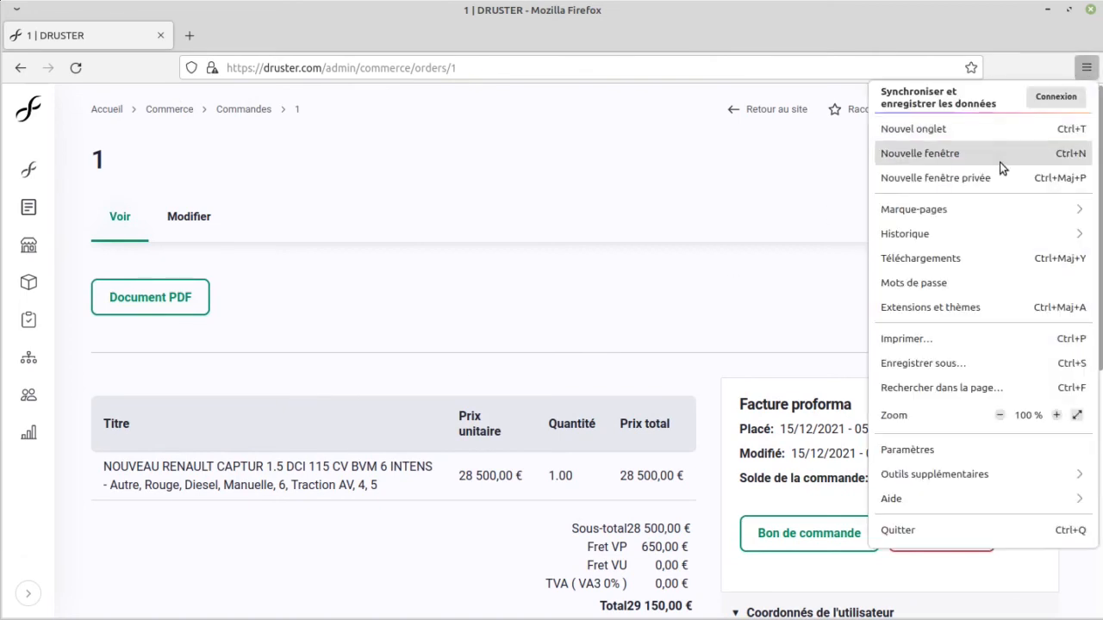
pyautogui.click(999, 177)
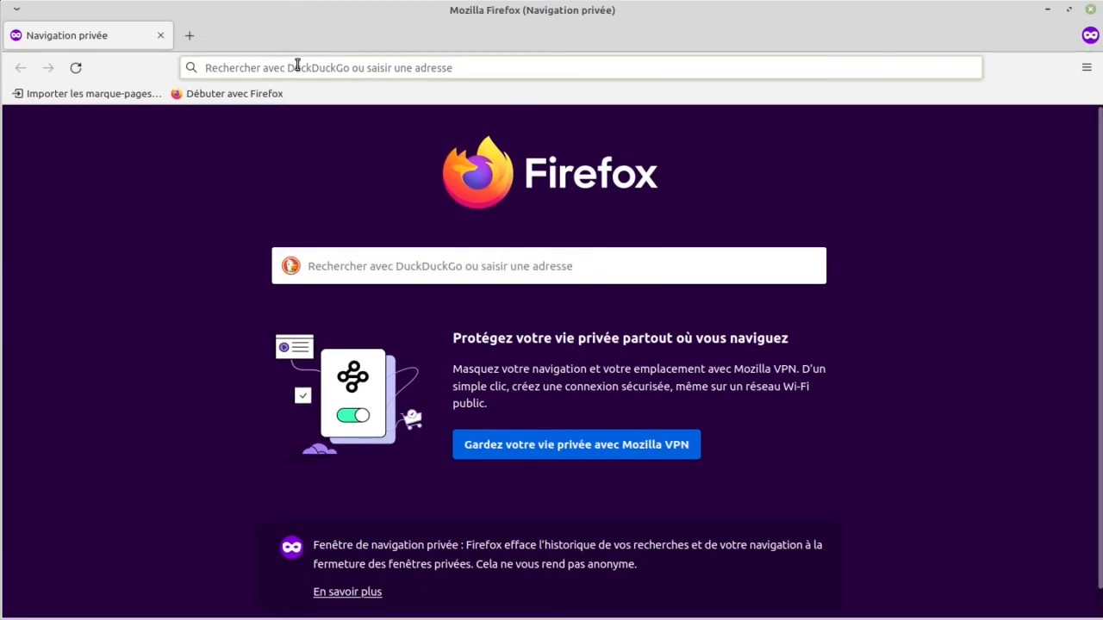
pyautogui.click(295, 67)
pyautogui.write('druster.com/')
pyautogui.press('Return')
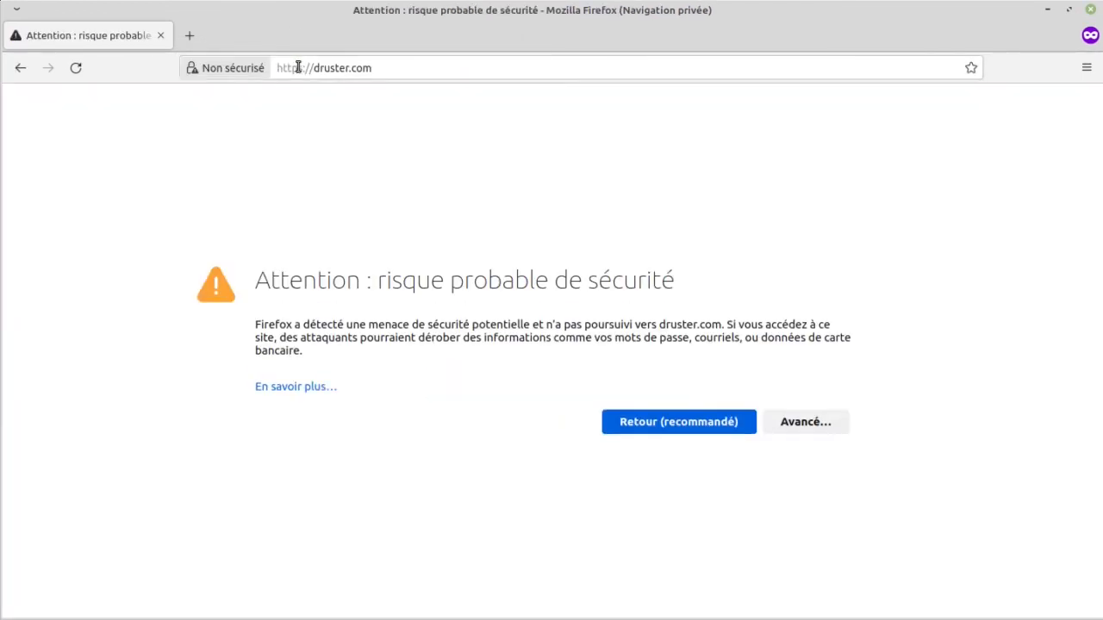
pyautogui.click(788, 426)
pyautogui.click(715, 564)
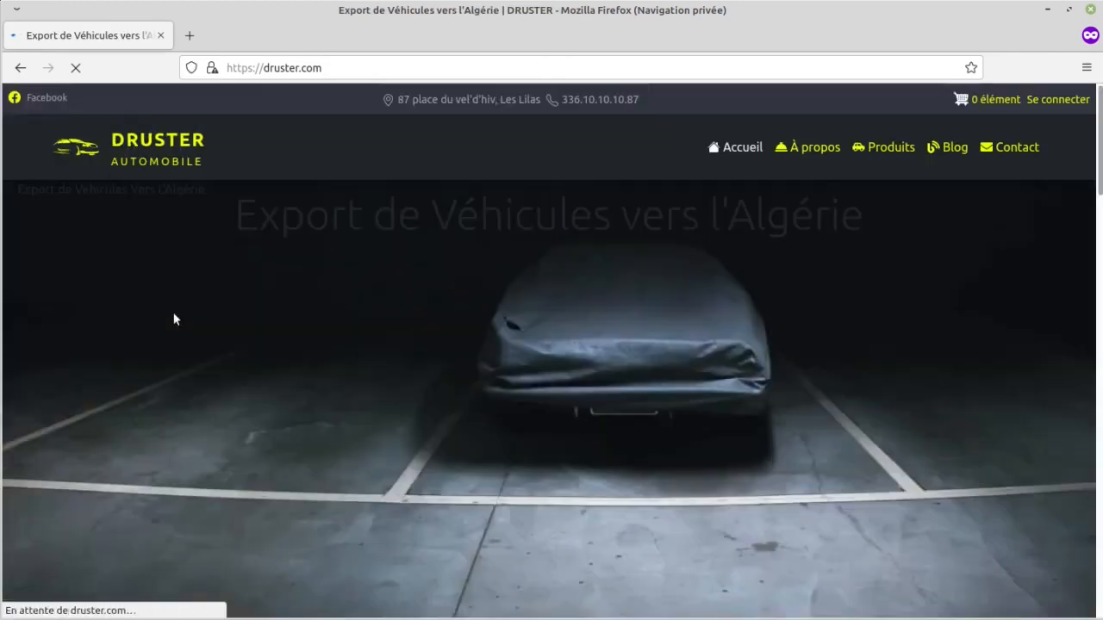
# Step: Log in to the site as the customer with the account's username and password
pyautogui.click(1056, 100)
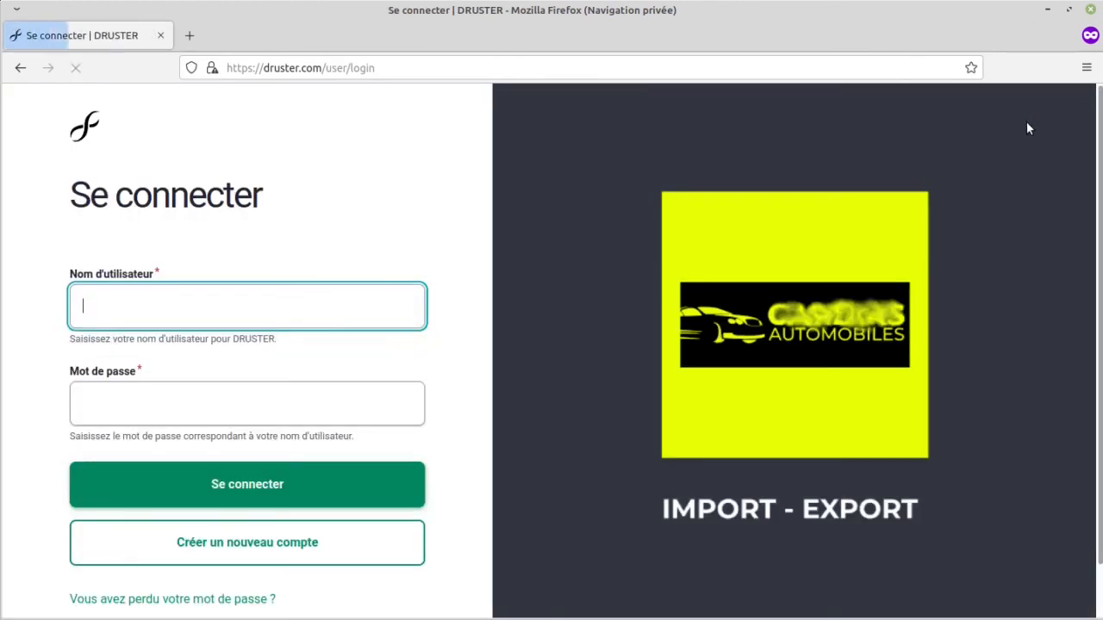
pyautogui.click(177, 311)
pyautogui.write('azeaze')
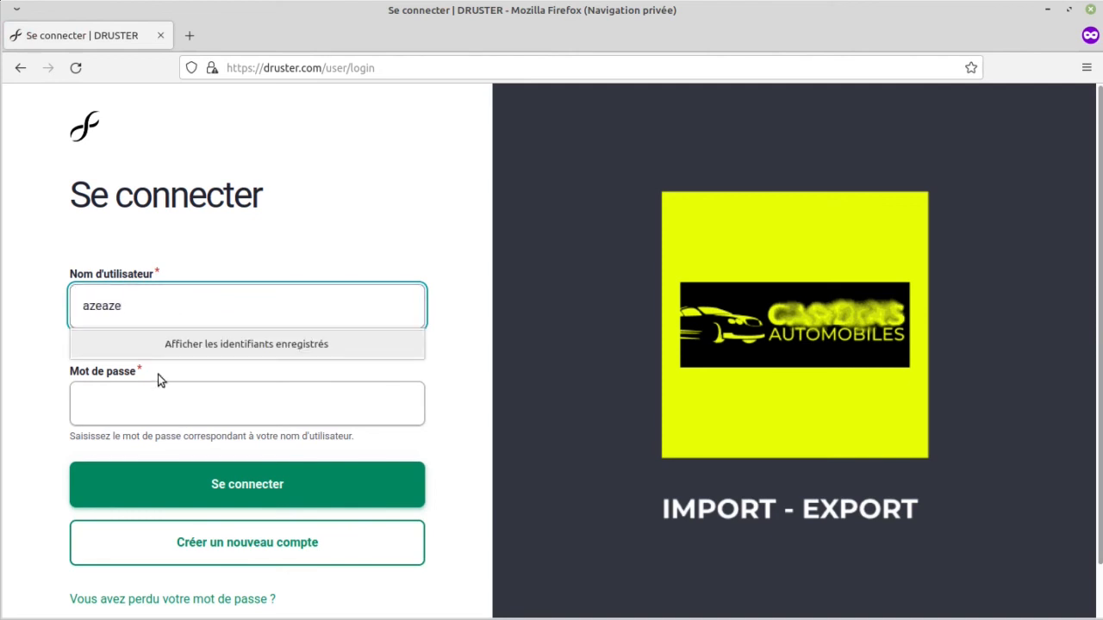
pyautogui.click(165, 401)
pyautogui.write('••••••')
pyautogui.click(171, 499)
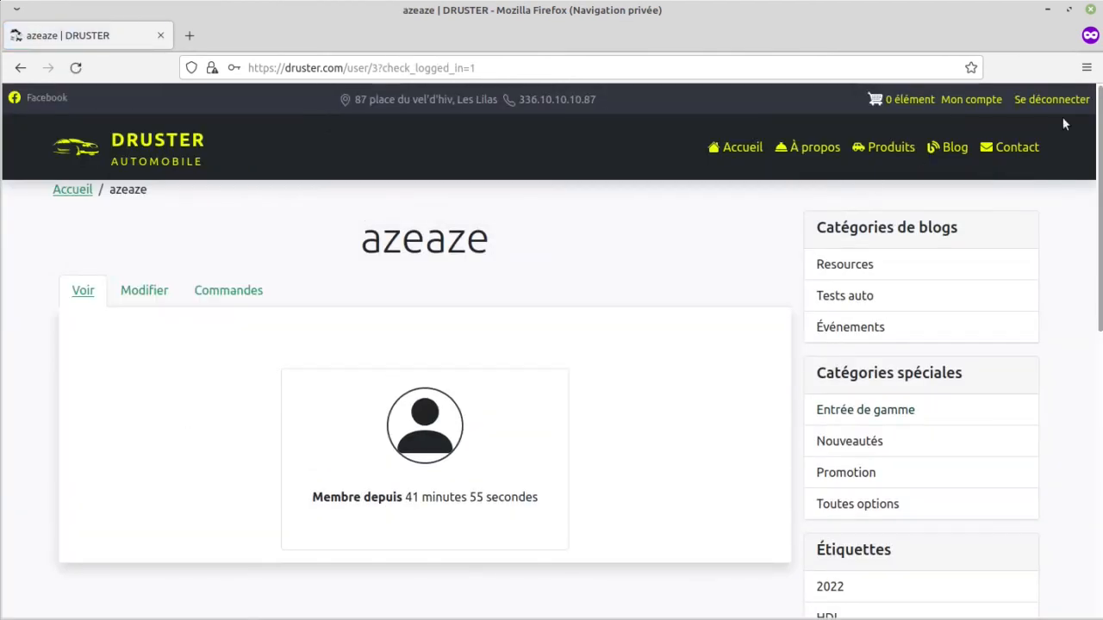
# Step: Open the customer's order from their account's order list and examine its details and state
pyautogui.click(230, 290)
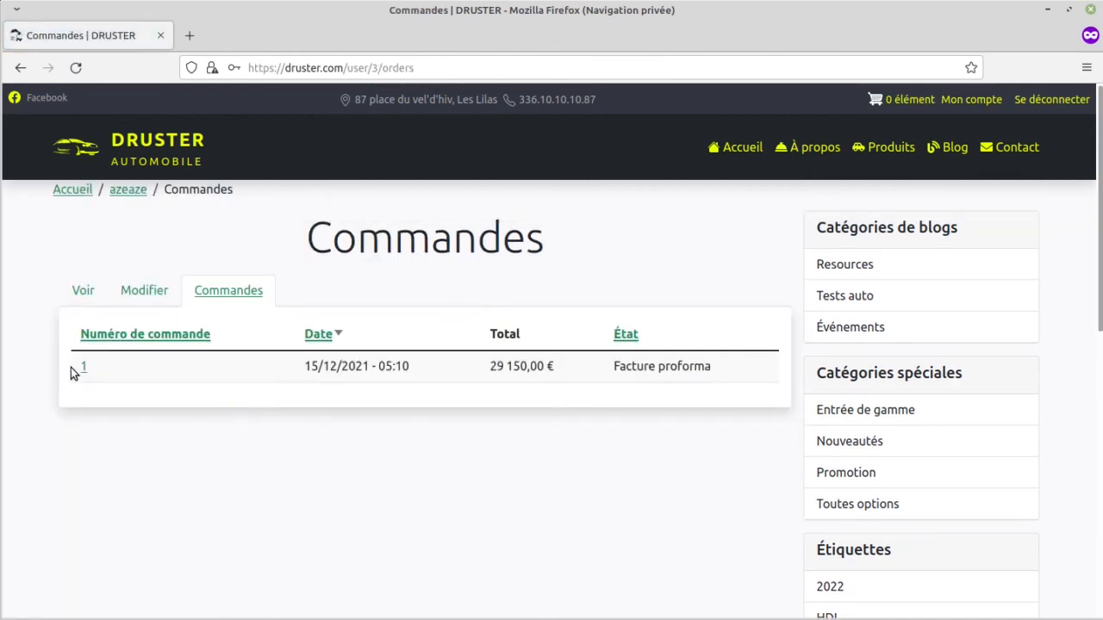
pyautogui.click(83, 368)
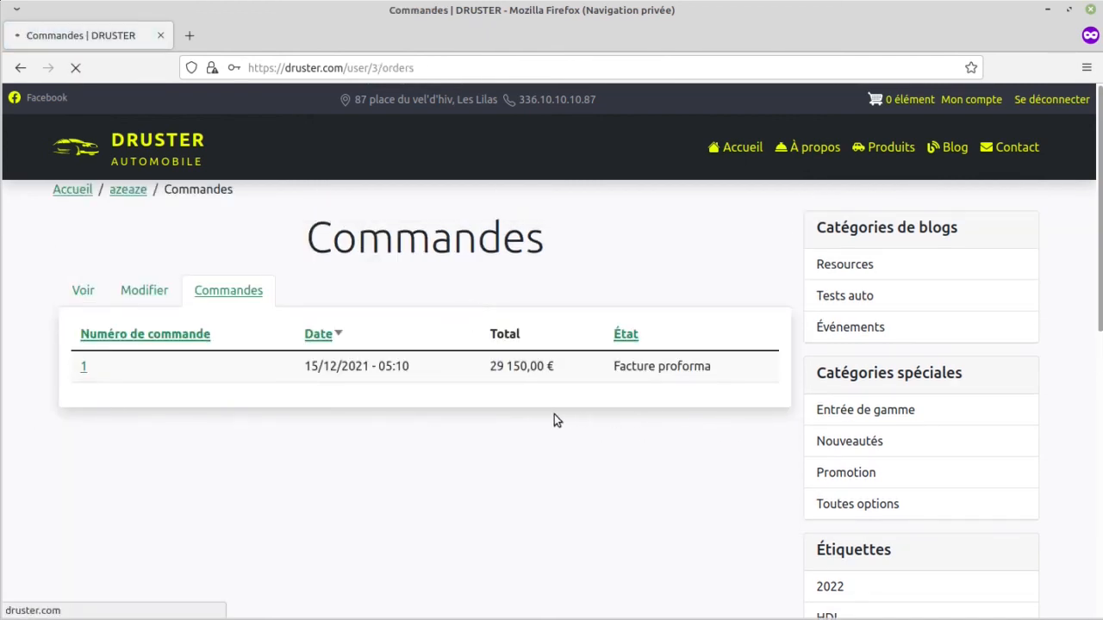
pyautogui.scroll(-2, 400, 436)
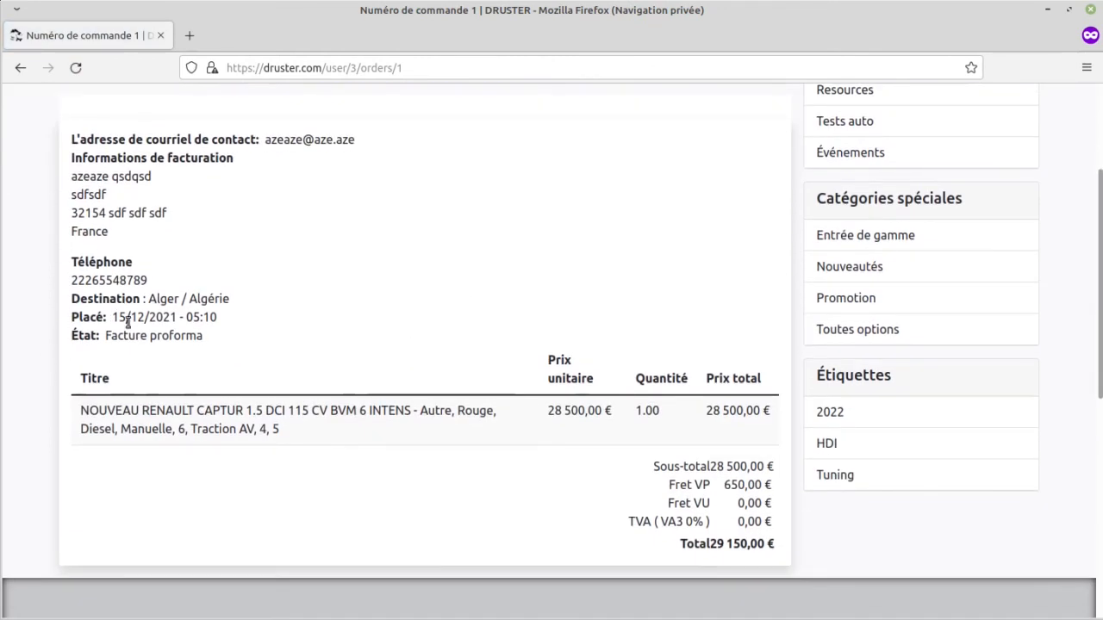
pyautogui.moveTo(206, 337); pyautogui.dragTo(104, 336)
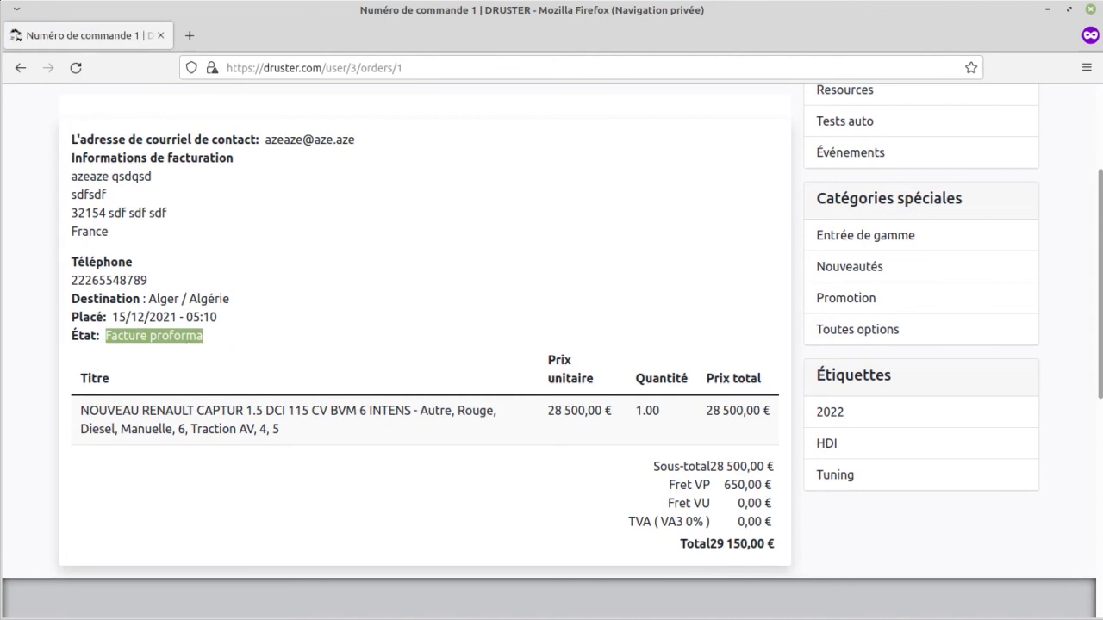
# Step: Switch to the manager's browser window, review the order's details, view its PDF document and return to the order
pyautogui.hotkey('alt', 'Tab')
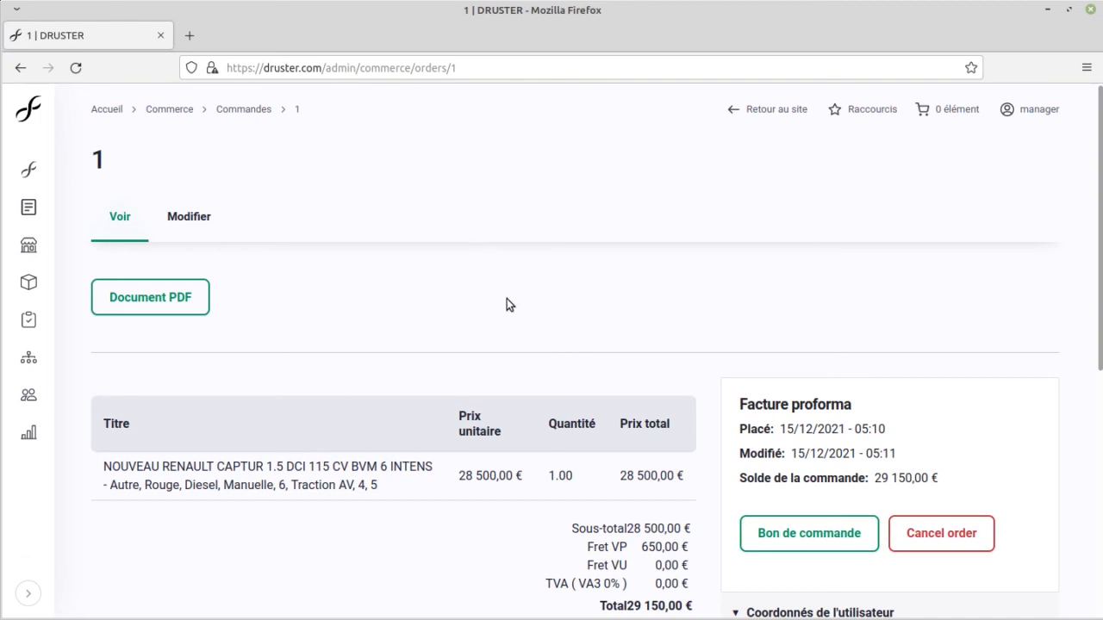
pyautogui.scroll(-3, 470, 317)
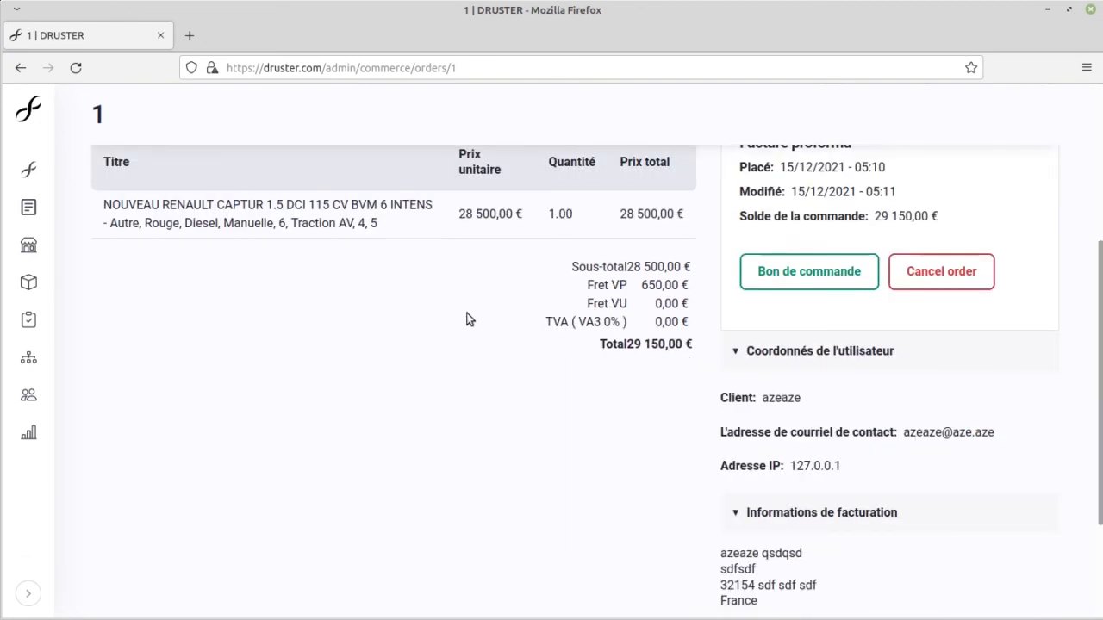
pyautogui.scroll(-2, 465, 316)
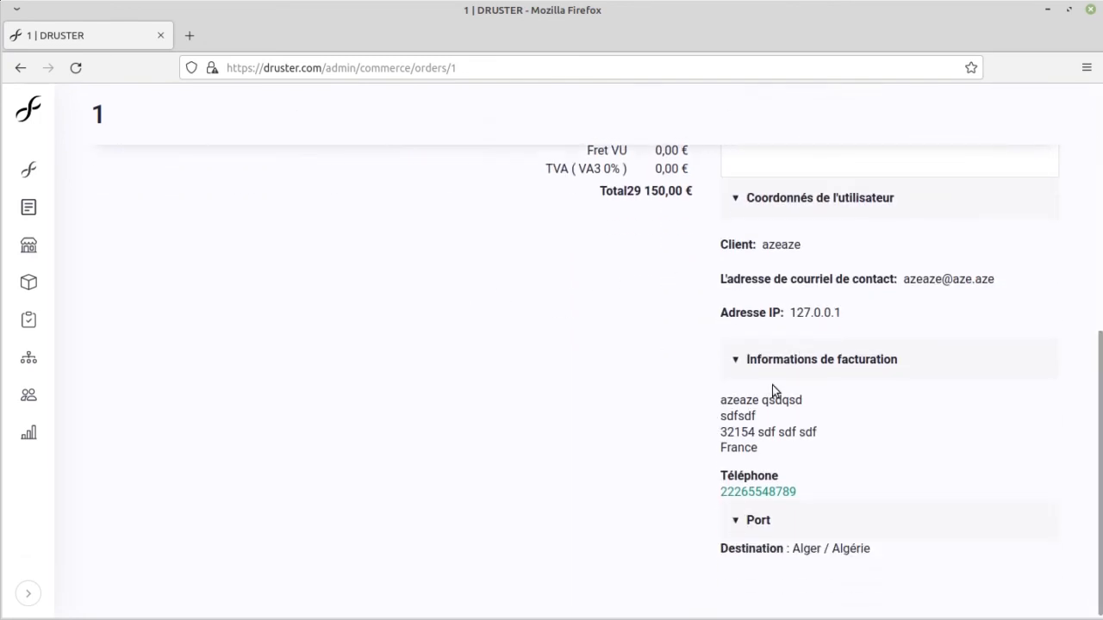
pyautogui.scroll(5, 581, 514)
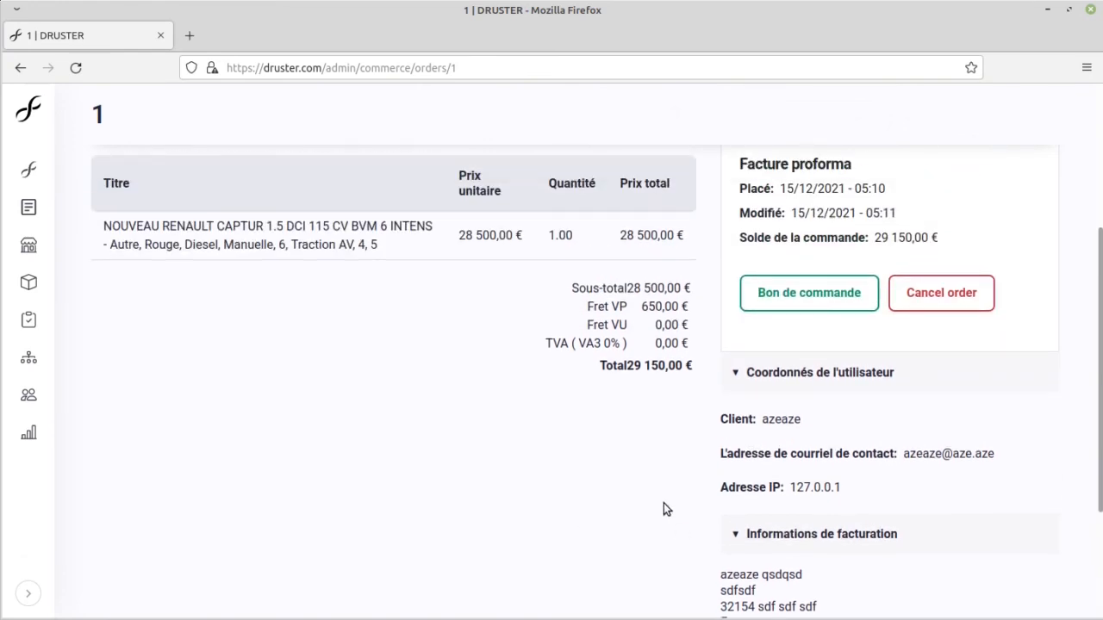
pyautogui.click(167, 239)
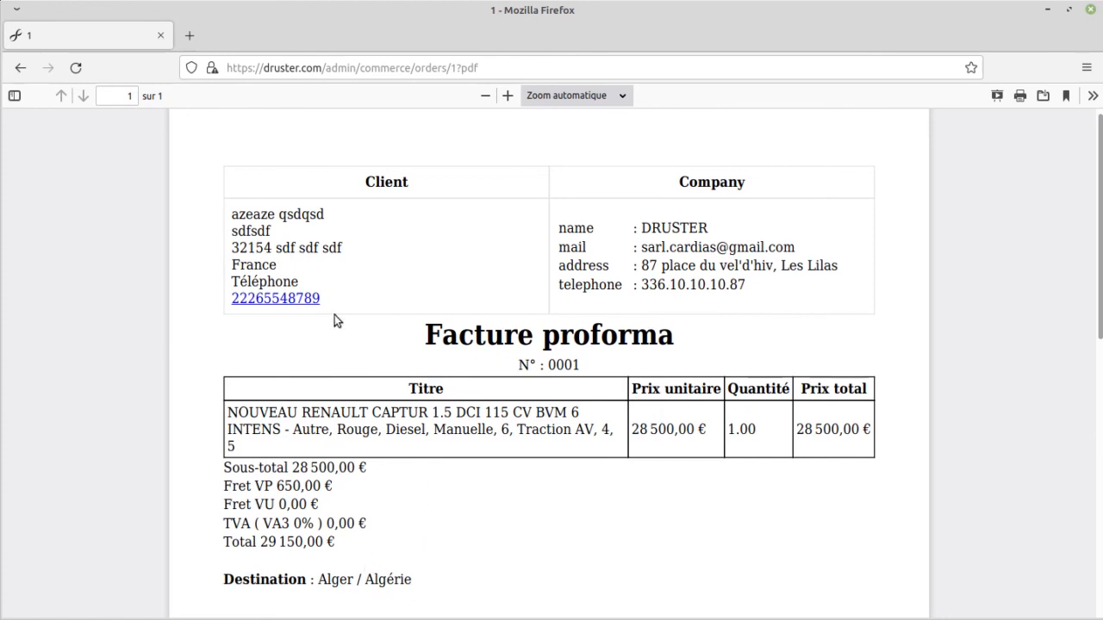
pyautogui.hotkey('alt', 'Left')
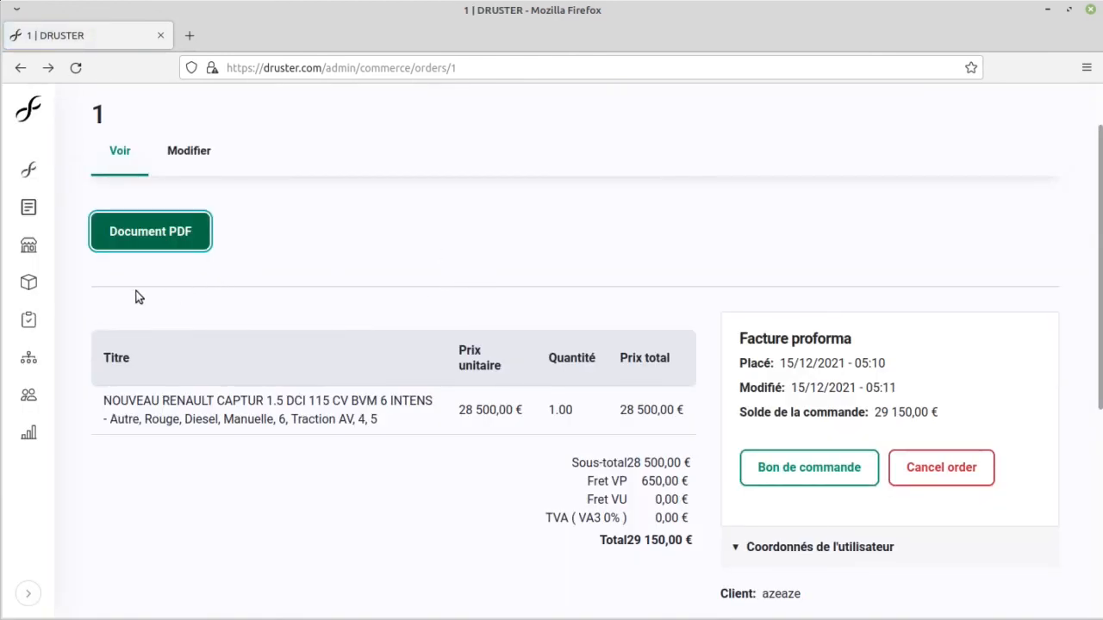
# Step: Move the order from Facture proforma to Bon de commande and confirm the transition
pyautogui.scroll(-2, 231, 295)
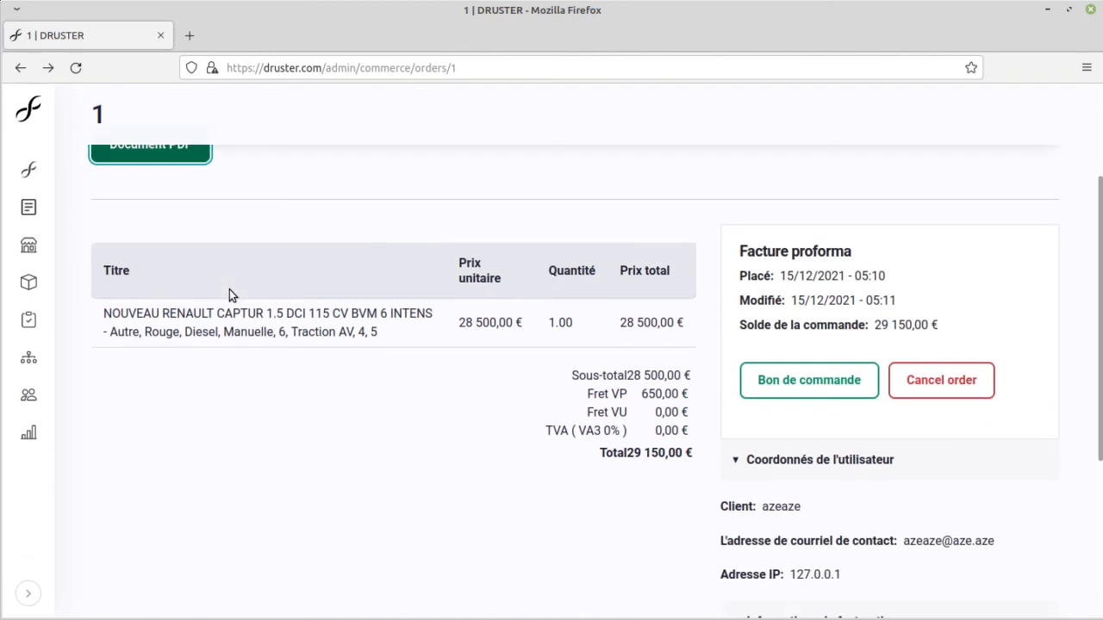
pyautogui.click(784, 392)
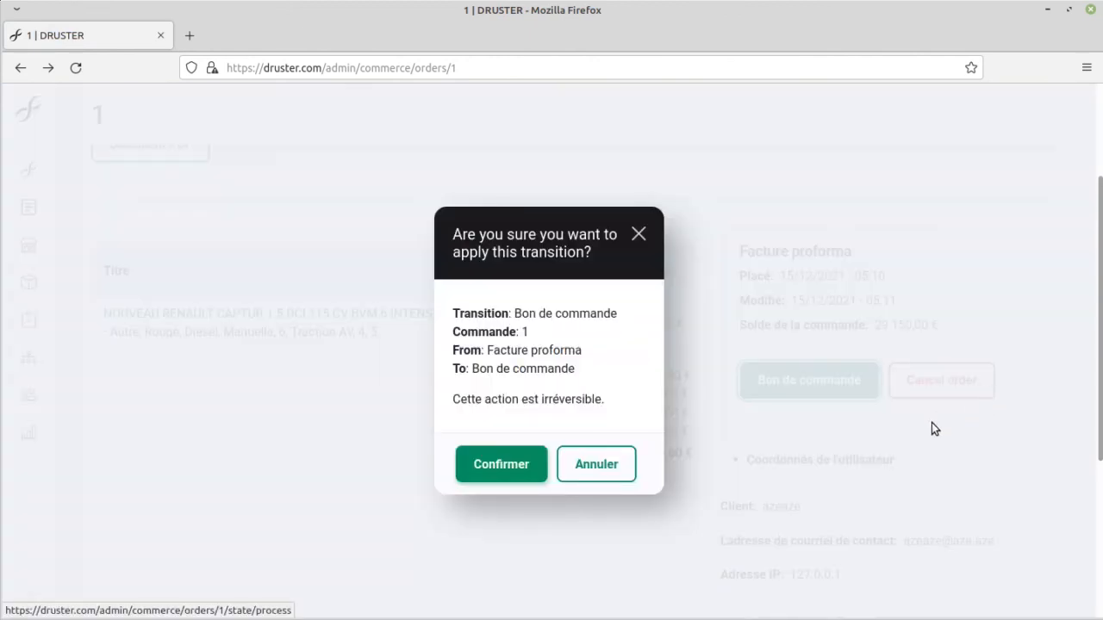
pyautogui.click(503, 464)
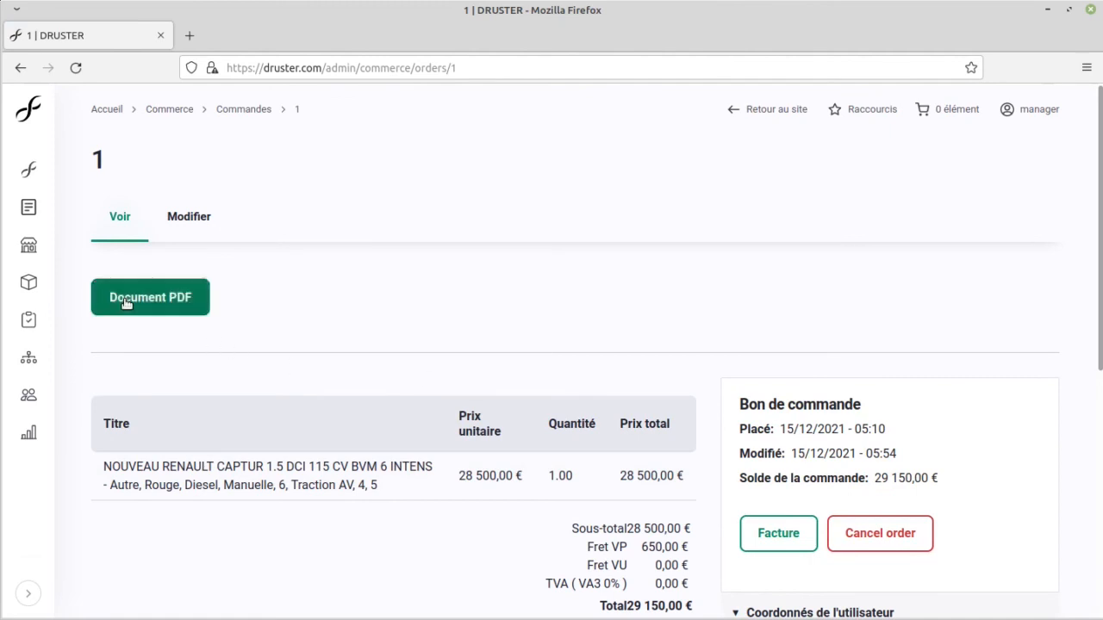
# Step: View the order's Bon de commande PDF, examine its footer terms and return to the order
pyautogui.click(153, 303)
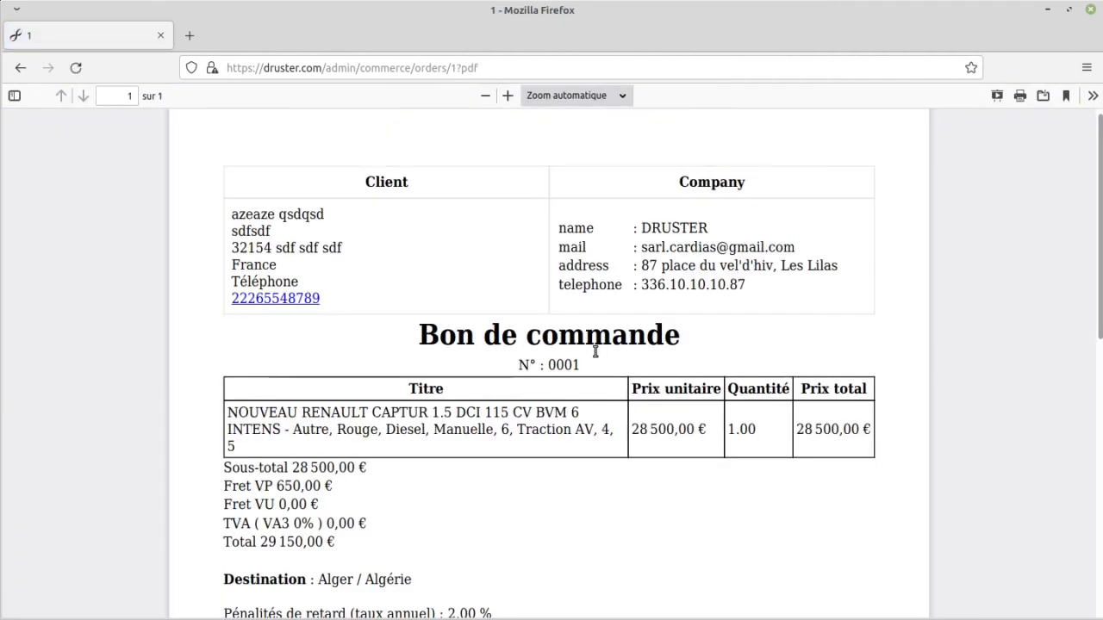
pyautogui.scroll(-3, 594, 354)
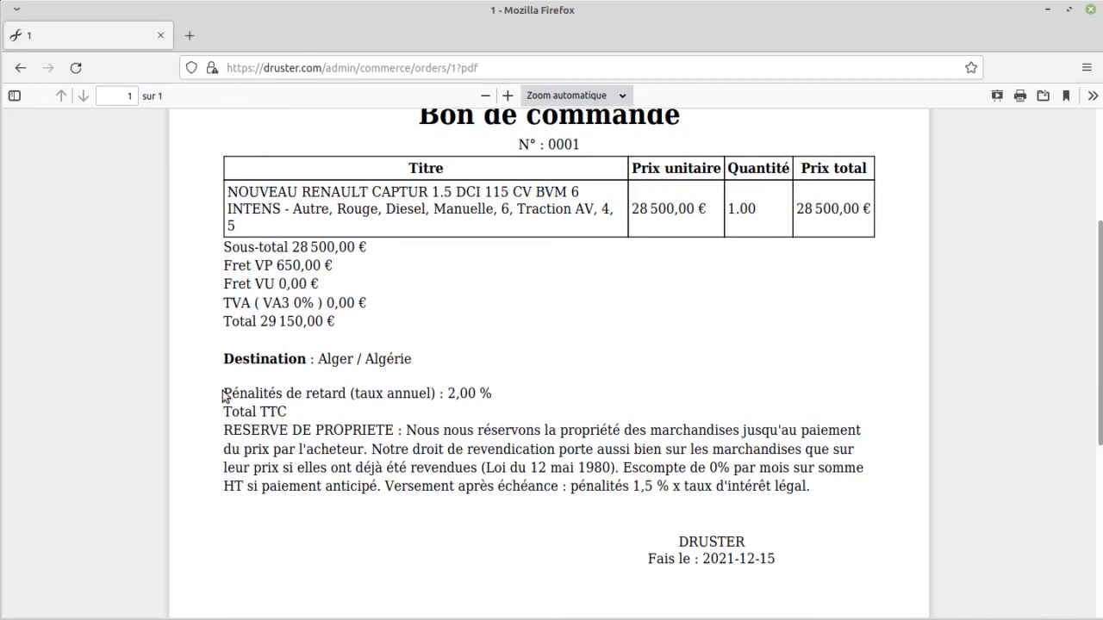
pyautogui.moveTo(229, 394); pyautogui.dragTo(685, 486)
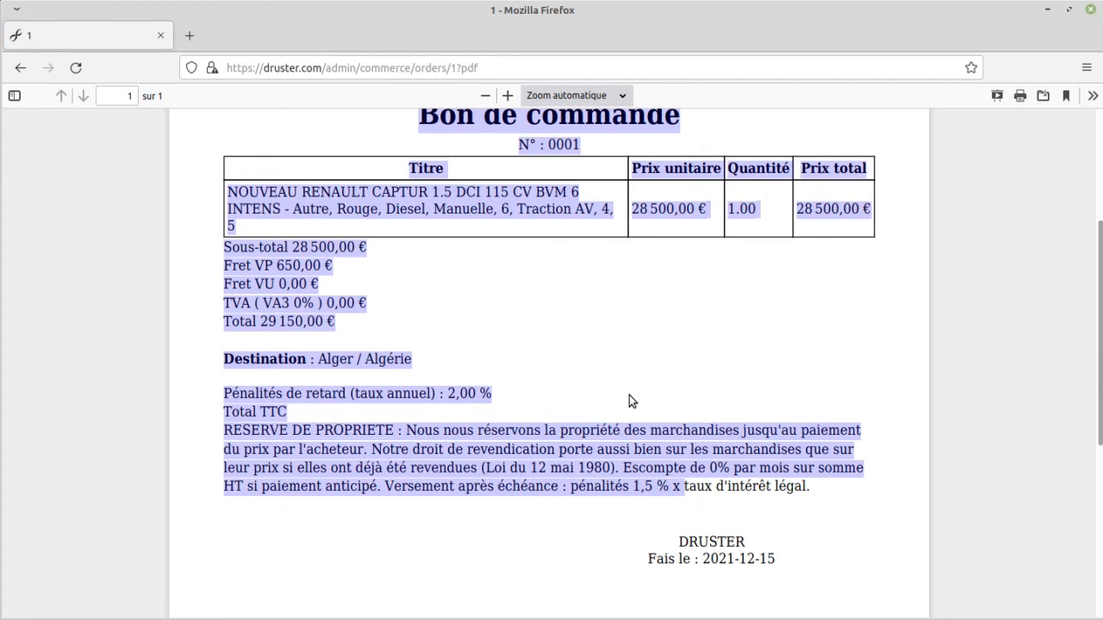
pyautogui.hotkey('alt', 'Left')
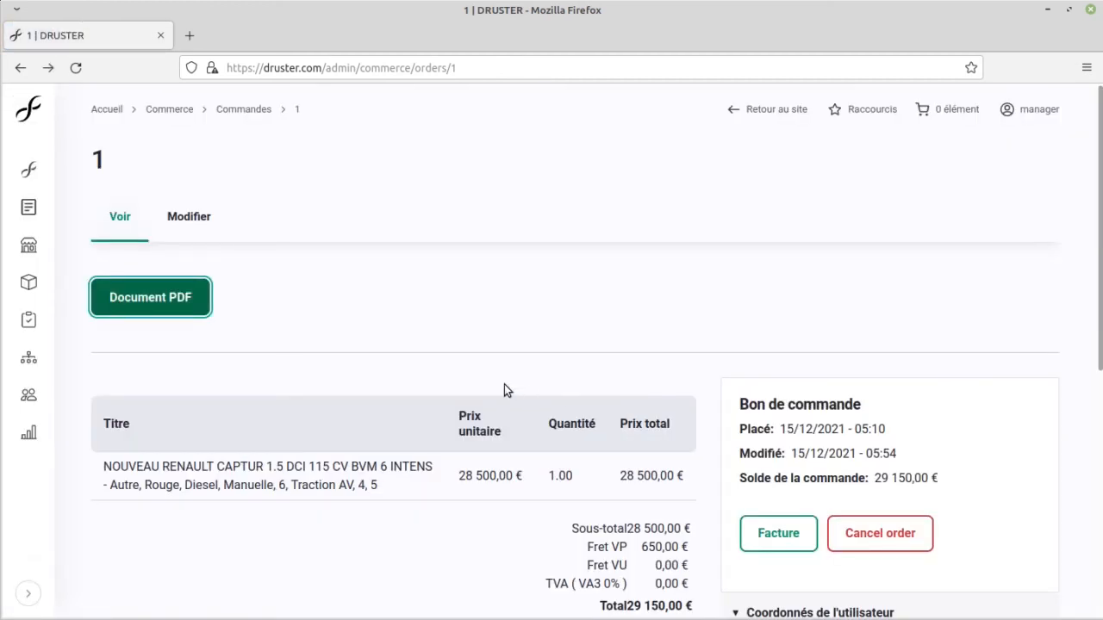
# Step: Open the Store Settings page of the Boutique section in a separate browser tab, keeping the order open
pyautogui.moveTo(19, 220)
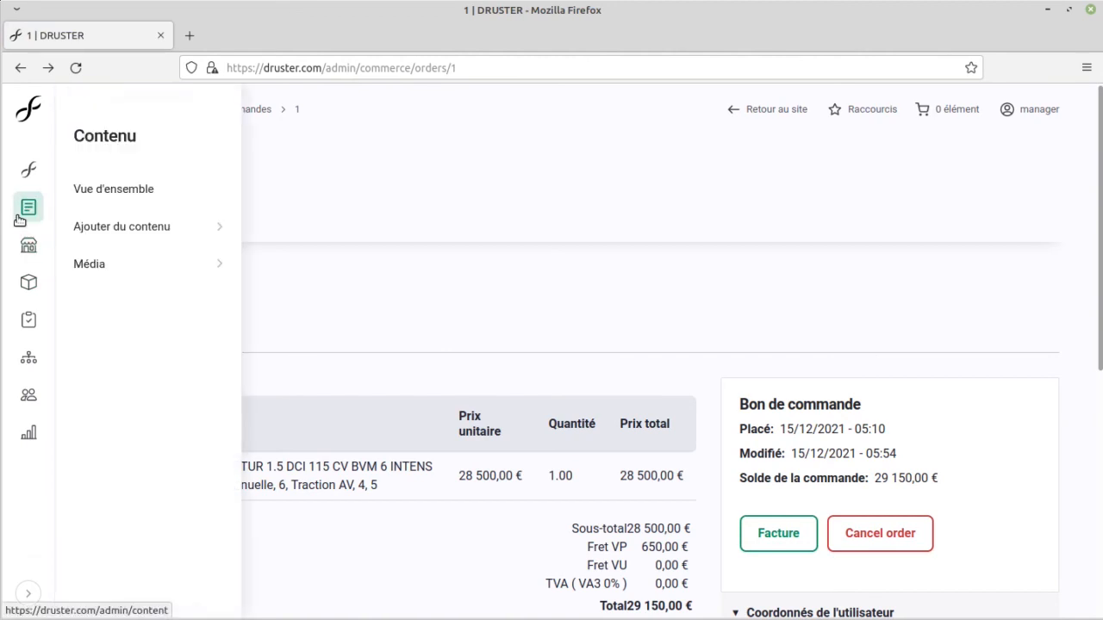
pyautogui.moveTo(25, 167)
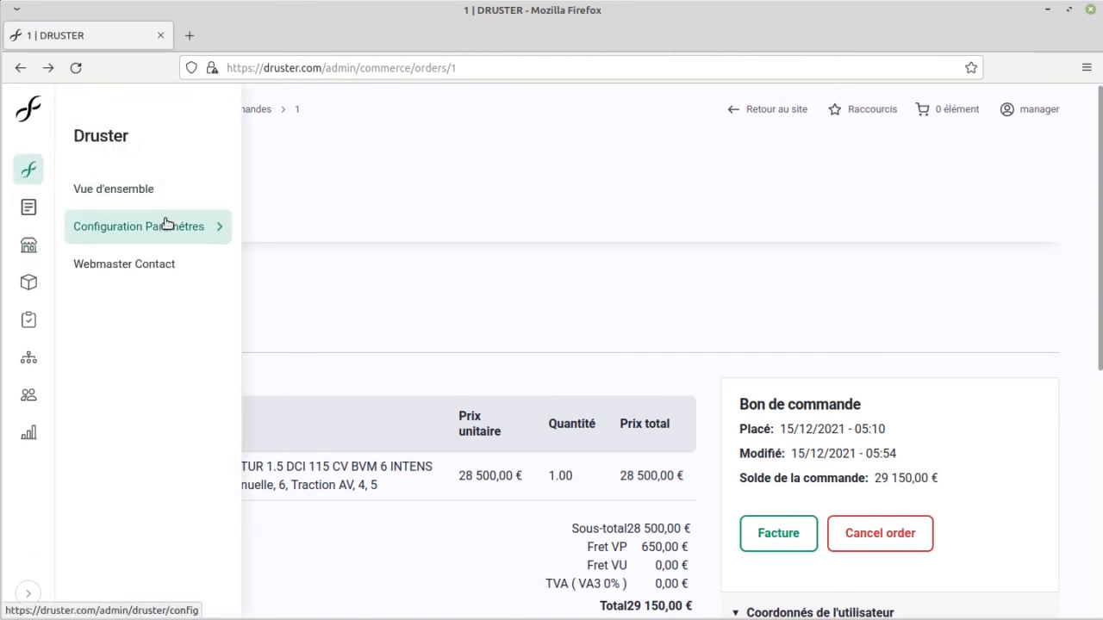
pyautogui.moveTo(166, 224)
pyautogui.middleClick(273, 246)
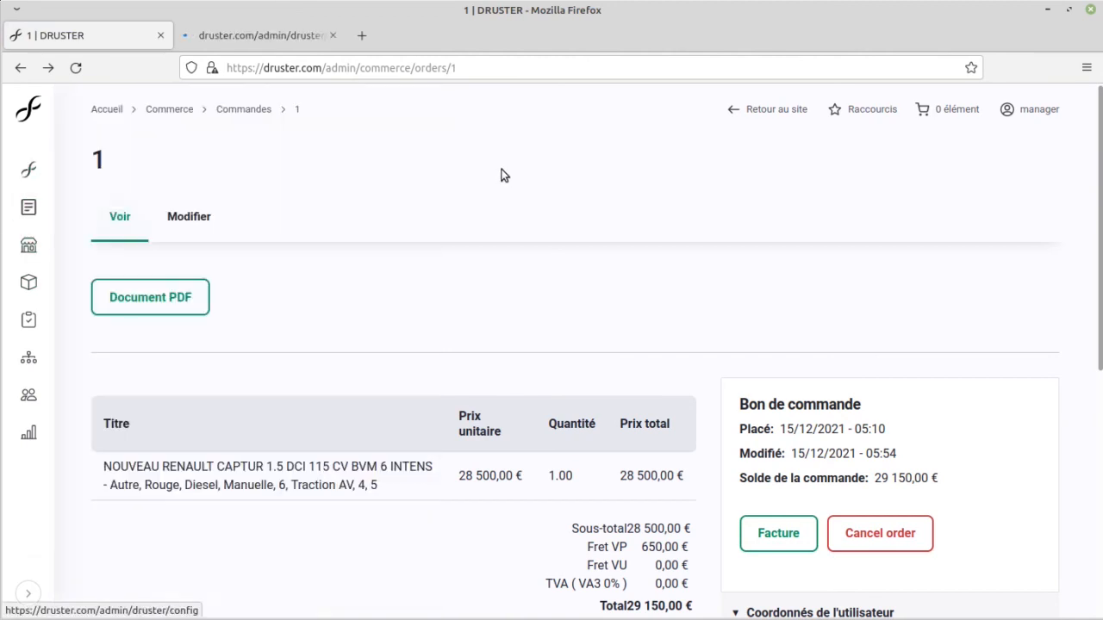
pyautogui.click(221, 35)
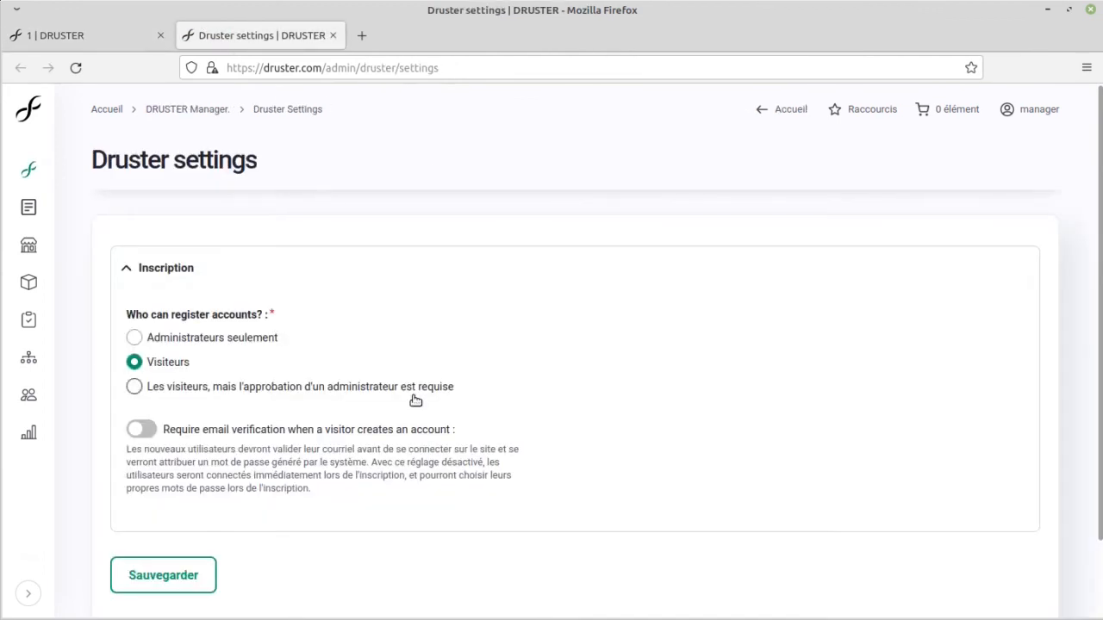
pyautogui.moveTo(29, 169)
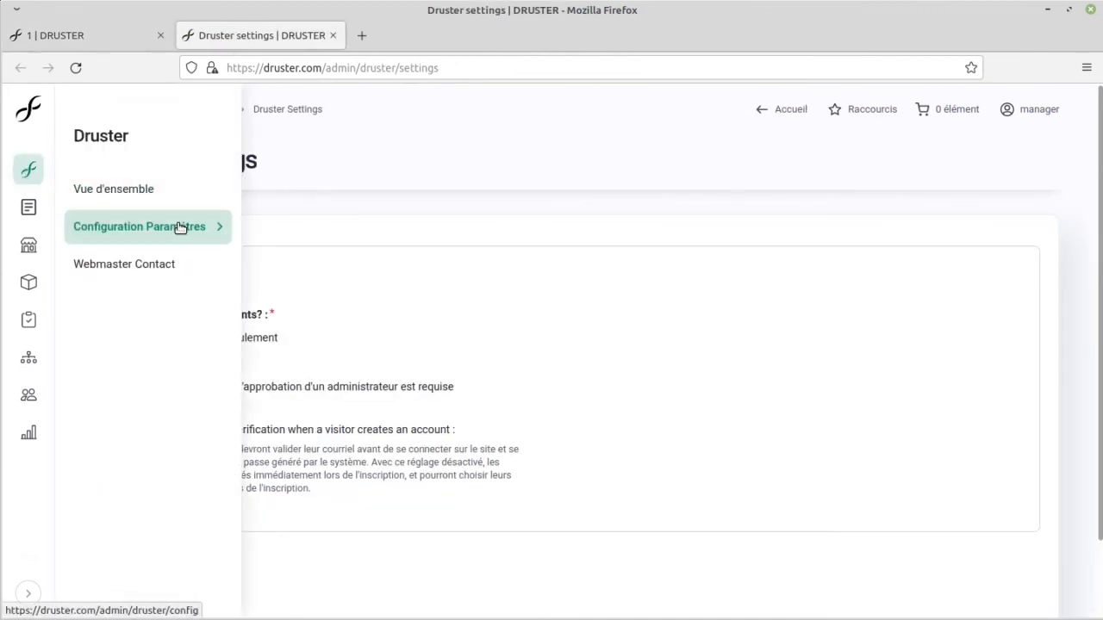
pyautogui.moveTo(180, 226)
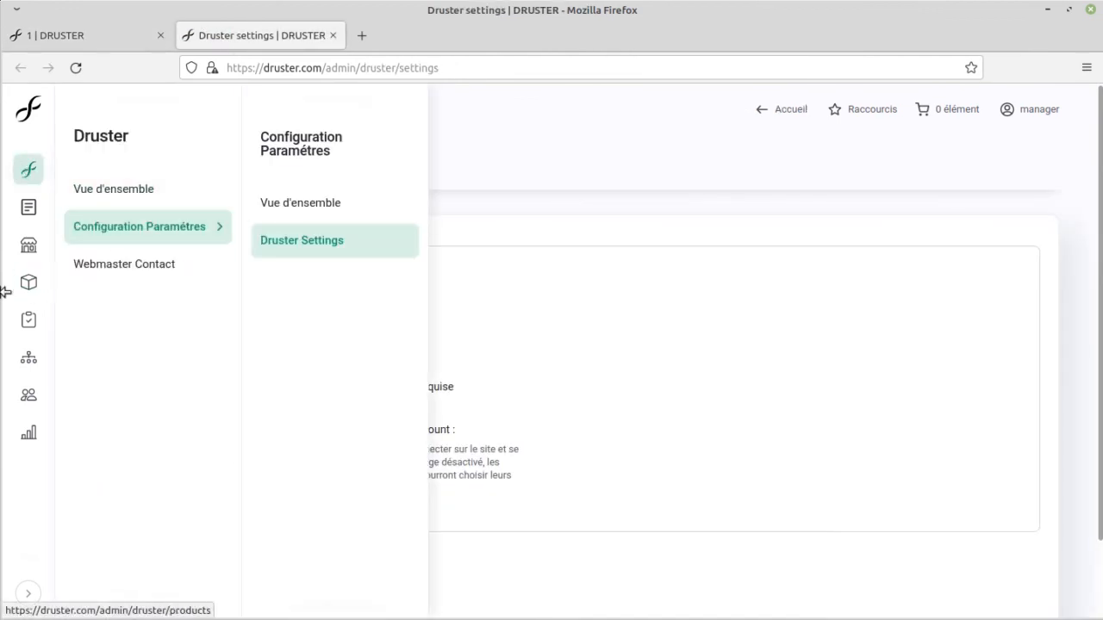
pyautogui.moveTo(24, 248)
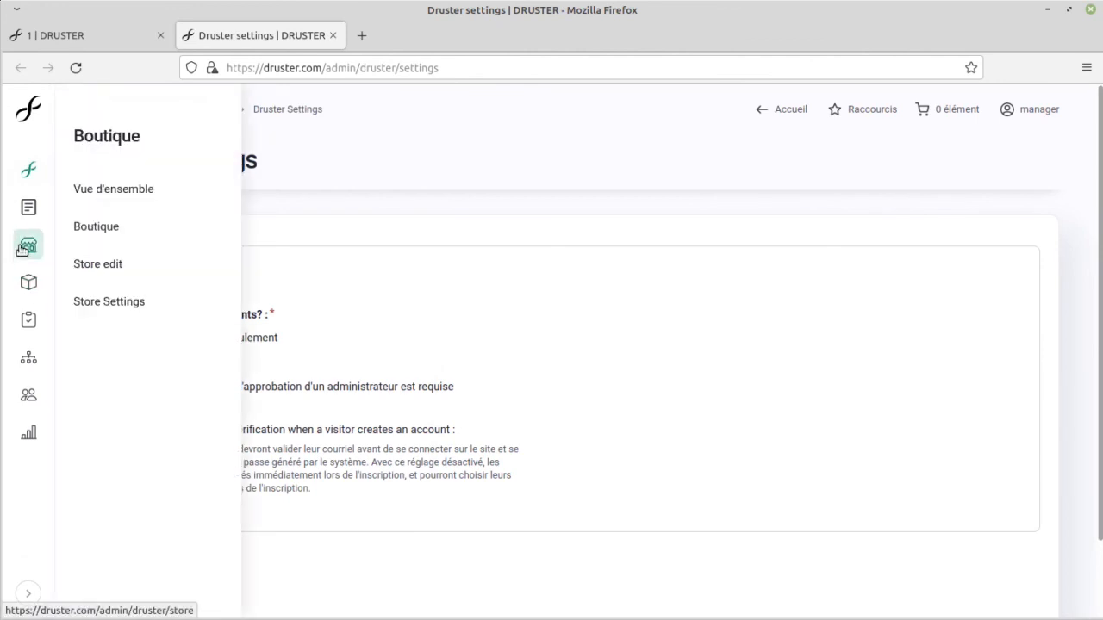
pyautogui.click(148, 302)
# Step: Add an "IRABN :" line with a placeholder account number above the Bon de commande footer note and save the settings
pyautogui.scroll(-3, 509, 316)
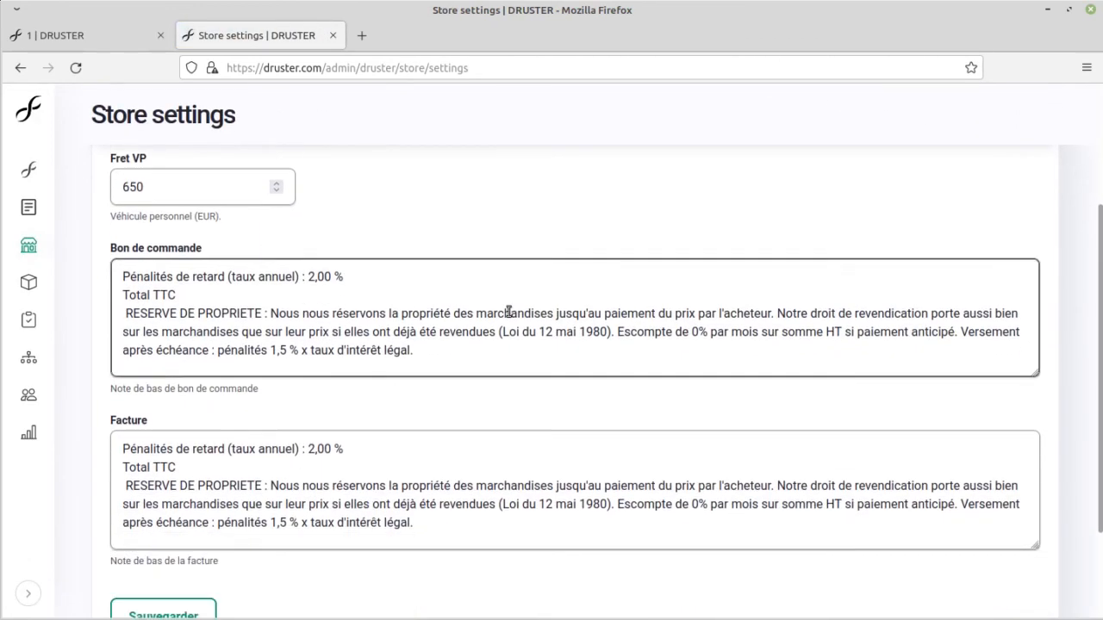
pyautogui.click(357, 274)
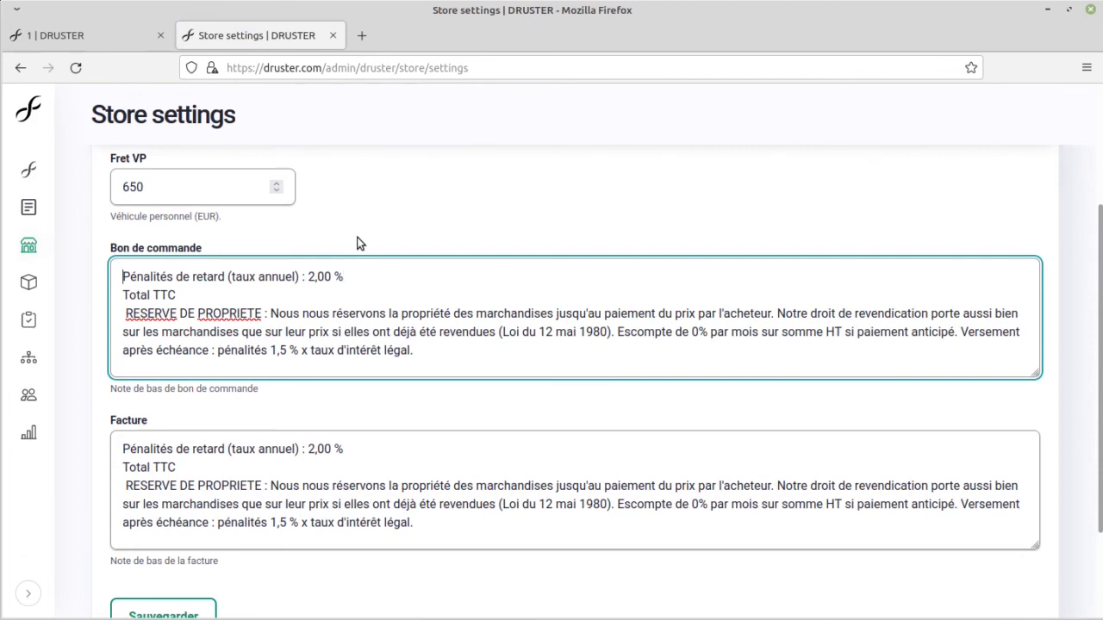
pyautogui.press('Return')
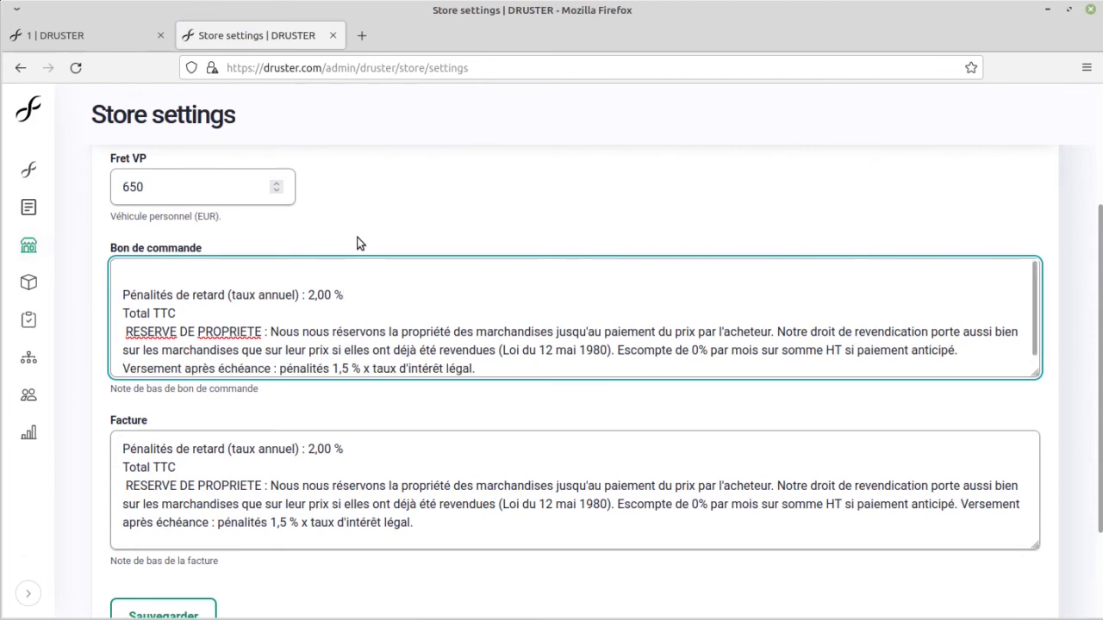
pyautogui.write('IRABN : -qsd-q')
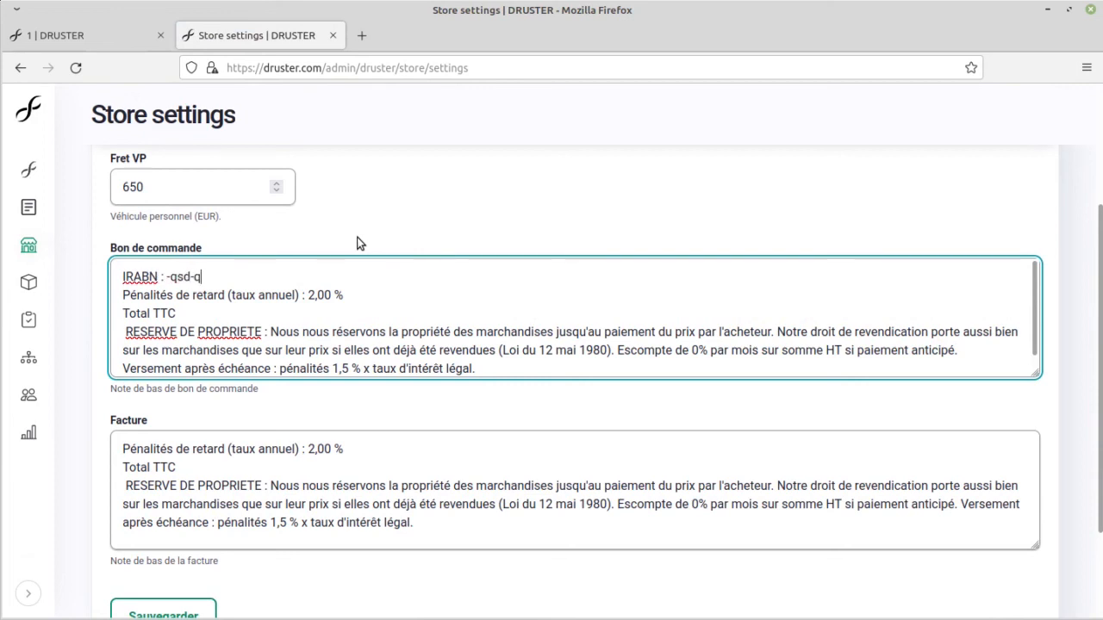
pyautogui.write('sd-qs-d-qsd-qs')
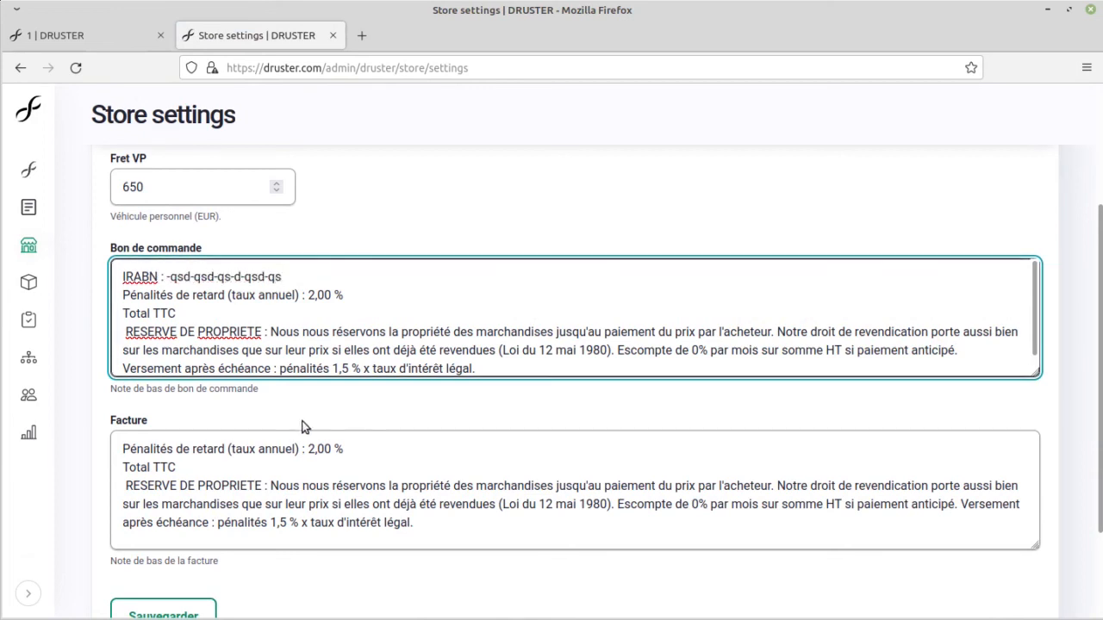
pyautogui.scroll(-3, 261, 392)
pyautogui.click(166, 502)
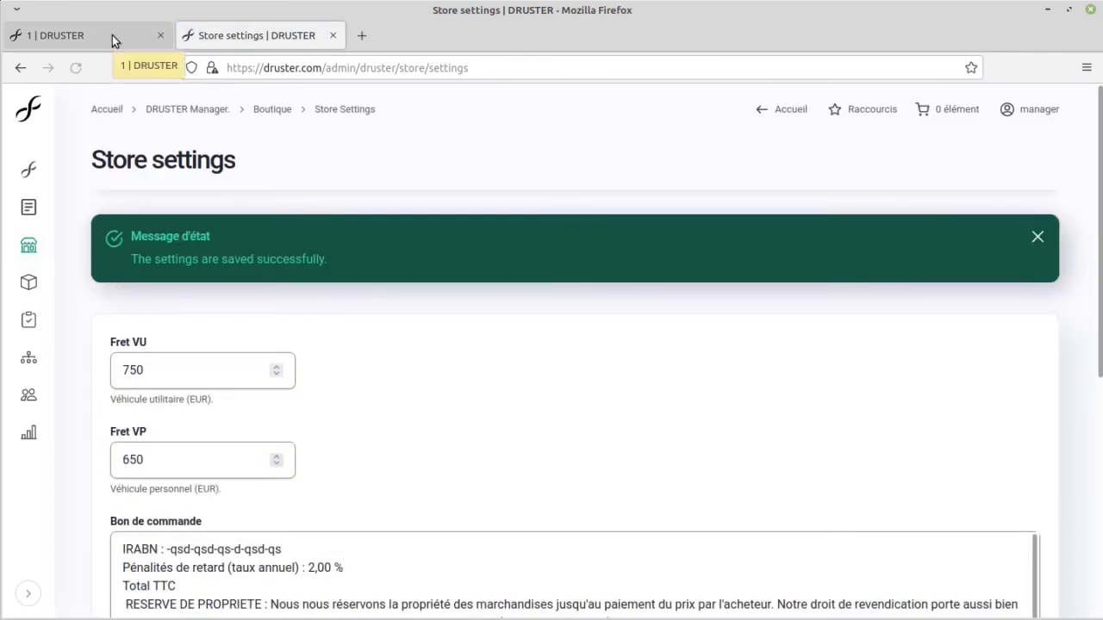
# Step: Return to the order, reopen its PDF document and check the IRABN line in the footer note
pyautogui.click(112, 36)
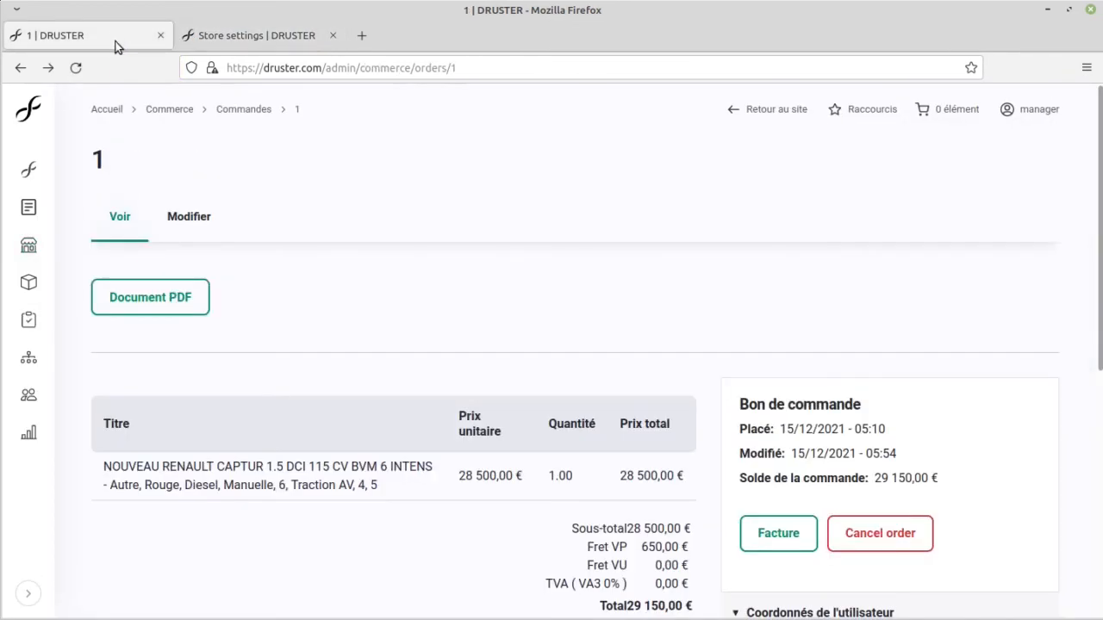
pyautogui.click(207, 297)
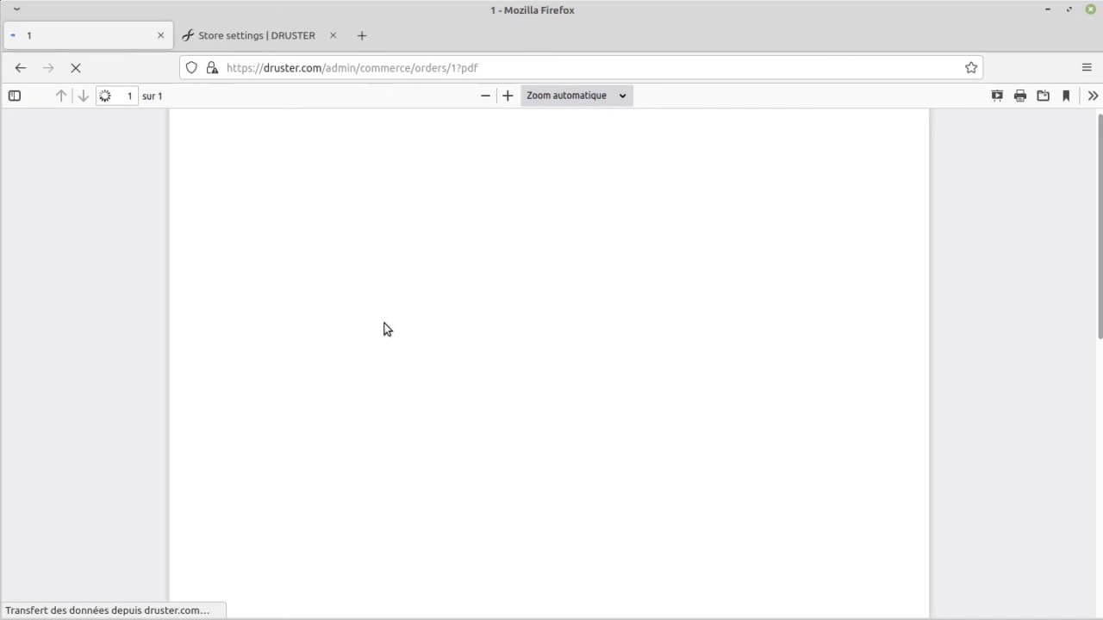
pyautogui.scroll(-3, 384, 327)
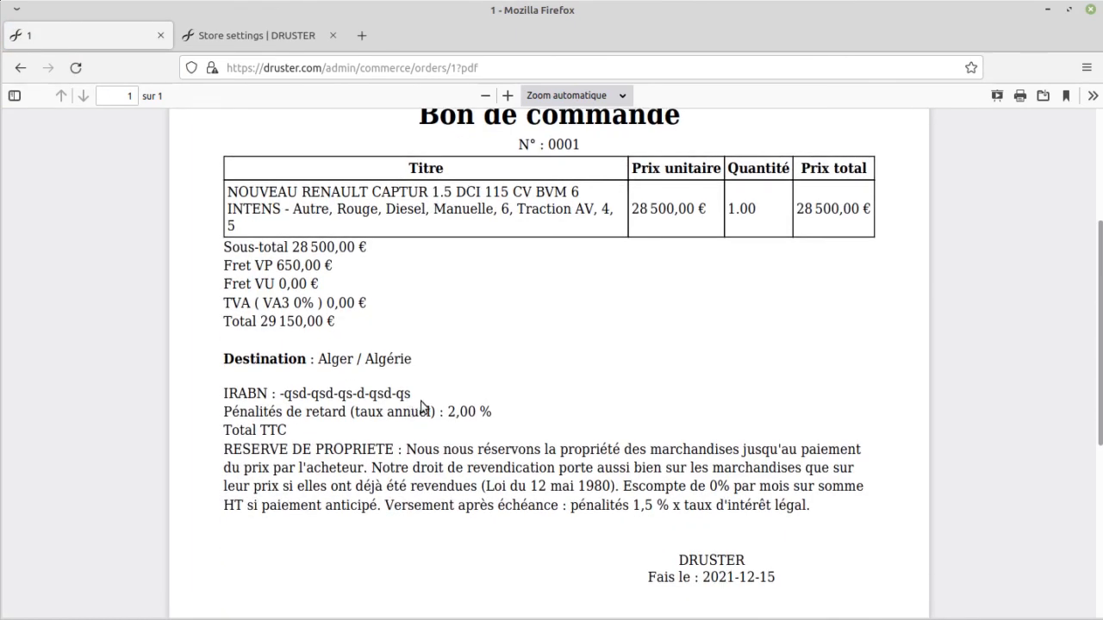
pyautogui.moveTo(377, 395); pyautogui.dragTo(222, 351)
pyautogui.click(221, 350)
pyautogui.moveTo(226, 392); pyautogui.dragTo(414, 376)
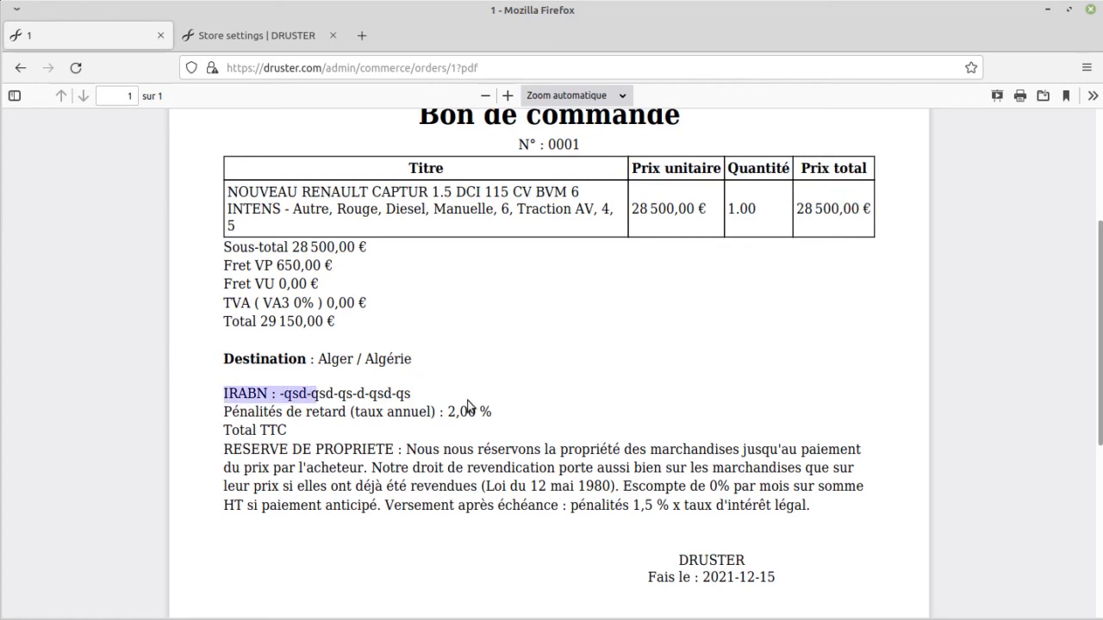
pyautogui.scroll(3, 468, 413)
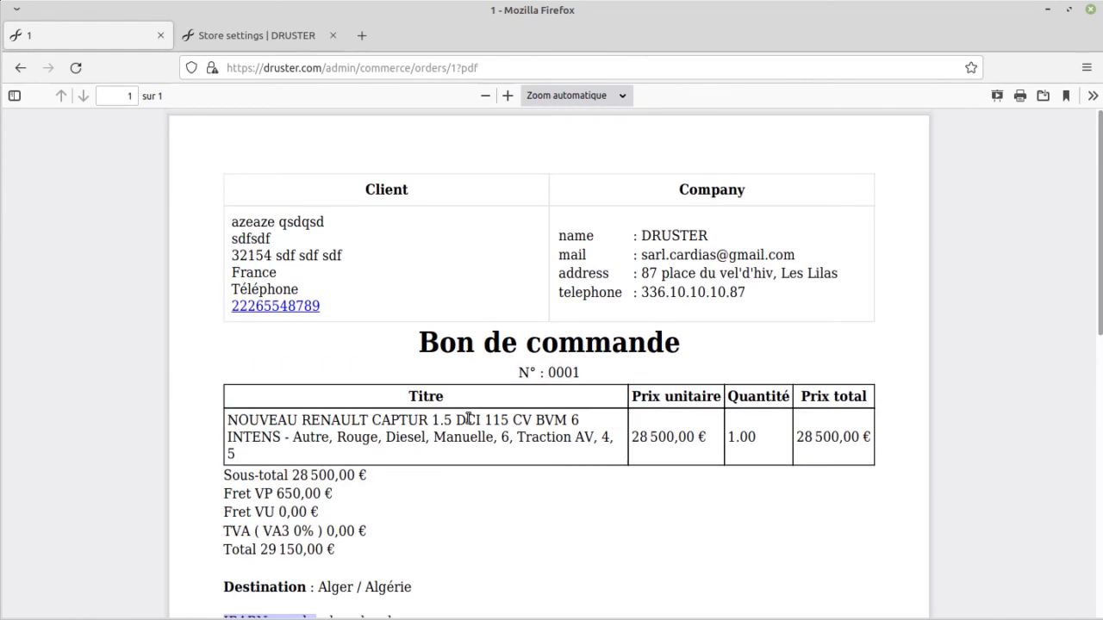
# Step: Leave the PDF, switch to the customer's private browser window and reload the order page to check its state
pyautogui.hotkey('alt', 'Left')
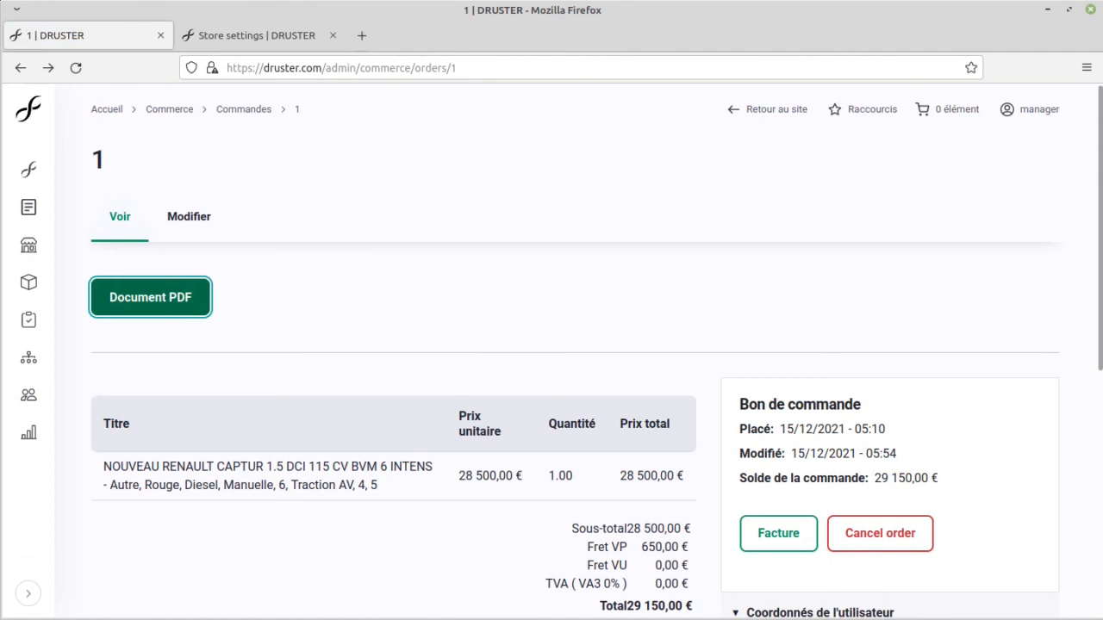
pyautogui.hotkey('alt', 'Tab')
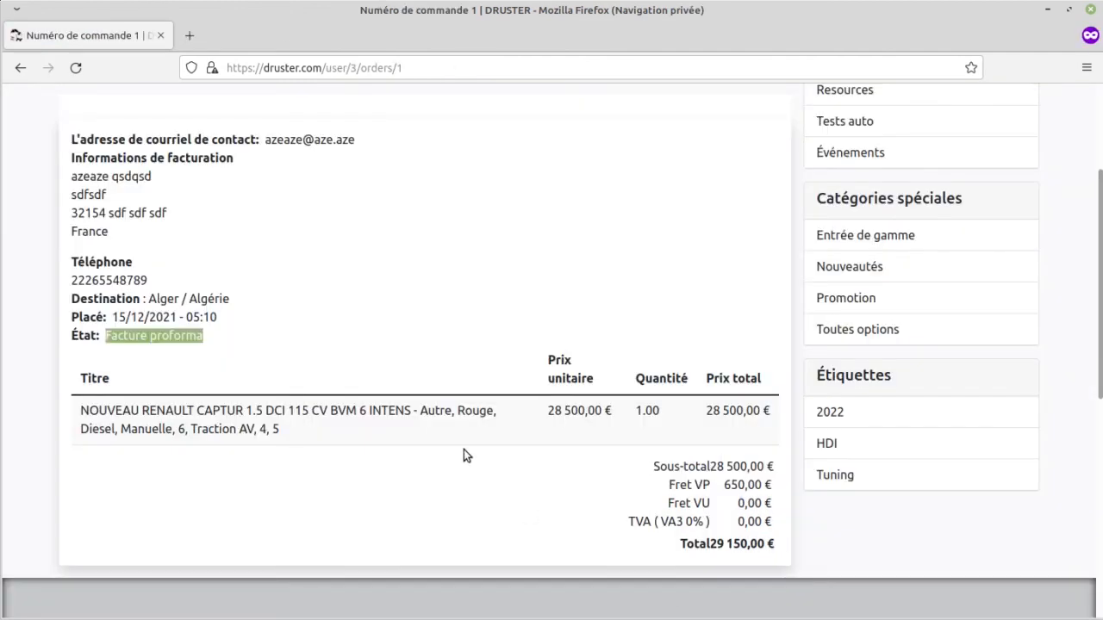
pyautogui.click(74, 68)
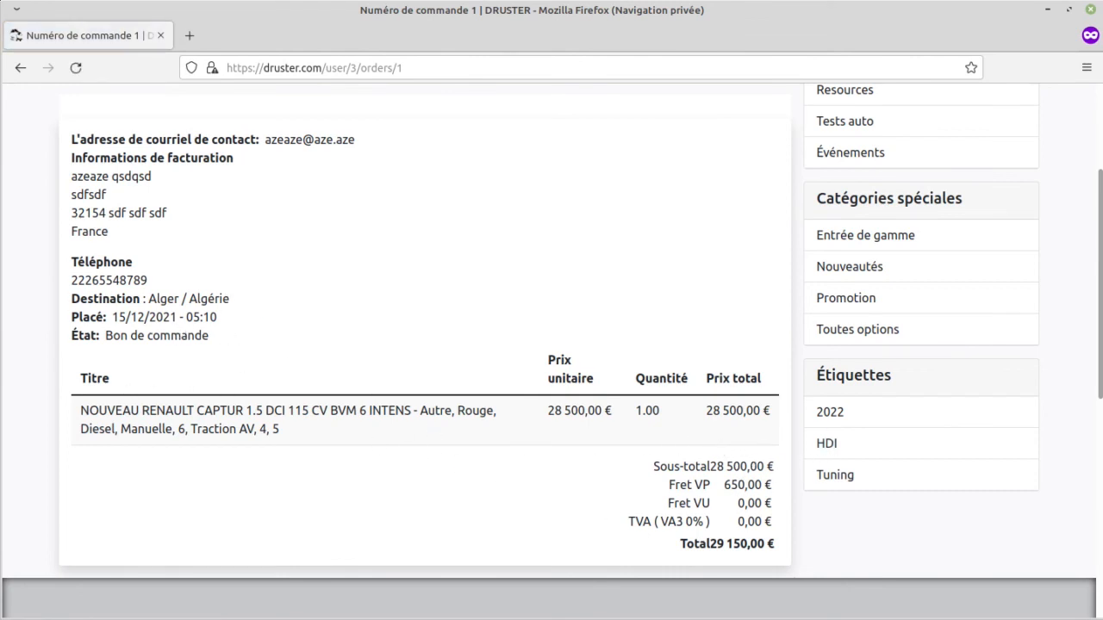
# Step: Return to the manager's browser window and confirm the order's transition from Bon de commande to Facture
pyautogui.hotkey('alt', 'Tab')
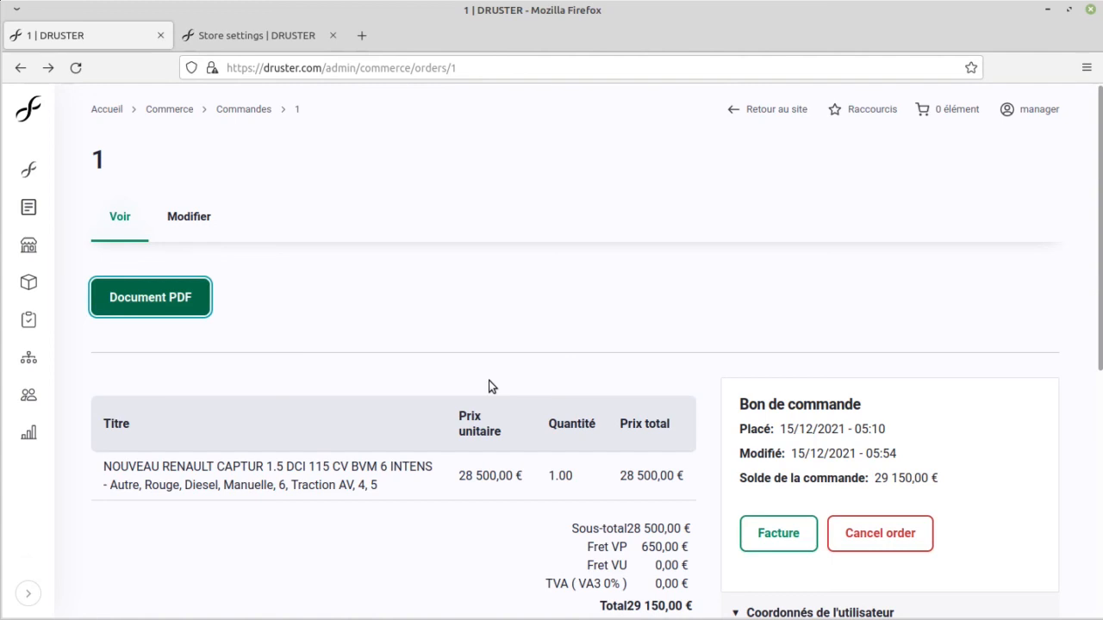
pyautogui.scroll(-3, 465, 364)
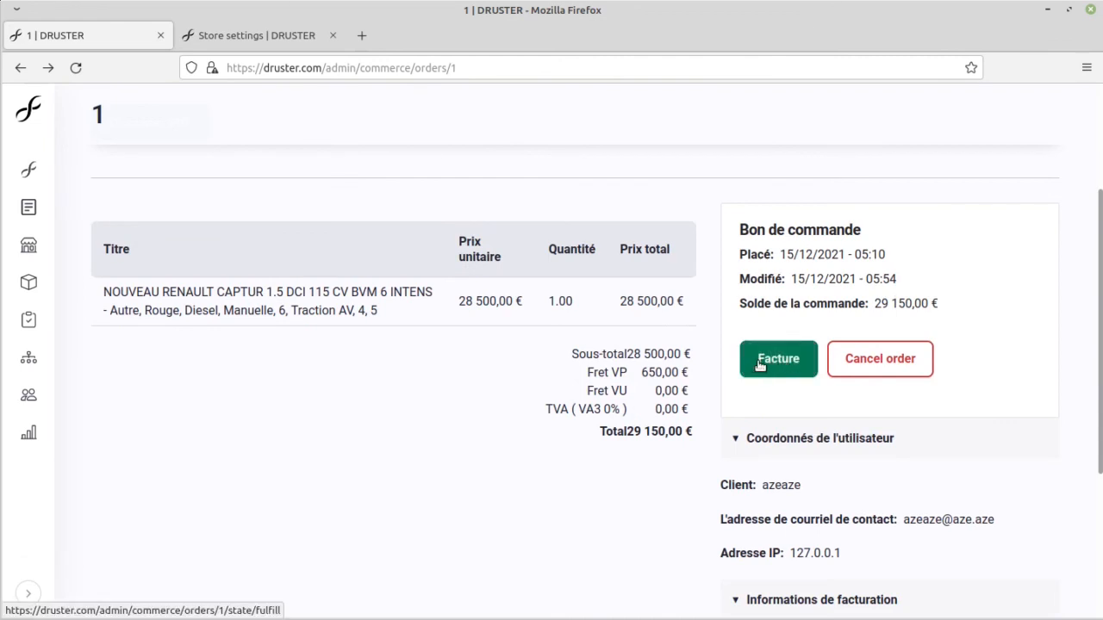
pyautogui.click(765, 362)
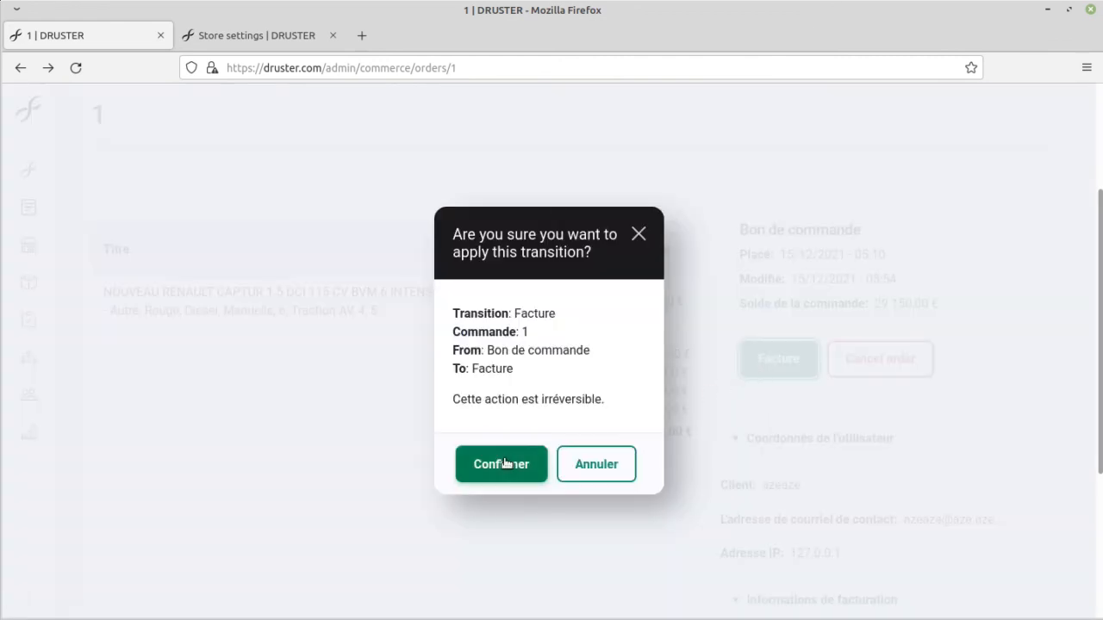
pyautogui.click(505, 463)
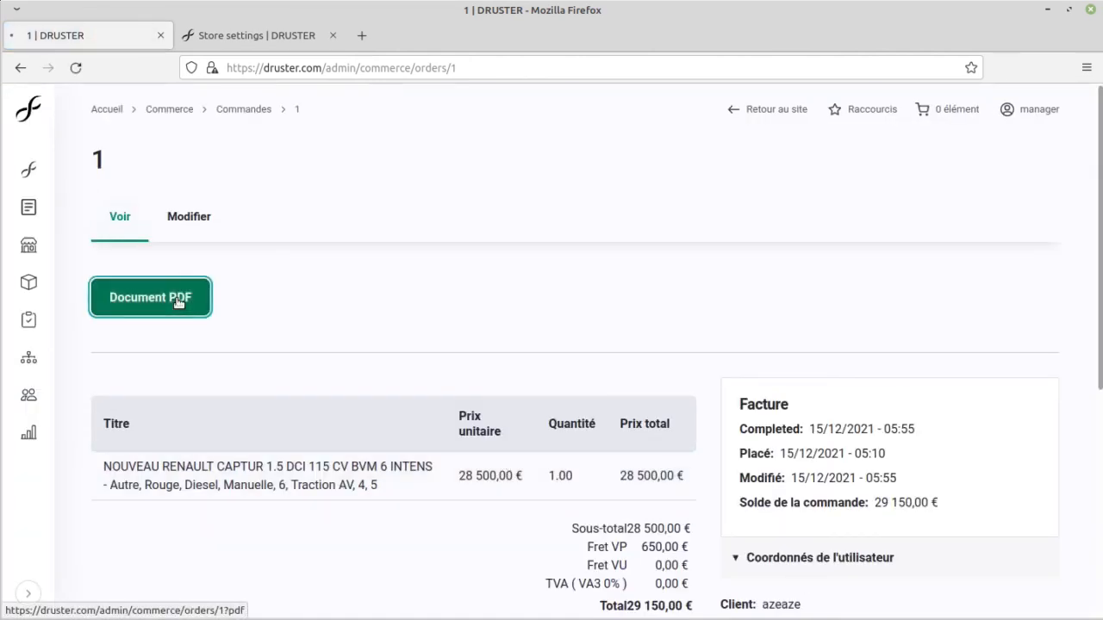
# Step: View the order's Facture PDF, examine its title and footer terms, and return to the order
pyautogui.click(169, 297)
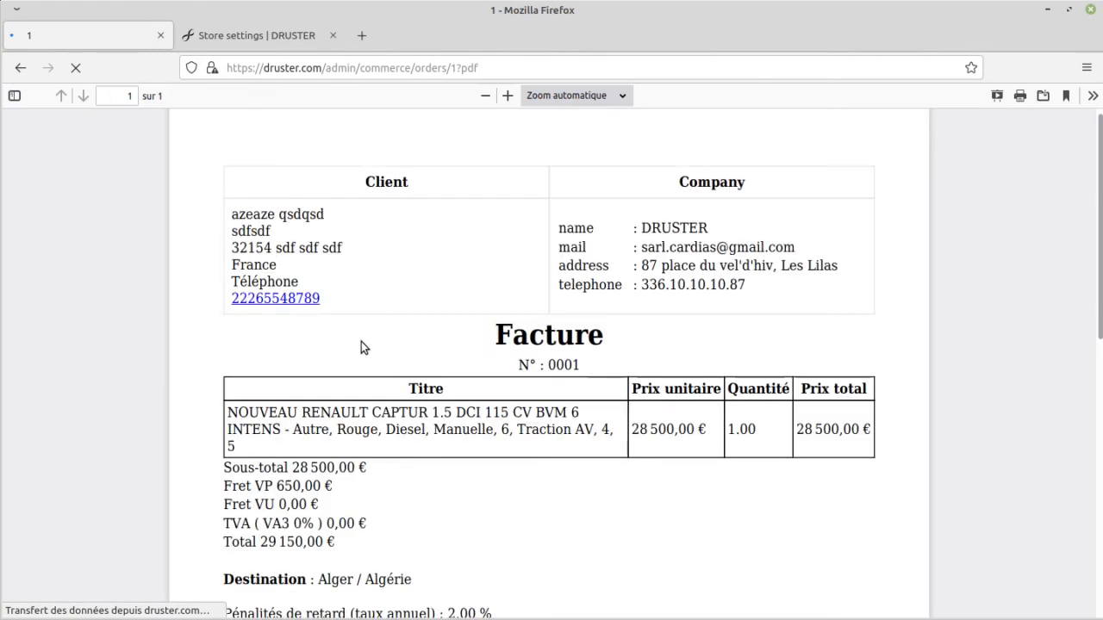
pyautogui.moveTo(361, 341); pyautogui.dragTo(607, 345)
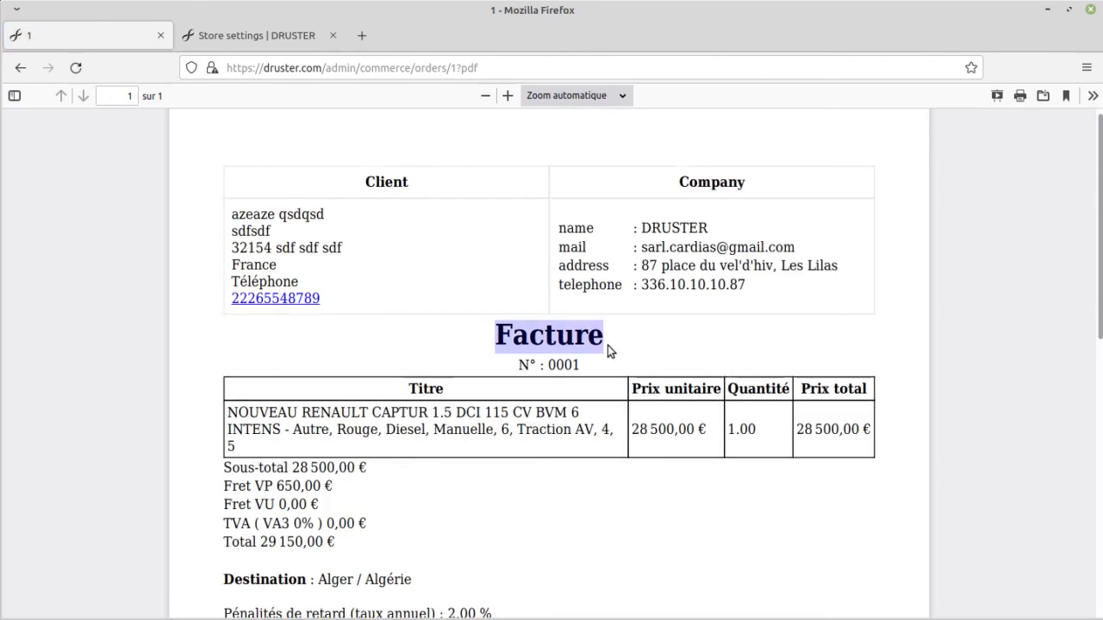
pyautogui.click(616, 340)
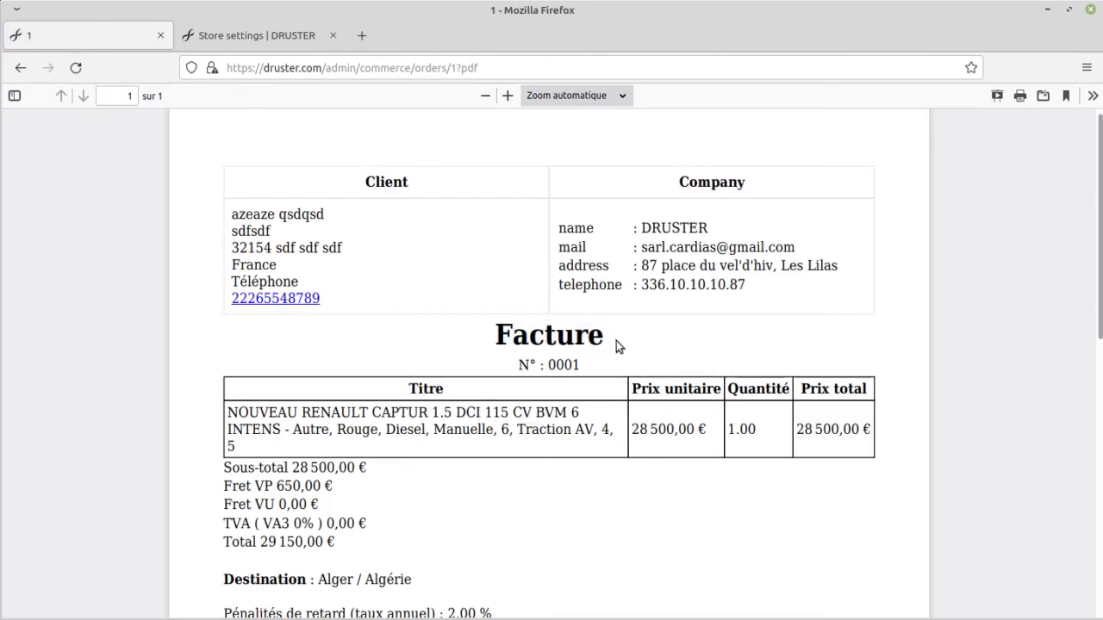
pyautogui.scroll(-3, 609, 349)
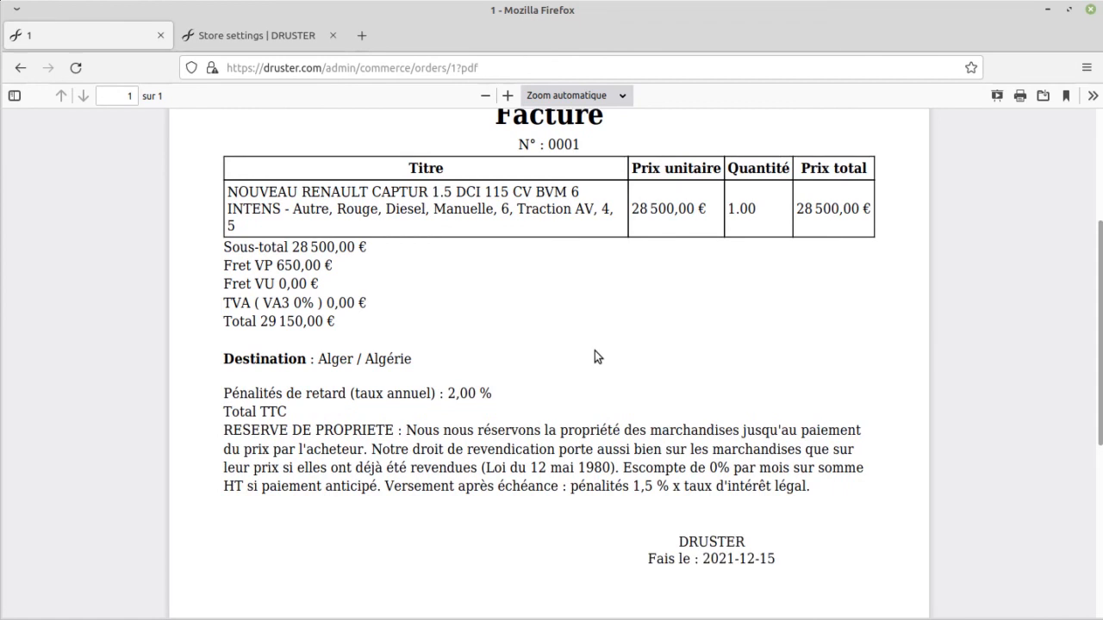
pyautogui.hotkey('alt', 'Left')
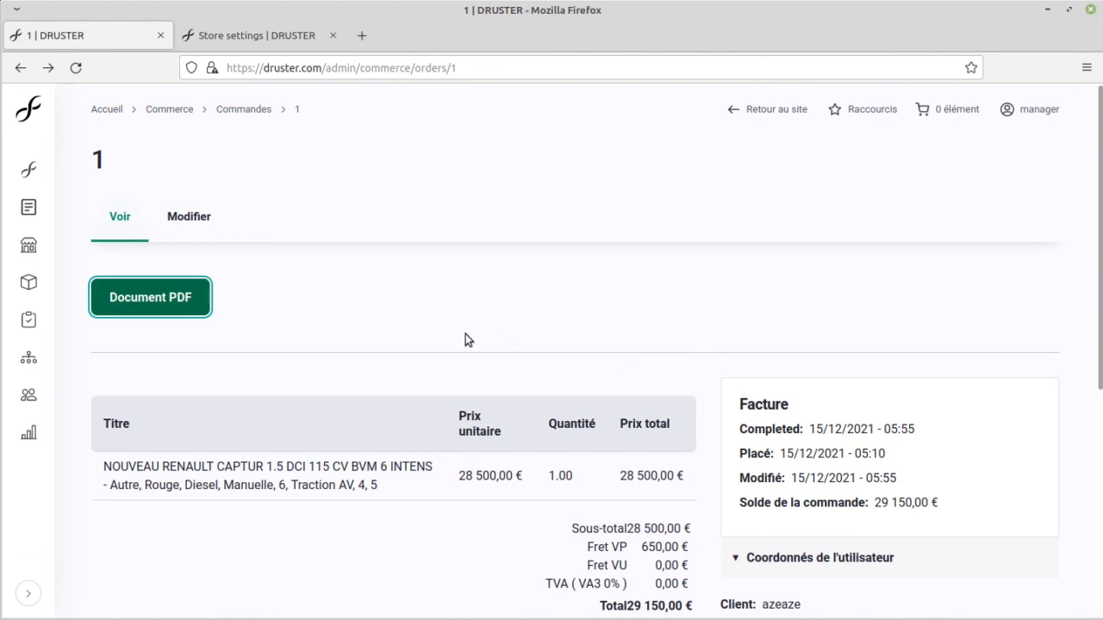
# Step: Review the order page's totals, customer details, billing information and destination port
pyautogui.scroll(-5, 394, 371)
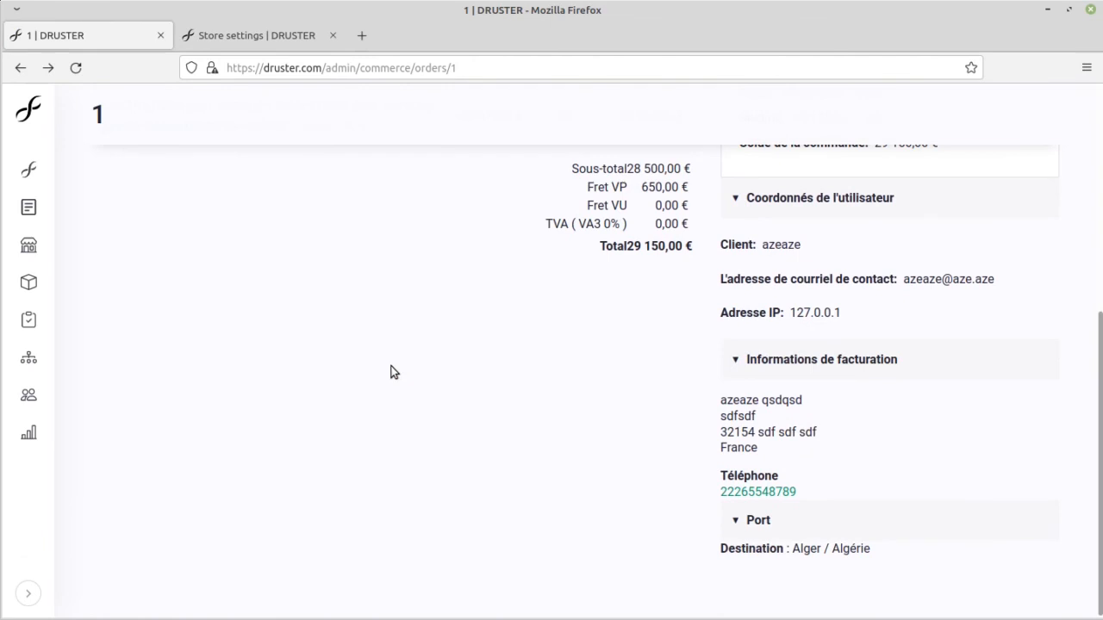
pyautogui.scroll(5, 391, 371)
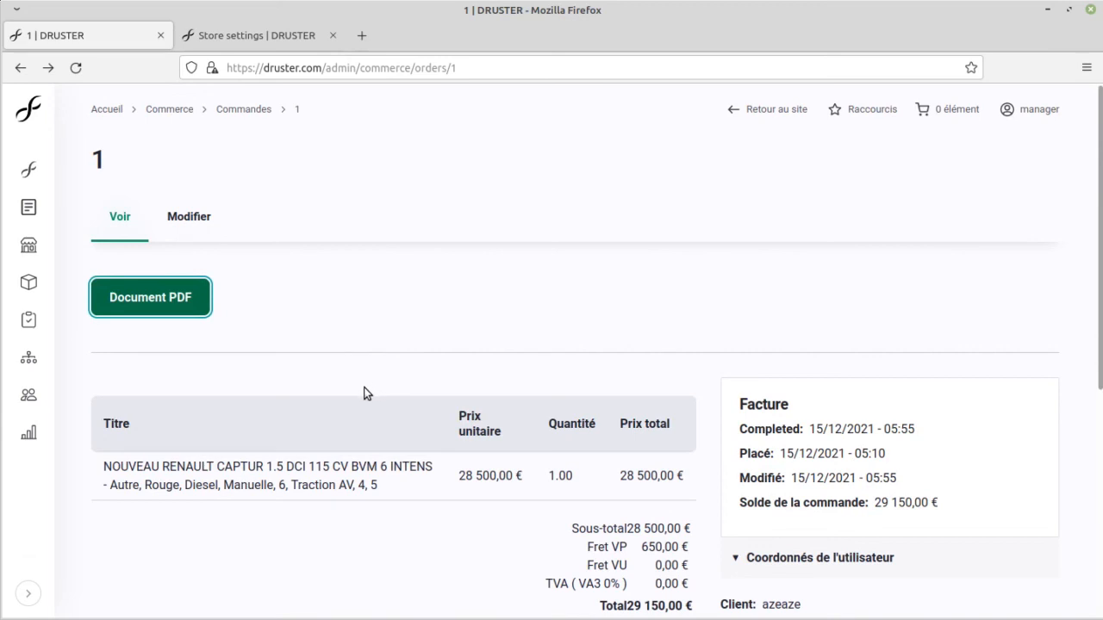
pyautogui.click(336, 383)
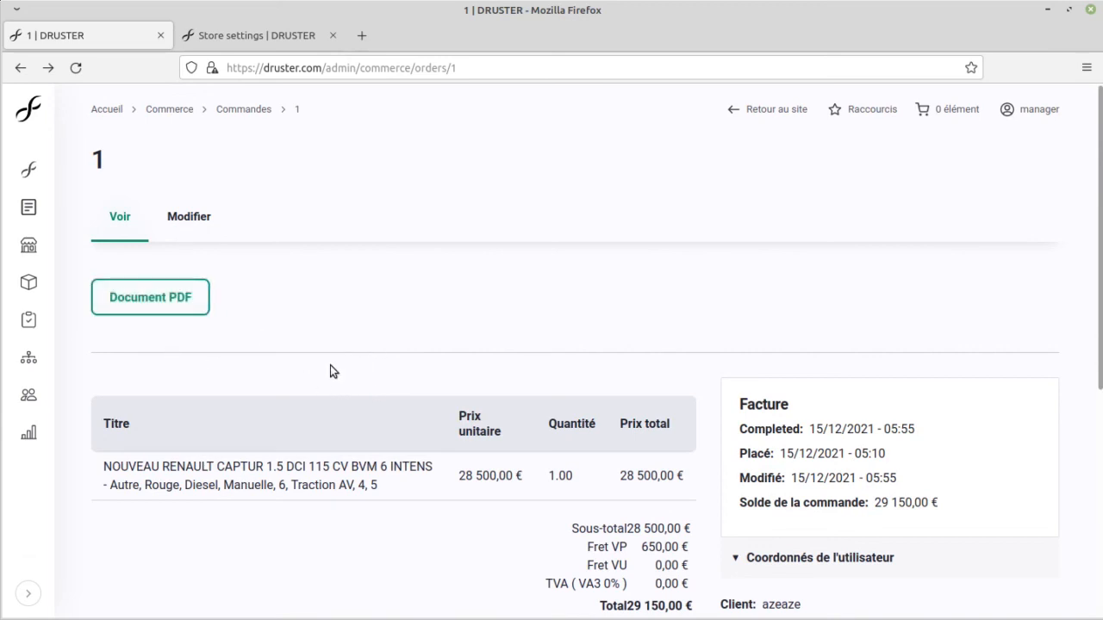
pyautogui.scroll(-3, 410, 483)
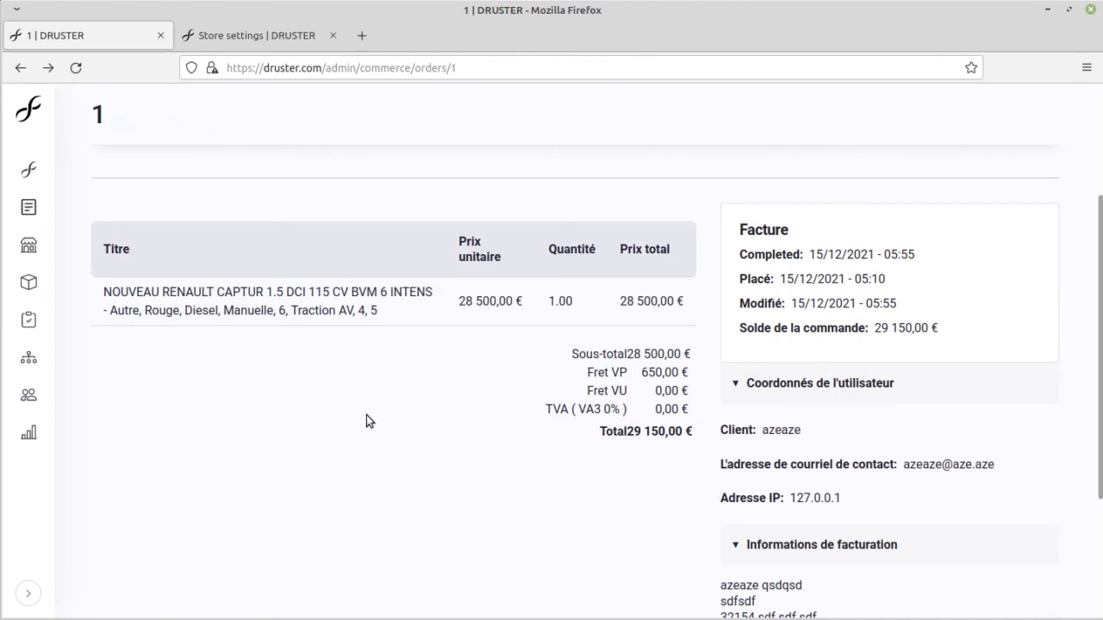
pyautogui.scroll(3, 366, 418)
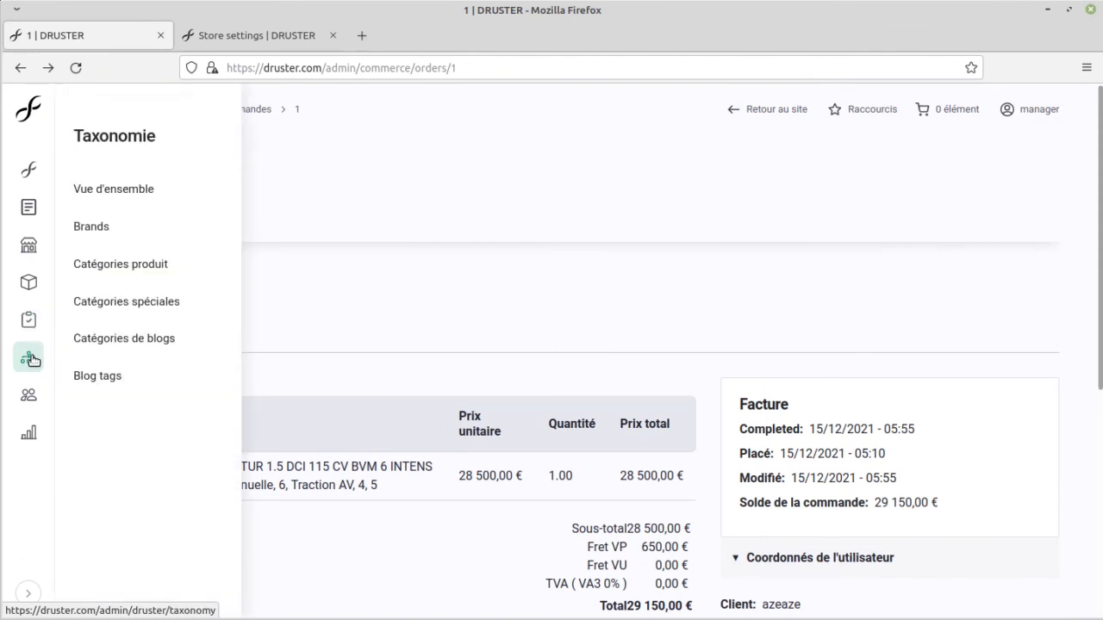
# Step: View the Taxonomie overview and the Utilisateurs list, examining the admin account's row and its role
pyautogui.click(32, 360)
pyautogui.click(28, 398)
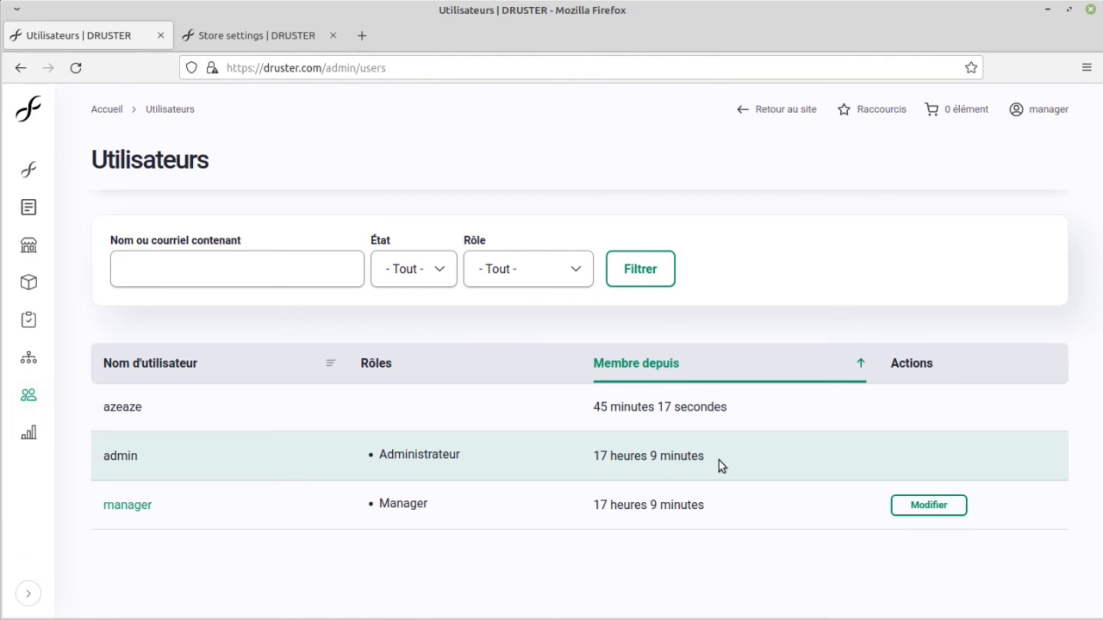
pyautogui.moveTo(718, 460); pyautogui.dragTo(102, 468)
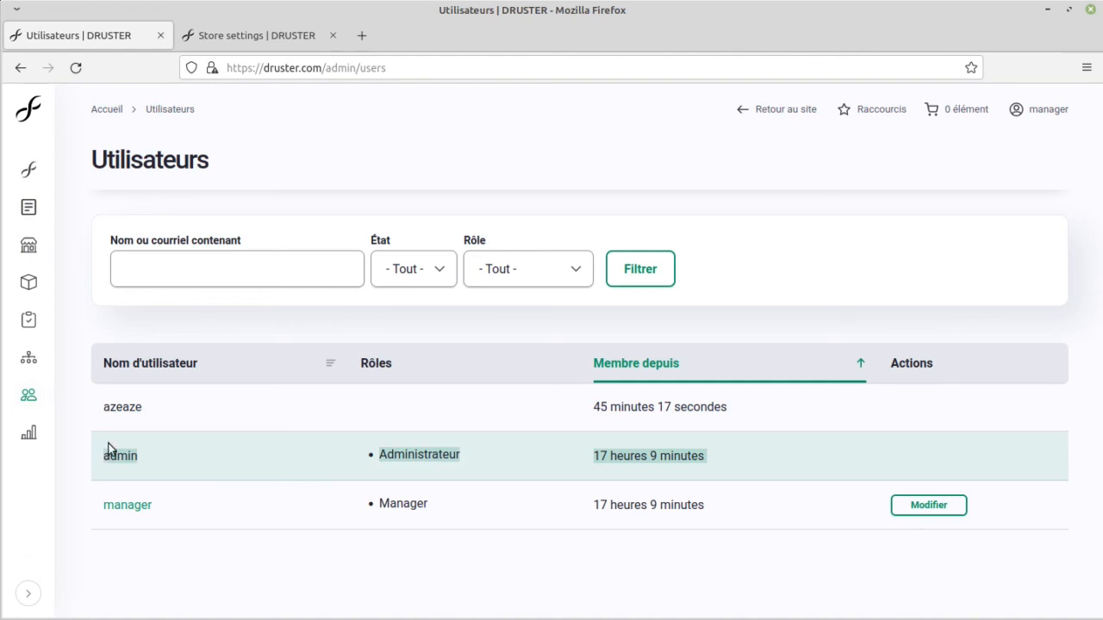
pyautogui.click(122, 455)
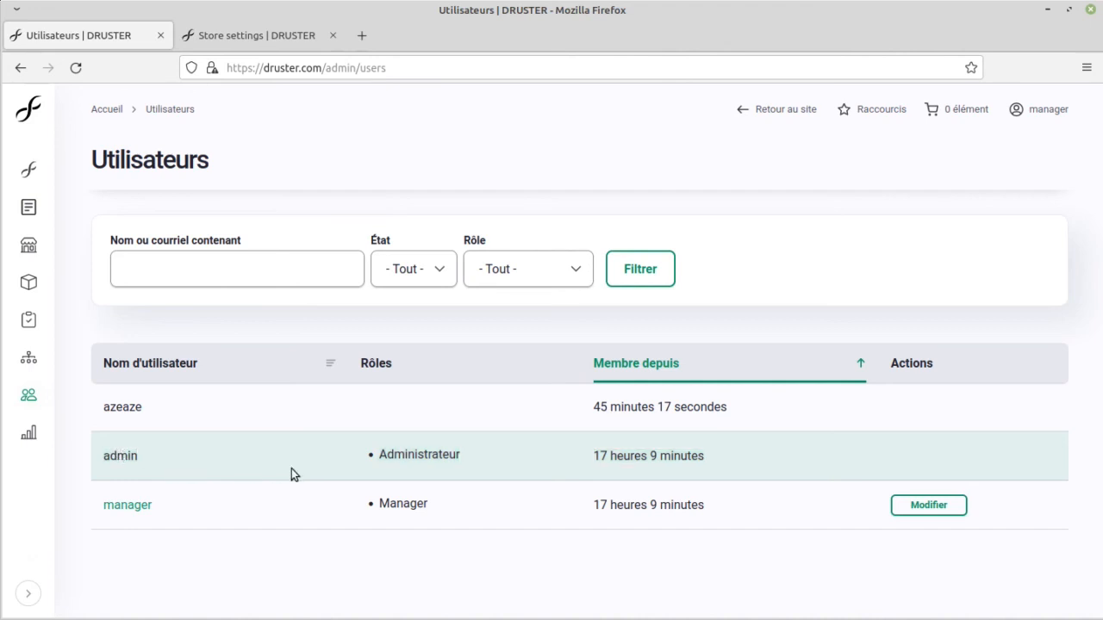
pyautogui.doubleClick(438, 455)
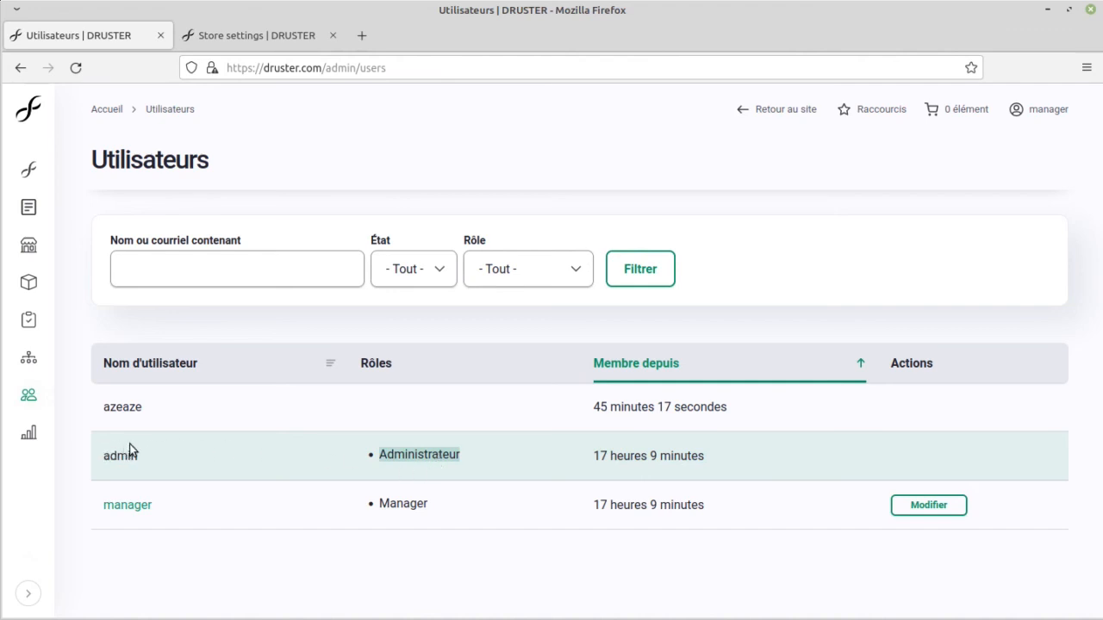
pyautogui.click(186, 455)
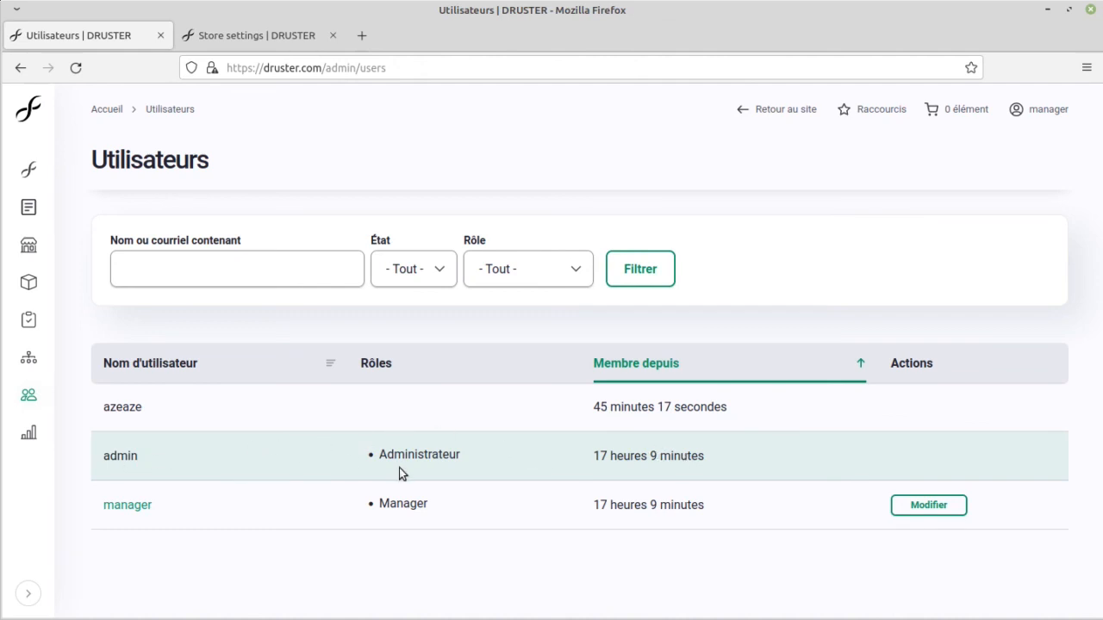
# Step: View the Purchased items report from Rapports in a separate browser tab, close it and go to the site's home page
pyautogui.click(14, 434)
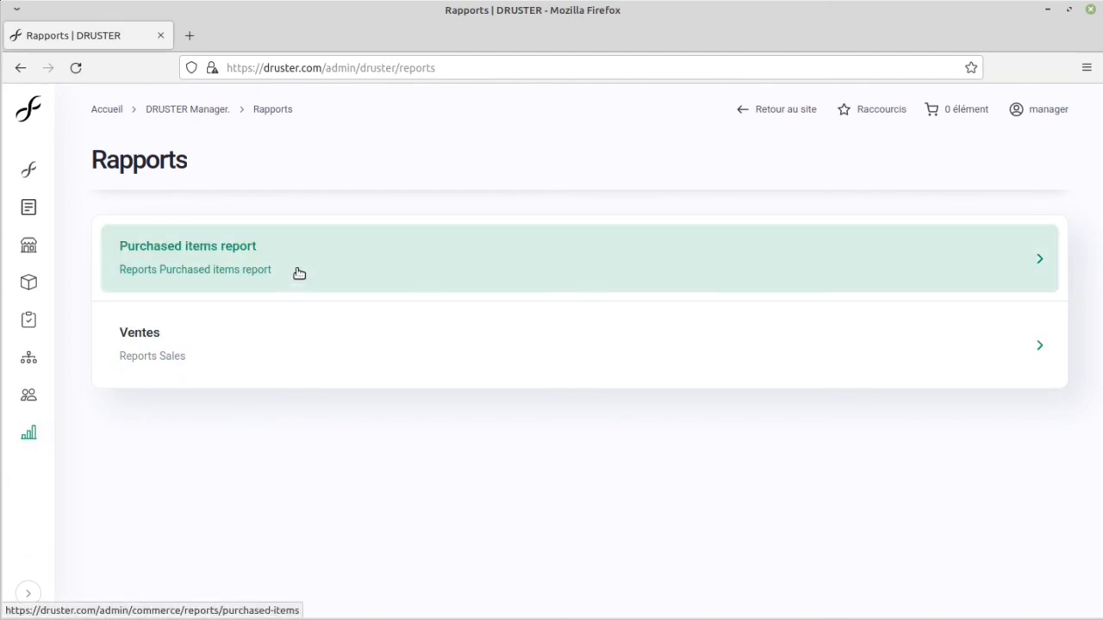
pyautogui.middleClick(299, 273)
pyautogui.click(275, 37)
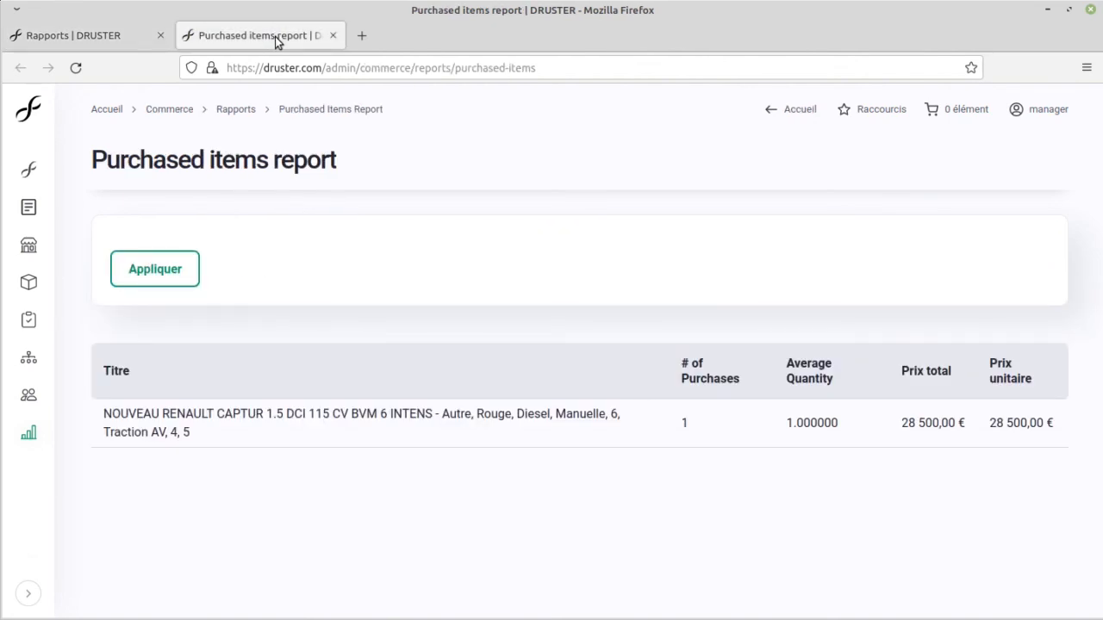
pyautogui.middleClick(276, 41)
pyautogui.click(29, 121)
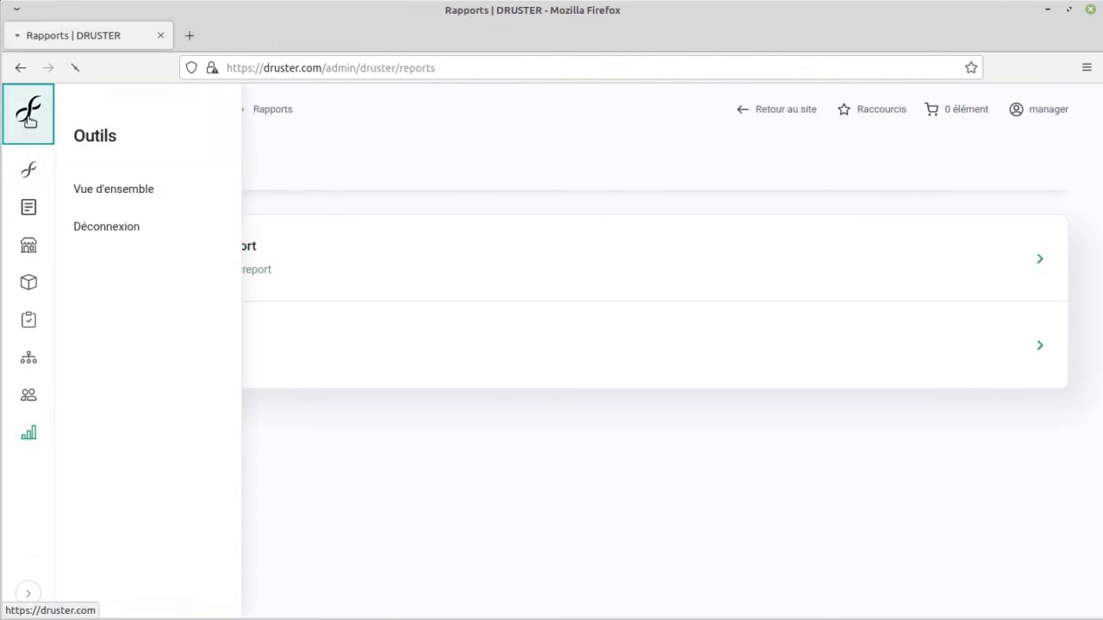